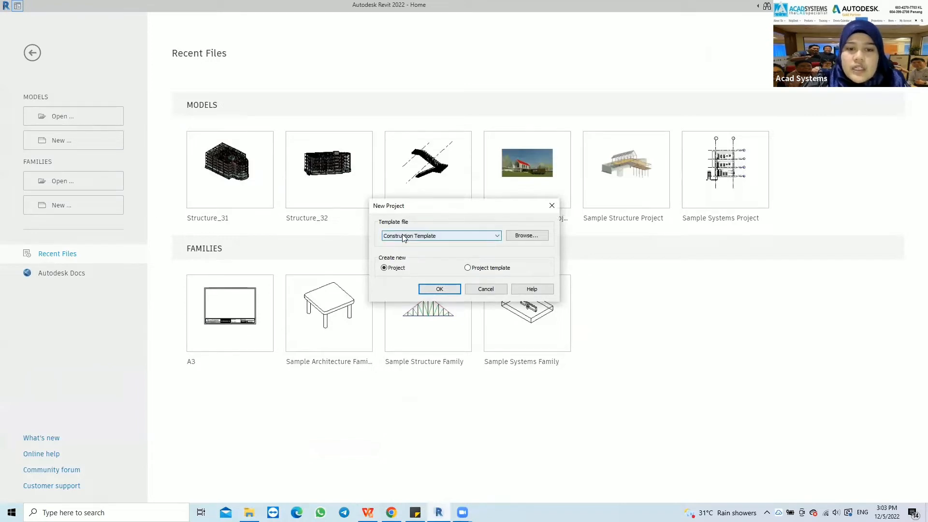
Create a new project based on the Structural Template.
click(389, 237)
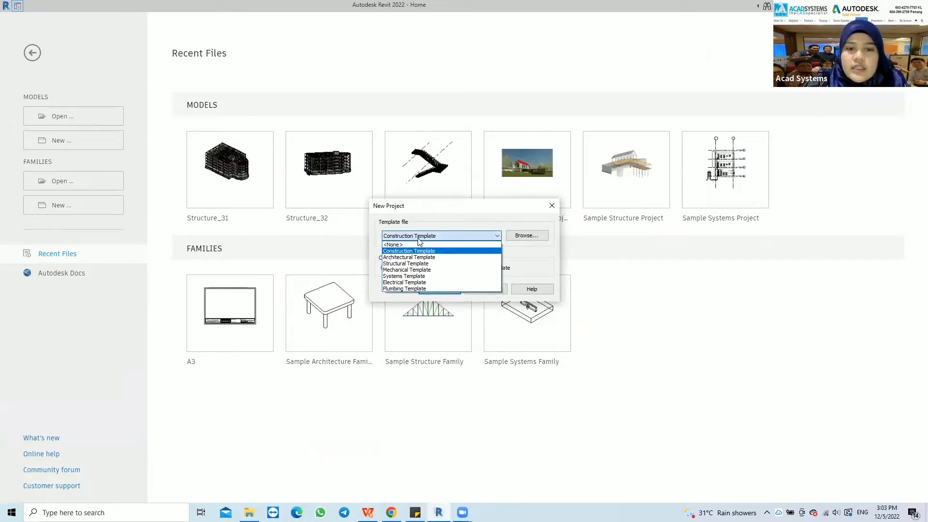
click(410, 264)
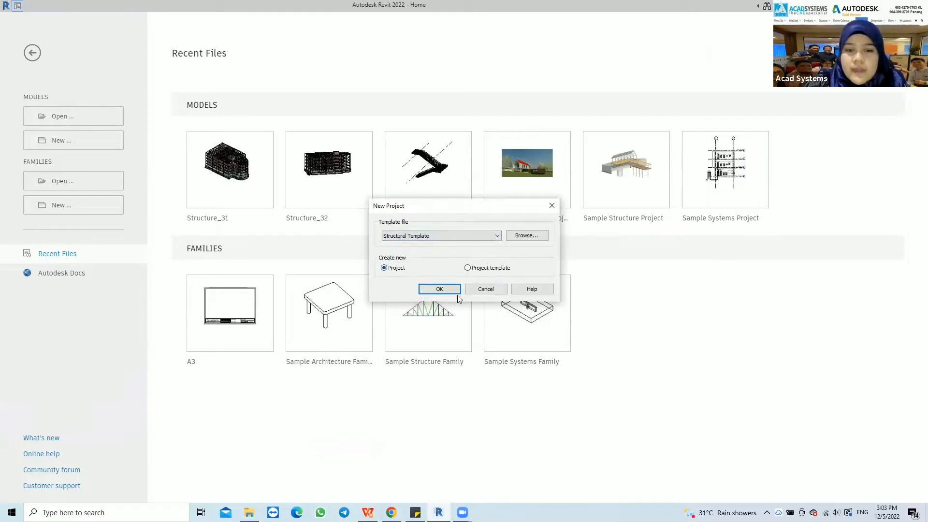
click(441, 290)
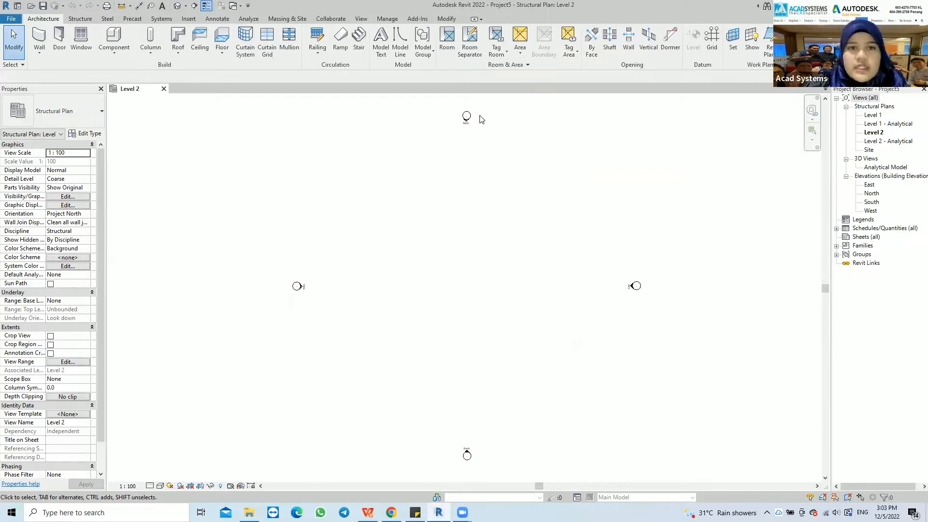
Set the project's length units to be rounded to 2 decimal places, keeping millimeters as the unit.
click(377, 22)
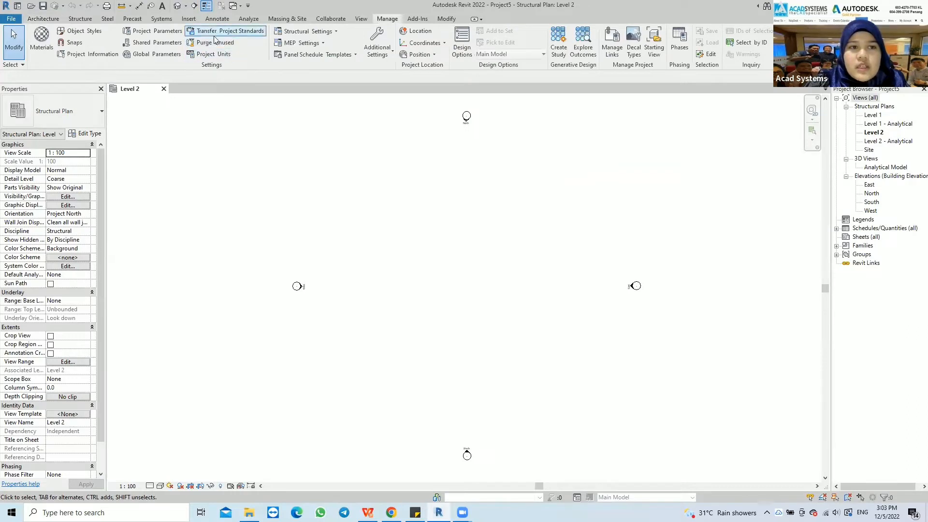
click(194, 55)
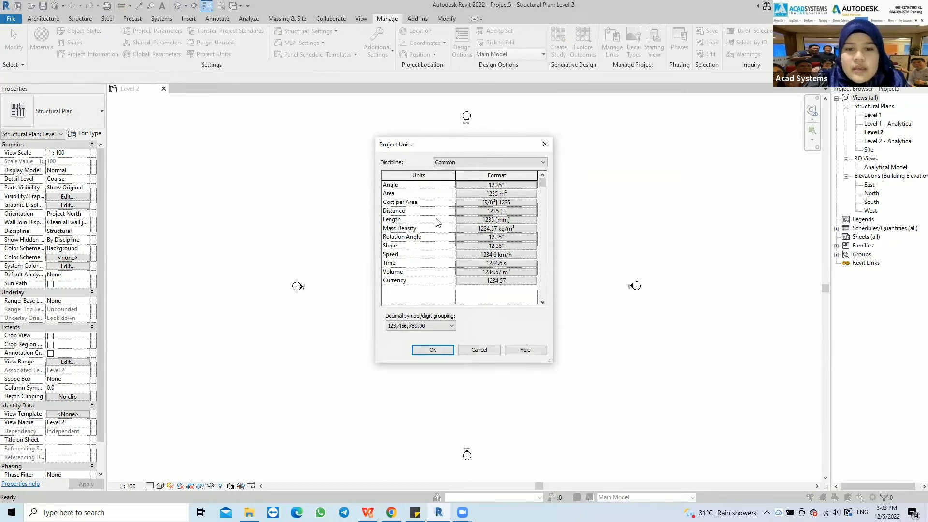
click(490, 220)
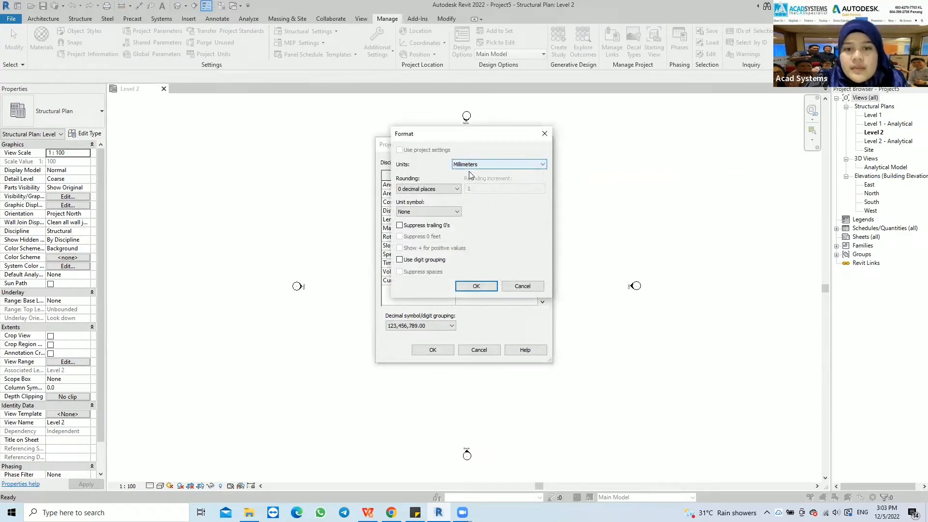
click(429, 189)
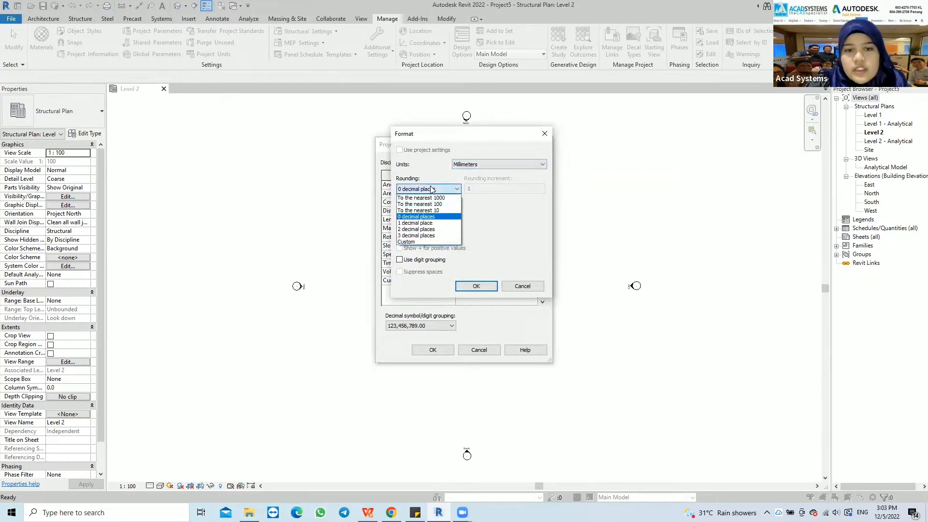
click(415, 229)
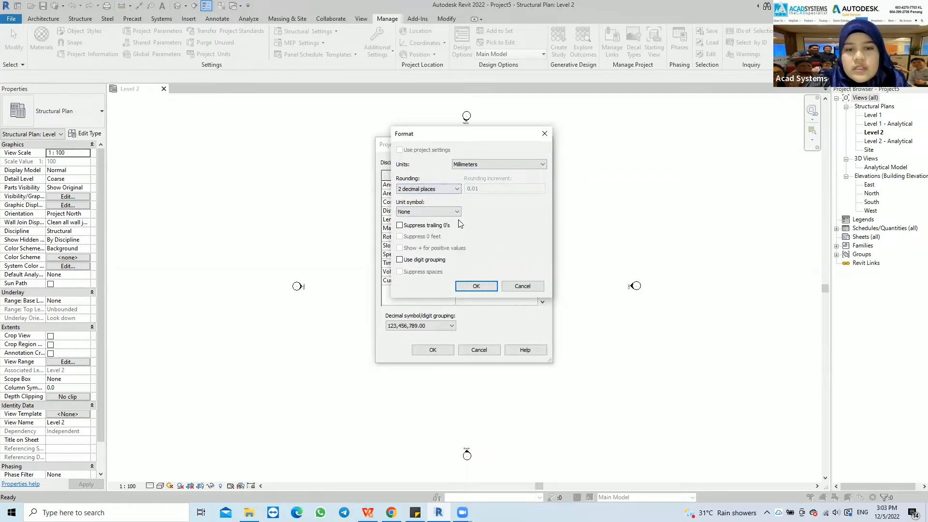
click(476, 286)
click(433, 349)
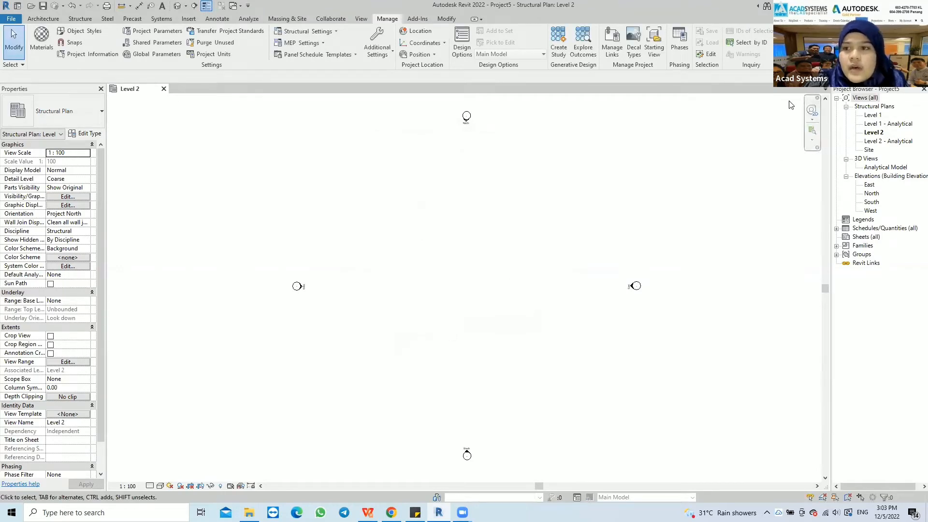
Open the Level 1 structural plan and draw one vertical grid line upward, between the west and east elevation markers.
double_click(871, 115)
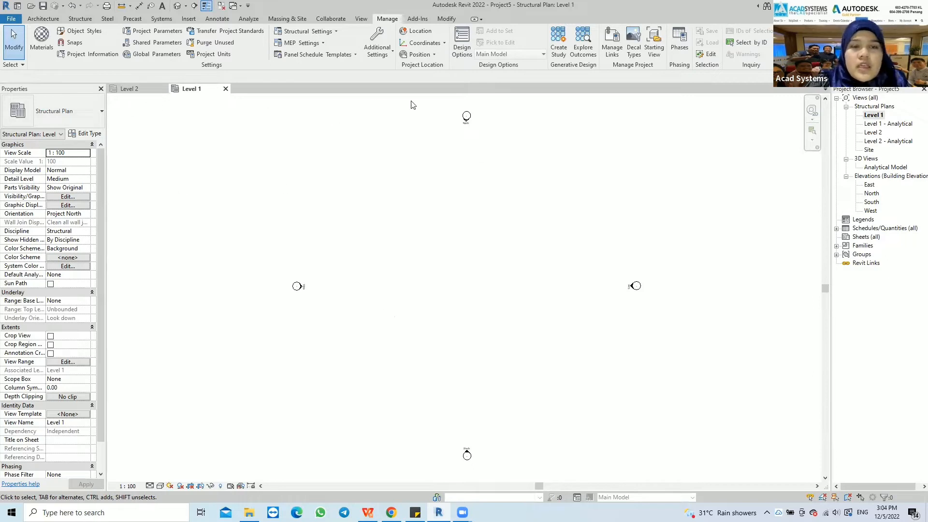
click(78, 21)
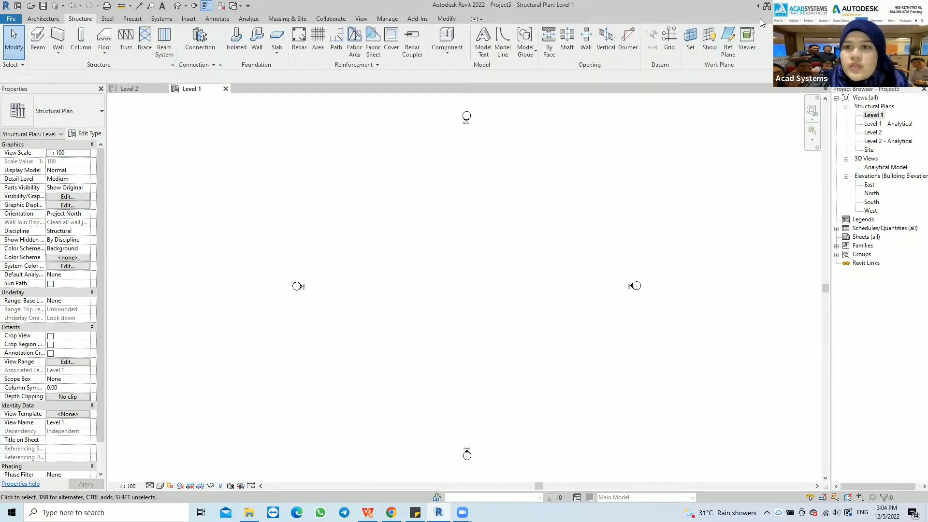
click(668, 45)
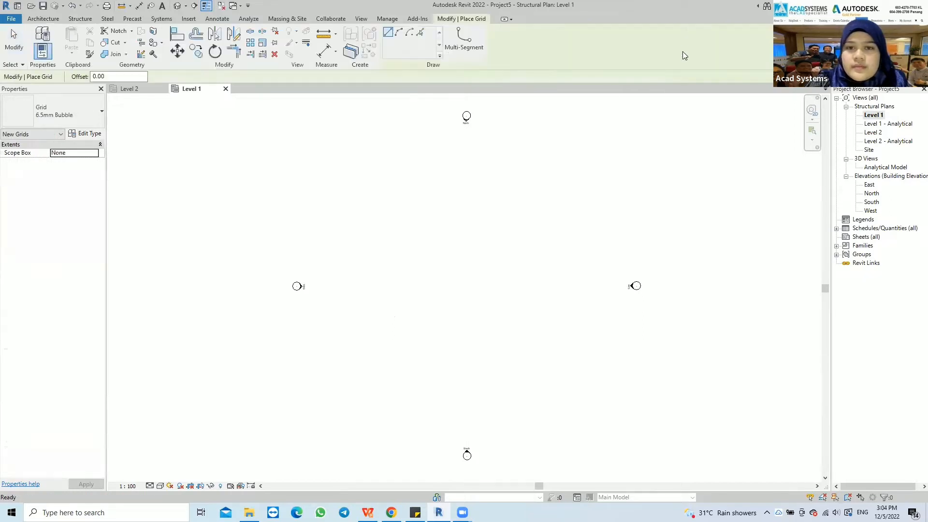
click(396, 342)
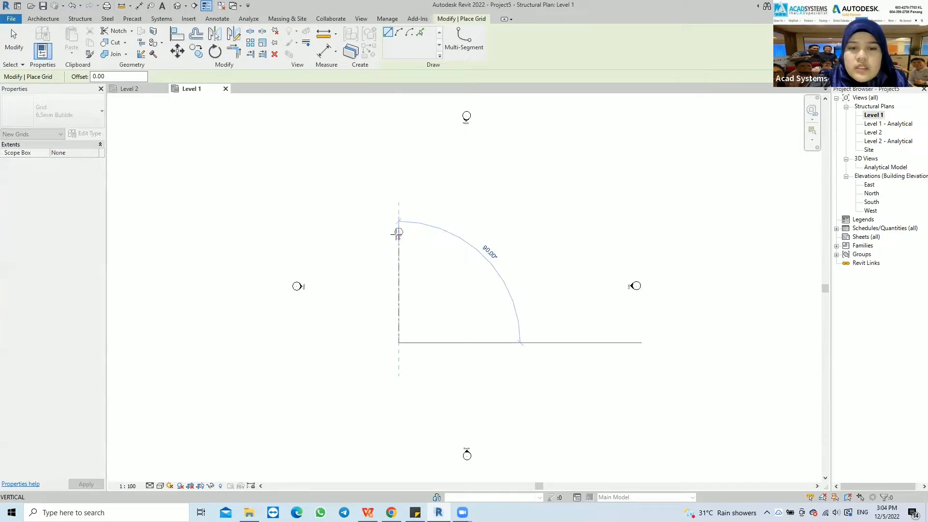
click(398, 219)
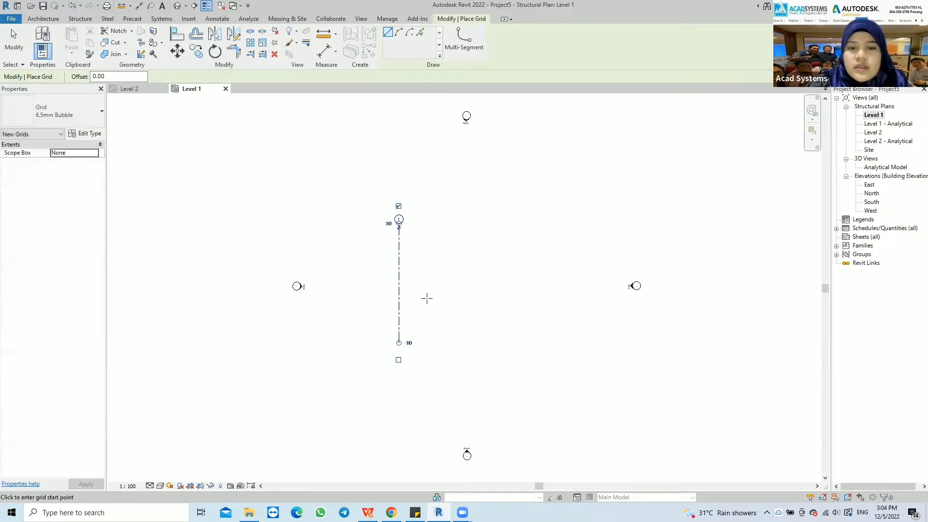
key(Escape)
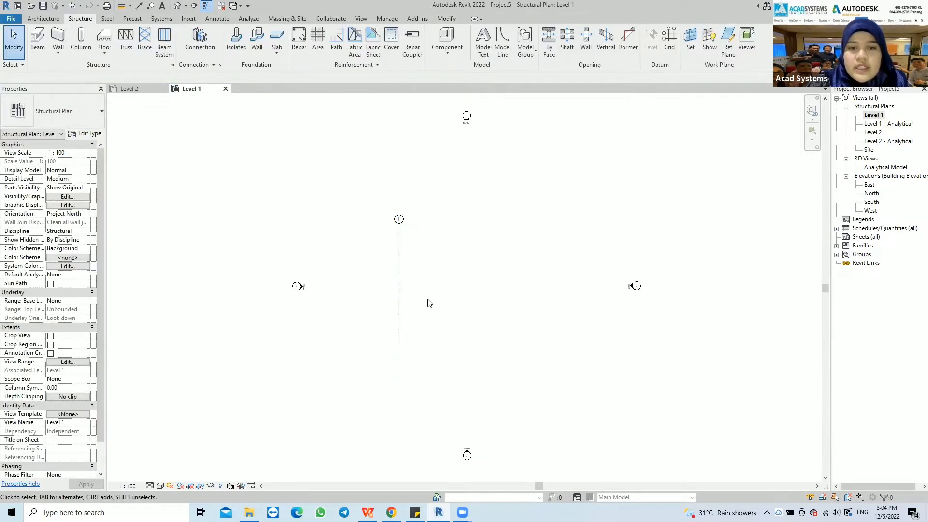
Draw a horizontal reference plane starting on the lower part of grid line 1 and extending to its right.
scroll(426, 301, up, 3)
middle_drag(452, 279, 368, 303)
scroll(368, 302, up, 1)
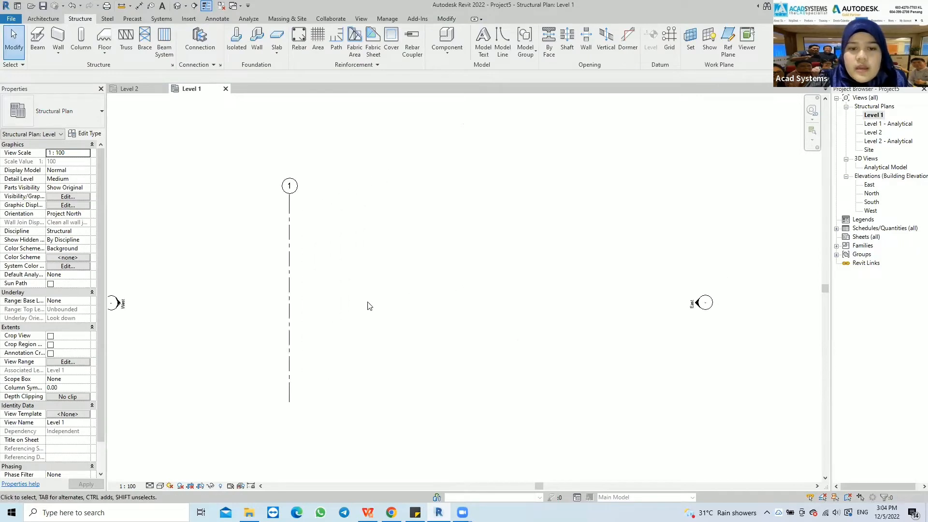
scroll(309, 294, up, 4)
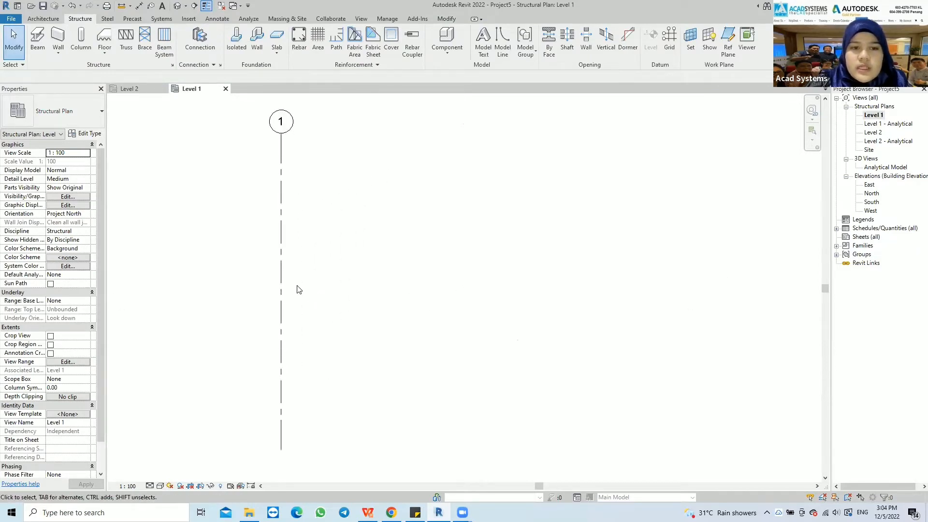
middle_drag(336, 283, 330, 291)
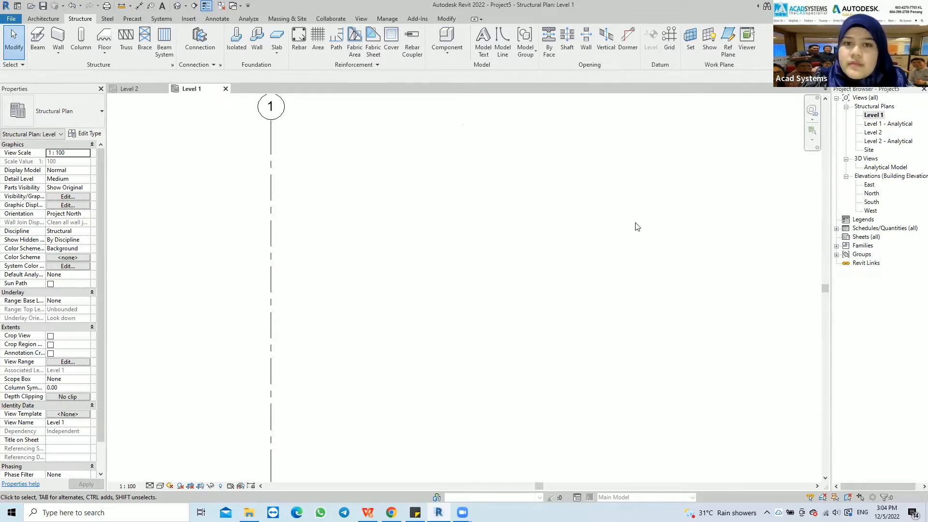
click(728, 50)
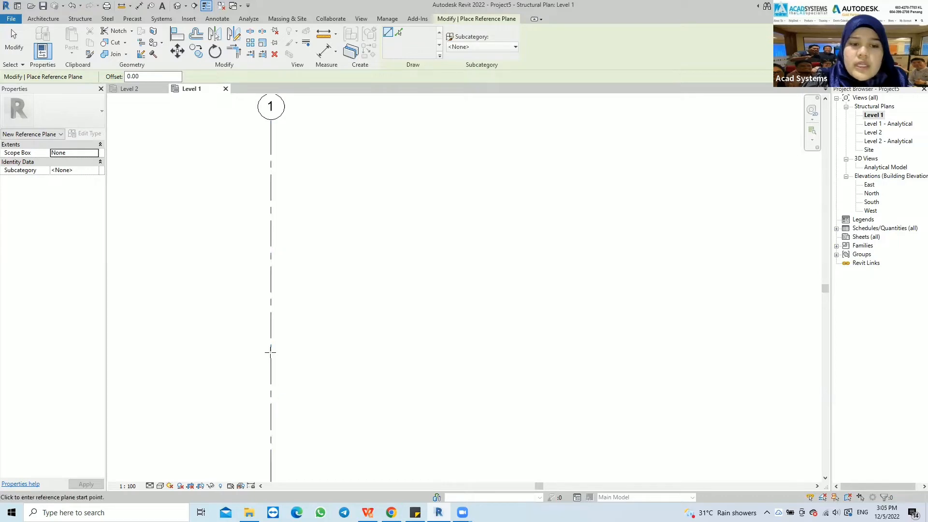
middle_drag(290, 319, 292, 299)
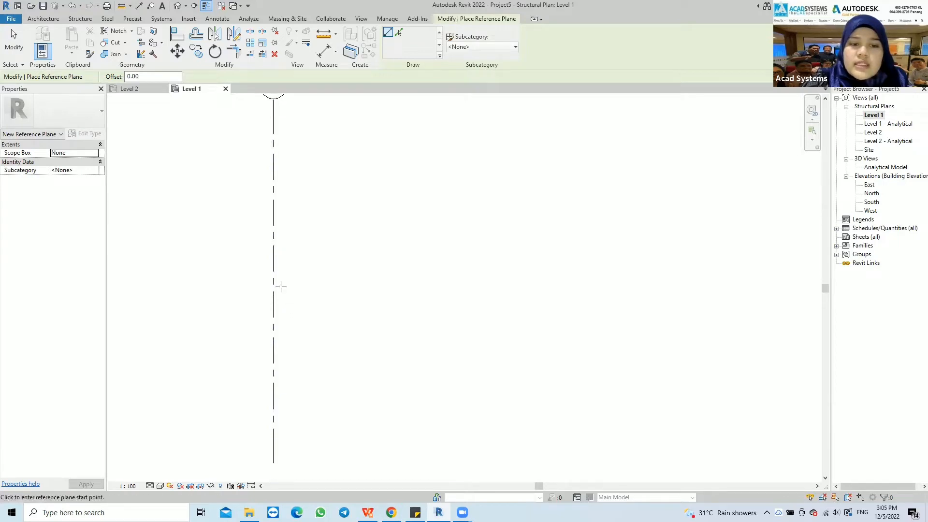
click(273, 348)
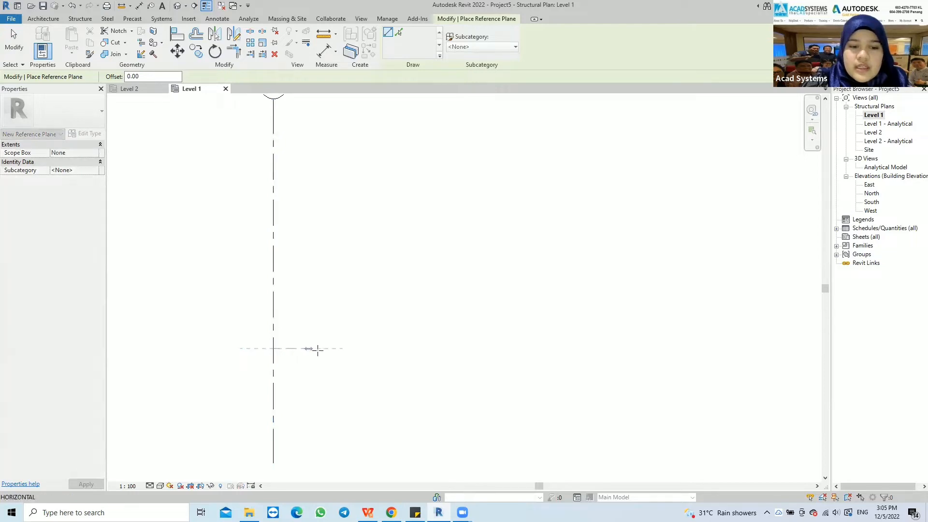
click(433, 348)
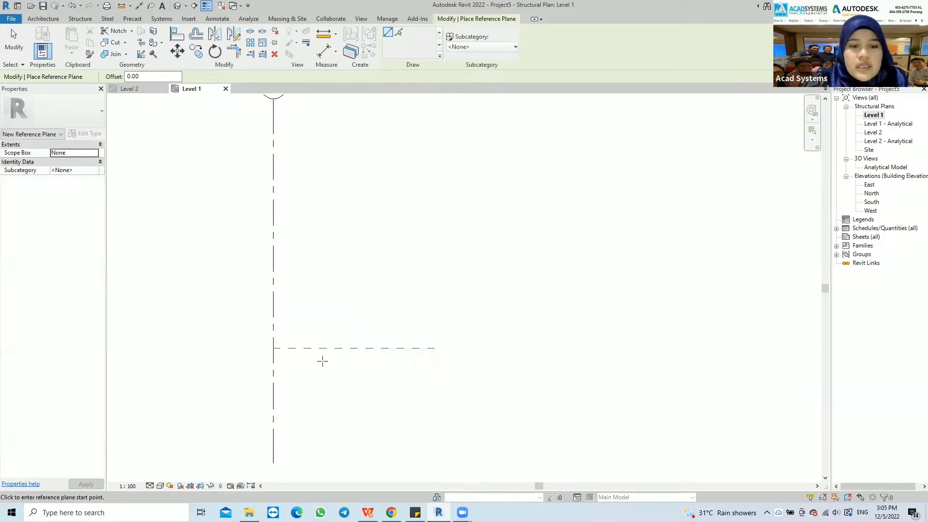
key(Escape)
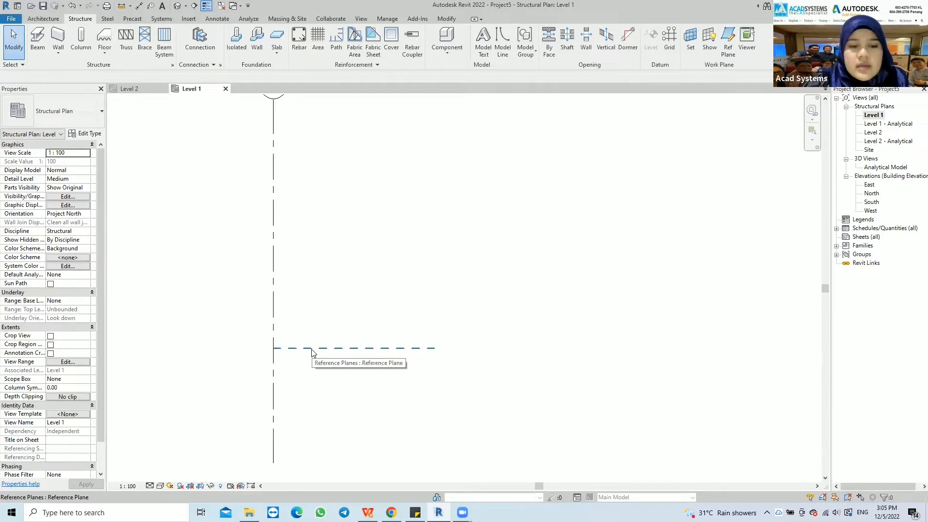
Copy the horizontal reference plane upward three times with Multiple enabled, at successive spacings of 1200, 100 and 1200 mm.
click(313, 348)
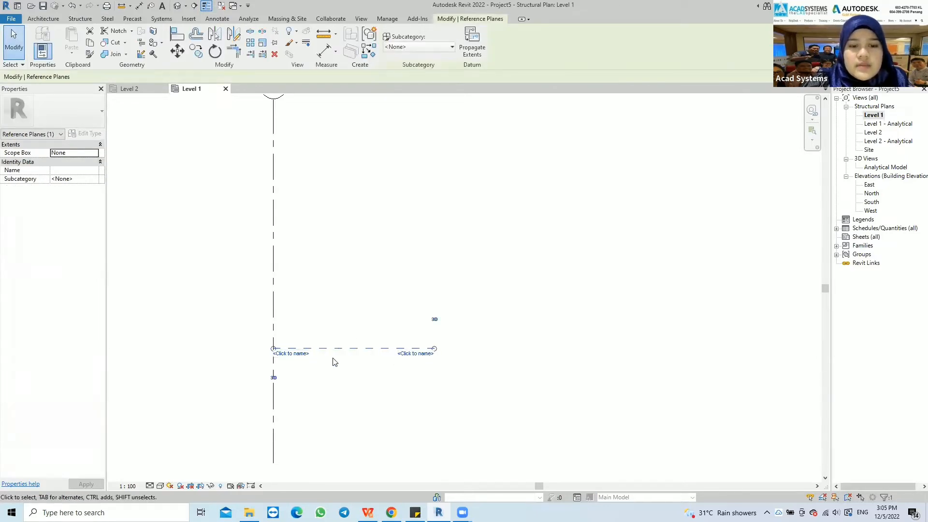
click(197, 52)
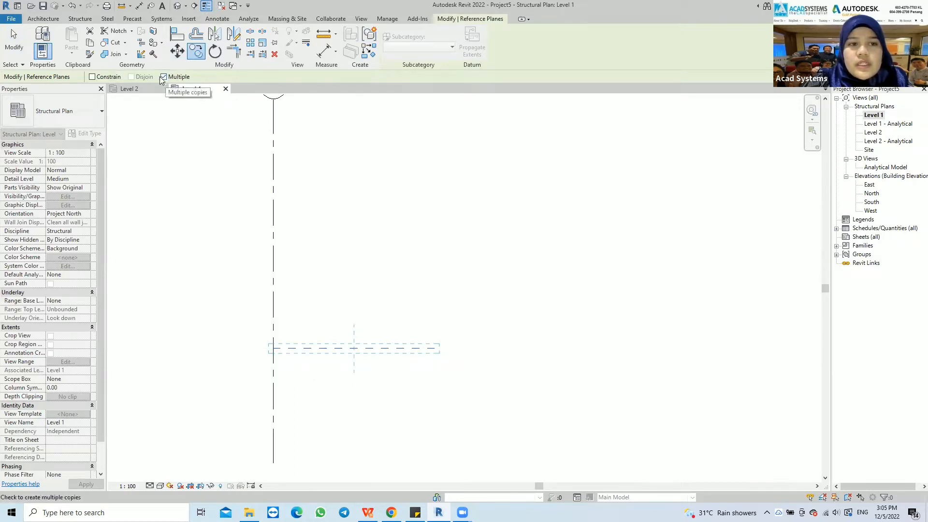
click(273, 348)
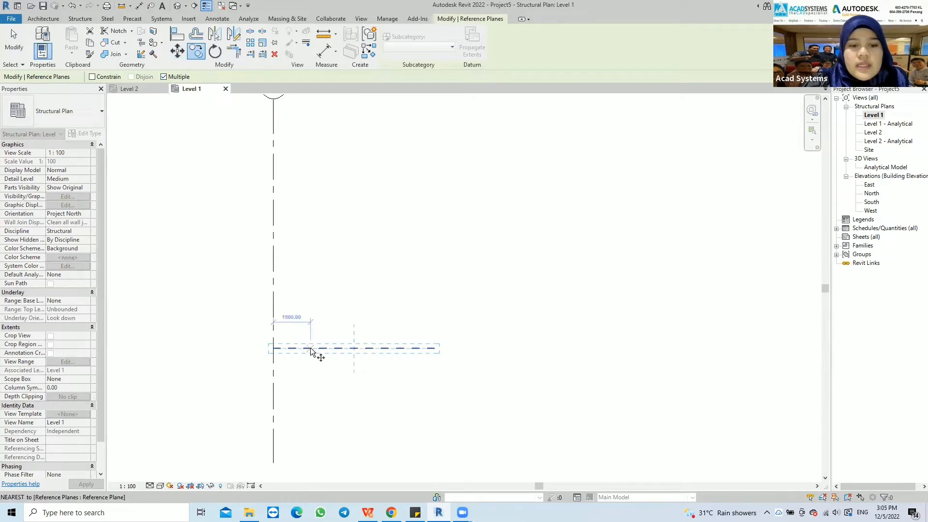
click(310, 349)
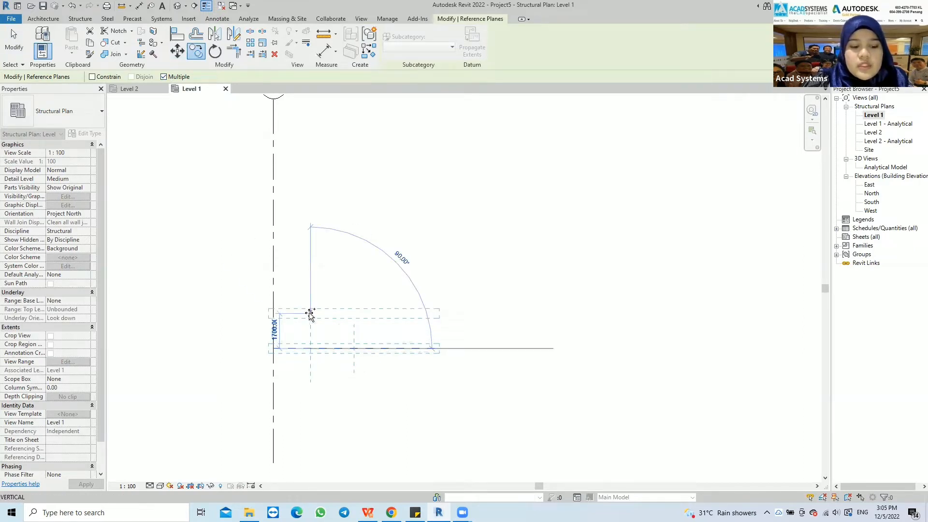
text(1200)
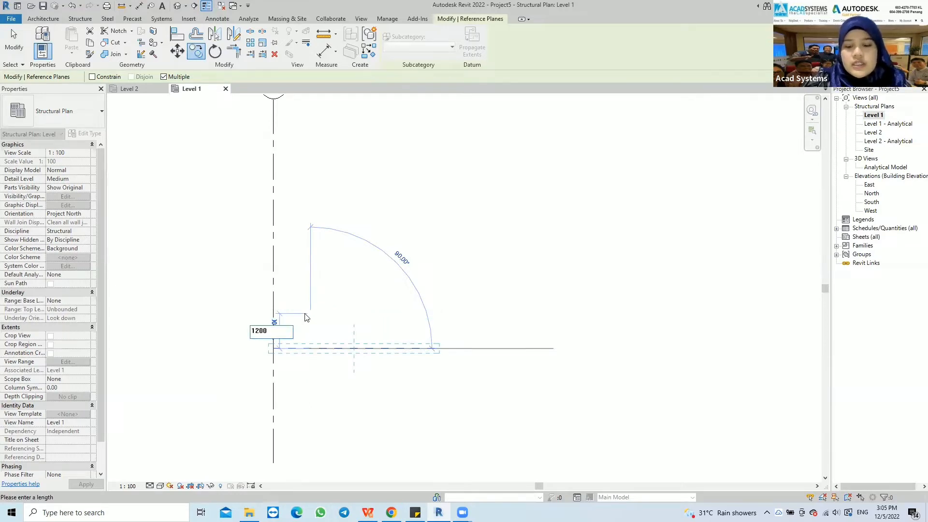
key(Return)
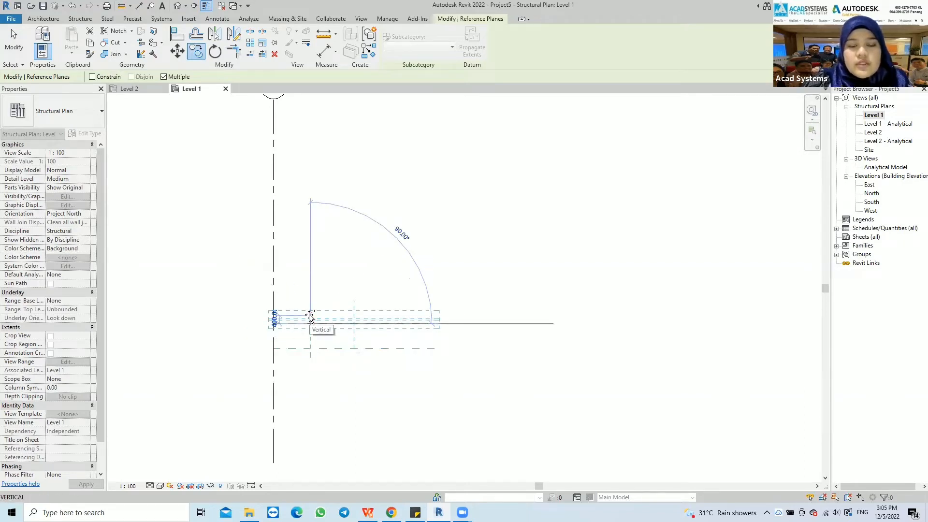
text(100)
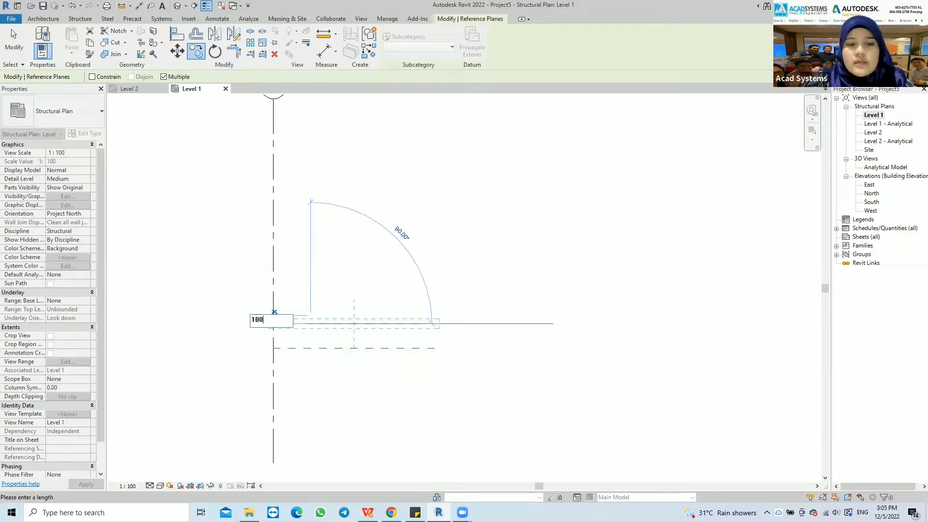
key(Return)
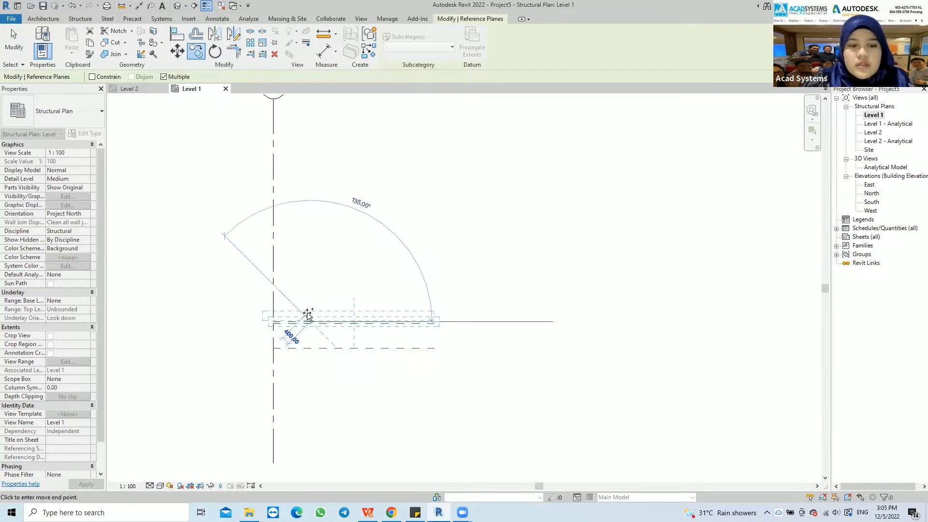
text(1200)
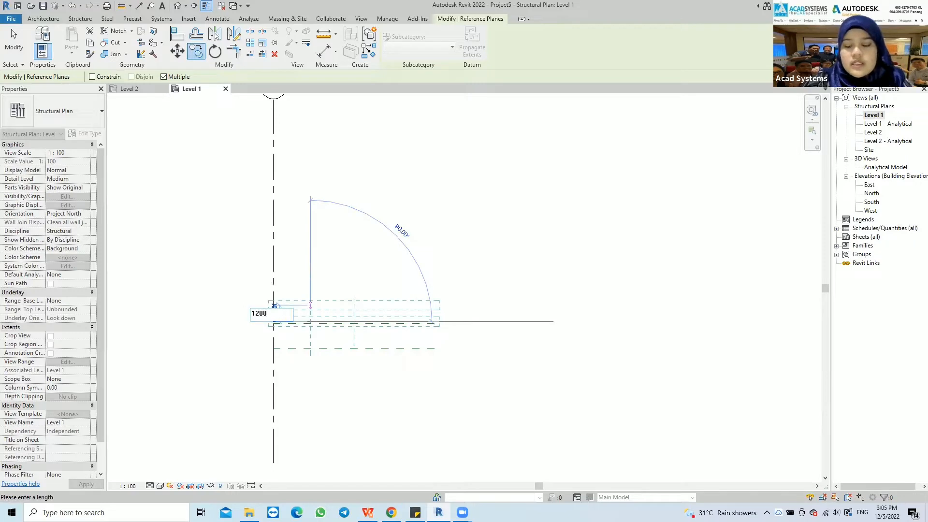
key(Return)
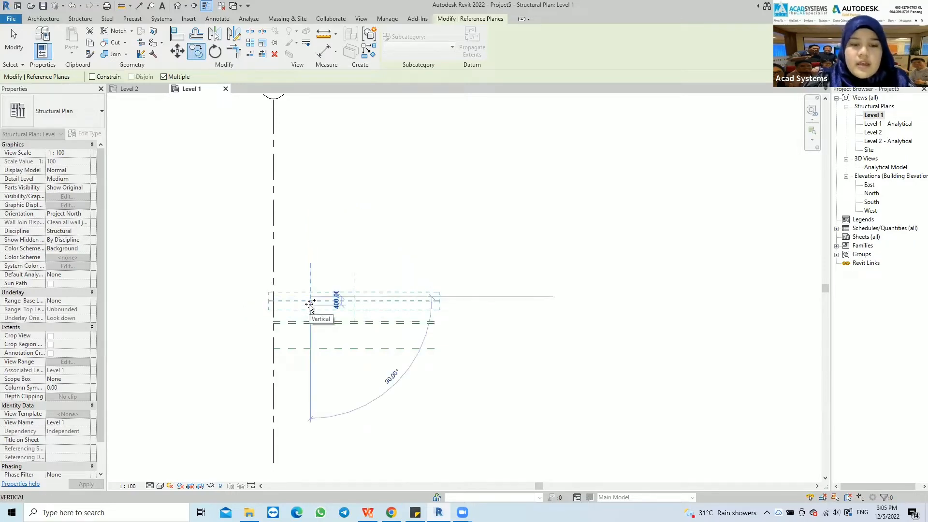
key(Escape)
key(Escape)
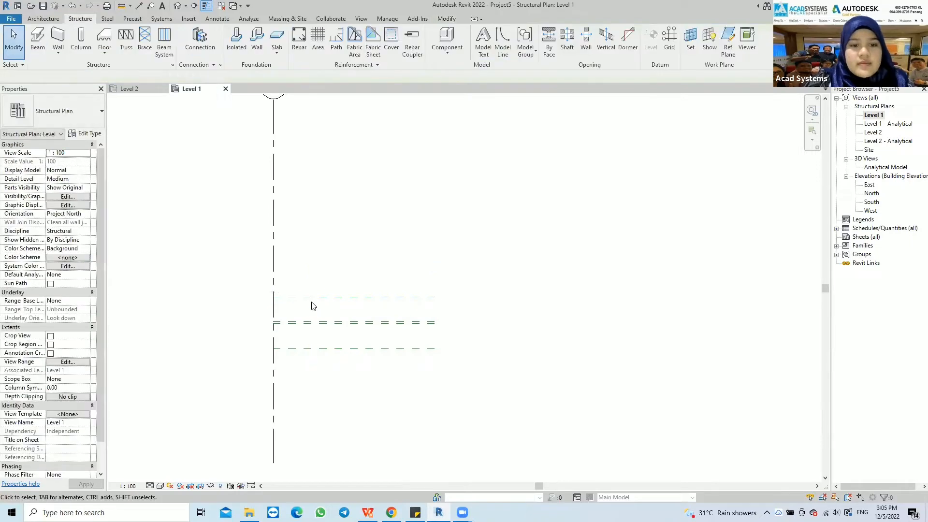
middle_drag(321, 333, 385, 313)
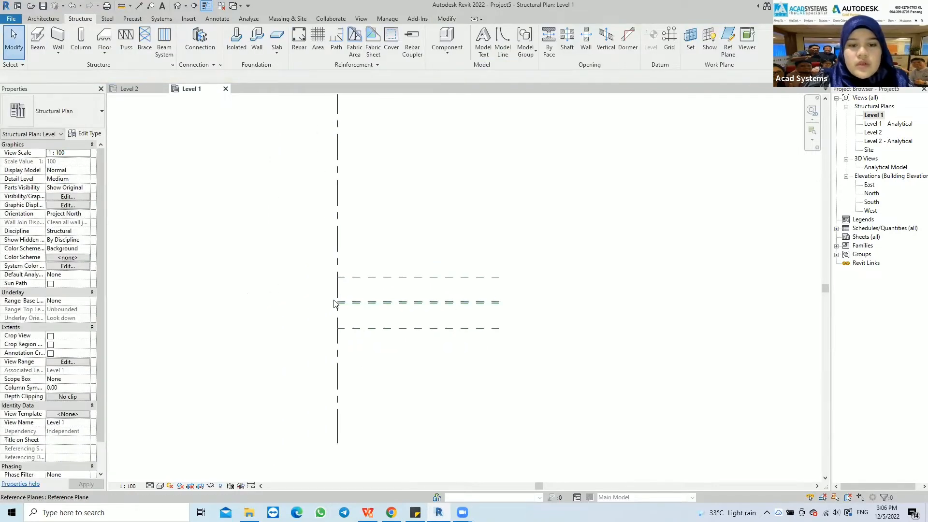
Start a component stair on Level 1 and select the Precast Stair type for it.
scroll(334, 301, up, 2)
scroll(334, 304, up, 3)
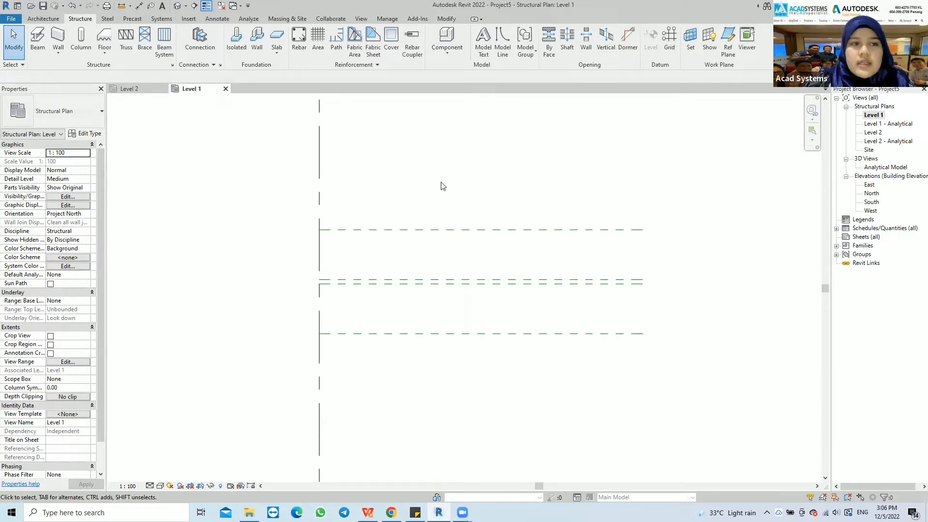
click(45, 20)
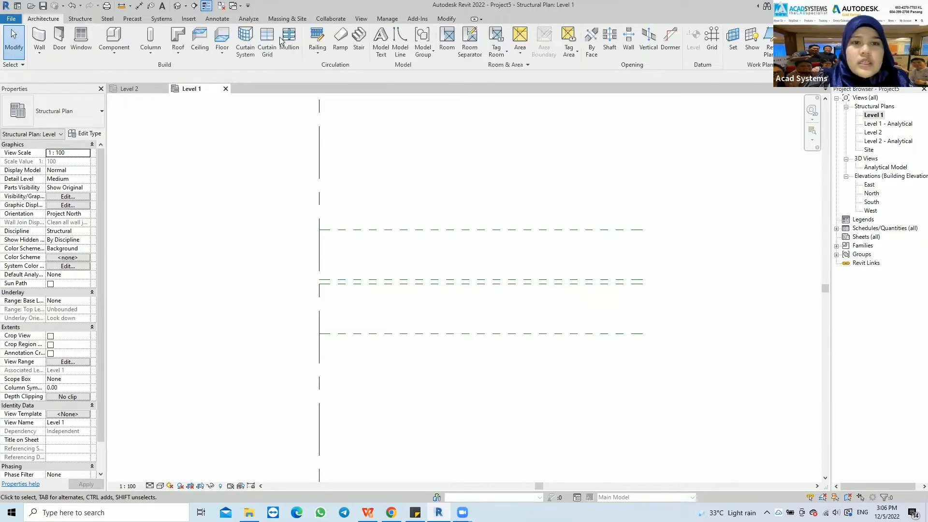
click(358, 48)
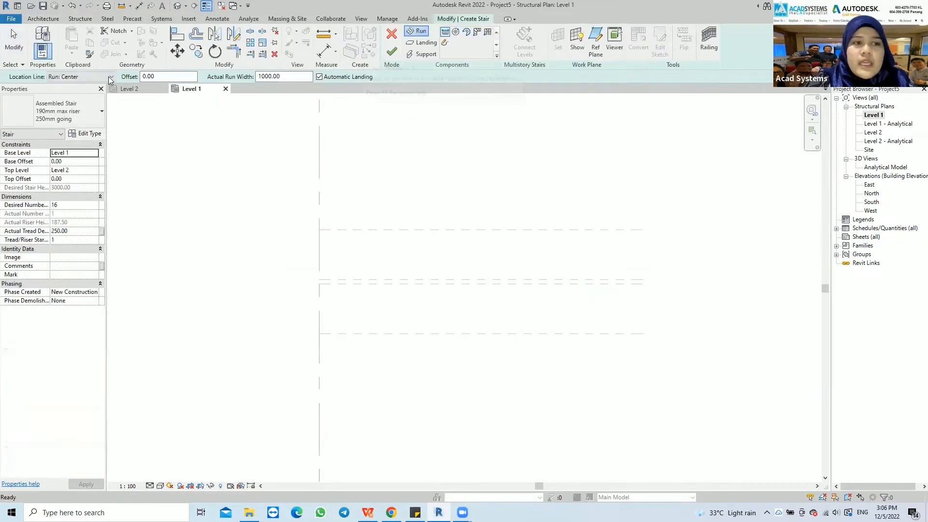
click(65, 111)
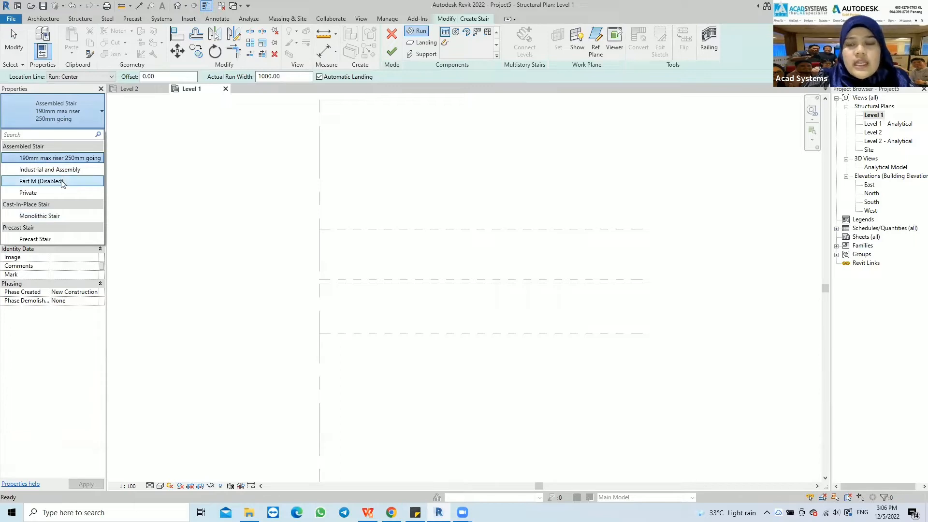
click(48, 238)
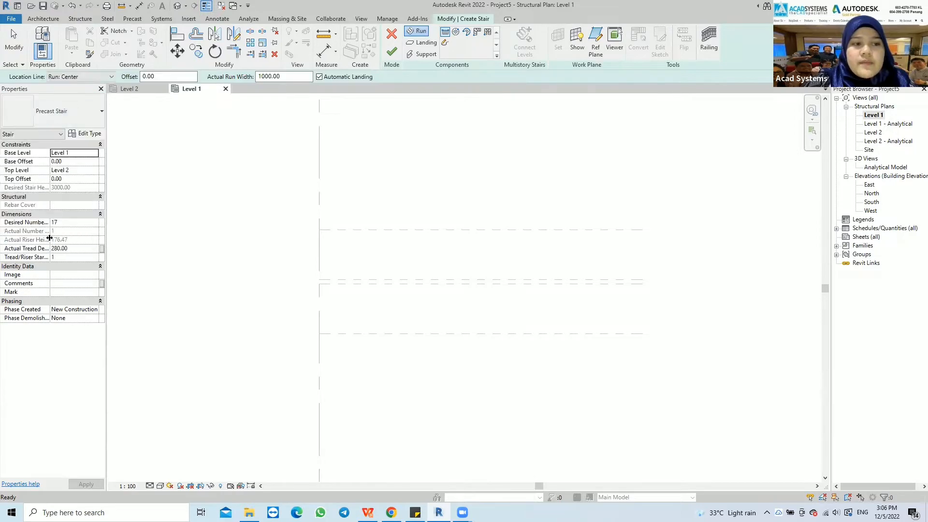
Duplicate the Precast Stair type under the name Precast Stair 200mm.
click(80, 135)
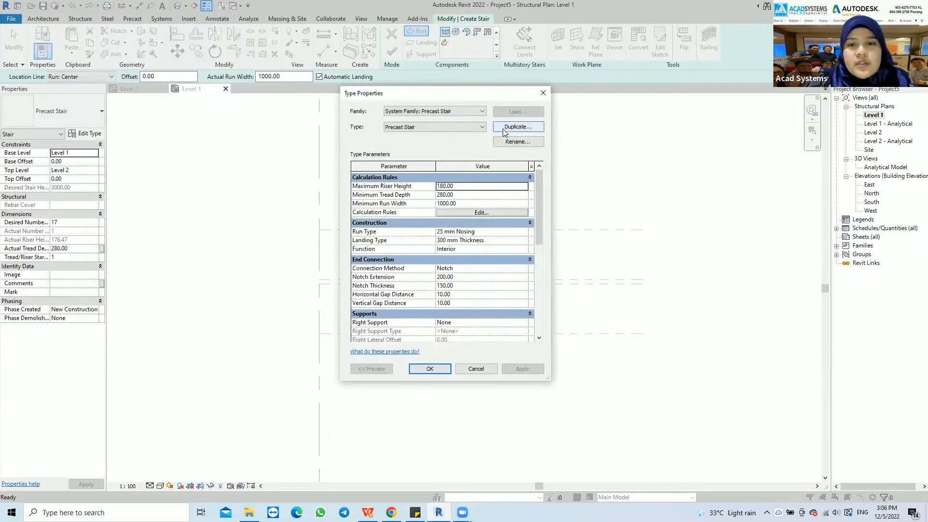
click(503, 128)
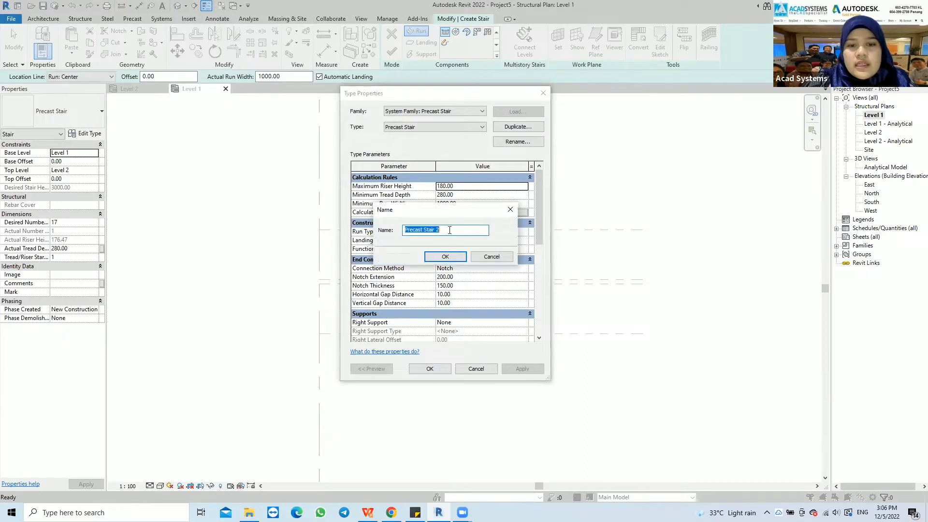
click(449, 230)
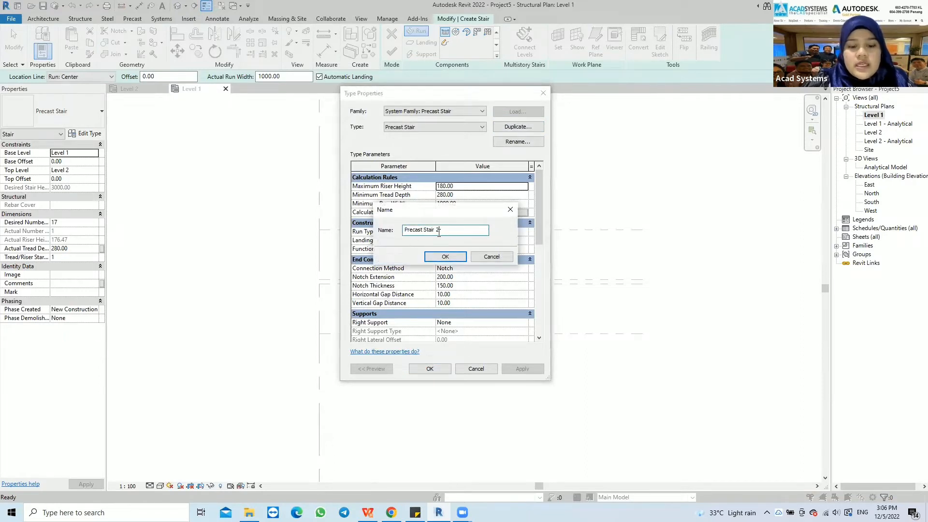
click(452, 260)
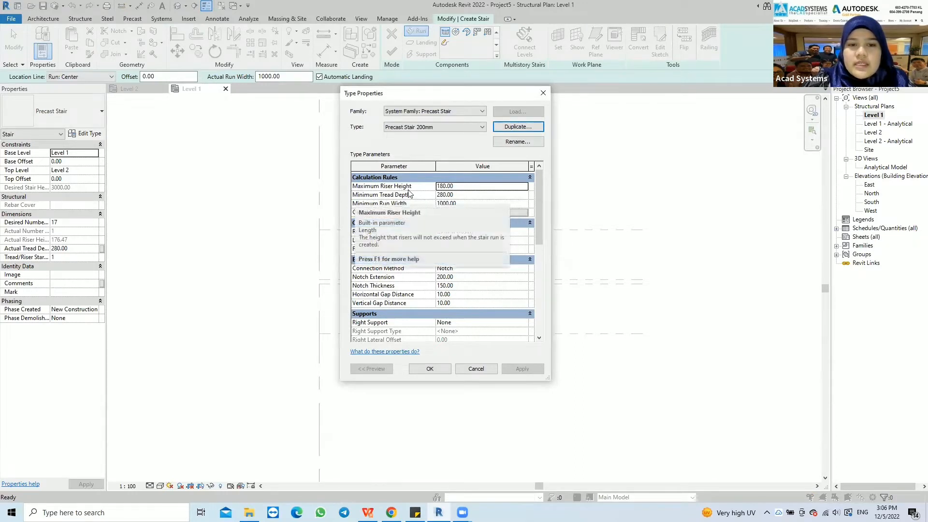
Set the new stair type's maximum riser height to 150, minimum tread depth to 250 and minimum run width to 1200 mm.
click(460, 186)
text(1)
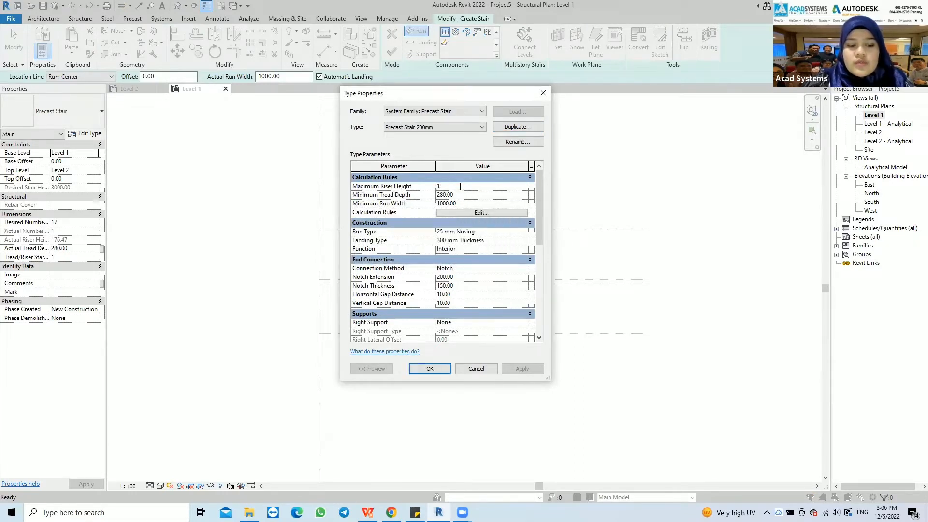
text(50)
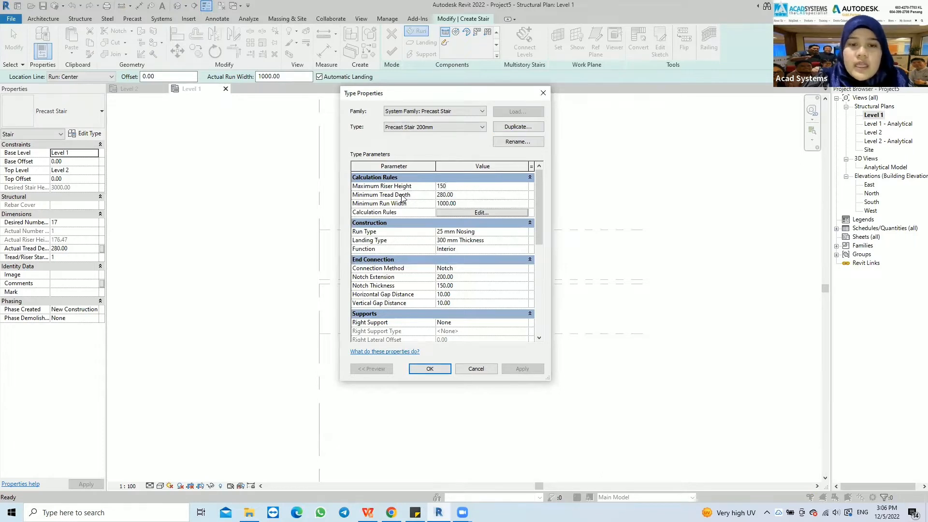
key(Return)
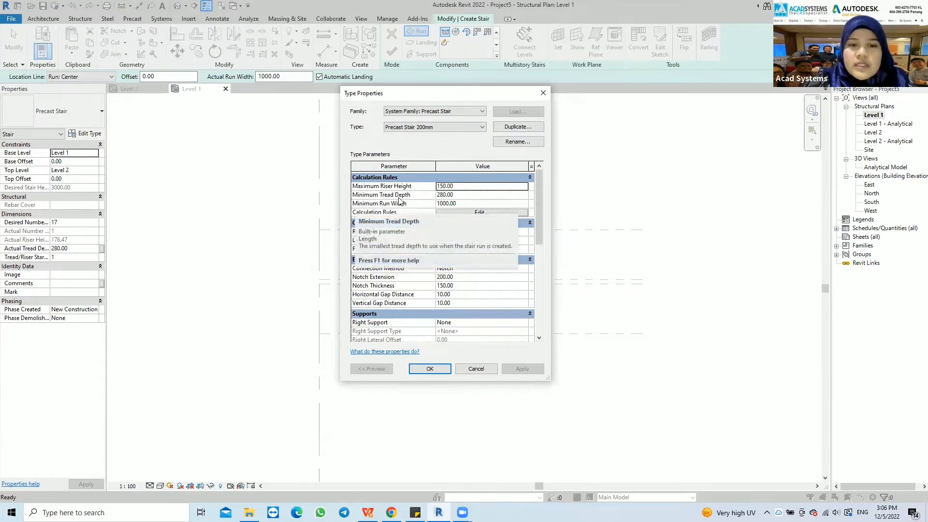
click(453, 196)
drag(454, 195, 410, 198)
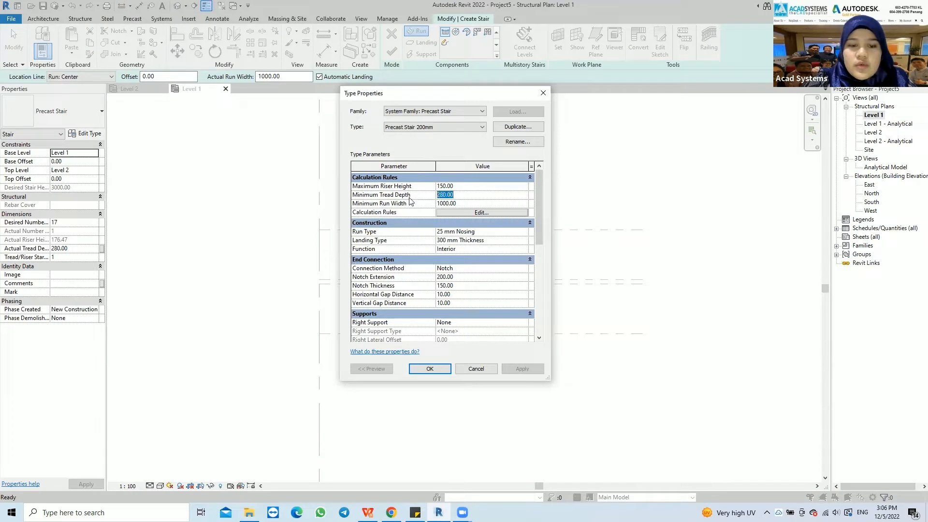
text(250)
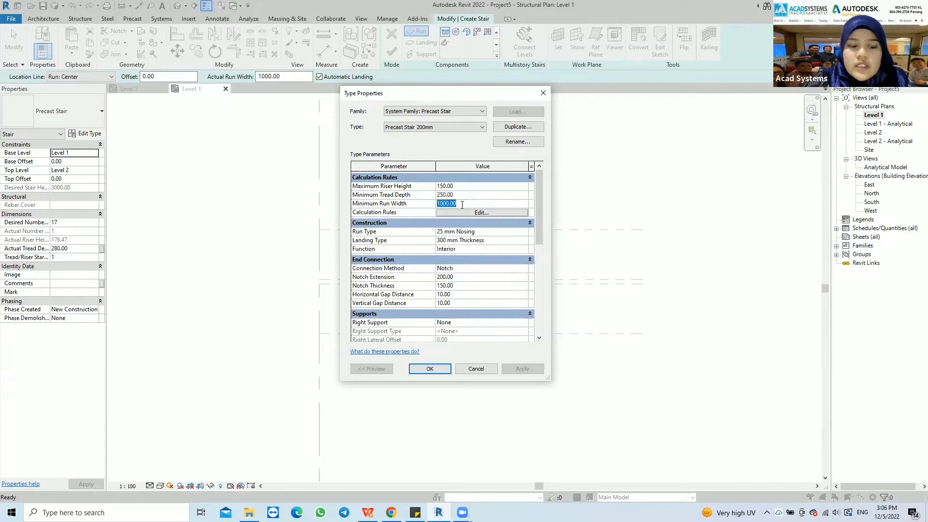
text(1200)
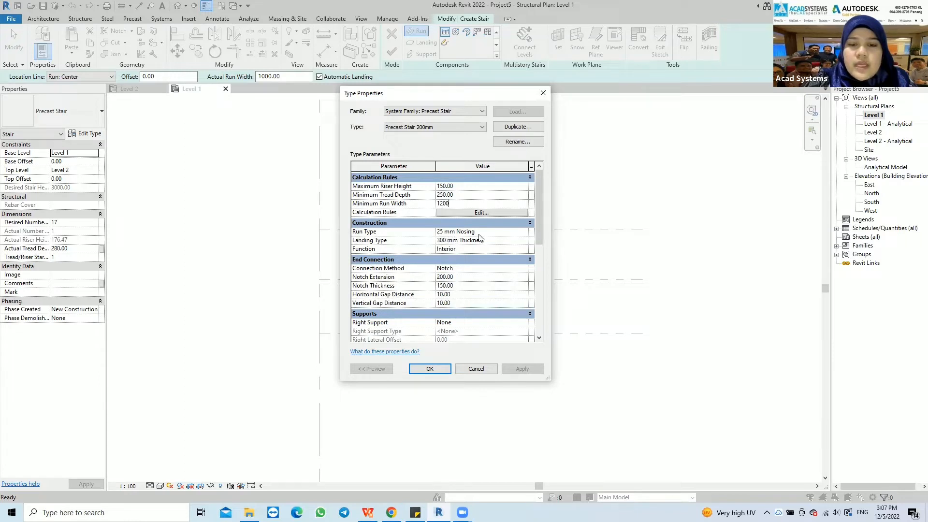
Edit the stair's 25 mm Nosing run type, setting its structural depth to 200 mm and nosing length to 0.
click(453, 231)
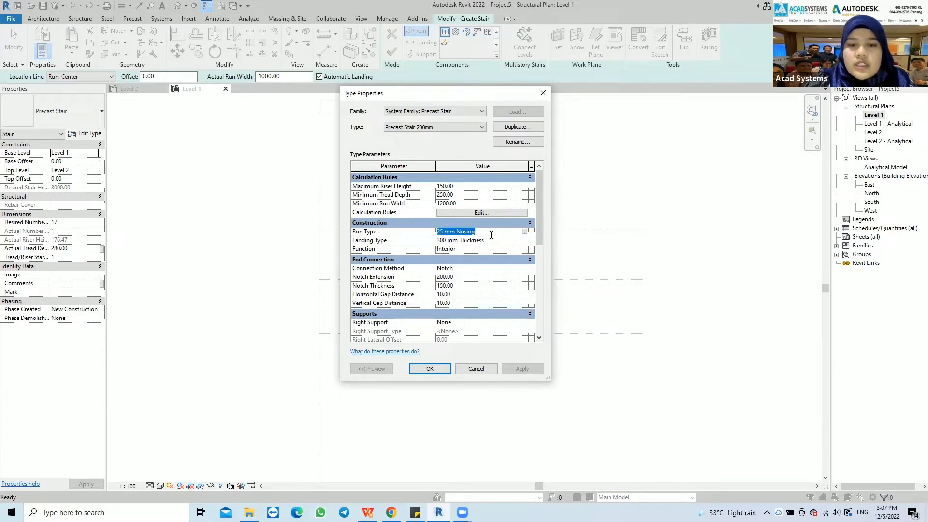
click(525, 232)
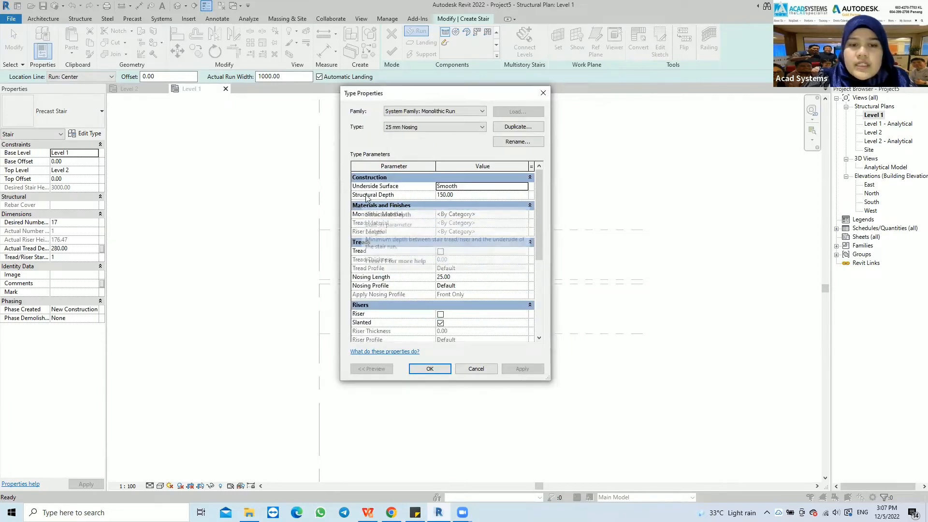
click(461, 195)
text(200)
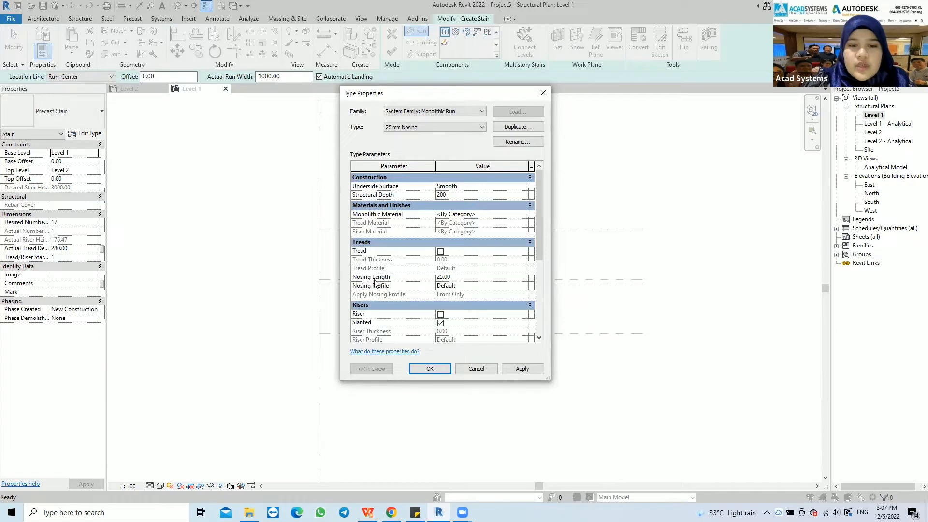
click(418, 279)
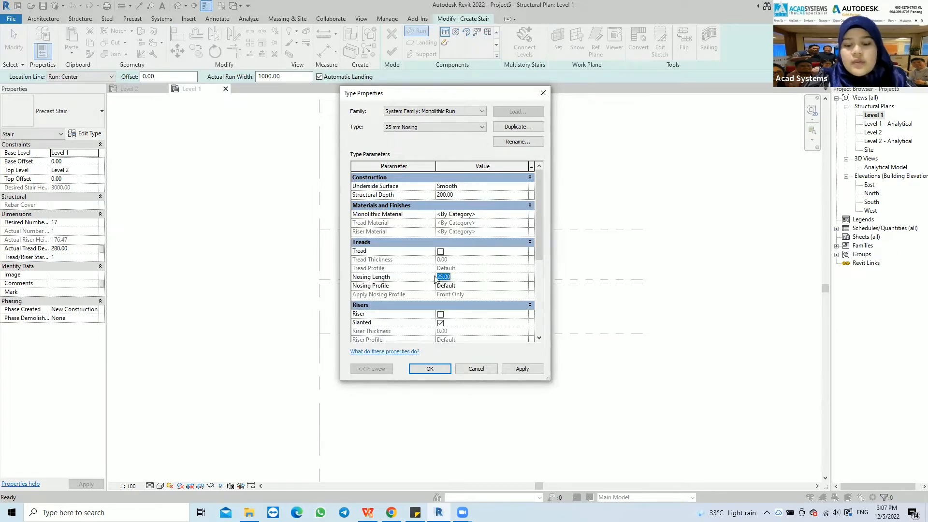
text(0)
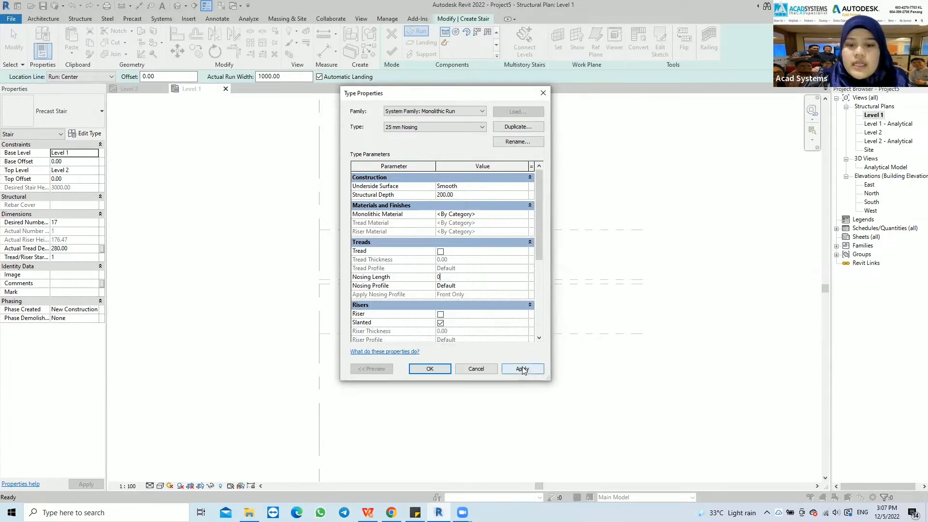
click(429, 368)
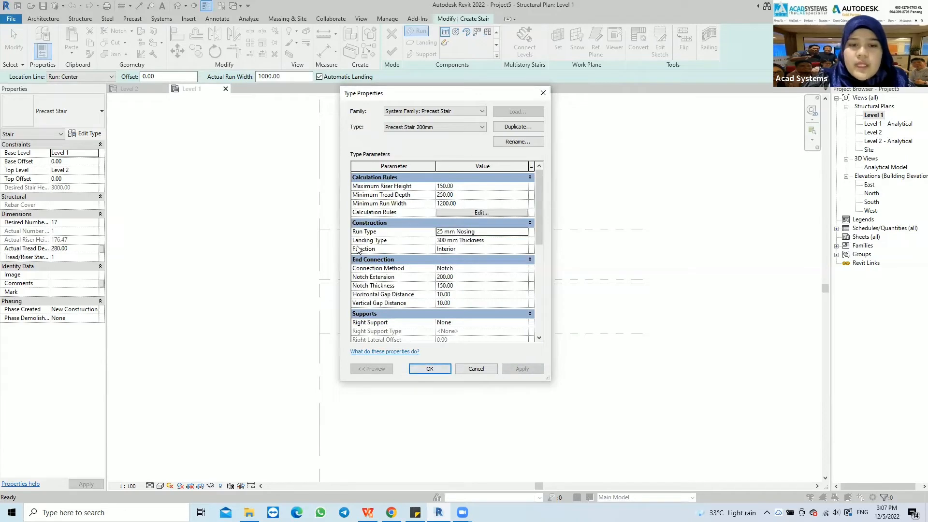
Set the monolithic thickness of the stair's 300 mm Thickness landing type to 200 mm and accept the stair type settings.
click(479, 241)
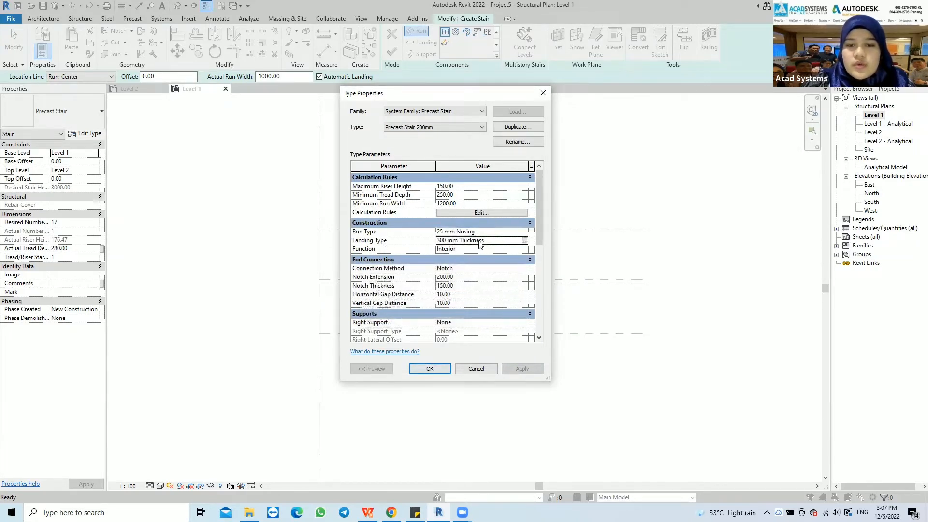
click(524, 240)
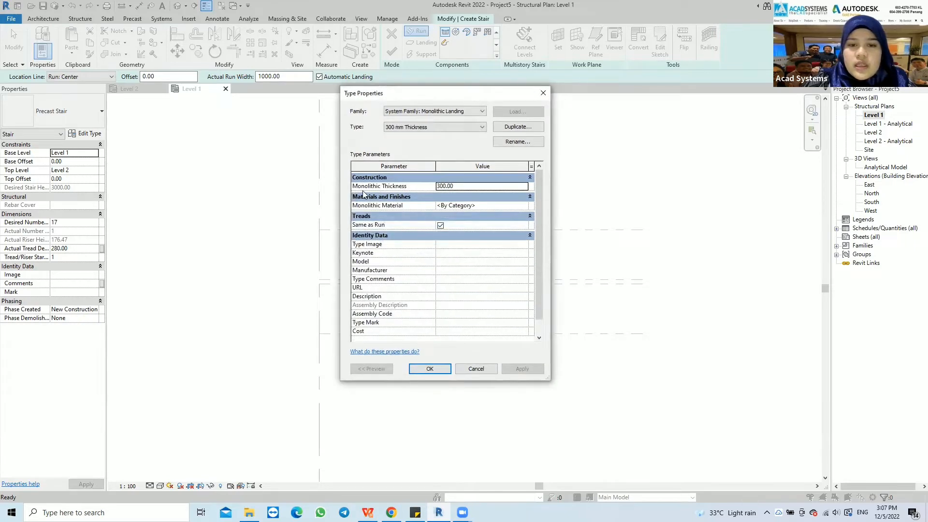
click(459, 187)
text(2)
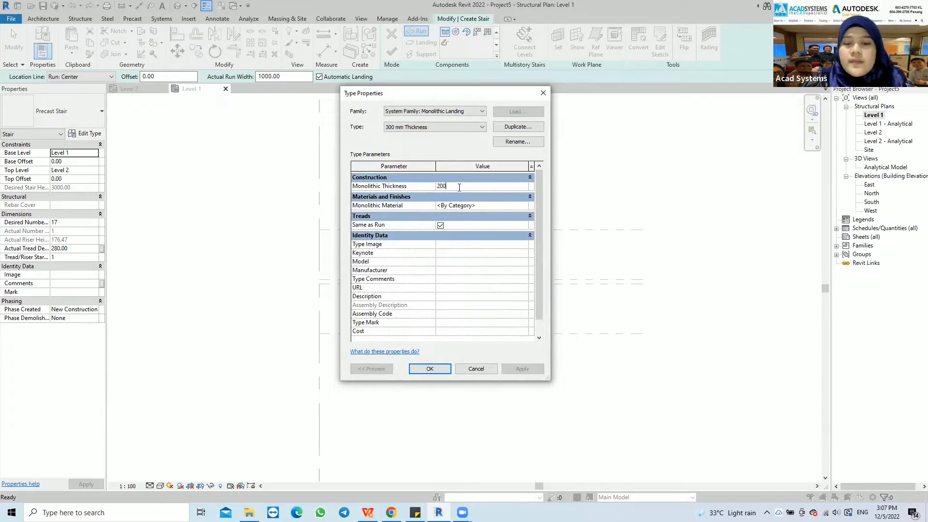
click(433, 370)
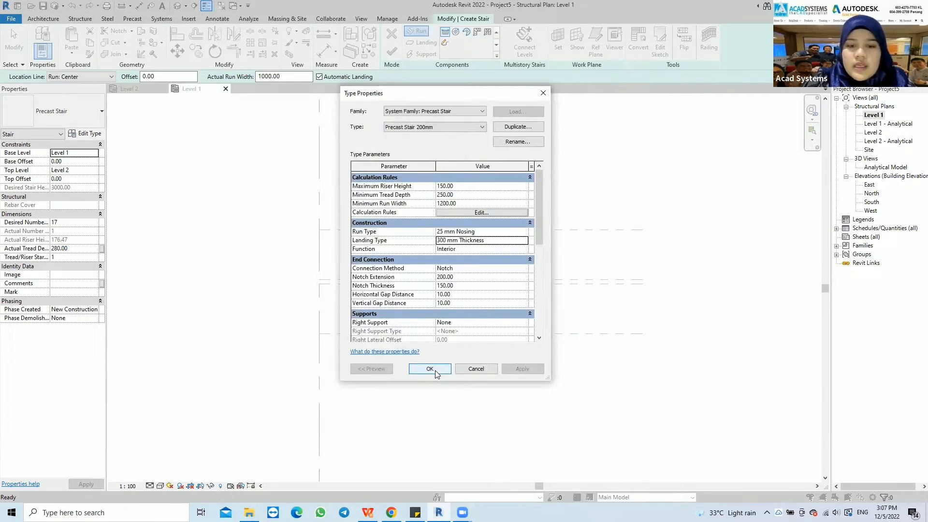
click(435, 370)
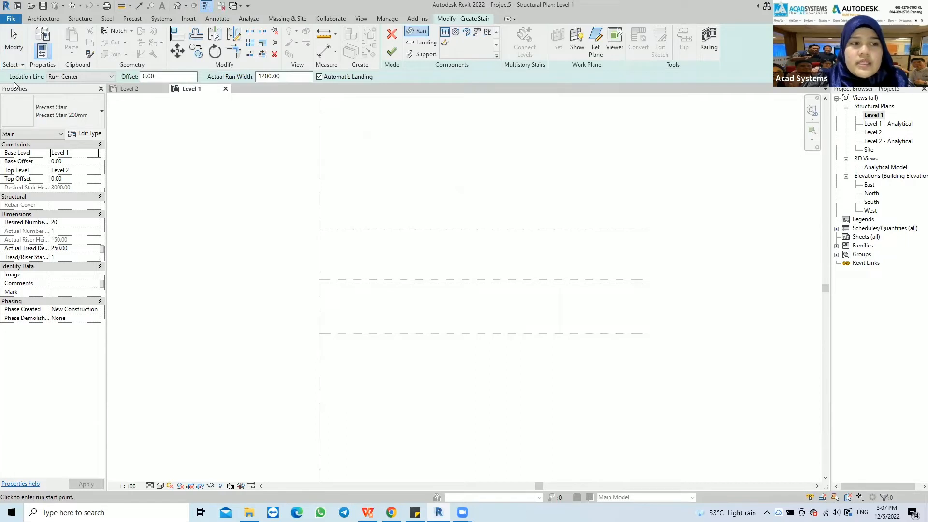
With the location line at Run: Left, draw a 2500 mm first run from the grid line along the lower middle reference plane.
click(56, 79)
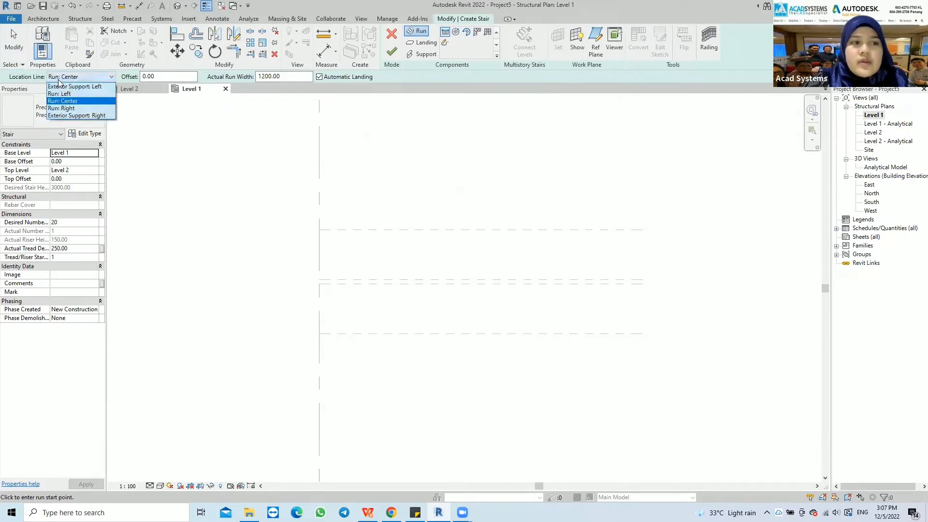
click(61, 94)
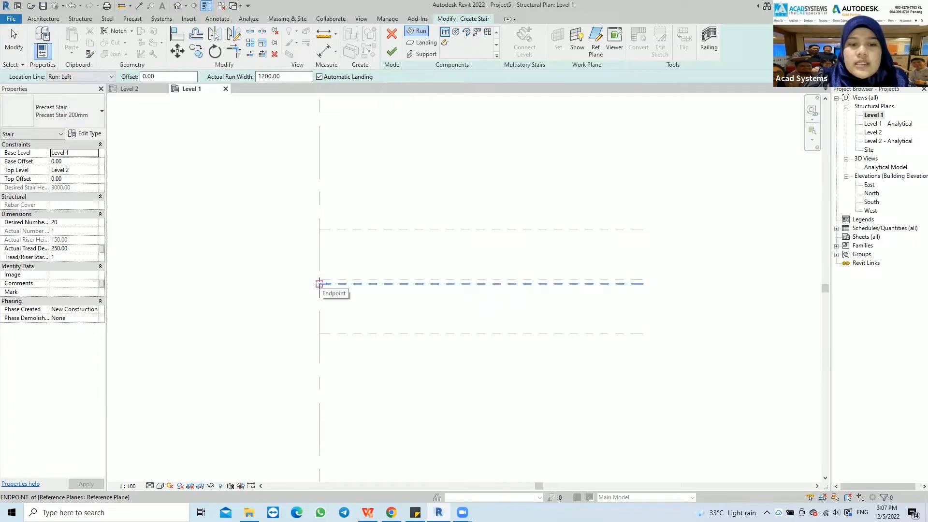
click(319, 283)
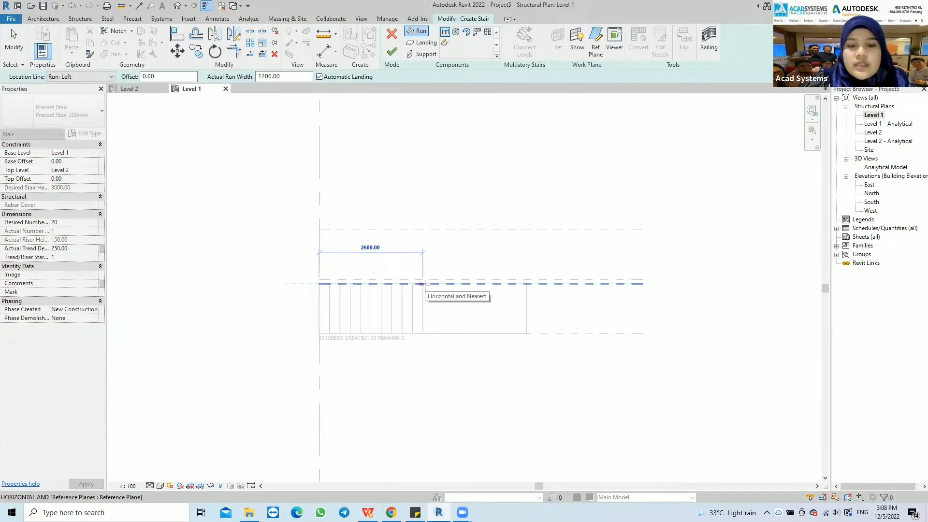
click(422, 284)
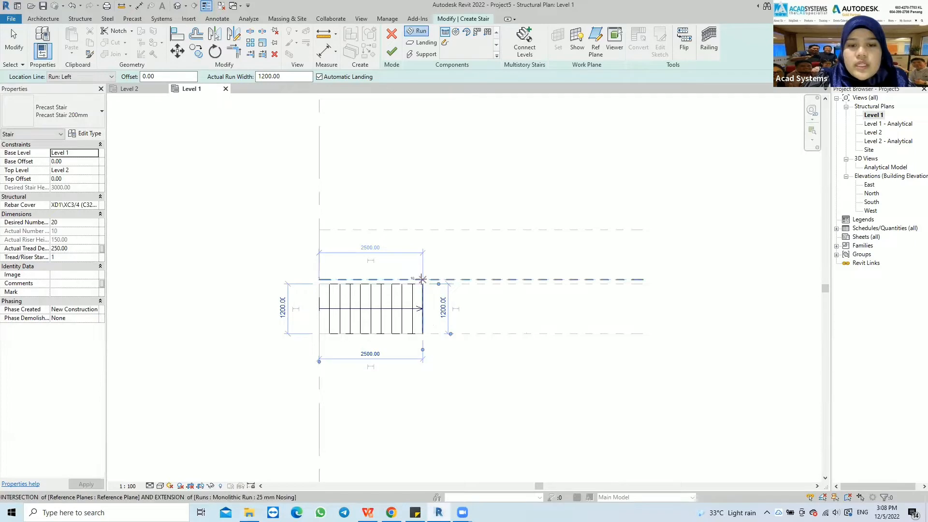
Draw the return run from the first run's end along the upper middle reference plane past the grid line, and finish the stair.
click(422, 279)
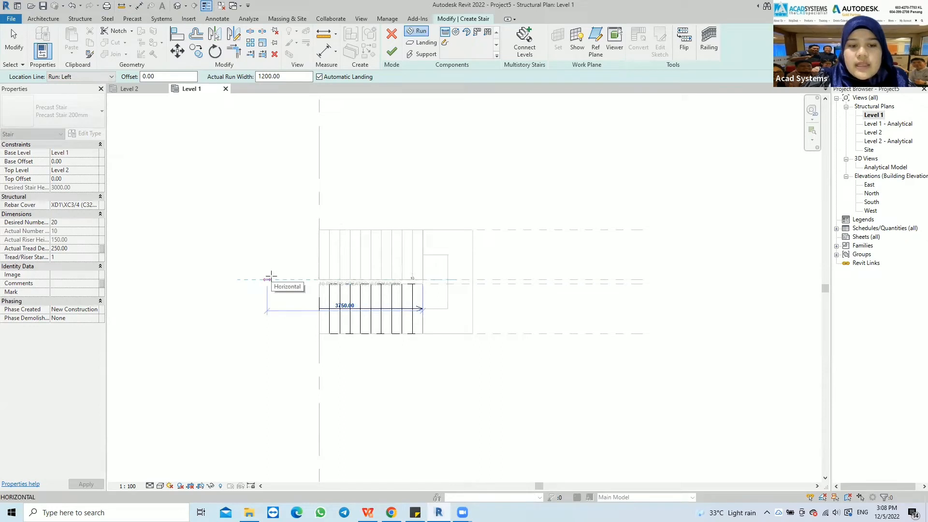
click(267, 279)
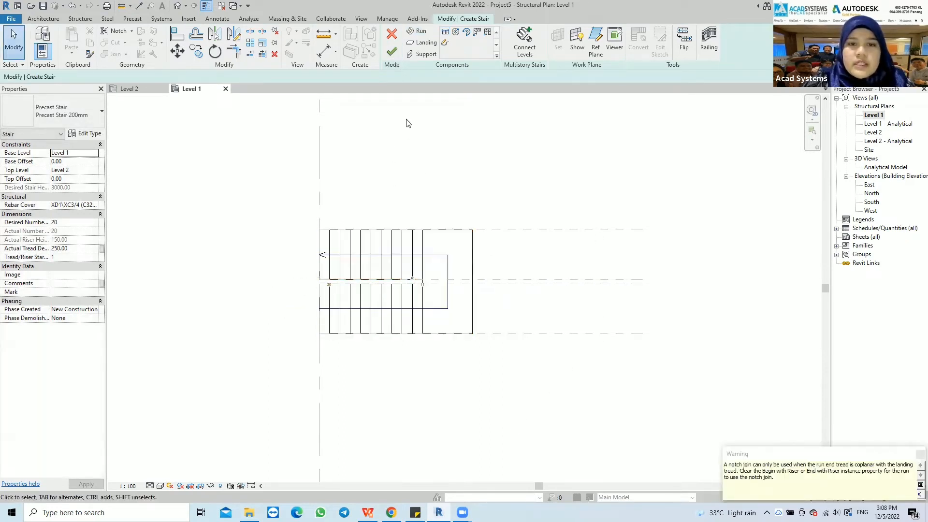
click(392, 51)
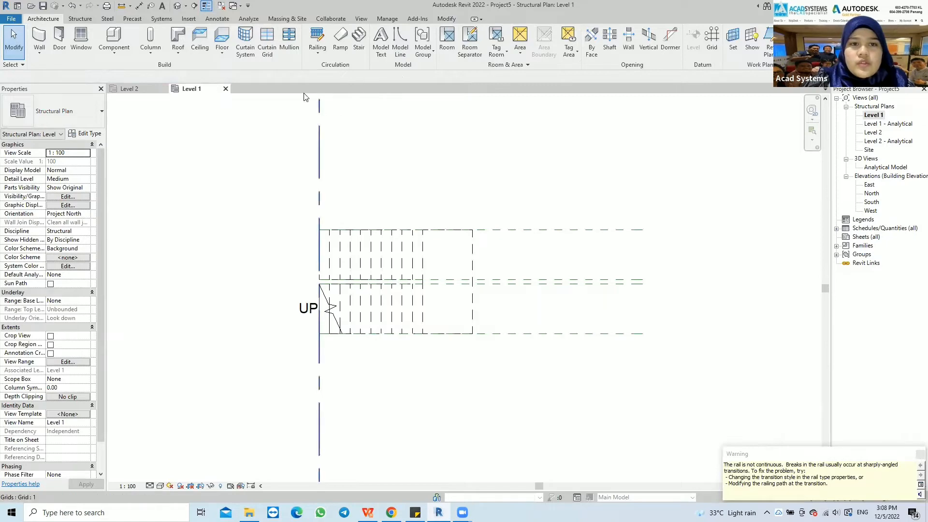
Open the default 3D view of the model.
click(361, 19)
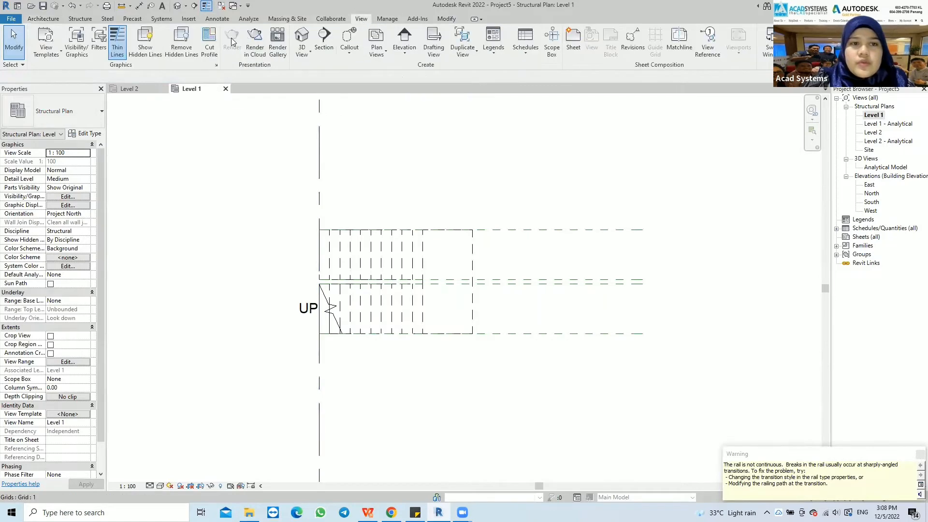
click(302, 39)
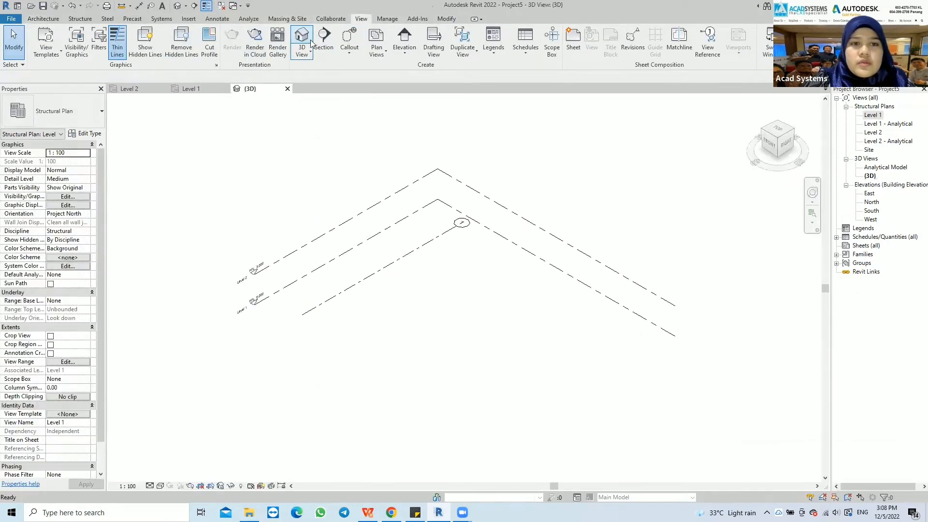
Turn on the Stairs model category in the 3D view's visibility/graphic overrides and apply the change.
shift+middle_drag(456, 339, 306, 280)
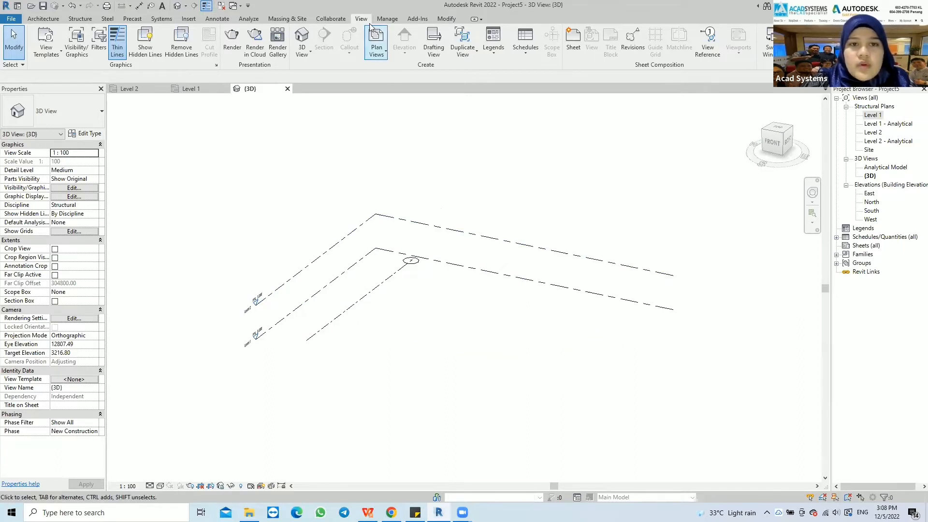
click(73, 54)
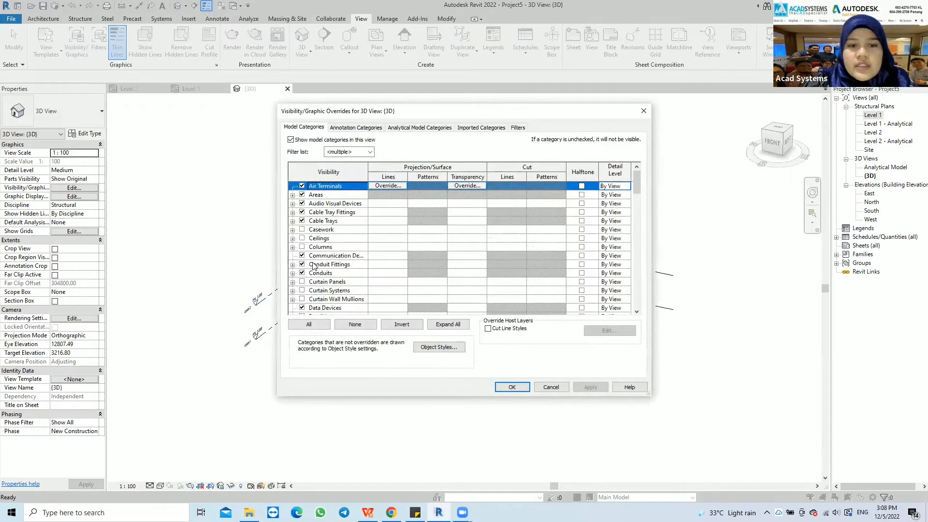
scroll(313, 266, down, 5)
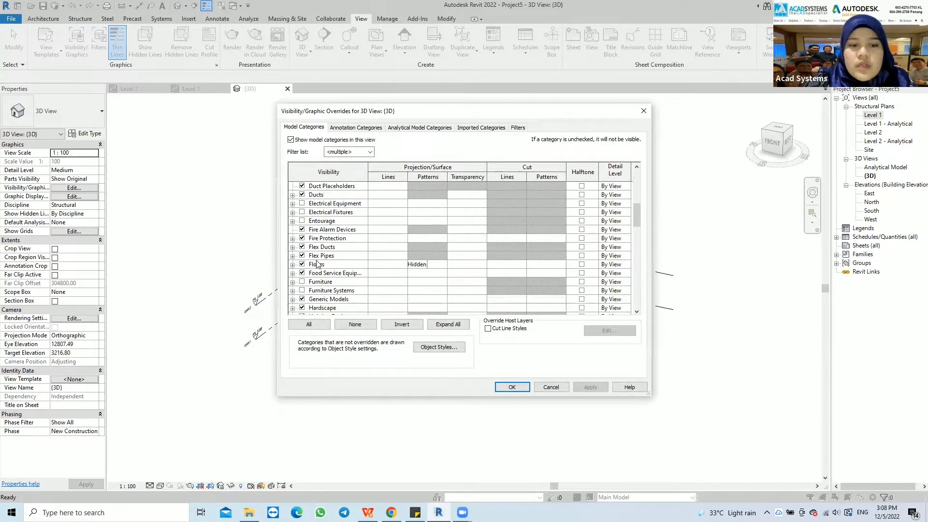
scroll(317, 263, down, 10)
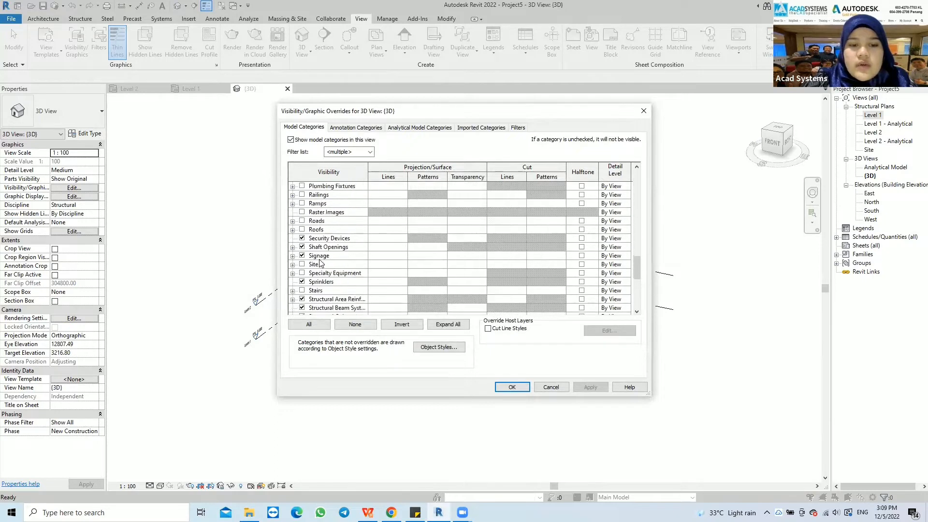
scroll(320, 264, down, 2)
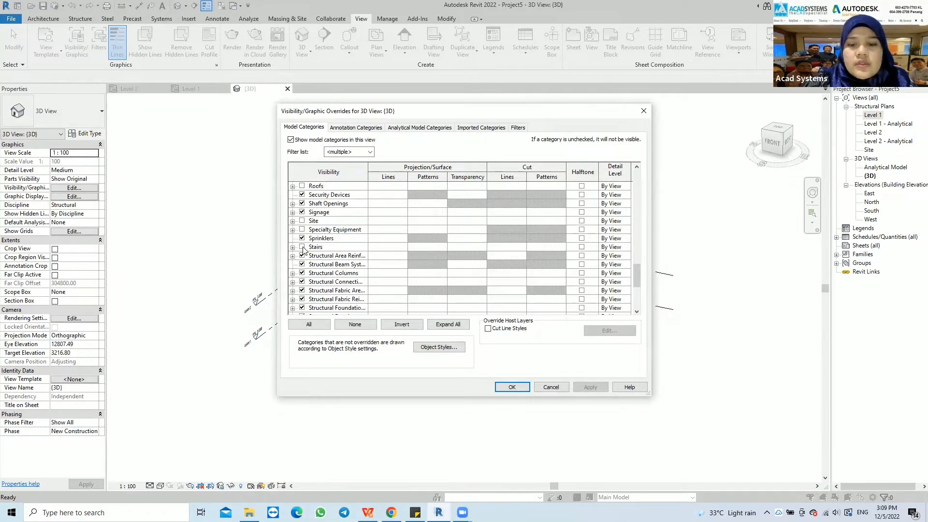
click(302, 247)
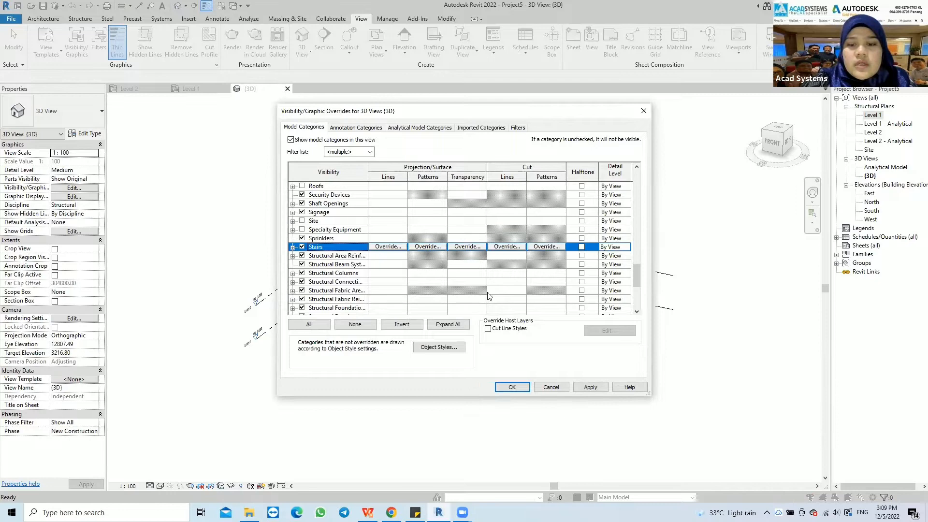
click(590, 387)
click(506, 388)
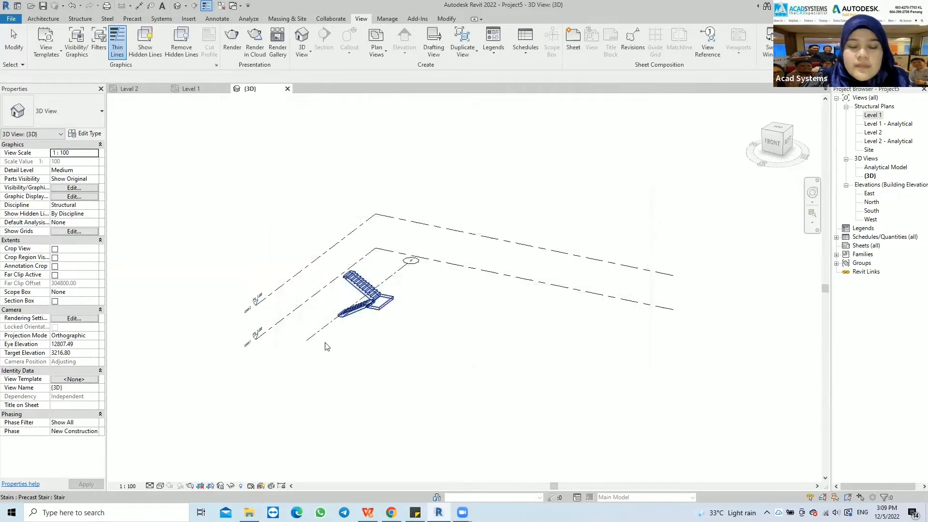
Inspect the two runs and the intermediate landing of the precast stair in the 3D view.
shift+middle_drag(362, 405, 391, 379)
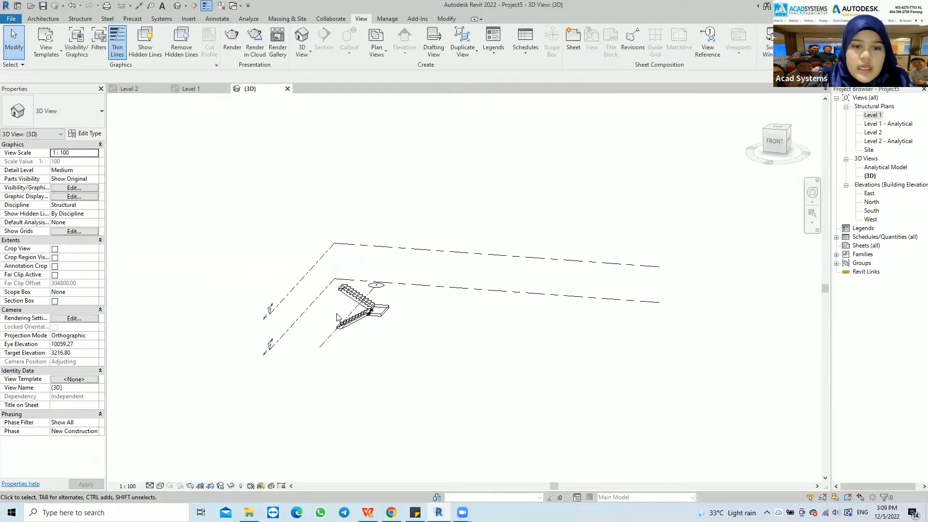
scroll(339, 318, up, 4)
shift+middle_drag(379, 347, 380, 295)
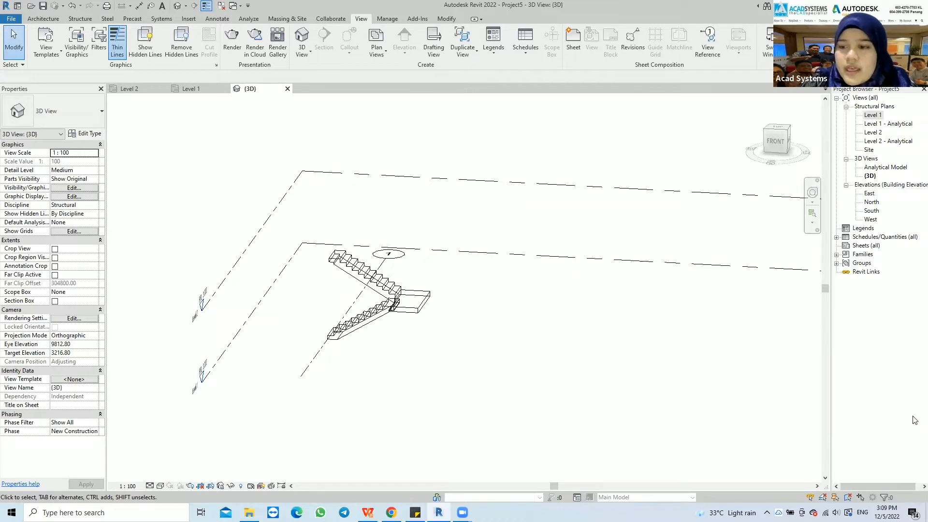
scroll(914, 420, right, 1)
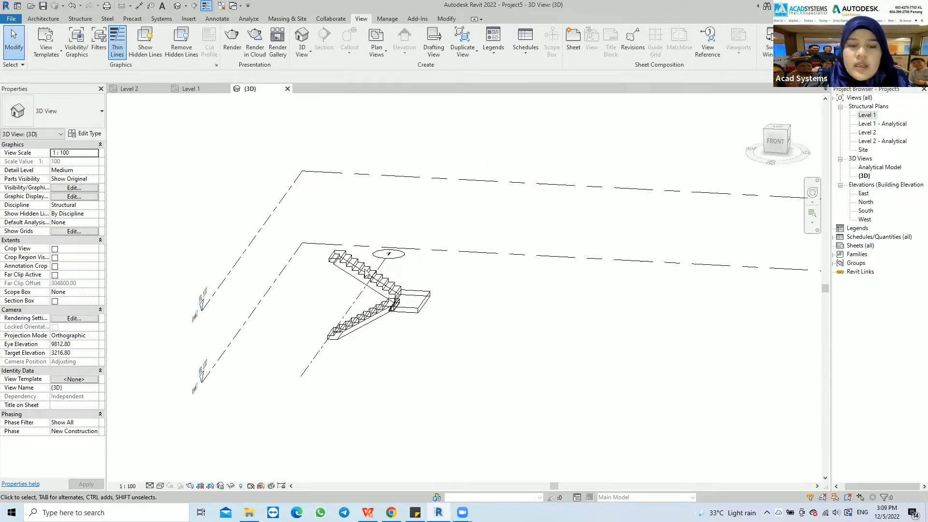
scroll(360, 288, up, 2)
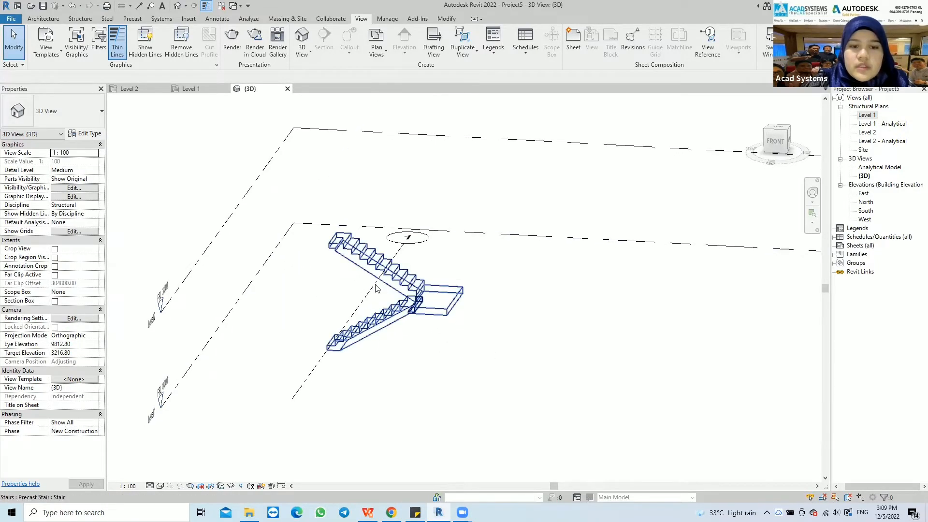
shift+middle_drag(416, 339, 424, 338)
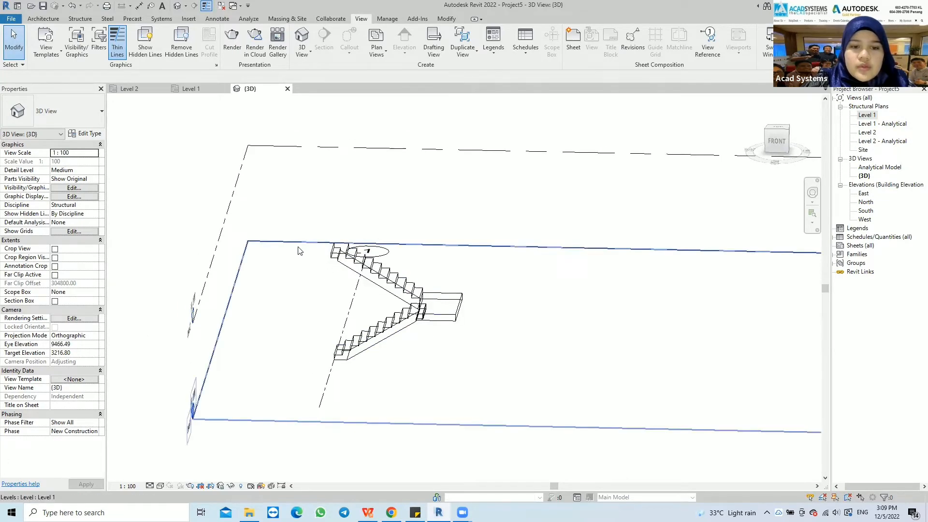
Open the Level 2 structural plan and put the precast stair into edit mode.
click(129, 89)
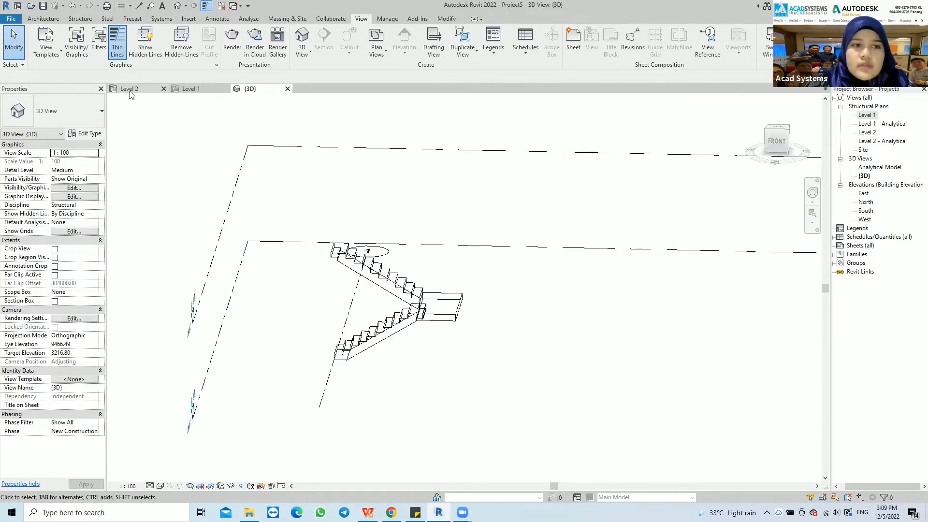
scroll(401, 314, up, 5)
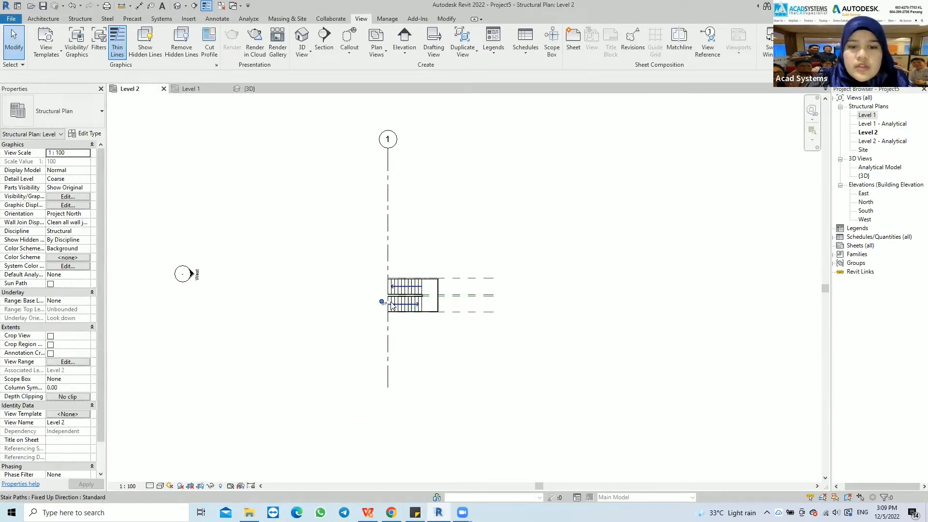
middle_drag(434, 321, 464, 330)
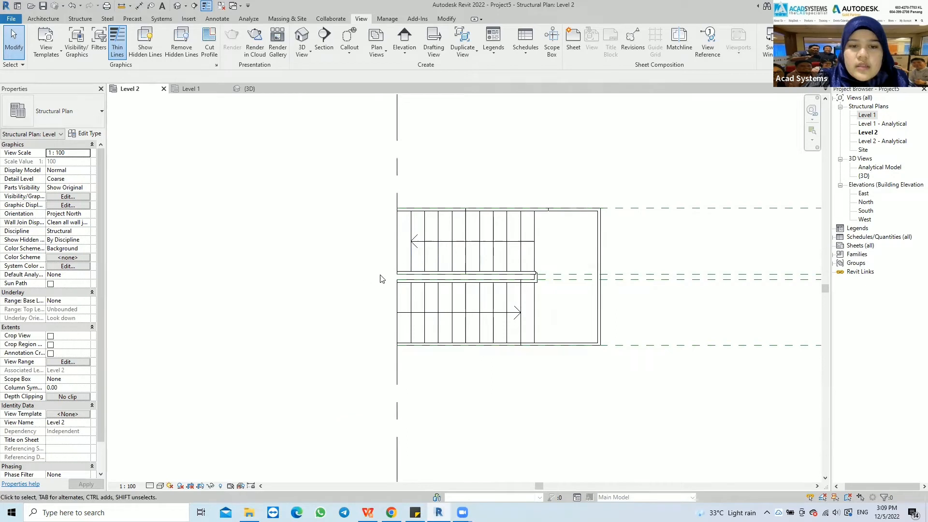
click(538, 228)
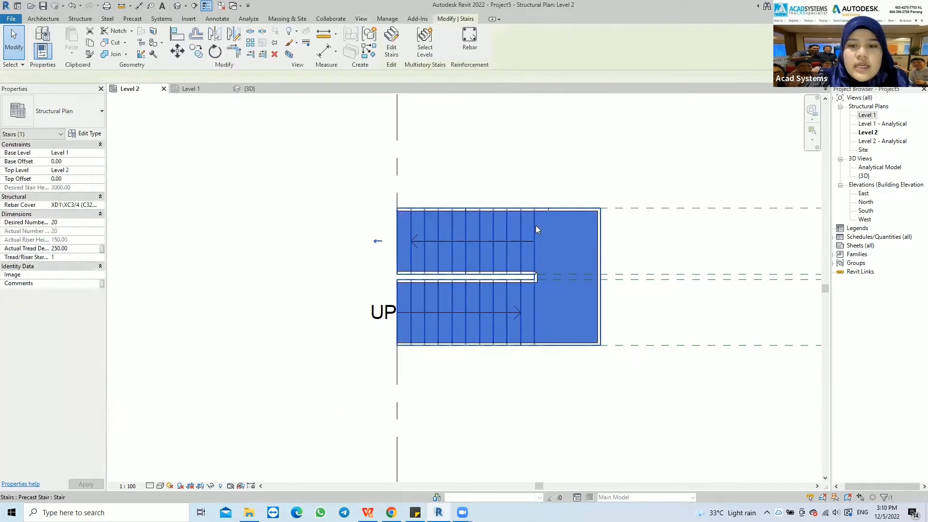
click(391, 49)
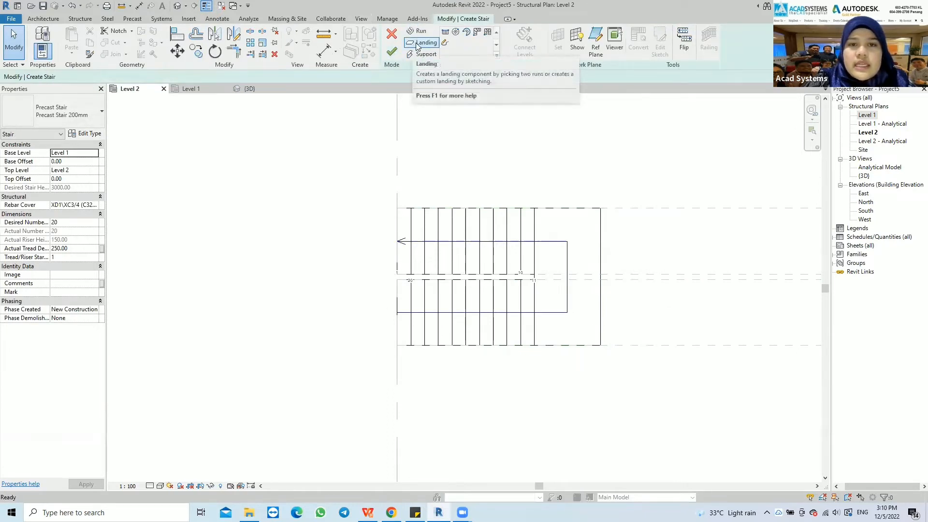
Sketch a rectangular landing about 1019 by 1200 mm beyond the grid line at the upper run's end, and finish the stair.
click(417, 43)
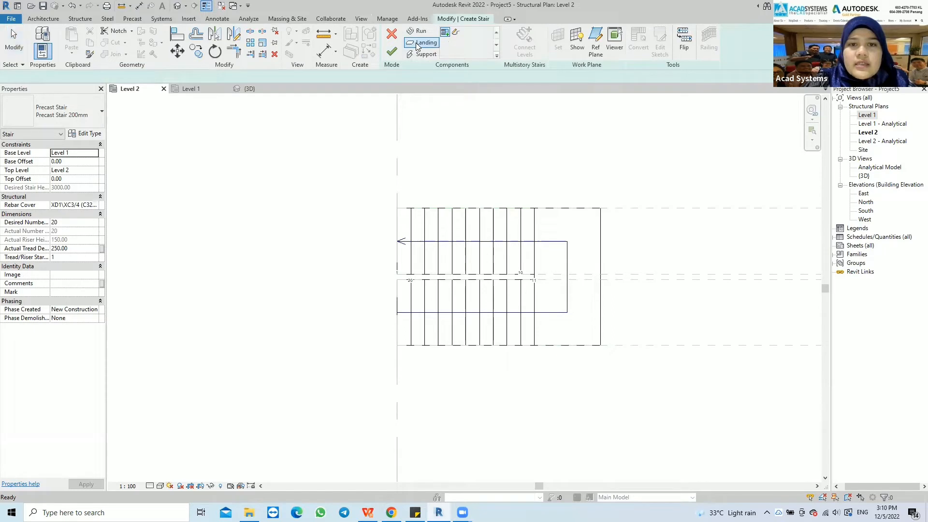
click(455, 33)
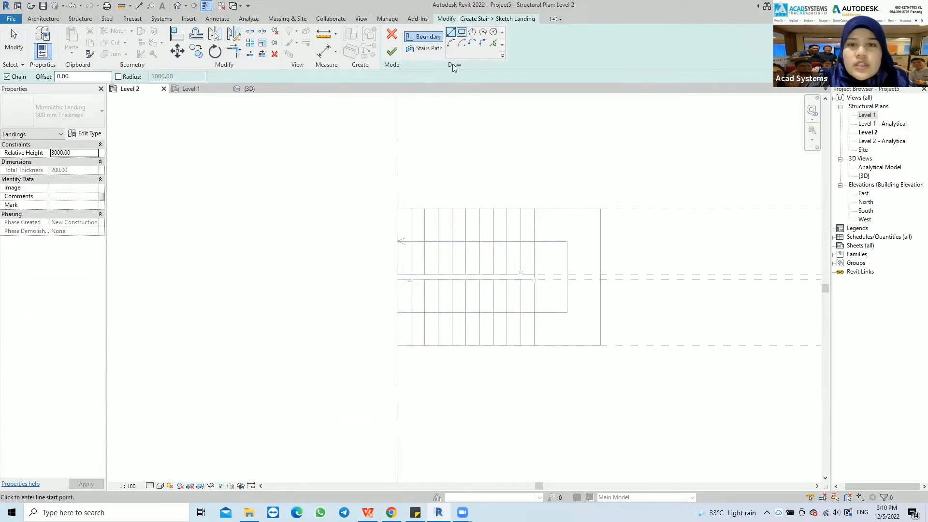
click(462, 35)
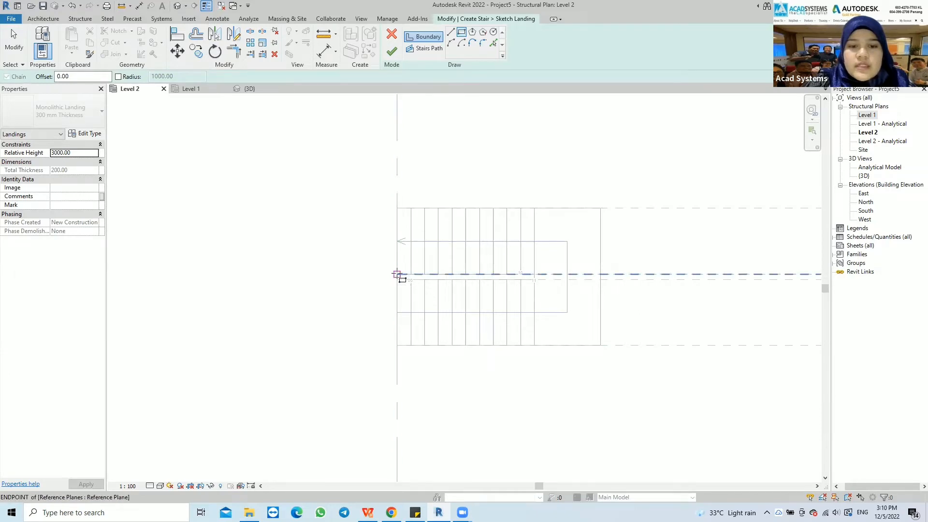
click(396, 274)
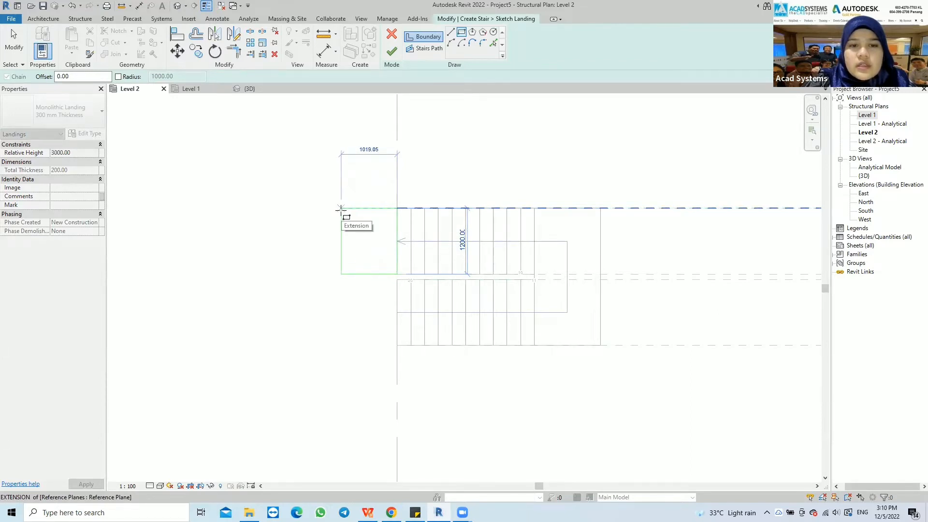
click(340, 208)
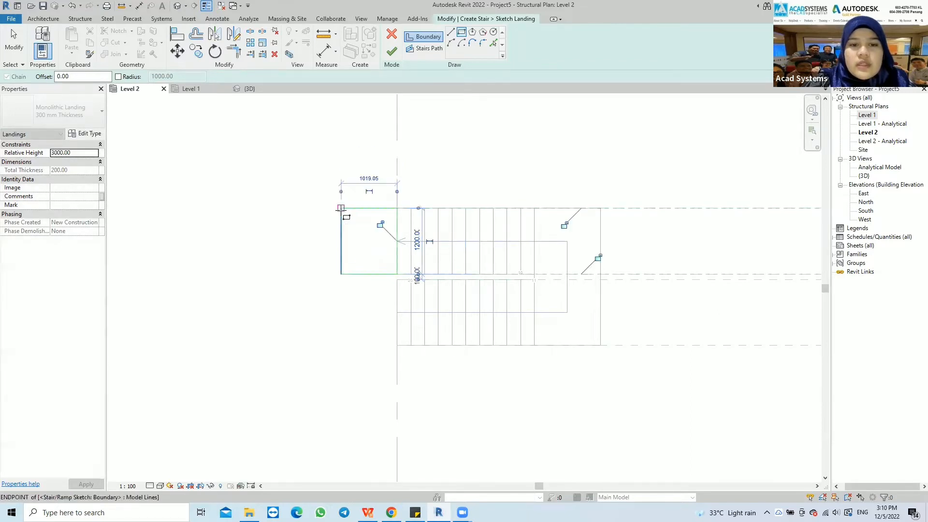
click(391, 53)
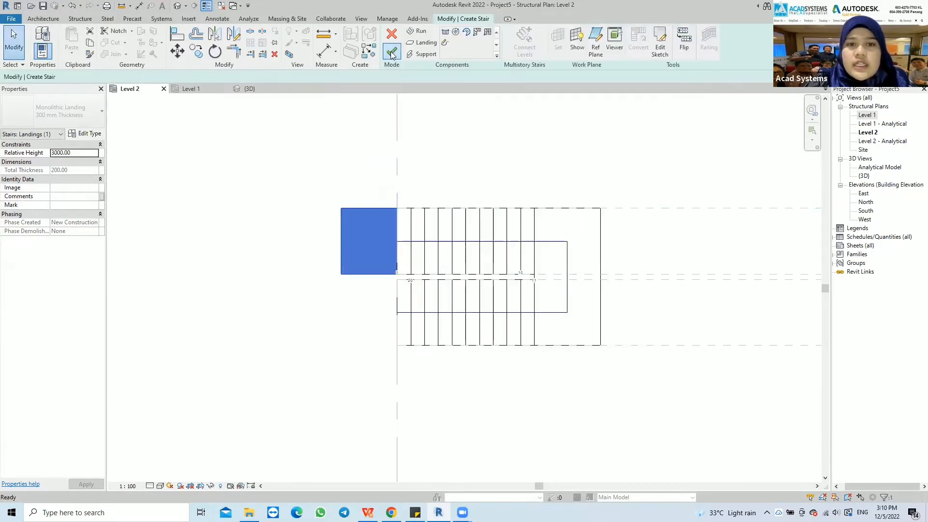
click(392, 52)
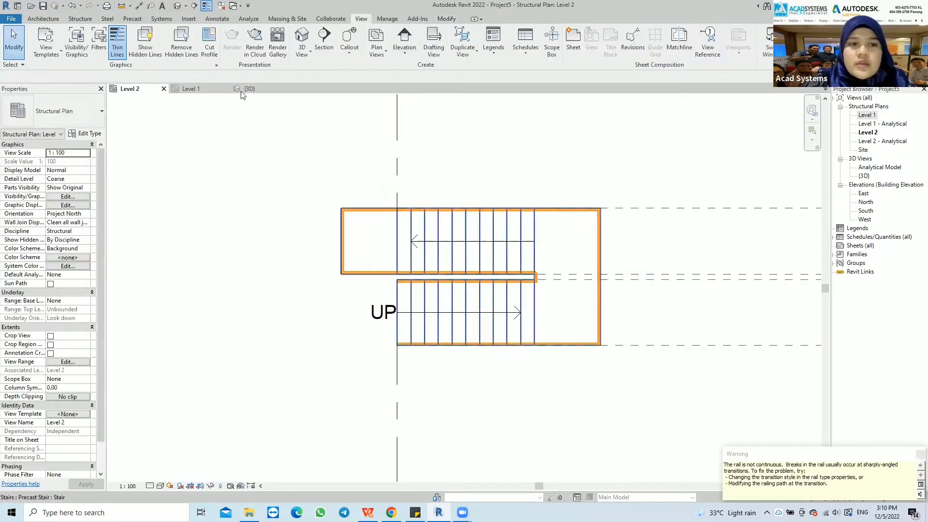
Check the added top landing of the stair in the 3D view.
click(244, 90)
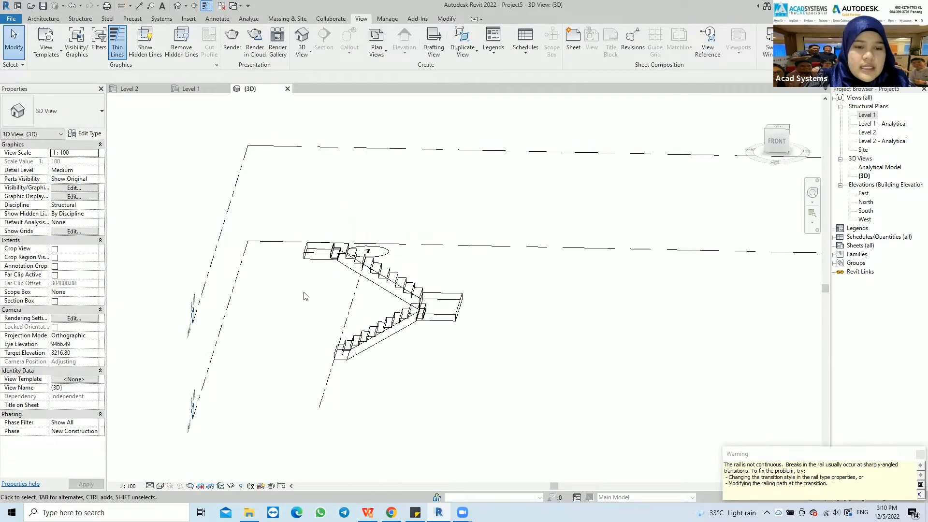
scroll(305, 296, up, 3)
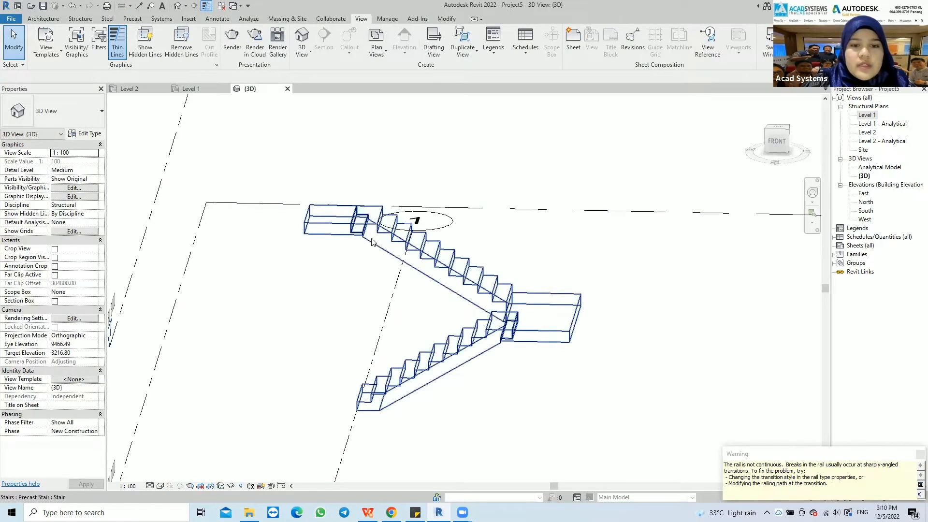
shift+middle_drag(486, 351, 505, 311)
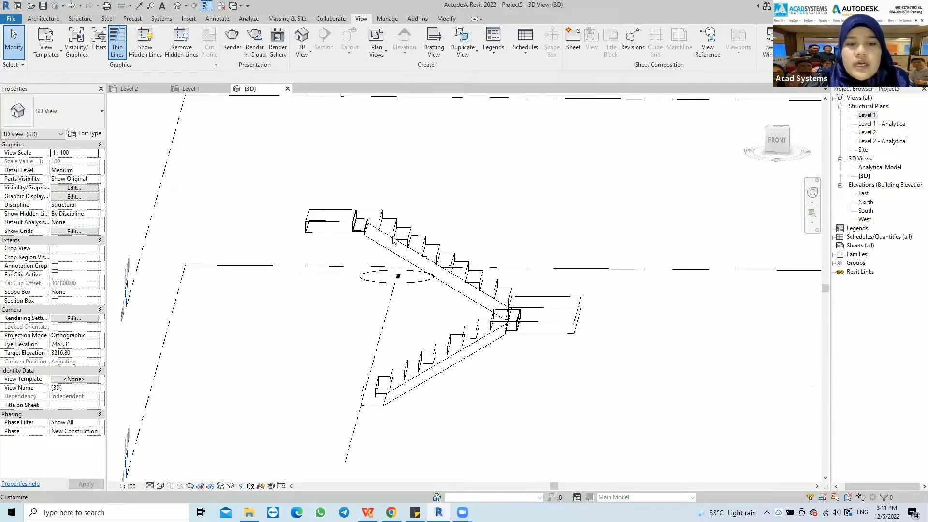
In the Level 1 structural plan, draw a horizontal section line through the lower run, extending past both ends of the stair.
double_click(867, 115)
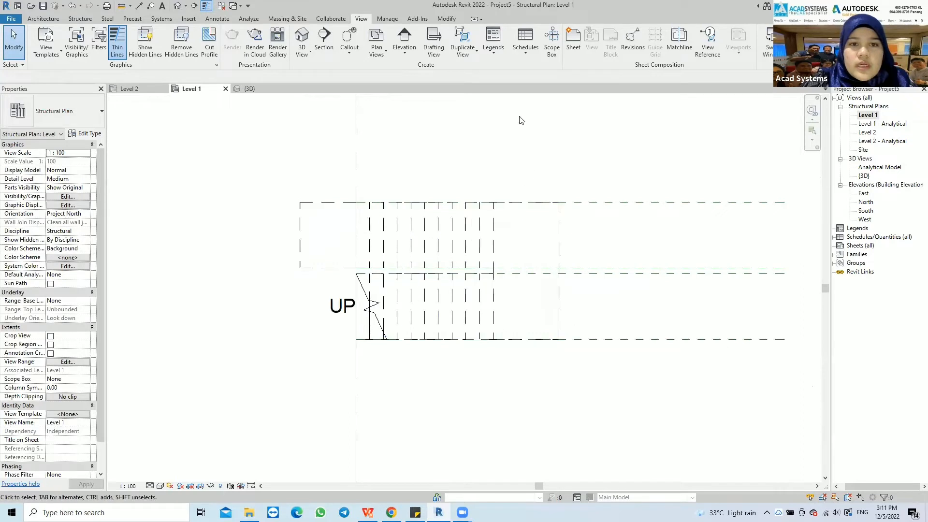
click(322, 42)
click(277, 308)
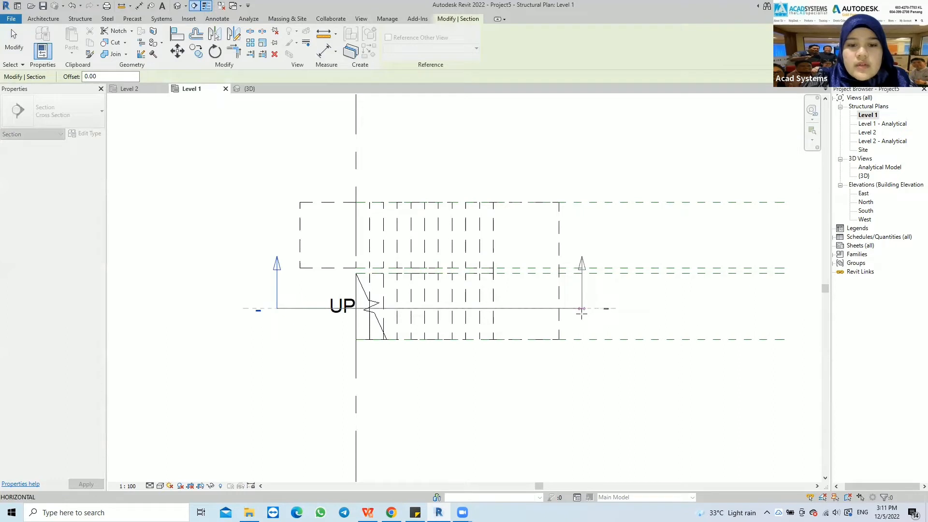
click(586, 308)
key(Escape)
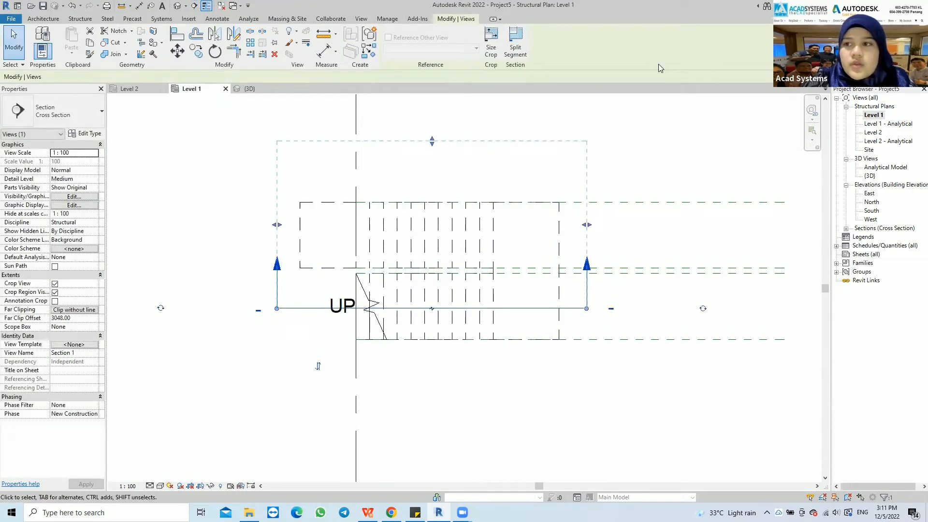
Open the new cross section view and examine the lower run and its connection to the intermediate landing.
click(846, 228)
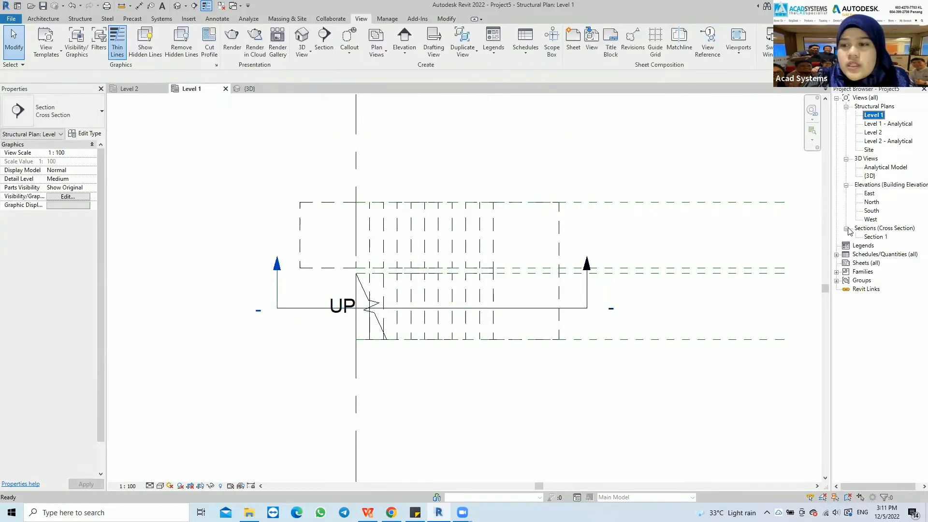
click(873, 237)
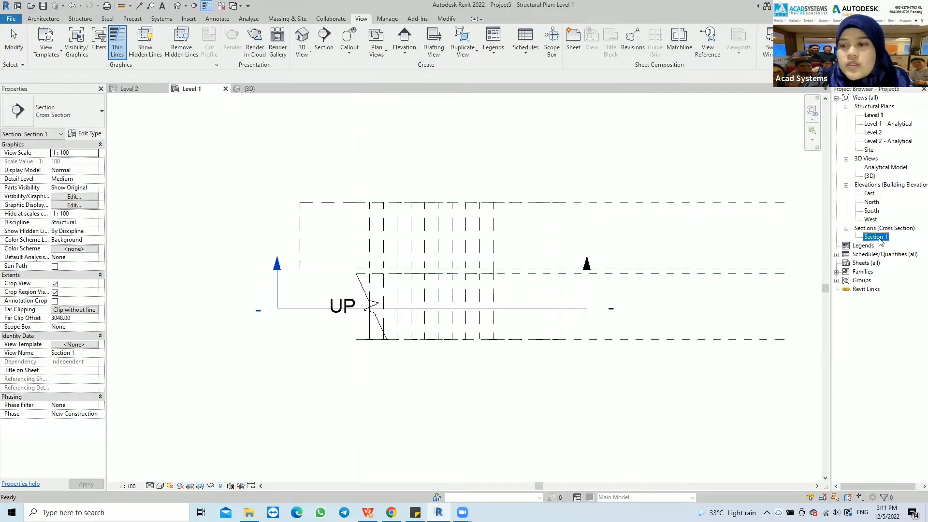
double_click(874, 237)
middle_drag(484, 327, 471, 279)
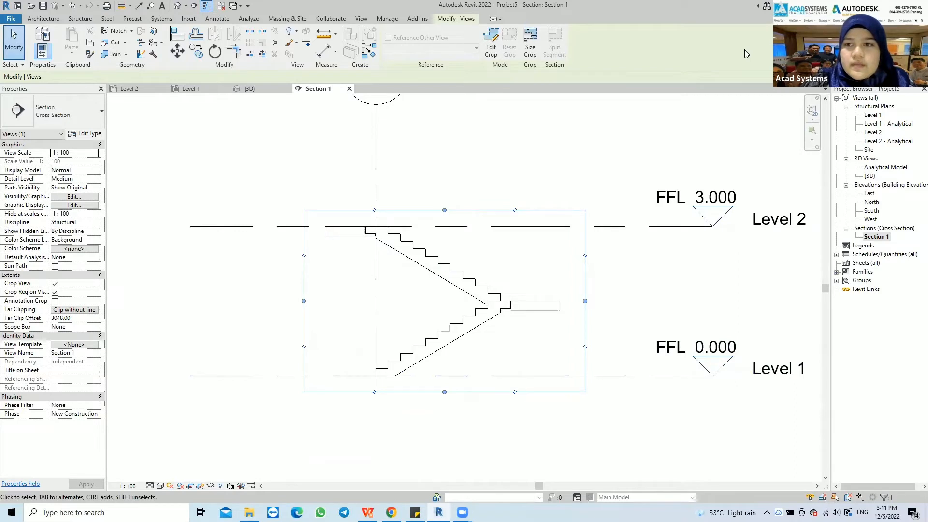
scroll(462, 259, up, 2)
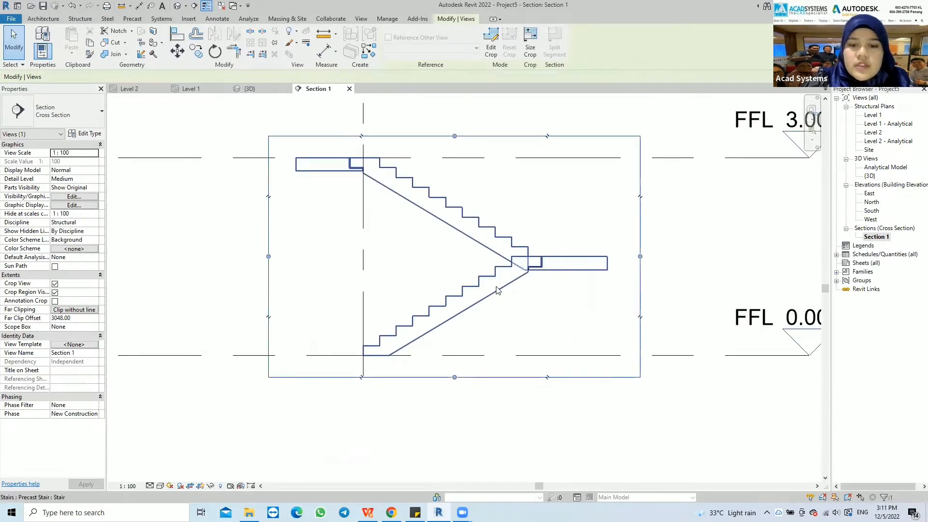
scroll(493, 291, up, 4)
middle_drag(491, 292, 487, 283)
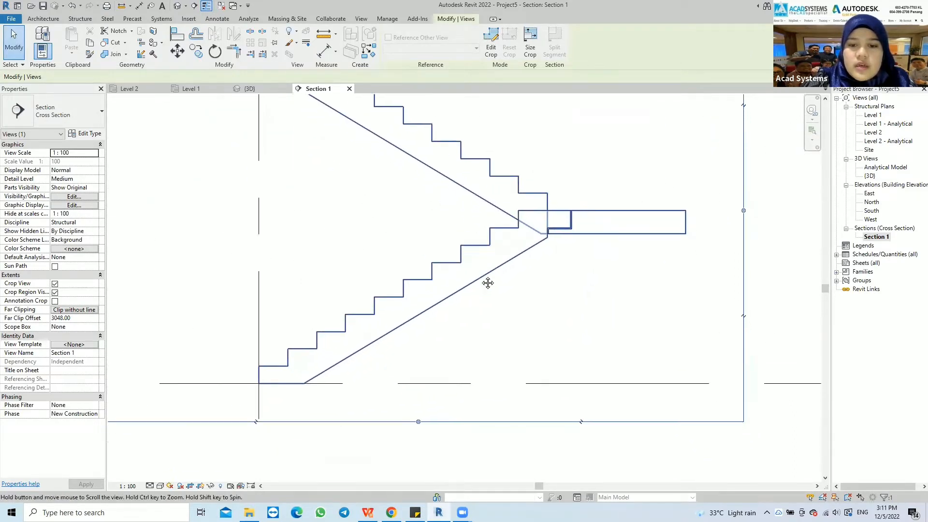
Start sketching an H12 rebar hosted by the precast stair in the section view, accepting the rebar shape notice.
scroll(487, 283, up, 3)
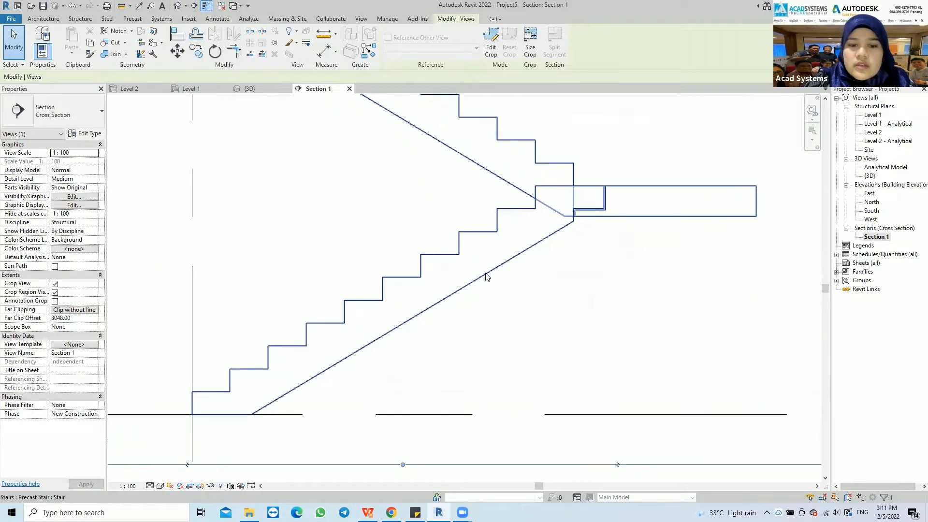
scroll(516, 374, up, 1)
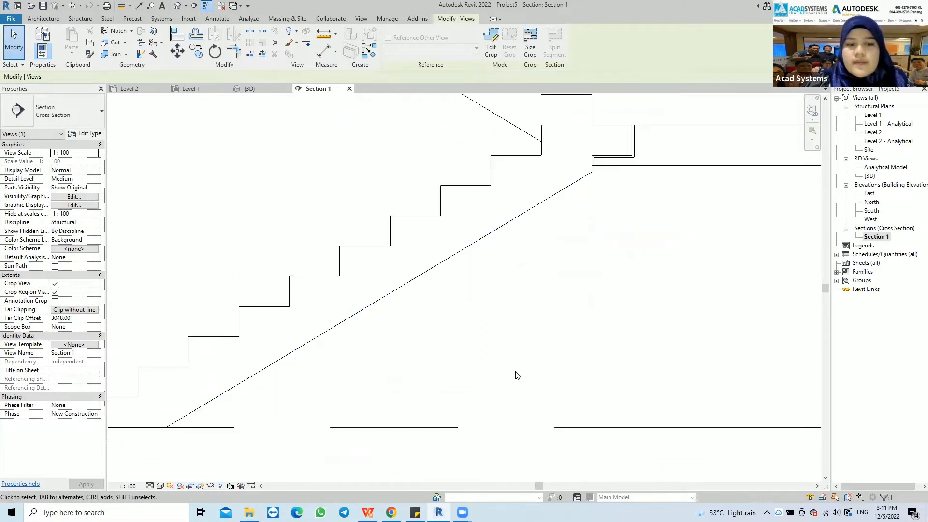
scroll(516, 374, down, 1)
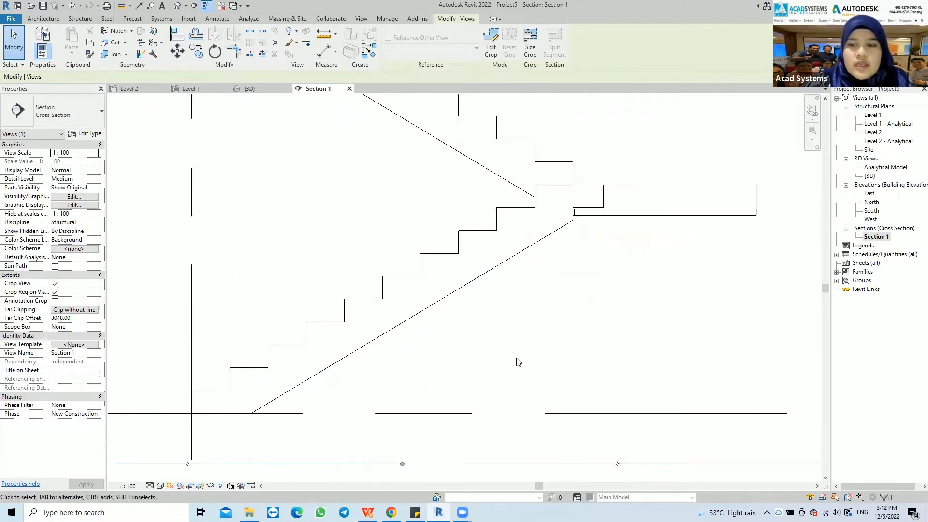
click(511, 265)
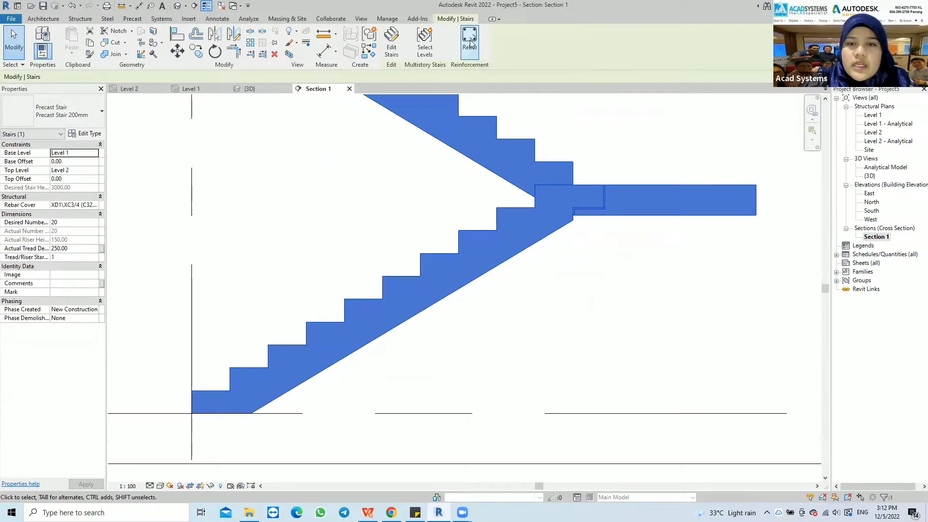
click(474, 41)
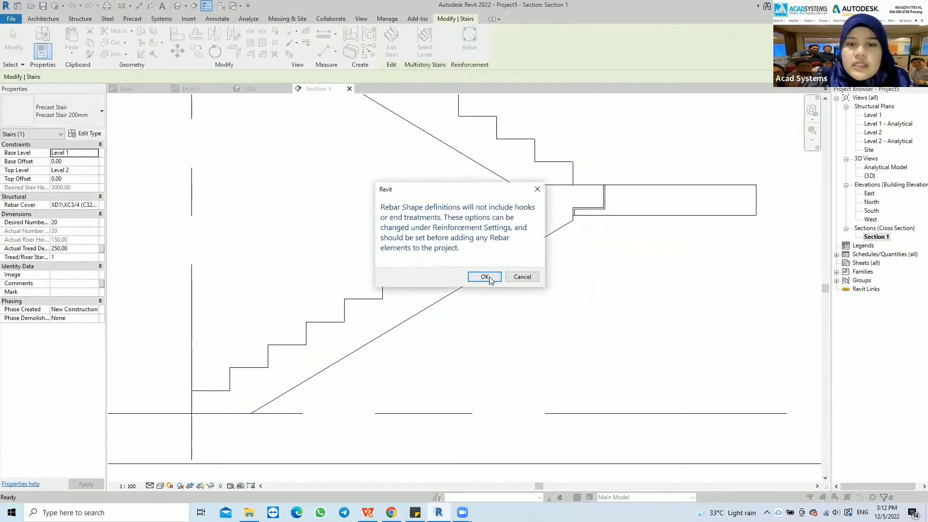
click(489, 278)
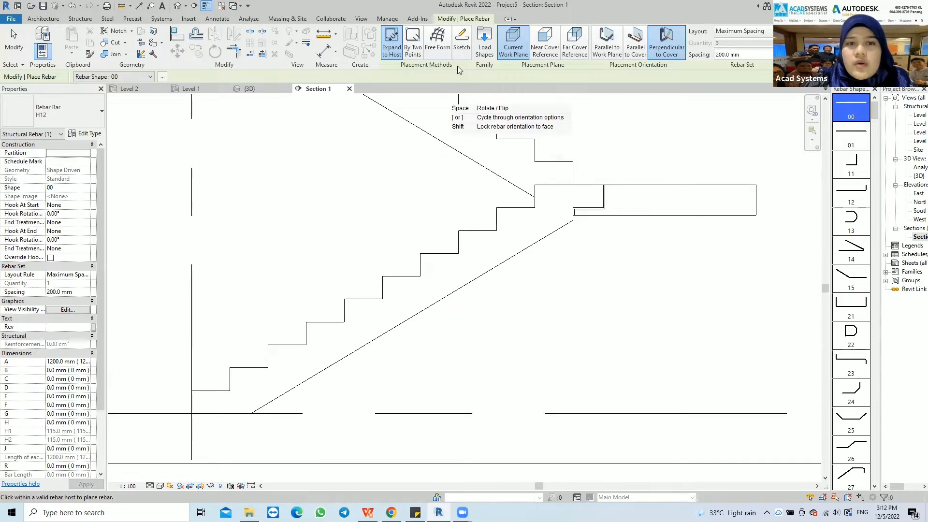
click(461, 49)
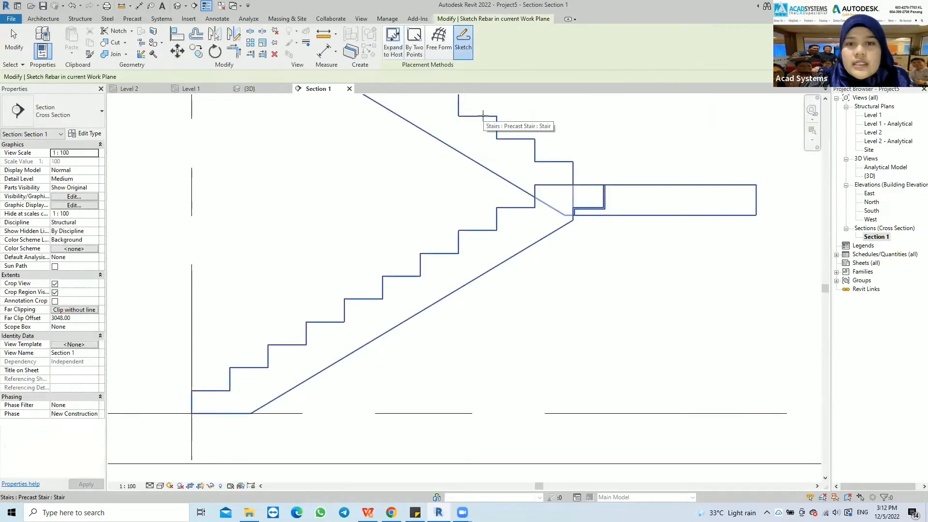
click(483, 115)
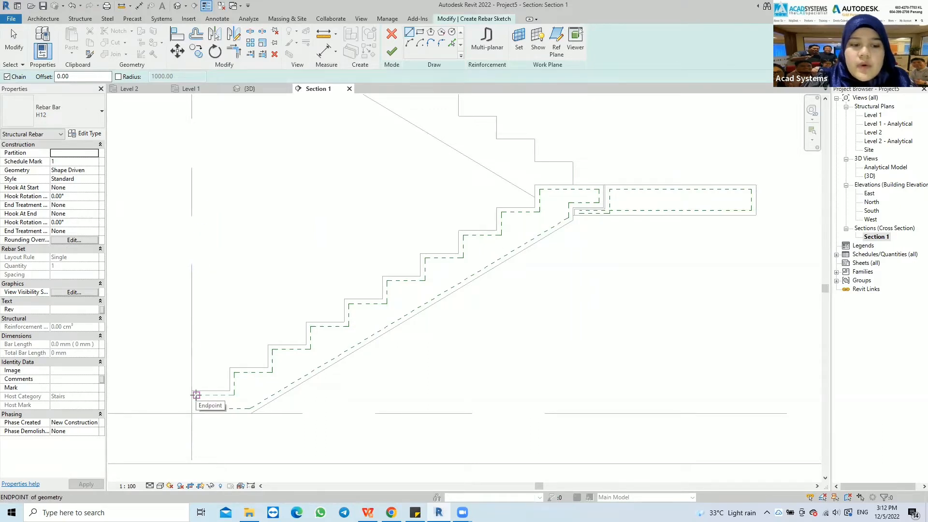
Sketch the lower bar from the first riser along the base and soffit cover, across the landing's upper cover, and down its far end; finish it.
click(196, 394)
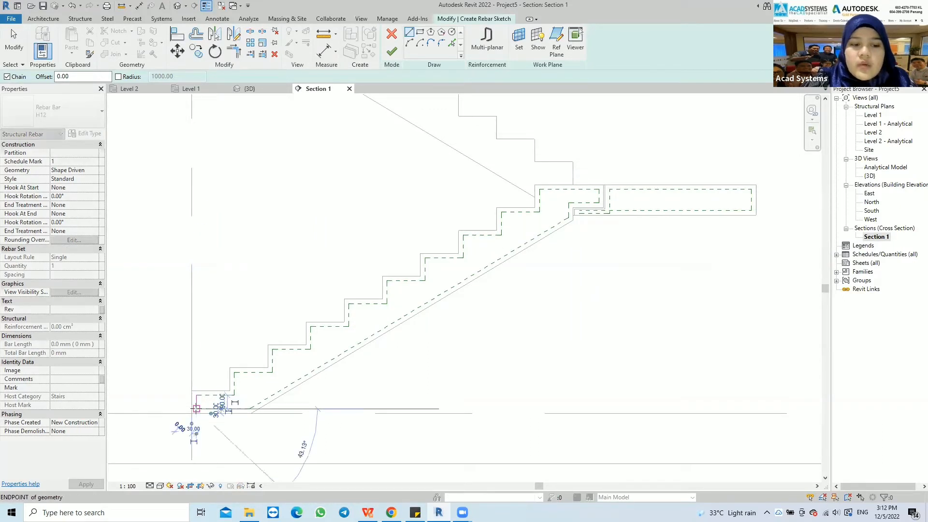
click(196, 409)
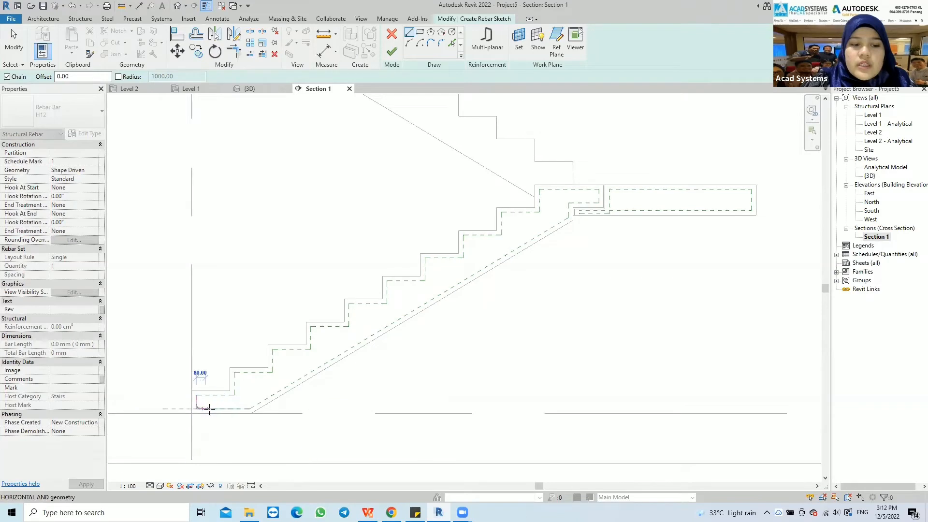
click(251, 411)
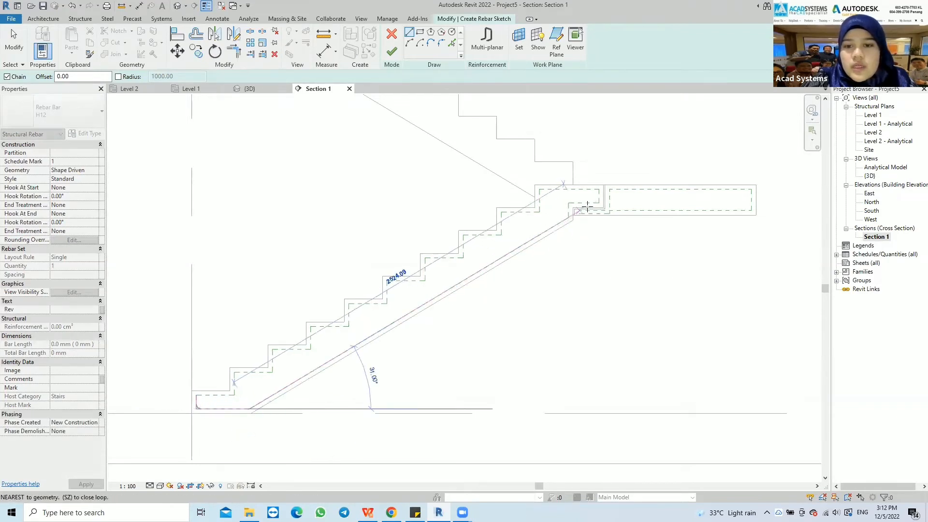
click(615, 189)
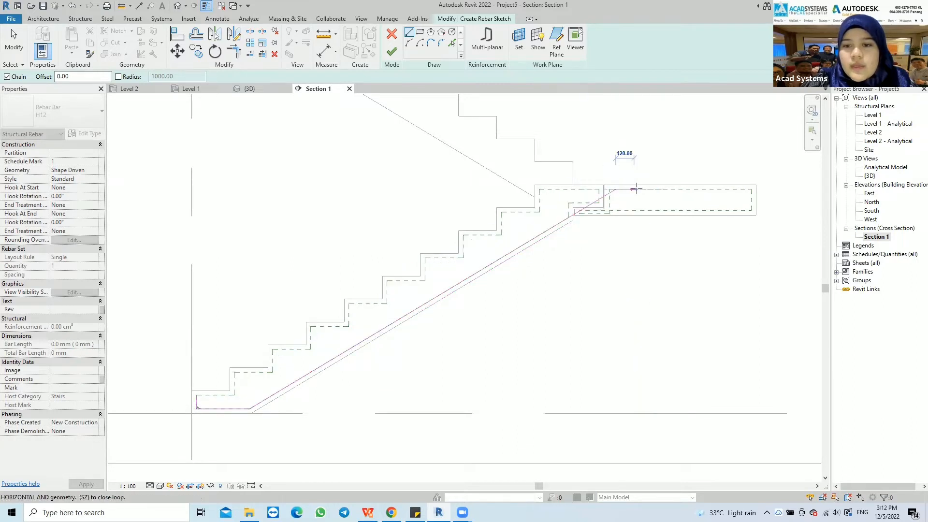
click(751, 189)
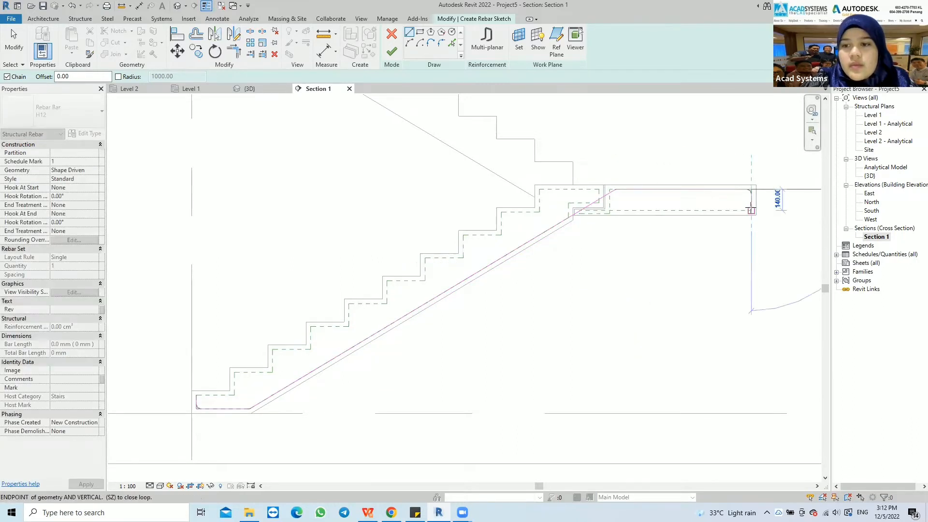
click(751, 210)
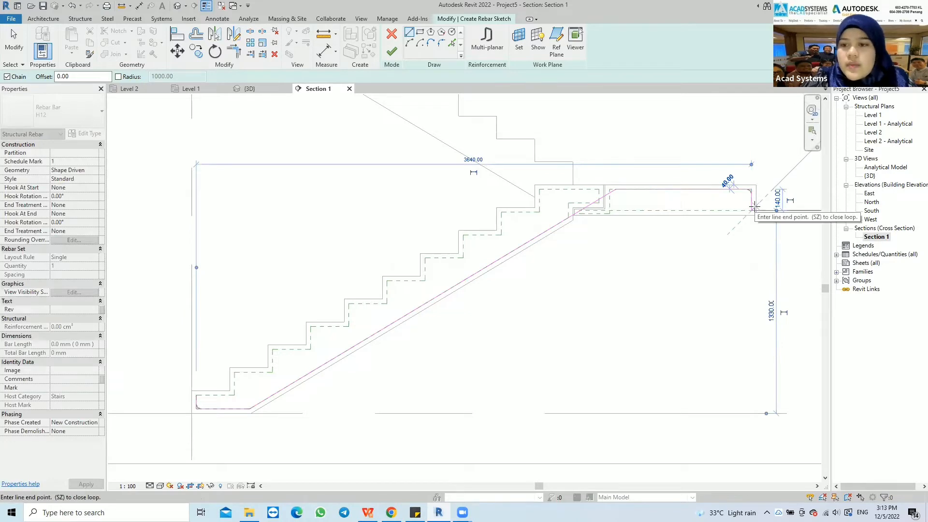
key(Escape)
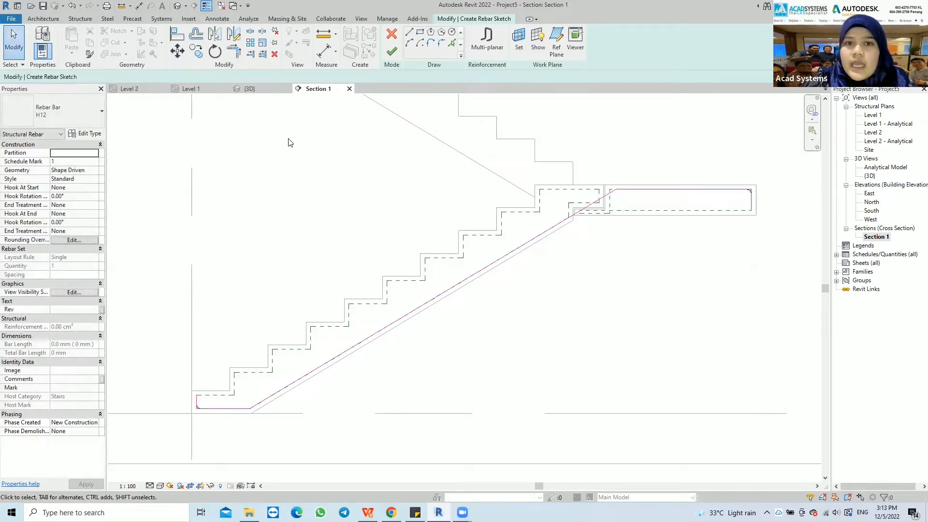
click(392, 51)
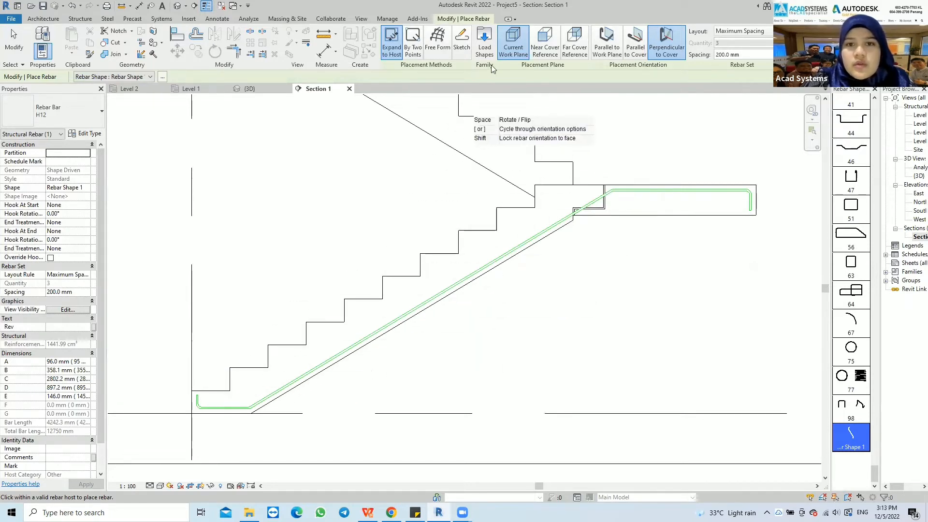
Sketch a second H12 bar up the first riser, along the upper side of the waist, across the landing's lower cover, and up its end; finish it.
click(462, 46)
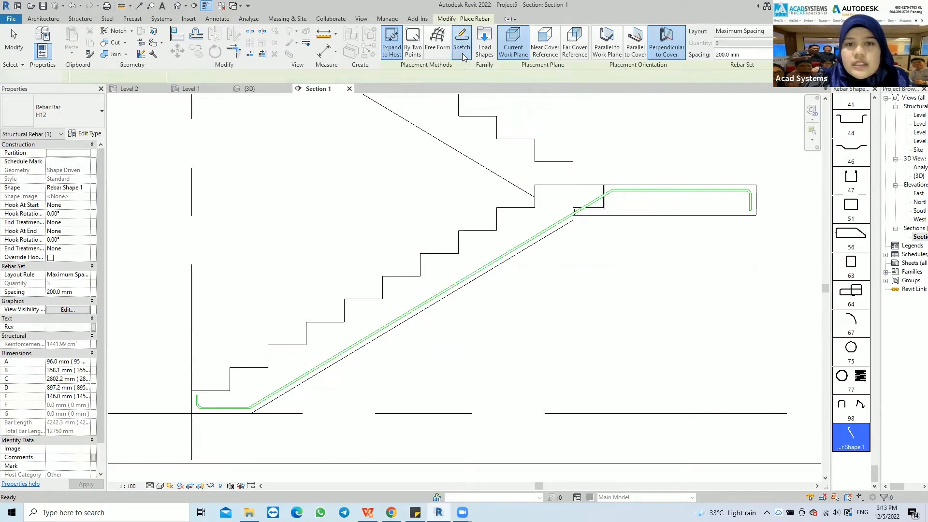
click(551, 160)
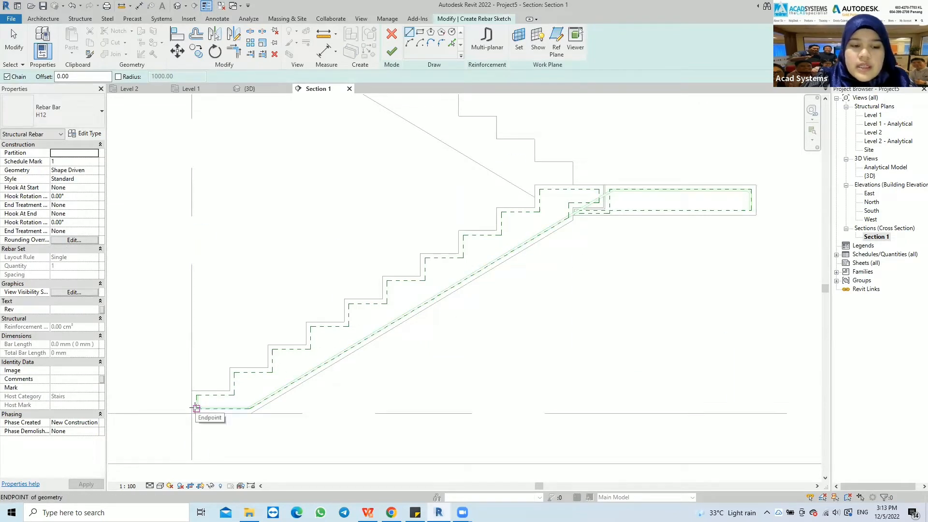
click(196, 408)
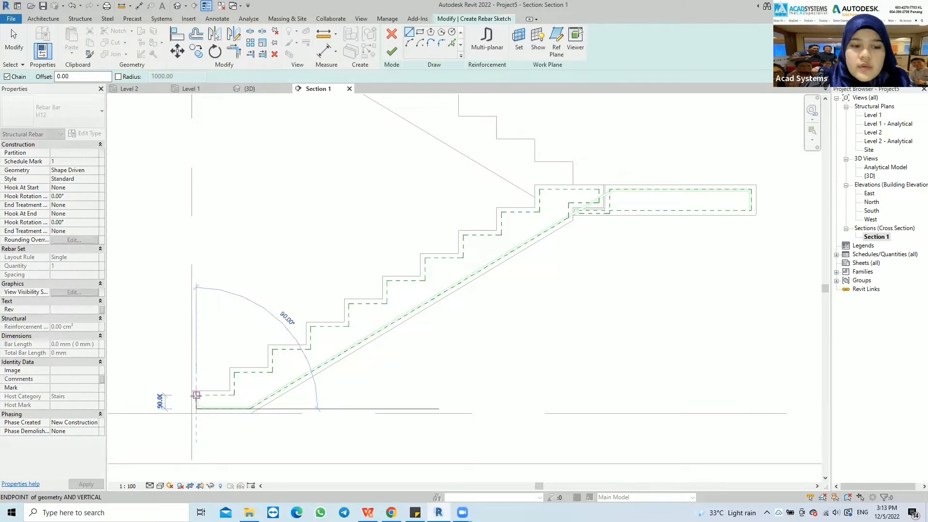
click(197, 395)
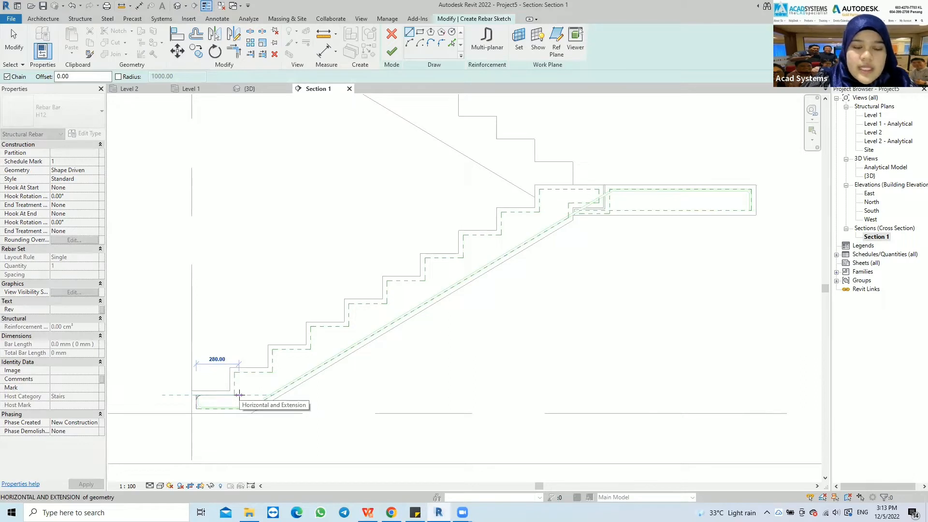
click(239, 395)
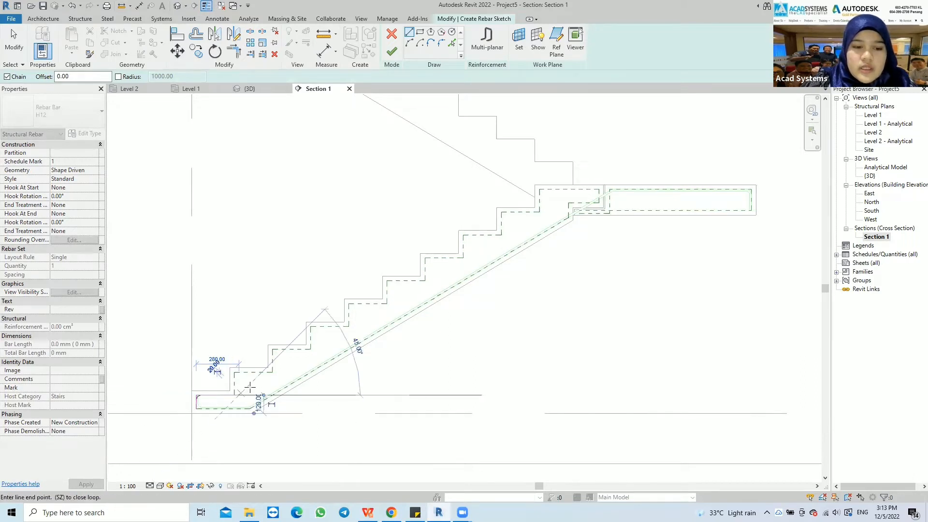
click(545, 210)
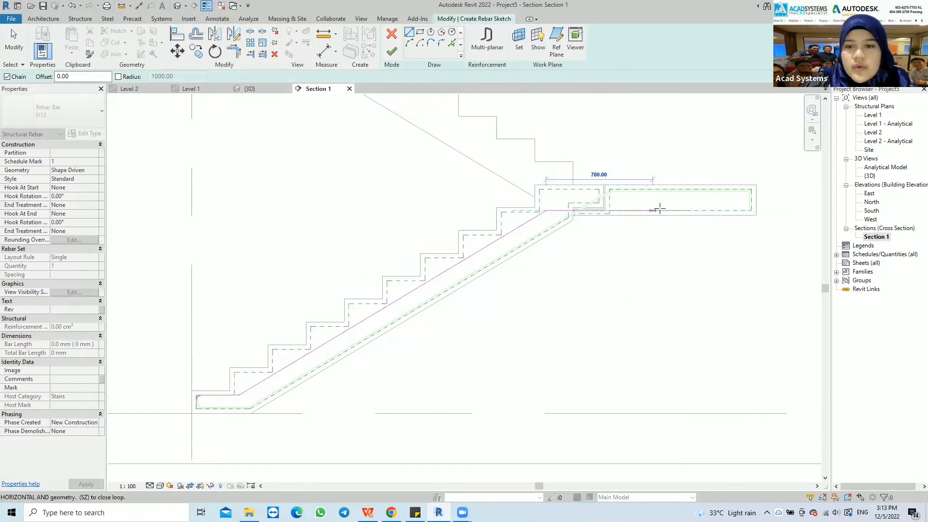
click(751, 210)
click(752, 190)
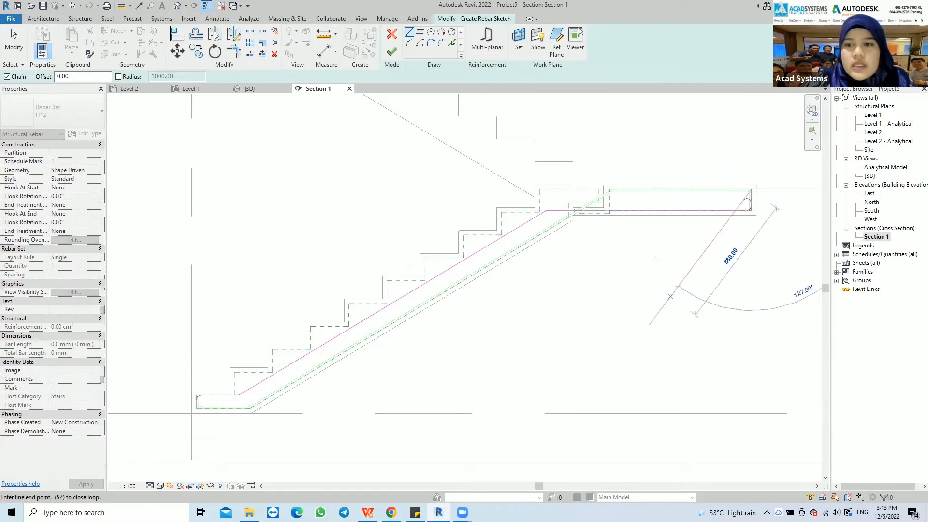
key(Escape)
key(Escape)
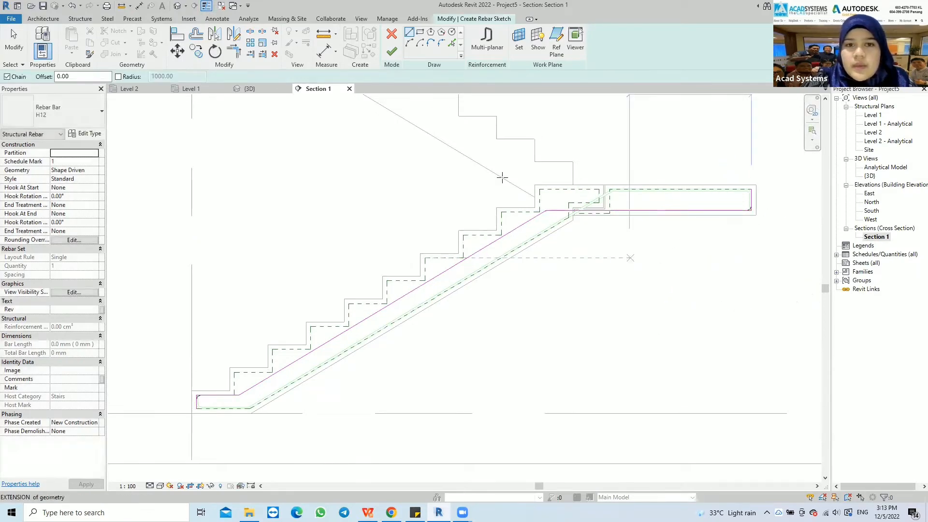
click(391, 50)
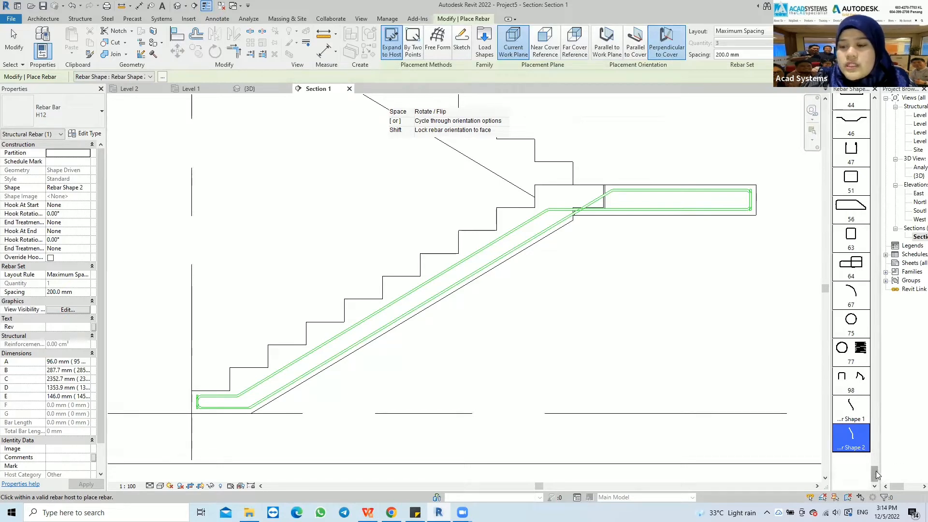
Place straight shape 00 H12 bar sets perpendicular to cover through the run and landing, at 200 mm maximum spacing.
scroll(877, 475, up, 2)
drag(869, 467, 873, 385)
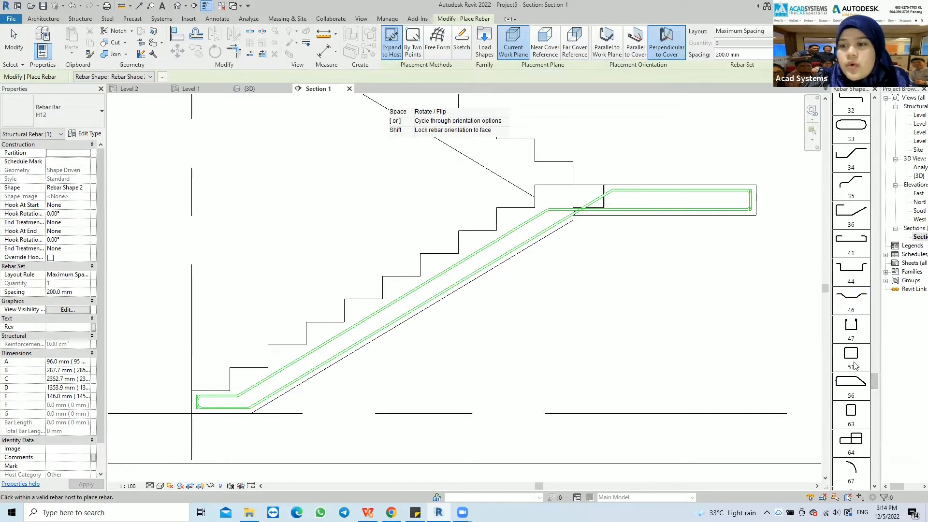
drag(875, 381, 871, 107)
click(851, 145)
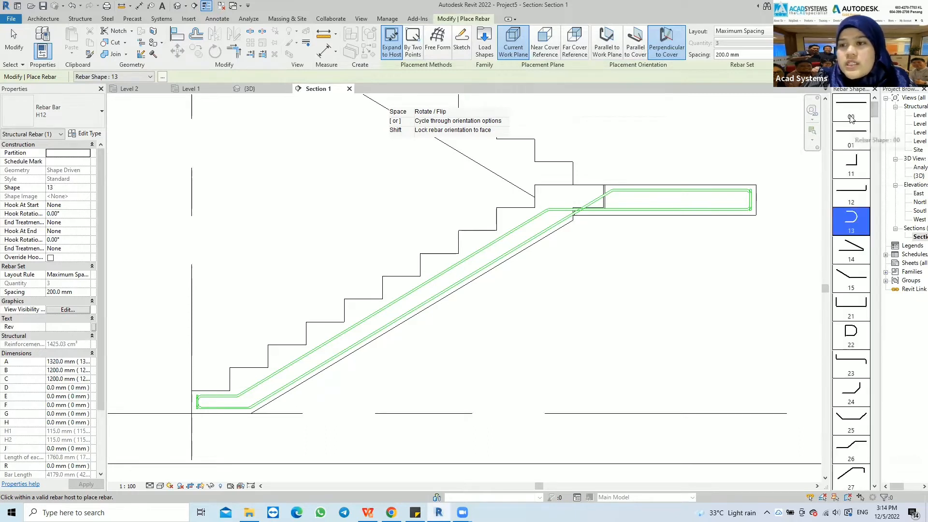
click(854, 111)
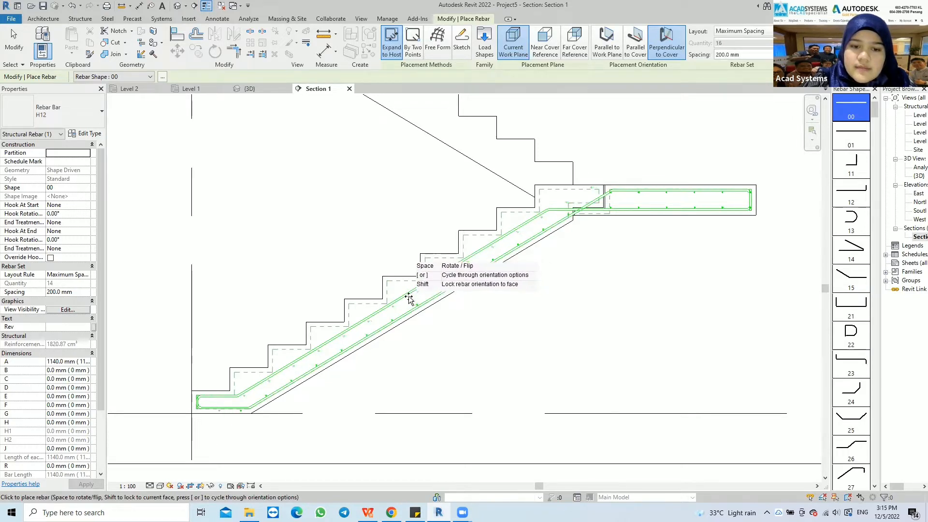
click(204, 401)
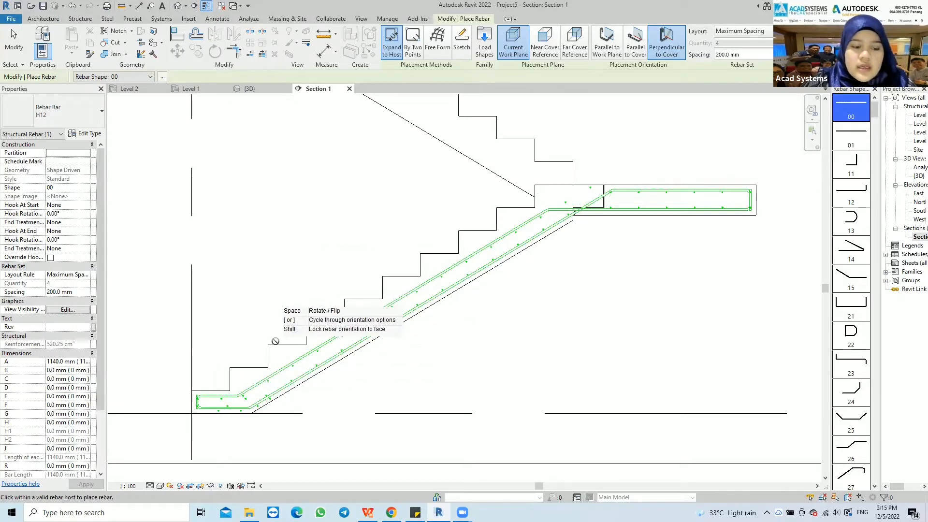
key(Escape)
key(Escape)
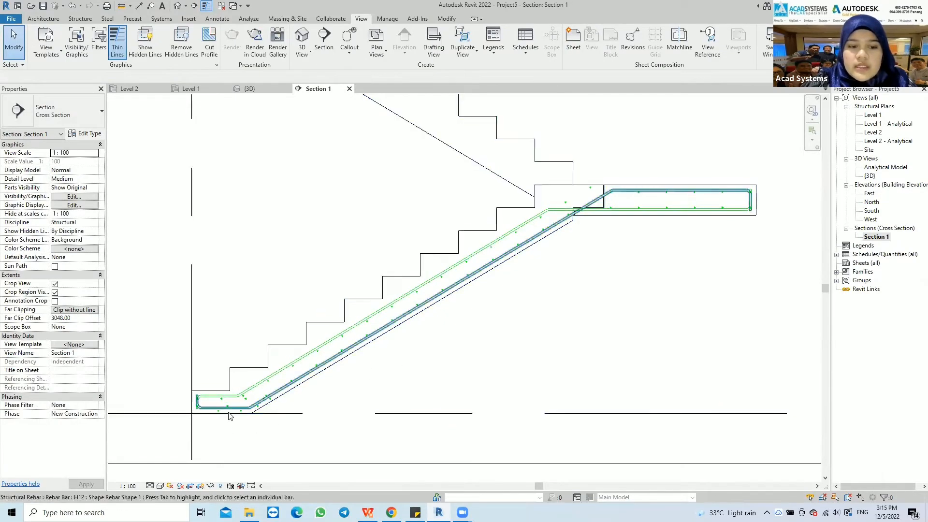
Shorten the upper transverse bar set at the run's foot from both ends, so it starts inside the end bend and stops near the upper bar's bend.
scroll(203, 420, up, 3)
scroll(203, 420, up, 3)
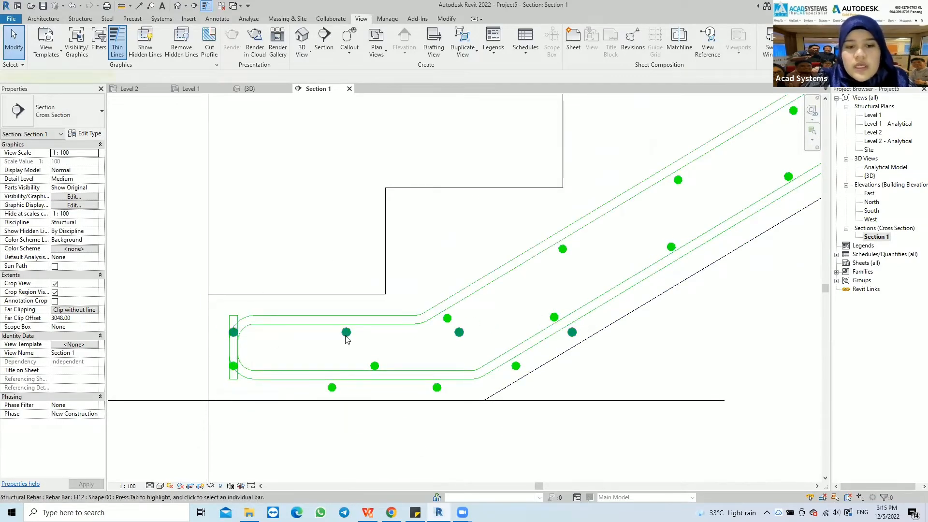
click(346, 337)
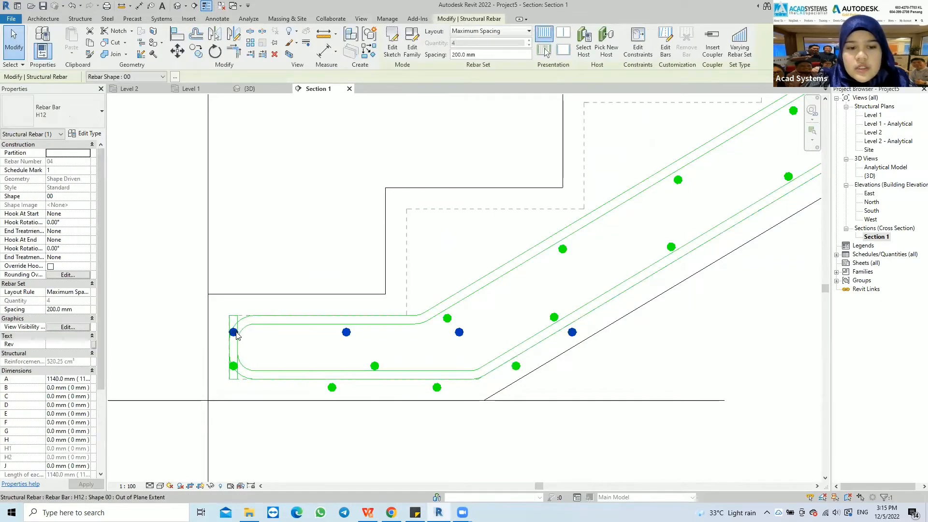
drag(237, 335, 253, 335)
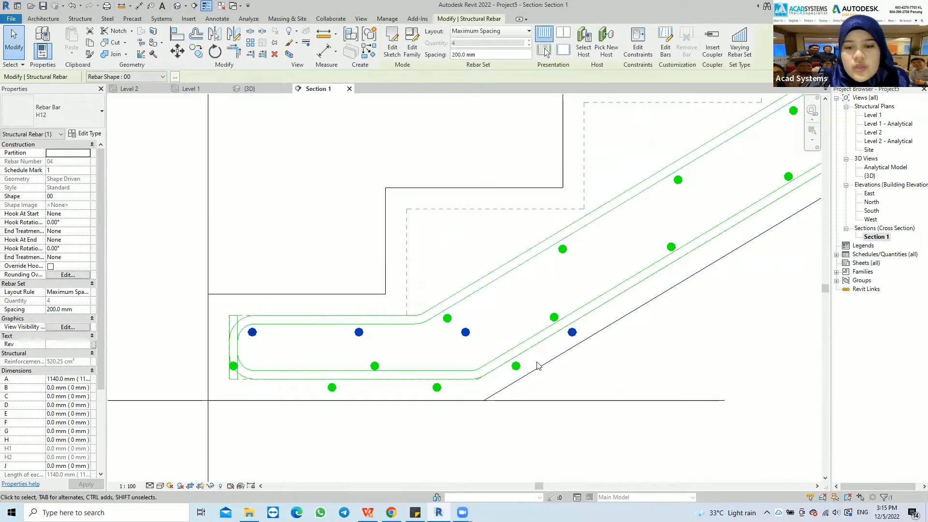
drag(572, 334, 338, 387)
Pull the start of the lower transverse bar set at the run's foot inward, in line with the upper set's first bar, and select the upper set.
click(233, 367)
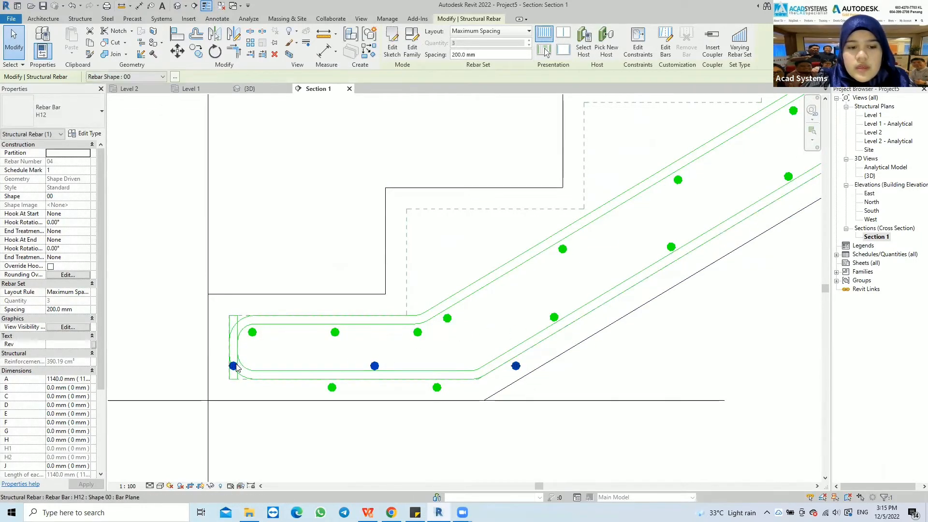
drag(234, 366, 253, 365)
click(253, 332)
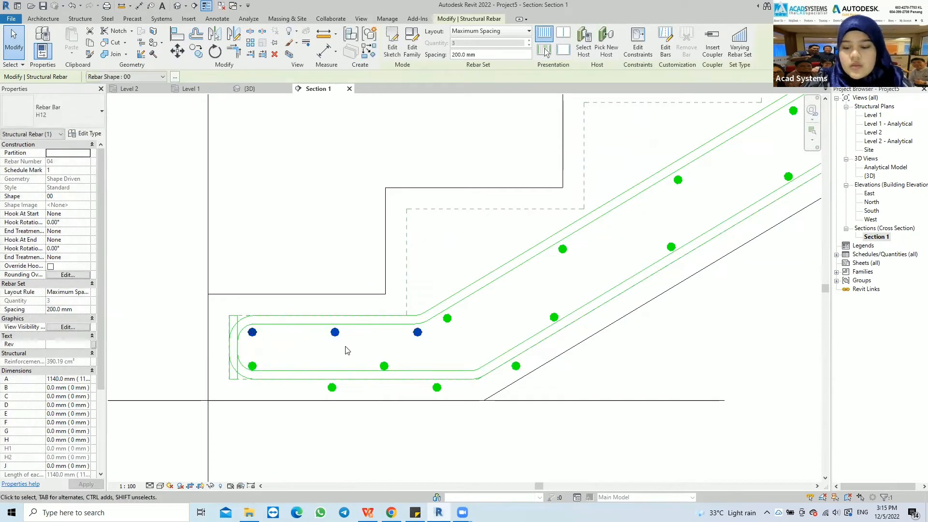
Shorten the lower transverse bar set at the foot to end at the lower bend, and start both sloping sets just past the bends.
click(515, 367)
drag(516, 367, 472, 368)
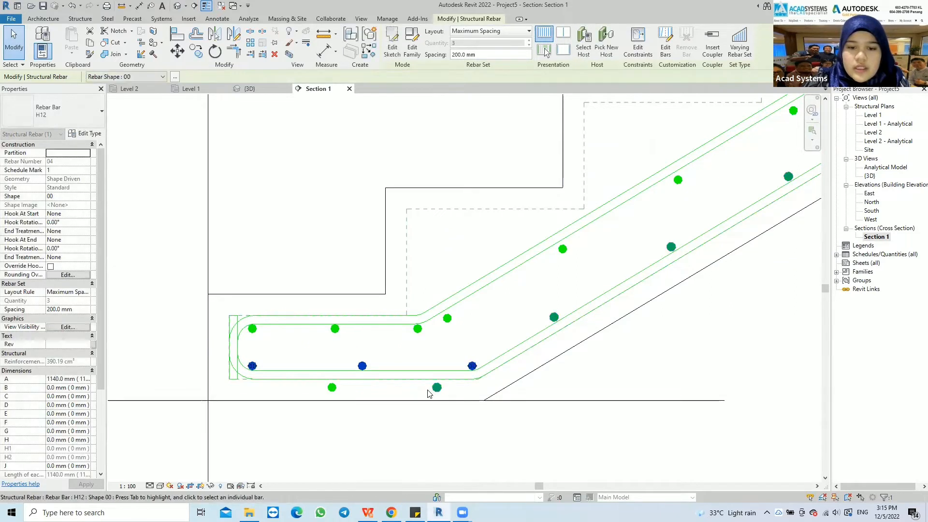
click(331, 387)
drag(387, 363, 526, 272)
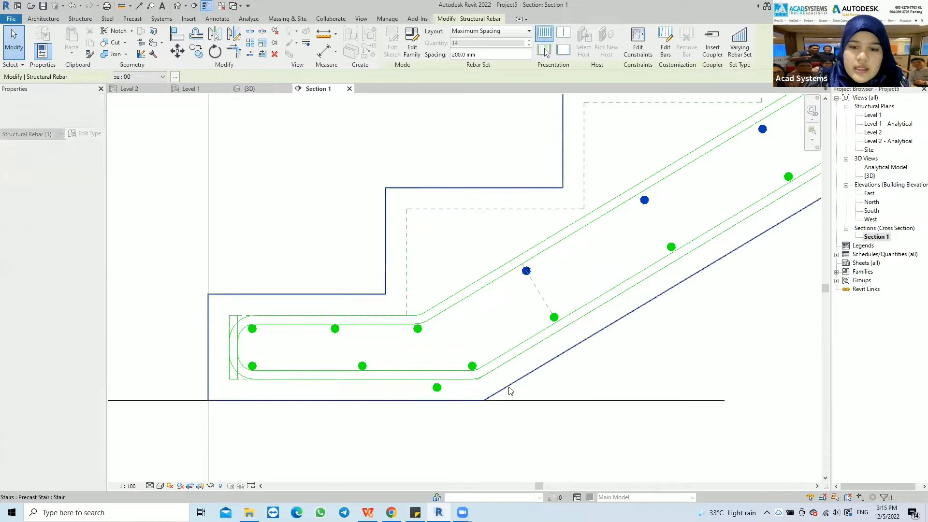
click(436, 387)
drag(437, 387, 556, 319)
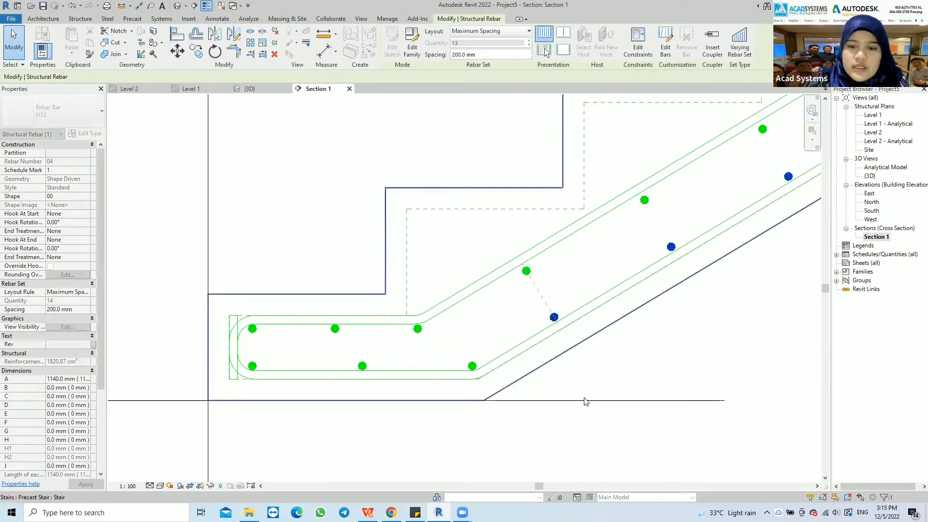
Adjust the upper ends of both sloping transverse bar sets, ending the lower one at the landing edge and the upper one near the bend.
scroll(555, 350, down, 6)
middle_drag(605, 314, 406, 368)
middle_drag(761, 126, 232, 361)
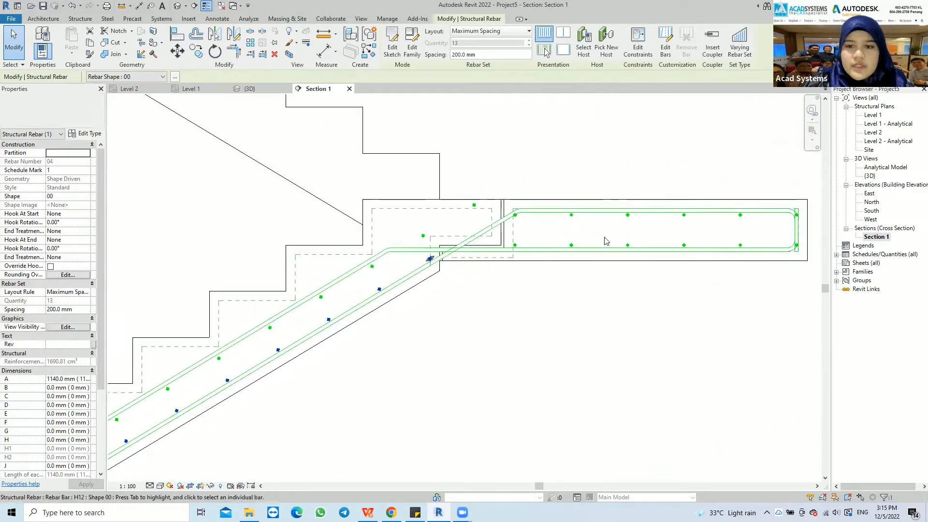
middle_drag(604, 240, 465, 256)
scroll(347, 255, up, 1)
middle_drag(346, 255, 368, 255)
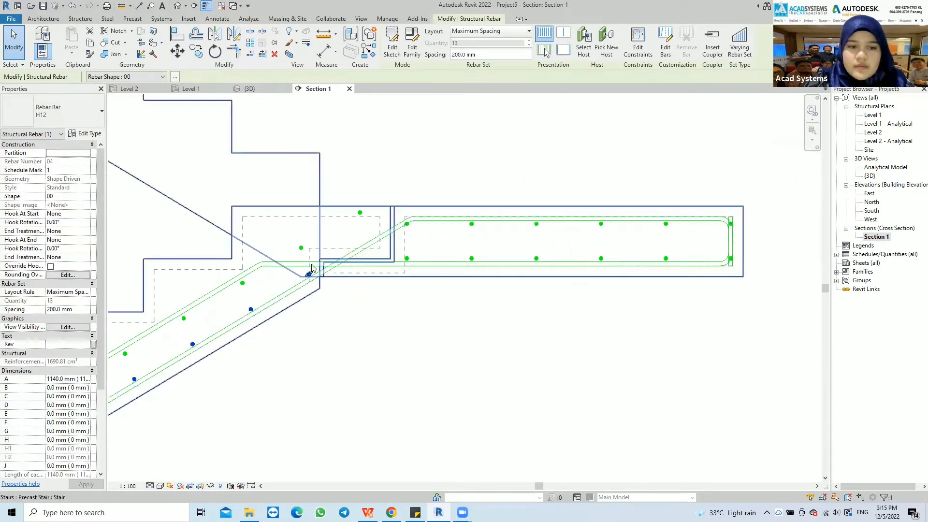
middle_drag(317, 271, 331, 267)
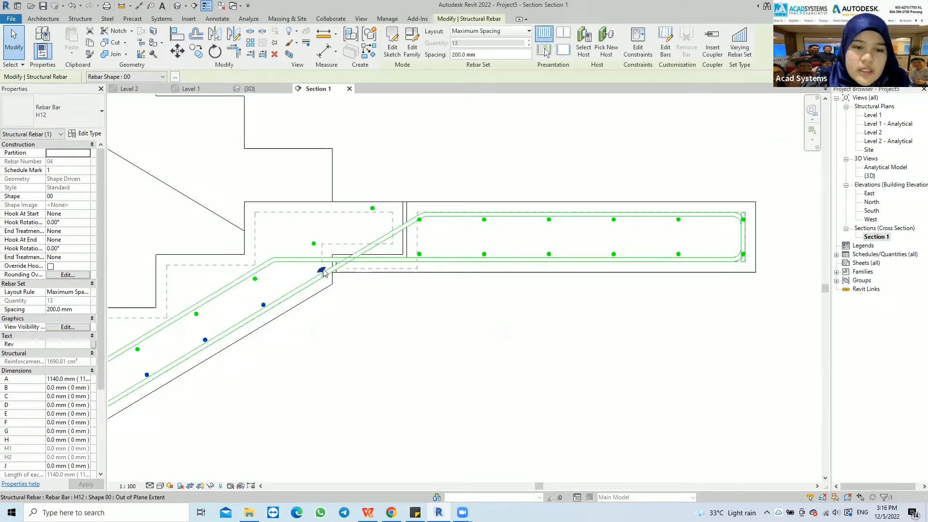
drag(322, 269, 328, 266)
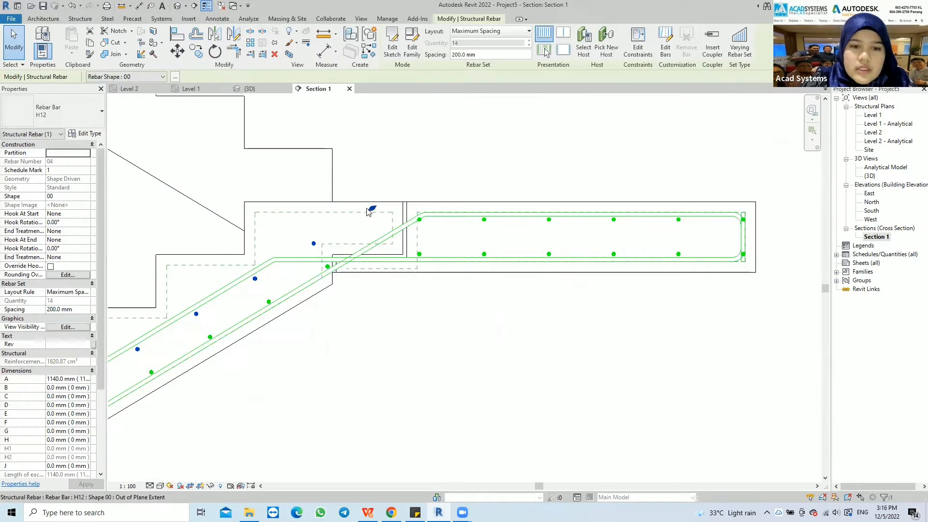
drag(370, 212, 290, 273)
click(506, 331)
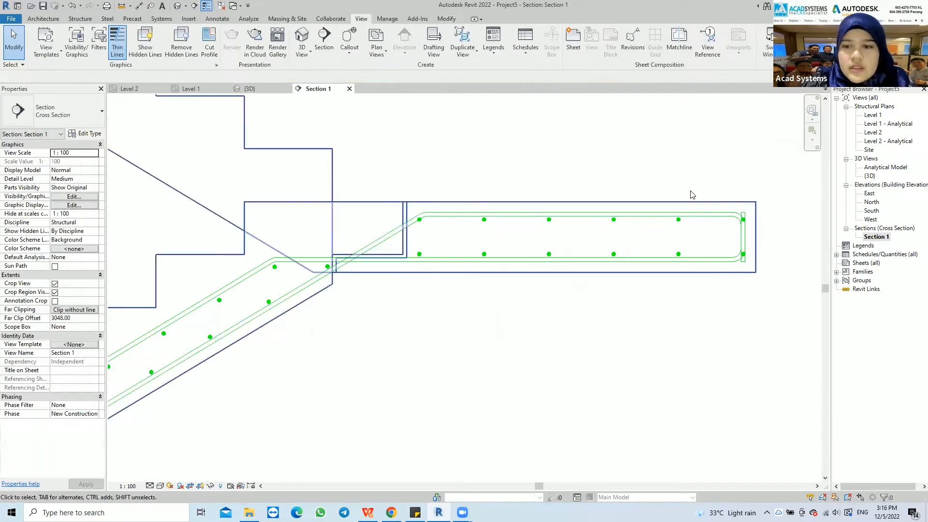
Pull the landing's transverse bar sets inside the end bend, extend the lower set toward the run, and start the upper set past the bend.
click(393, 254)
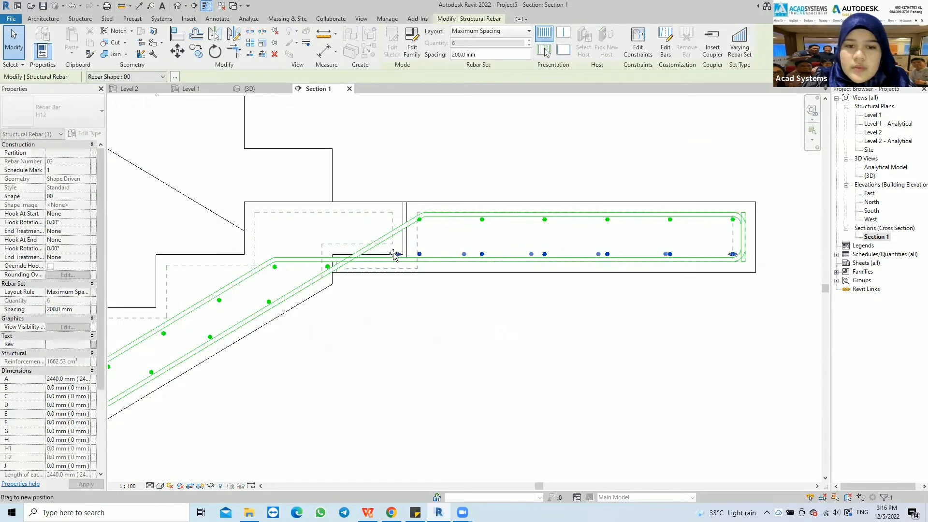
click(419, 220)
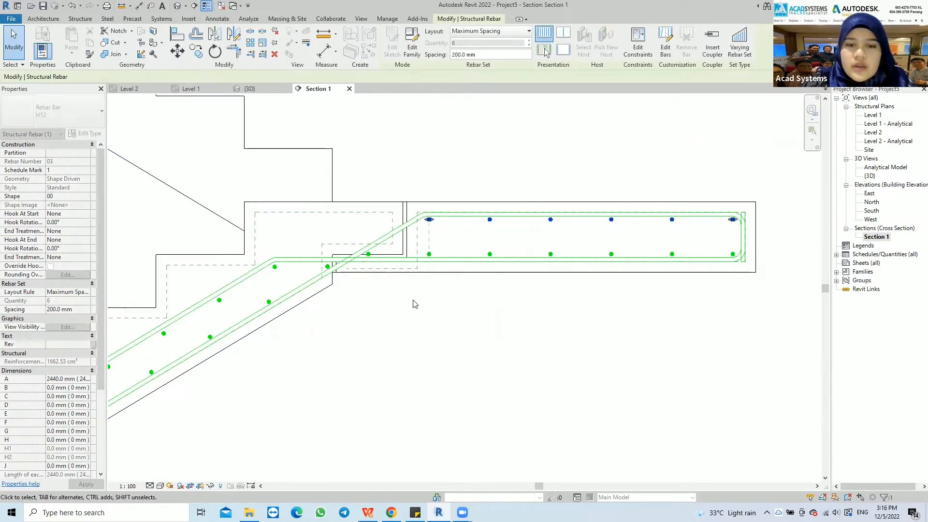
scroll(413, 301, down, 1)
middle_drag(409, 303, 504, 287)
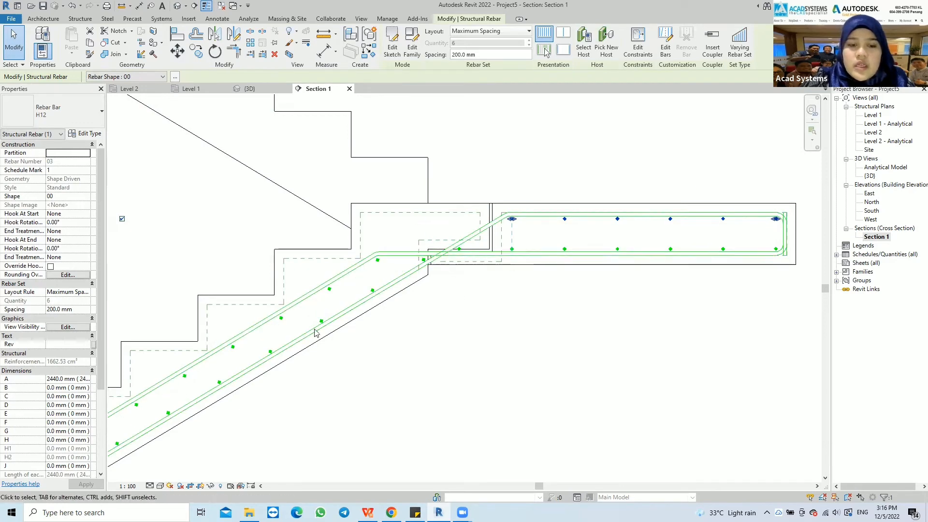
scroll(340, 312, down, 1)
middle_drag(340, 312, 378, 288)
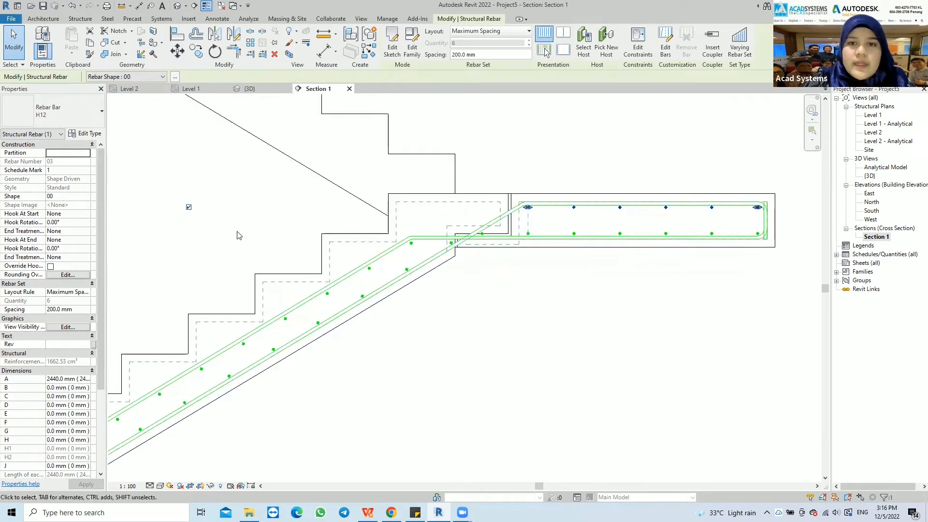
Start a sketched H12 bar hosted in the stair with a 30° line up the waist to the upper cover above the landing joint.
click(437, 197)
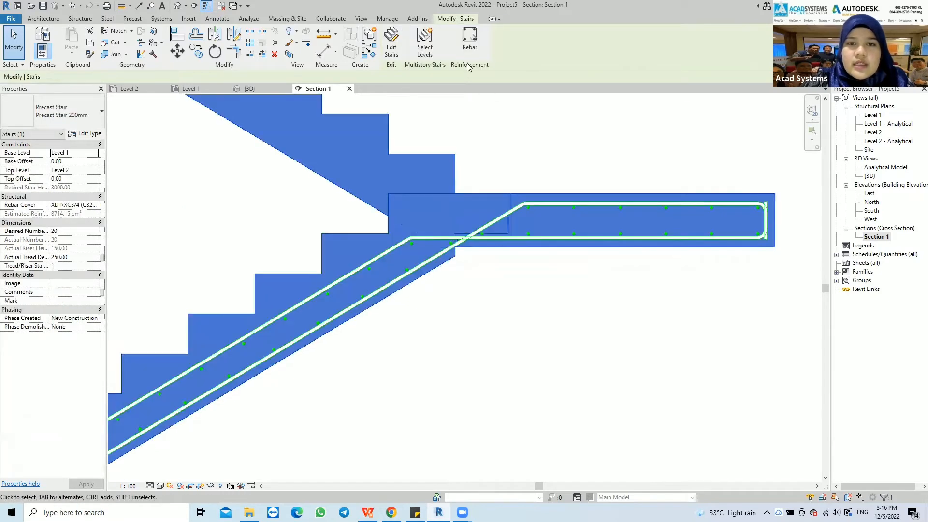
click(469, 43)
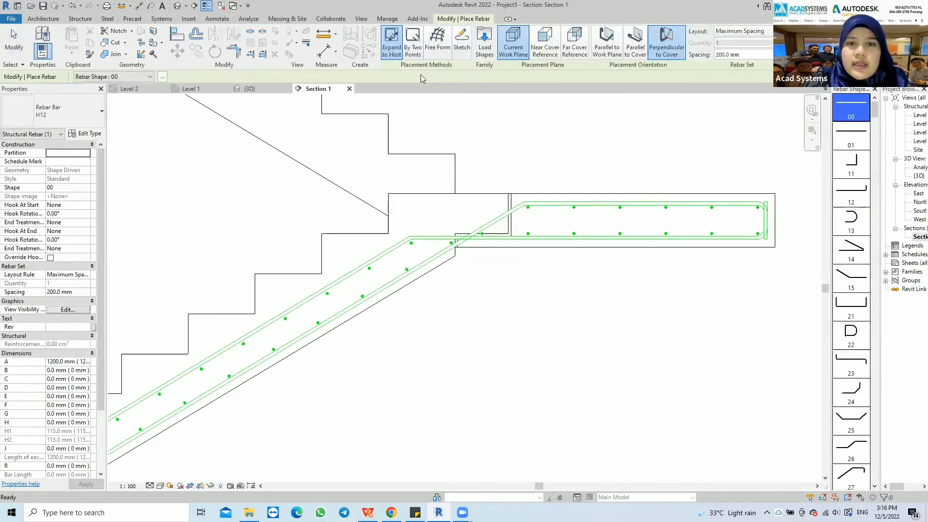
click(460, 51)
middle_drag(287, 326, 314, 316)
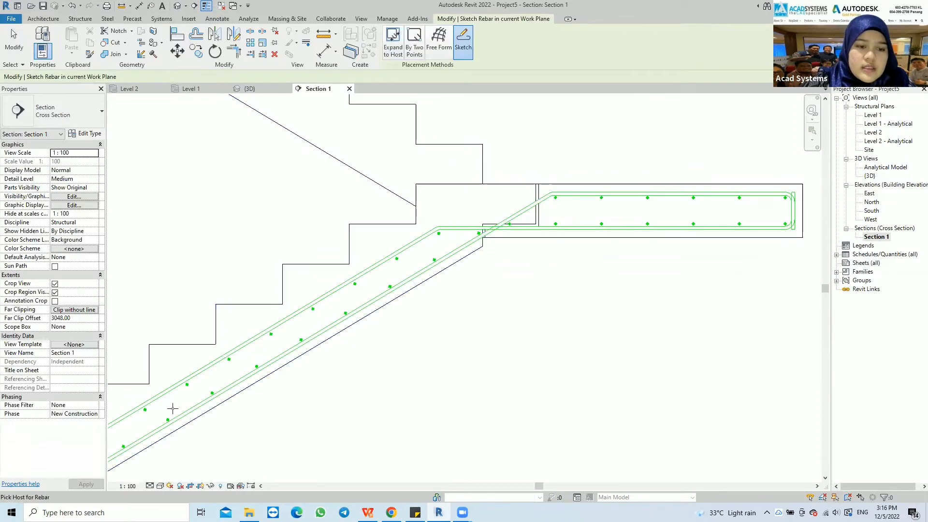
click(204, 349)
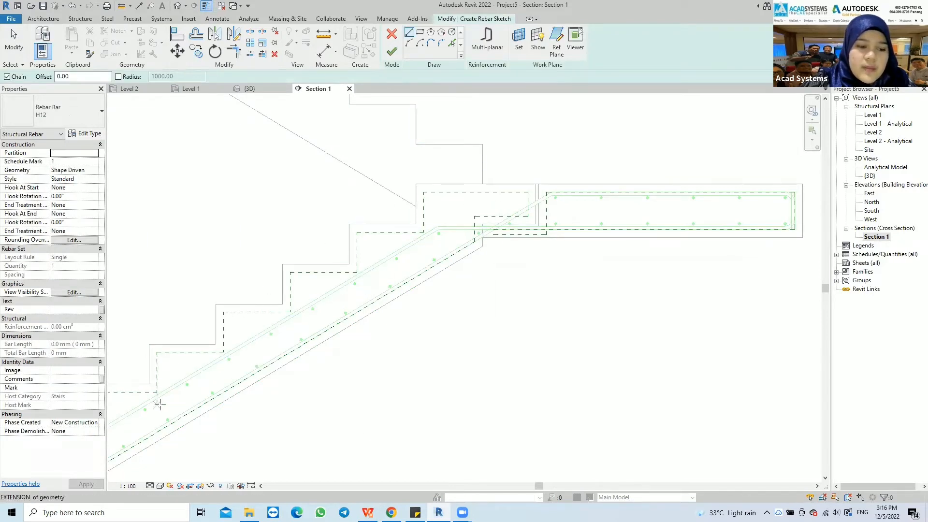
click(157, 404)
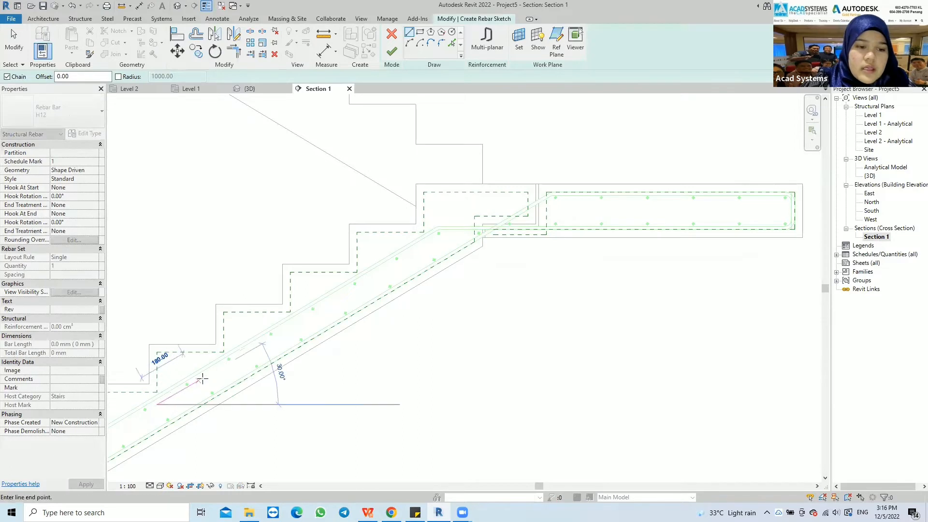
click(514, 193)
key(Escape)
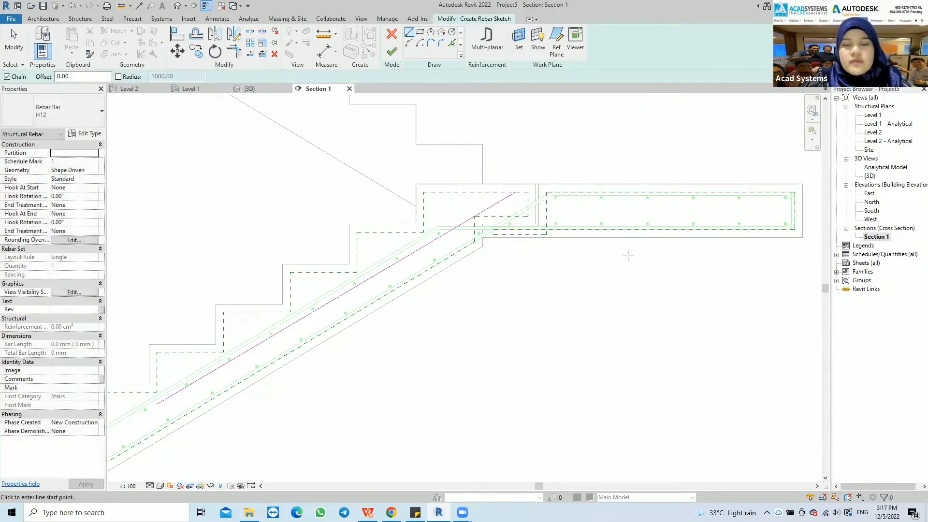
Draw a horizontal bar segment about 800 mm long just below the landing's upper cover, crossing the inclined segment.
middle_drag(575, 261, 560, 275)
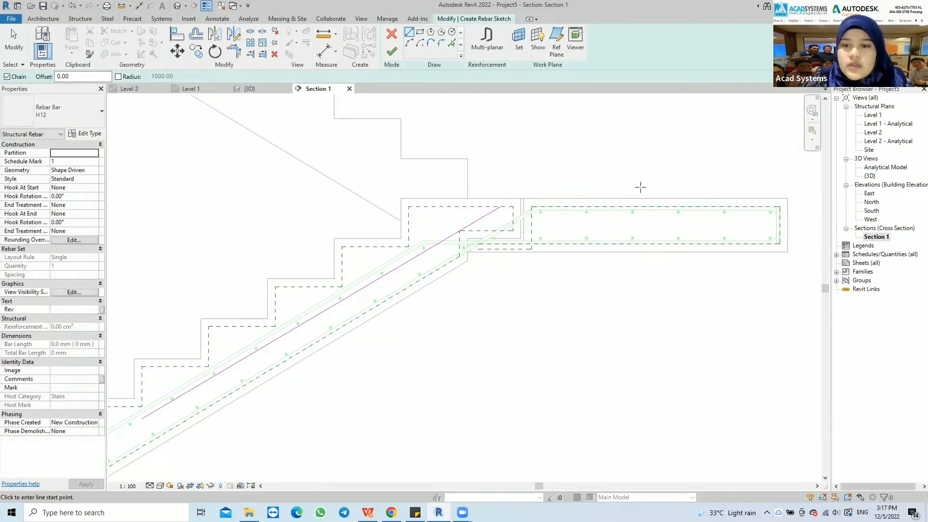
click(655, 216)
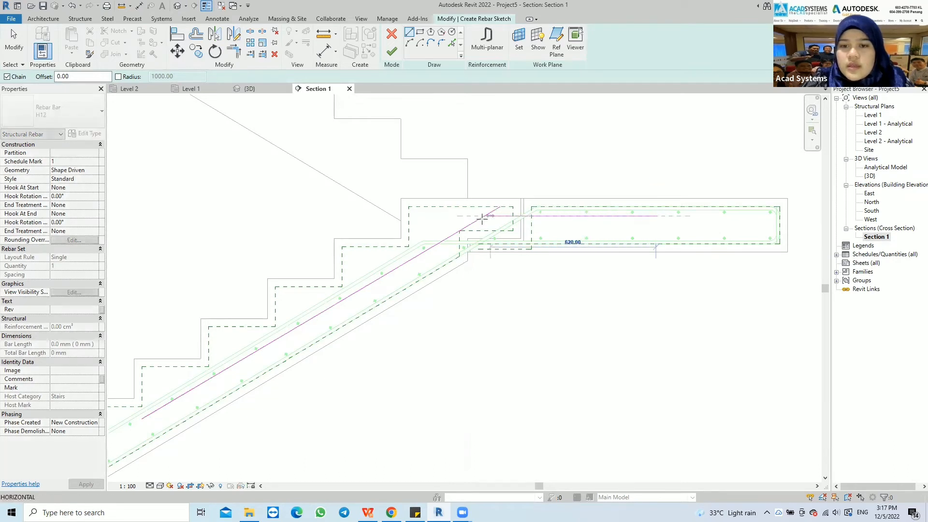
click(443, 218)
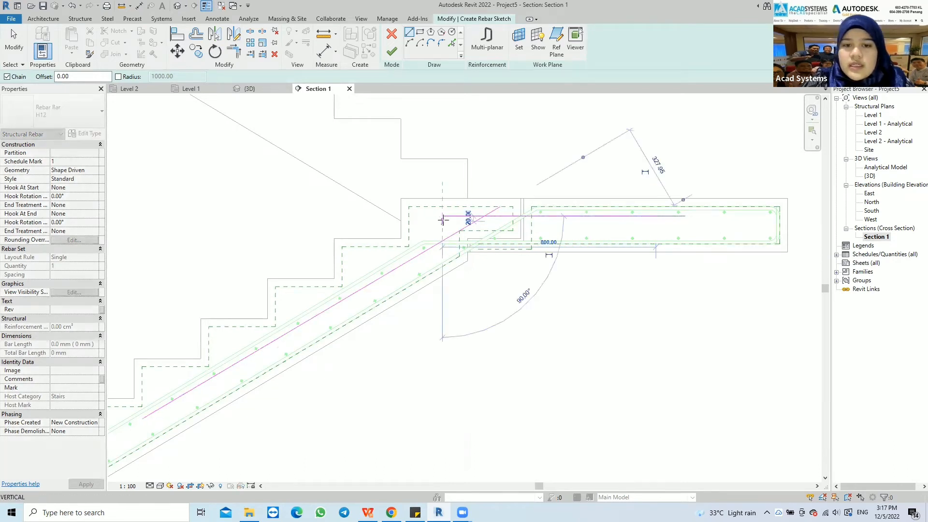
key(Escape)
key(Escape)
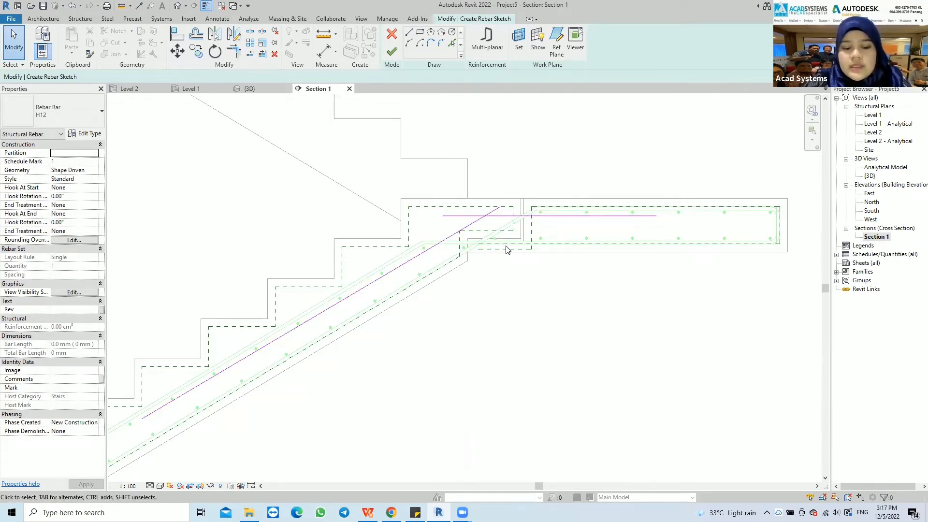
Trim the inclined and horizontal segments to a corner, keeping the waist and landing parts, and finish the bar sketch.
key(t)
key(r)
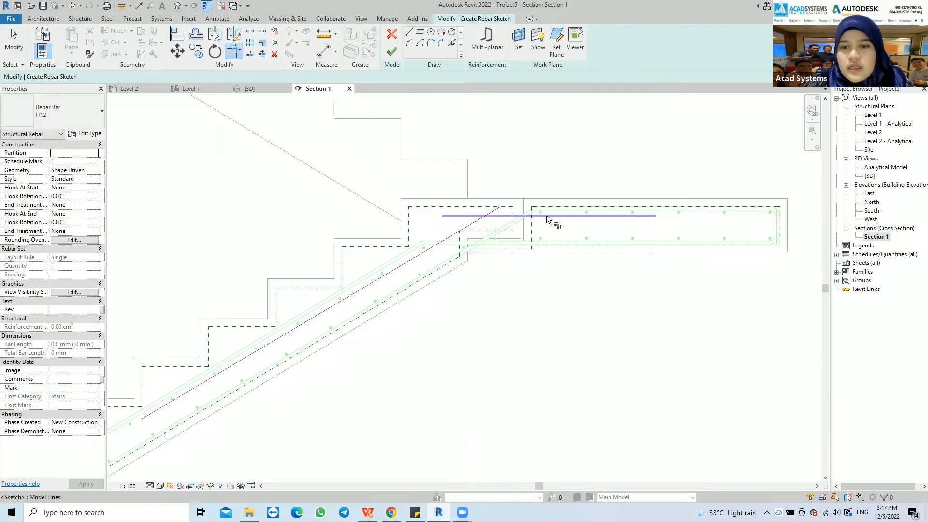
click(547, 216)
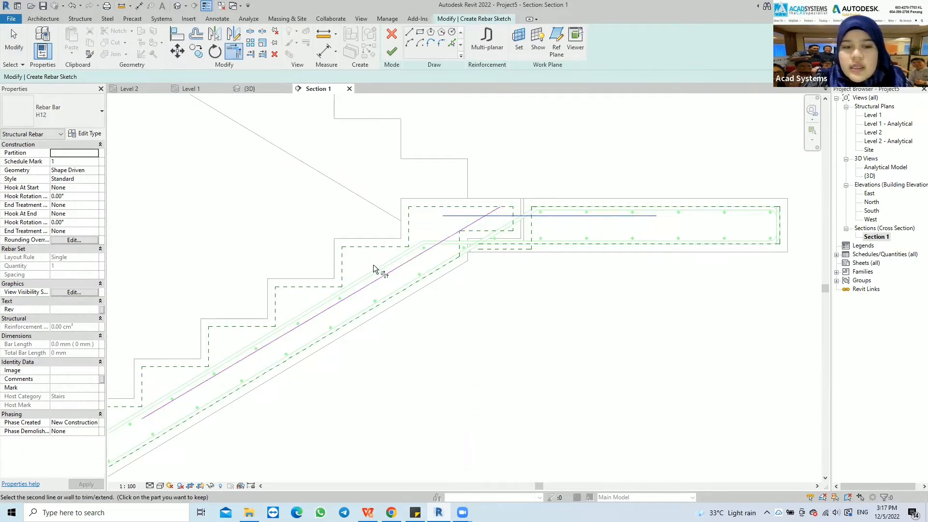
click(349, 297)
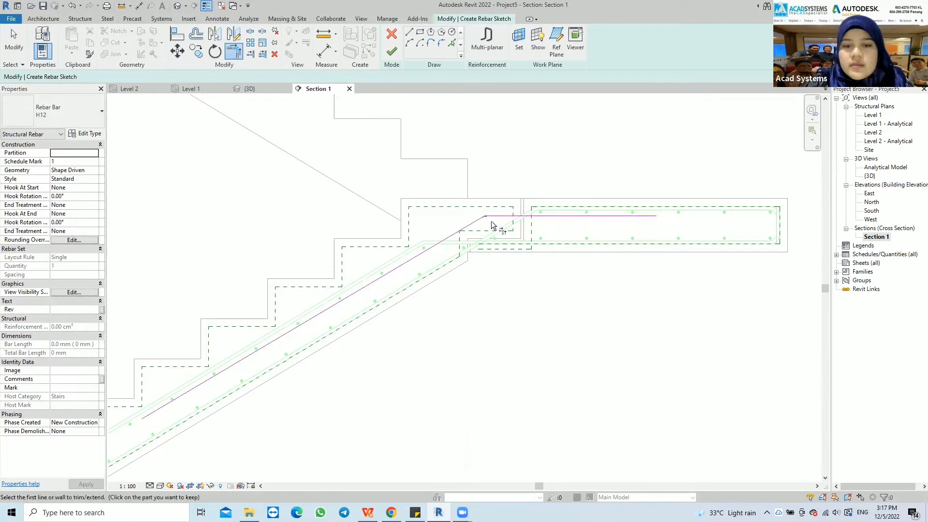
click(393, 56)
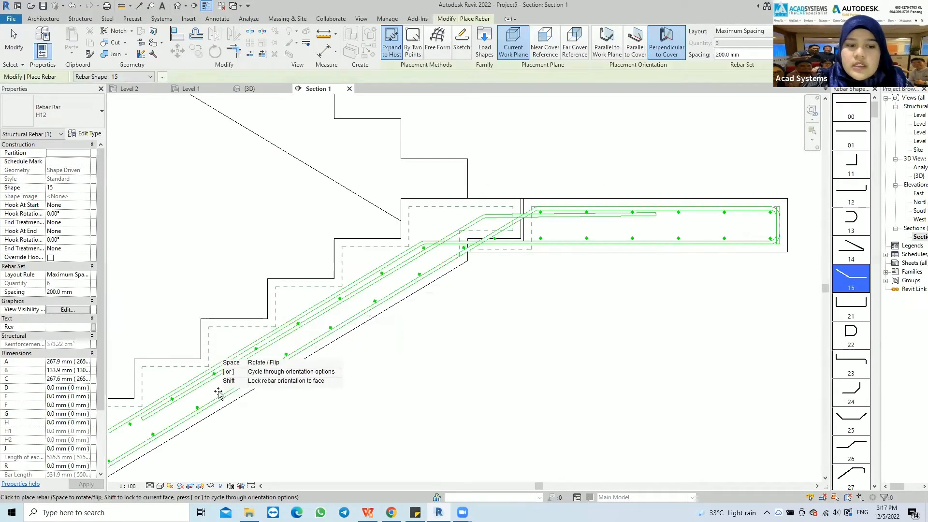
scroll(561, 258, down, 2)
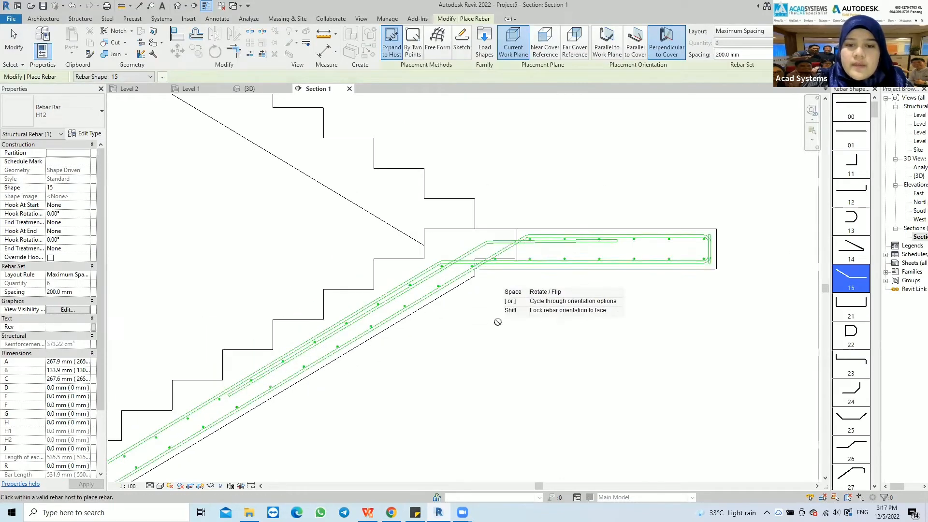
scroll(561, 258, down, 2)
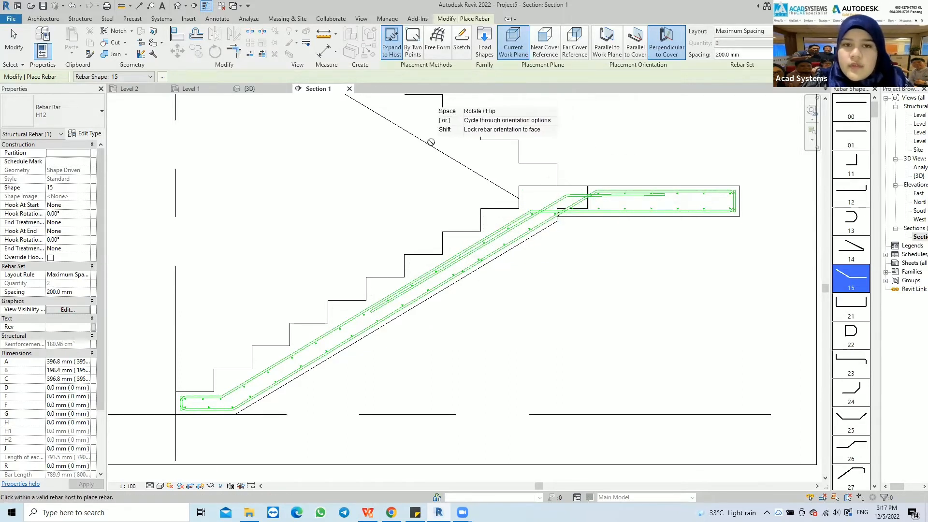
key(Escape)
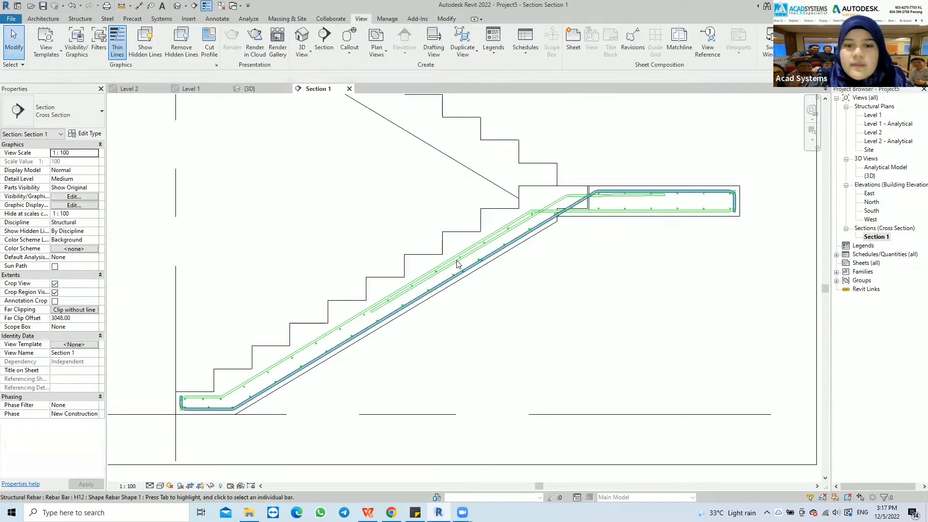
Select all rebar in the stair host and set its layout to Maximum Spacing at 200 mm.
click(450, 267)
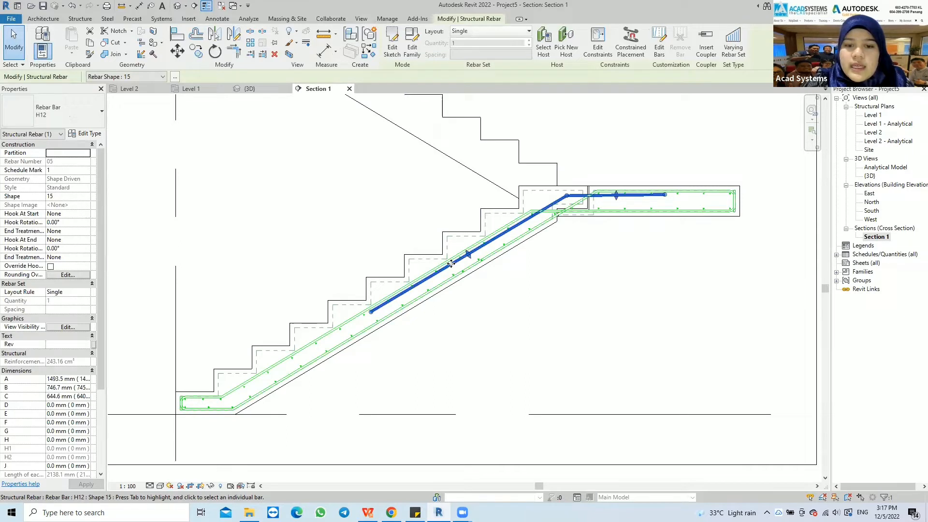
right_click(453, 267)
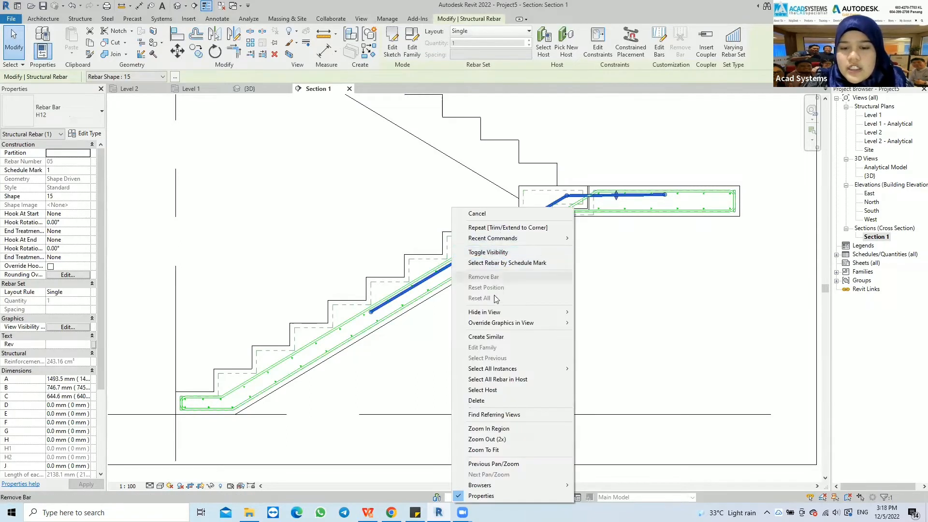
click(512, 380)
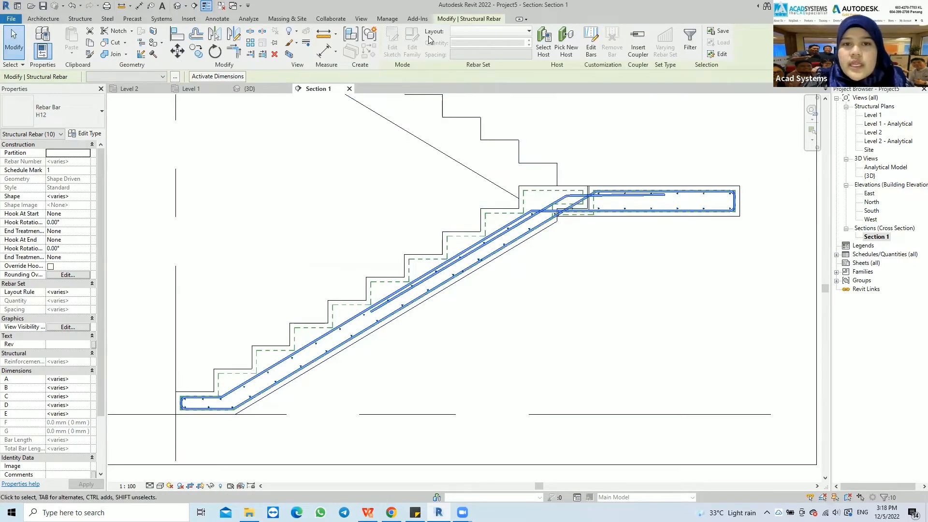
click(478, 32)
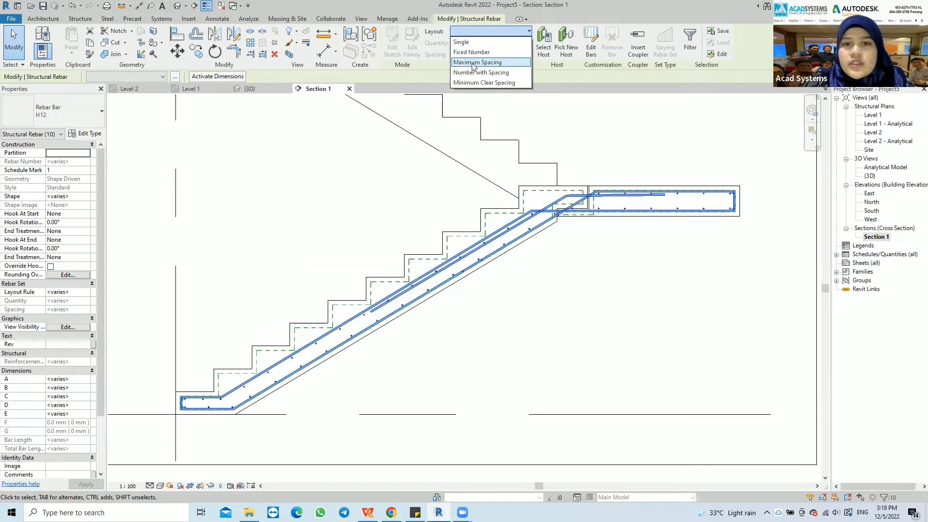
click(473, 64)
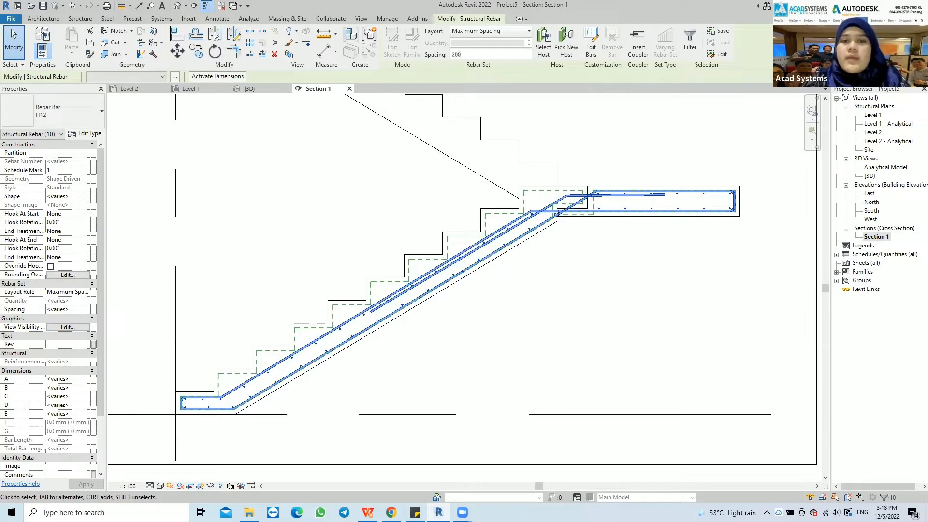
key(Return)
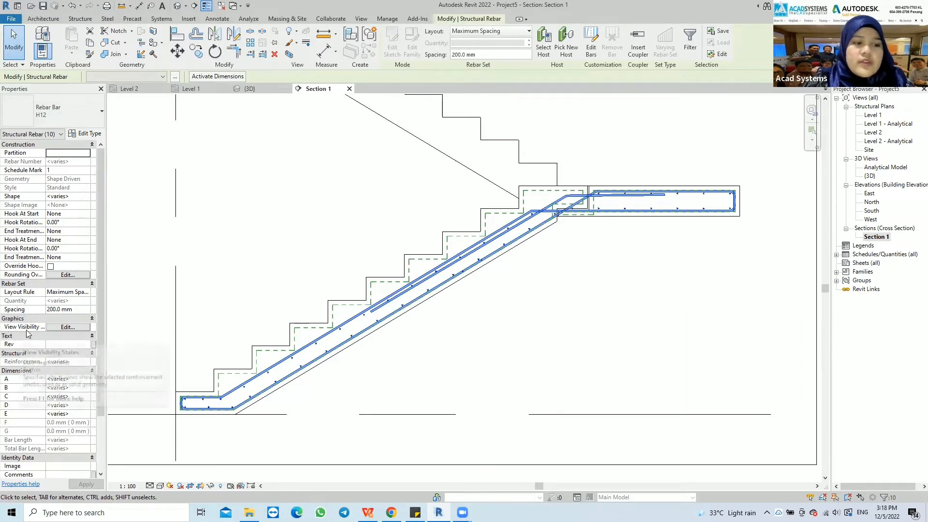
Show the selected rebar unobscured and as solid in the Analytical Model and {3D} views.
click(59, 328)
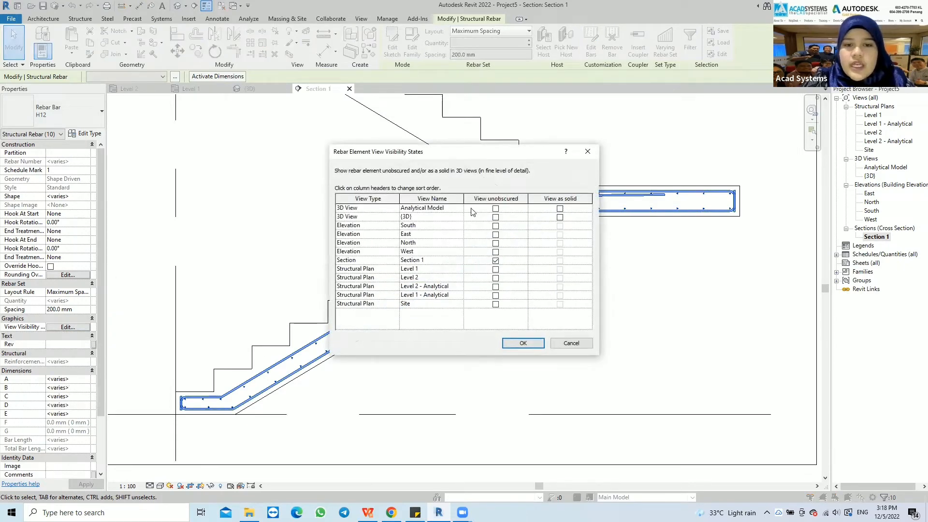
click(496, 209)
click(495, 217)
click(559, 208)
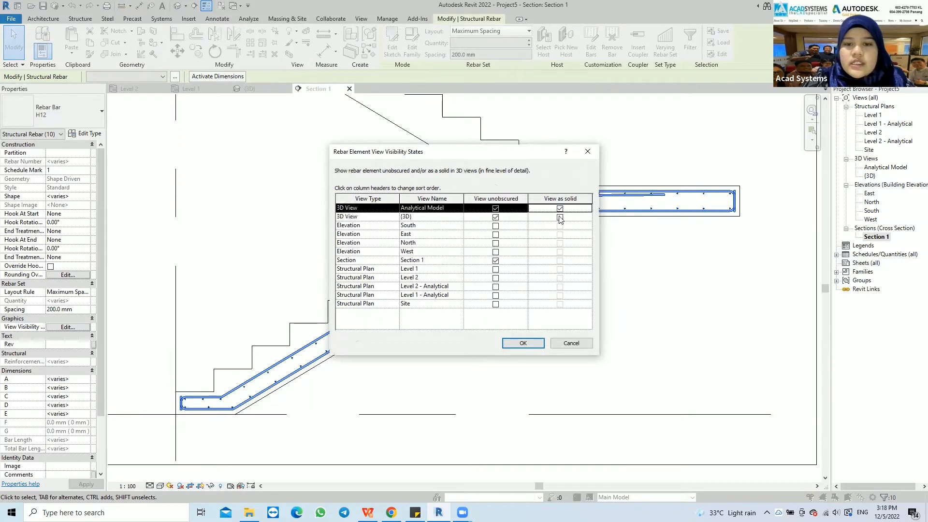
click(560, 217)
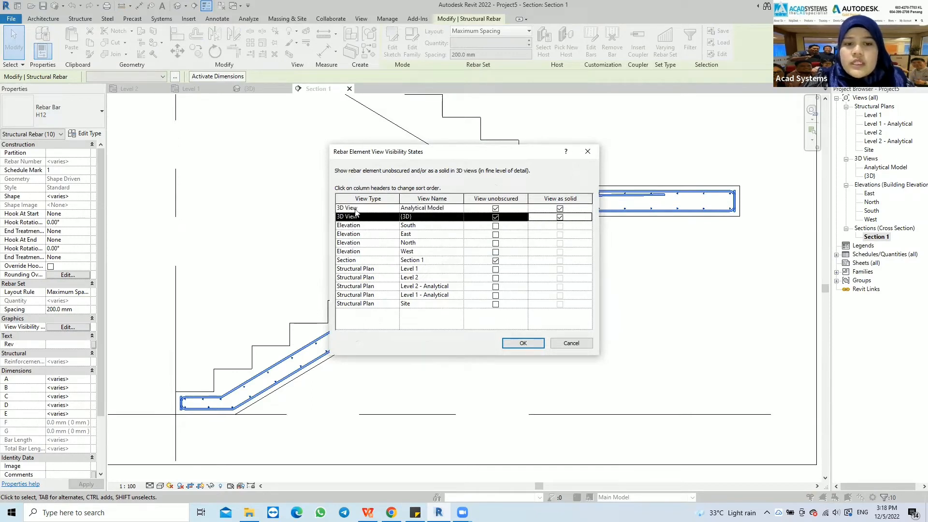
click(523, 343)
Display the {3D} view in Hidden Line style at Fine detail level and inspect the stair rebar.
click(250, 88)
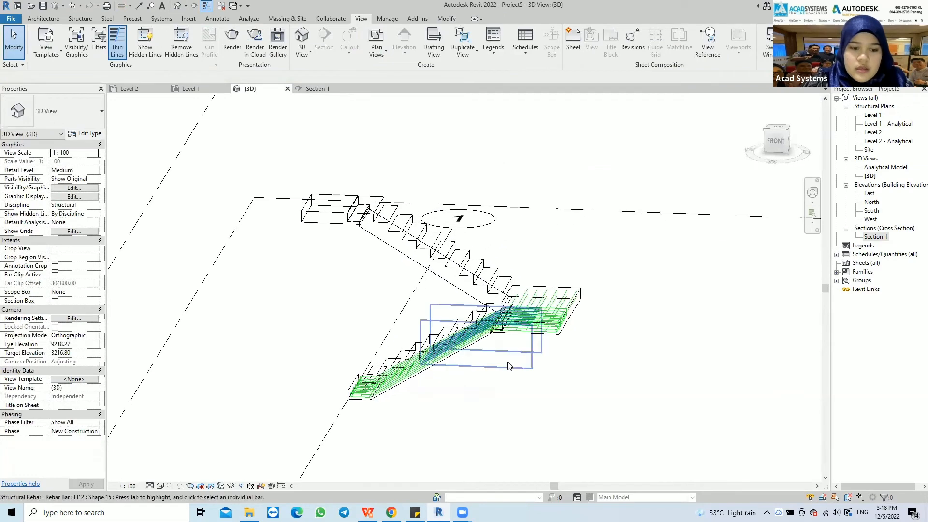
click(159, 486)
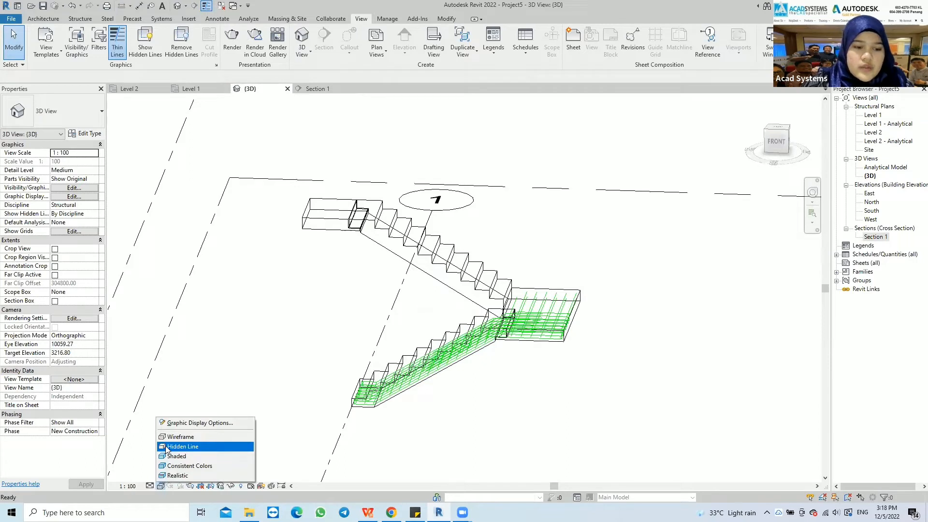
click(150, 486)
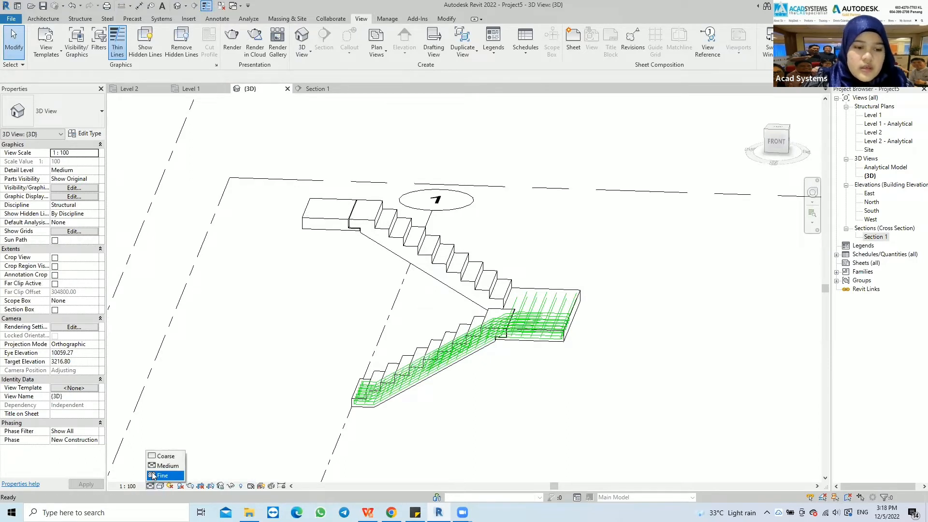
click(160, 476)
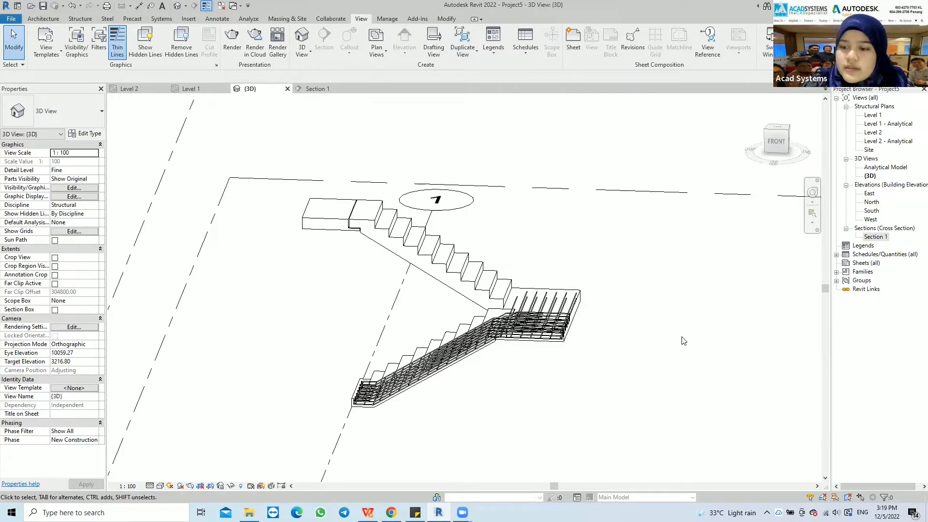
scroll(467, 371, up, 2)
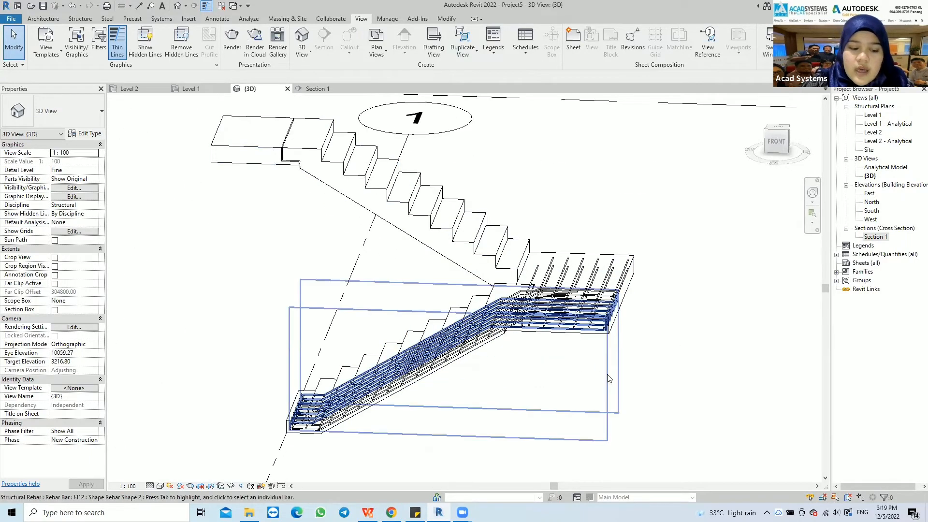
shift+middle_drag(607, 375, 615, 321)
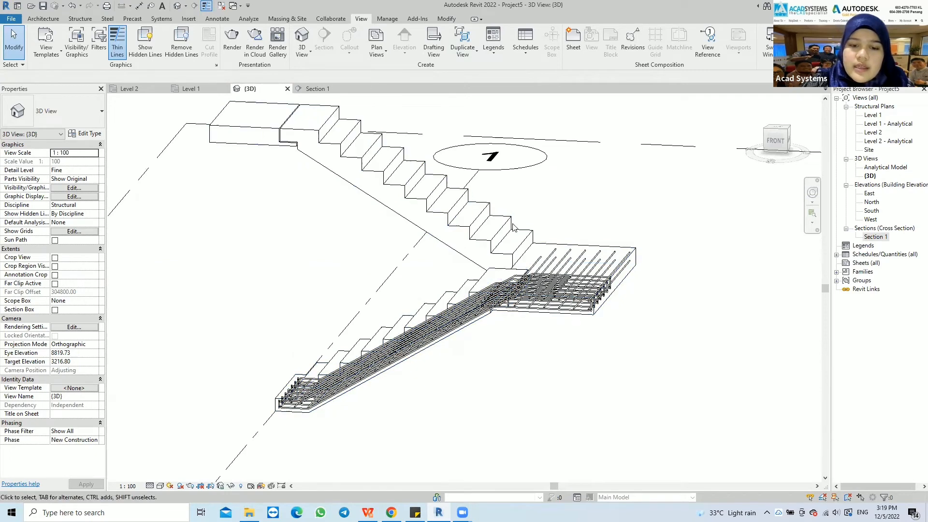
shift+middle_drag(483, 332, 599, 317)
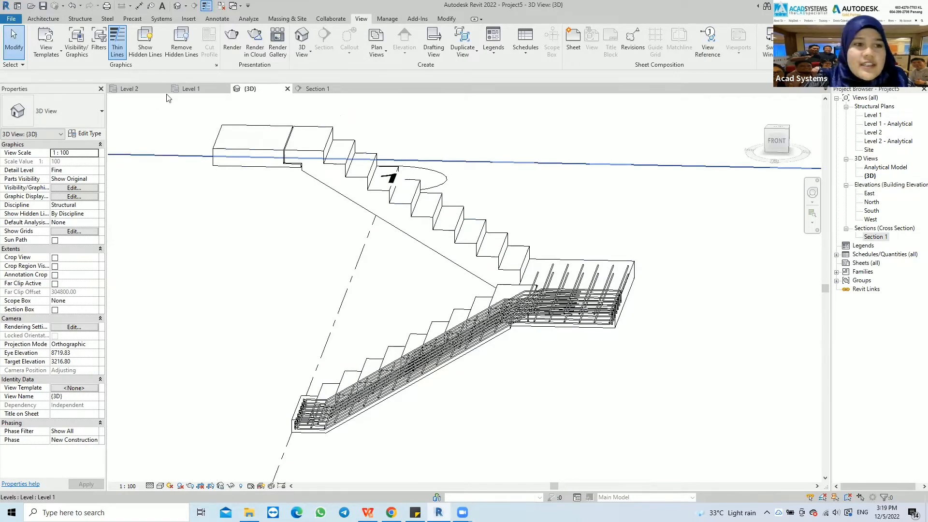
Move the Section 1 line in the Level 2 plan onto the upper stair run and open that section.
click(130, 90)
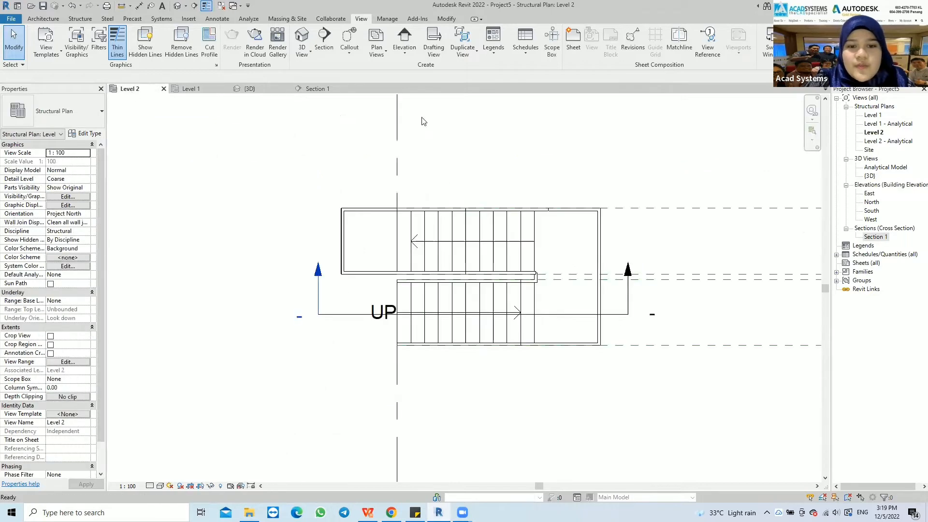
click(333, 315)
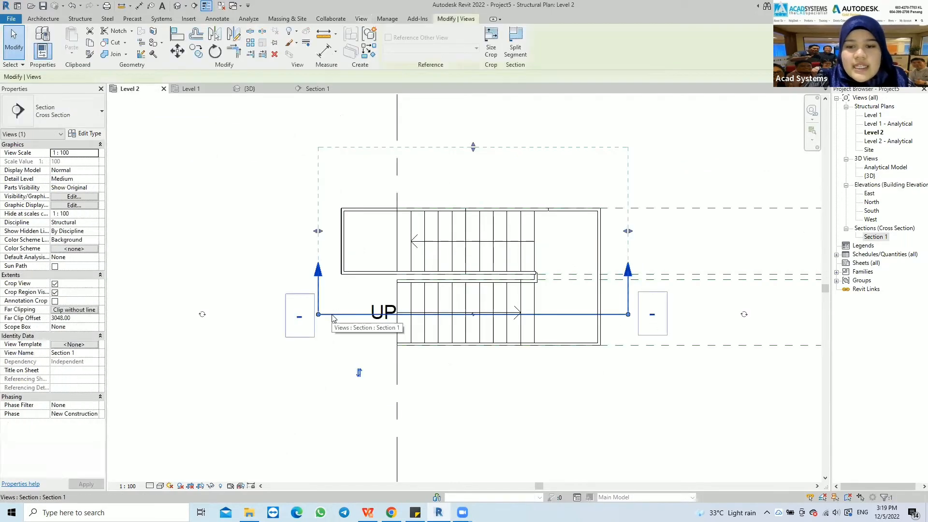
drag(332, 315, 335, 241)
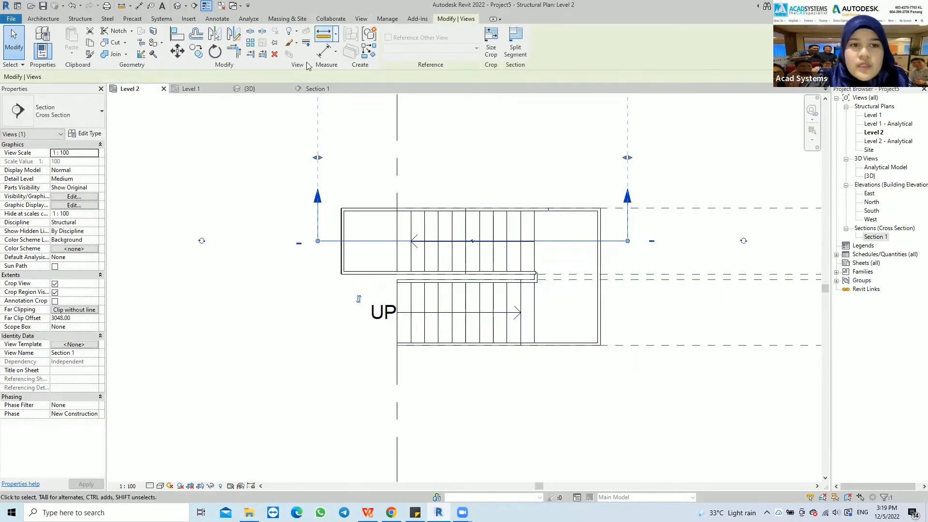
click(305, 92)
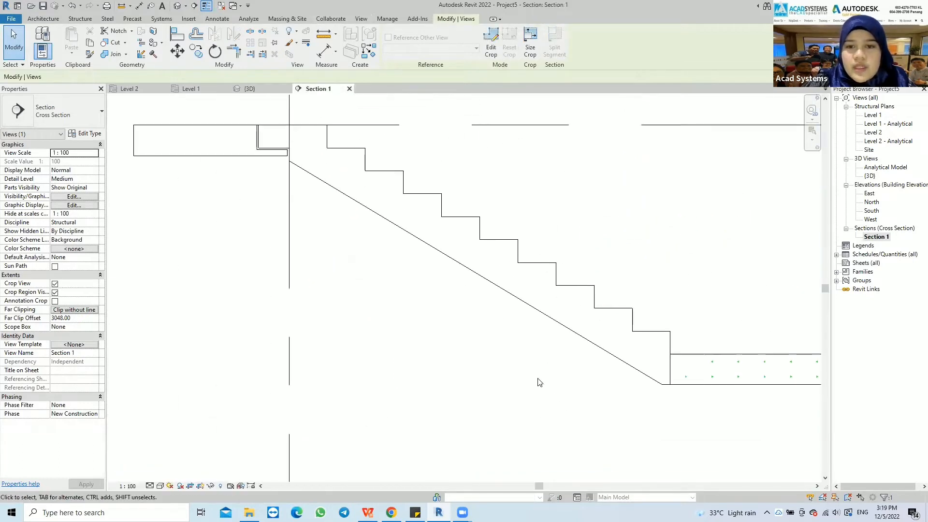
scroll(537, 379, down, 2)
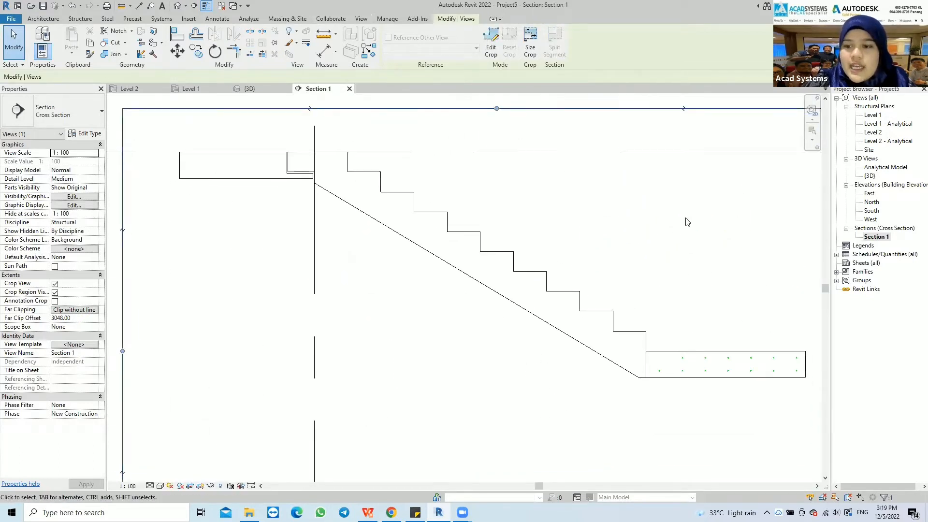
scroll(484, 282, up, 1)
scroll(484, 282, down, 1)
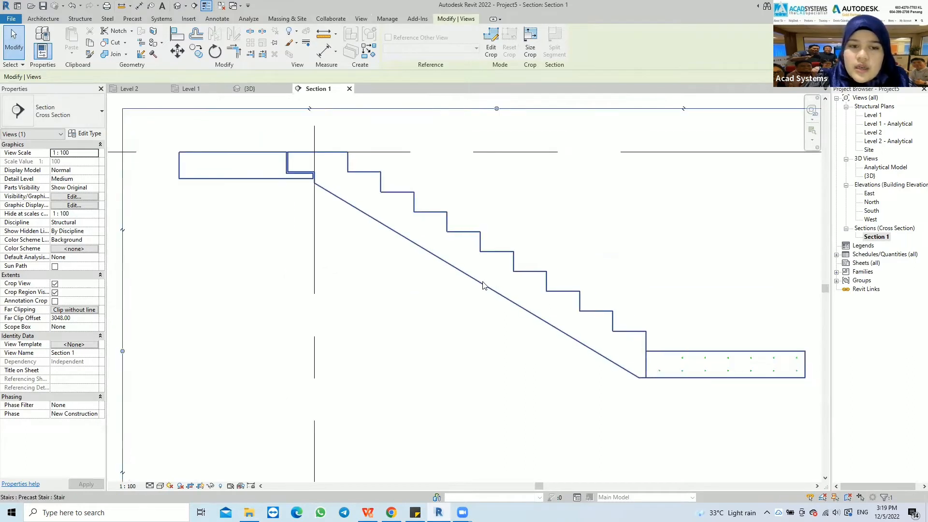
middle_drag(484, 283, 468, 292)
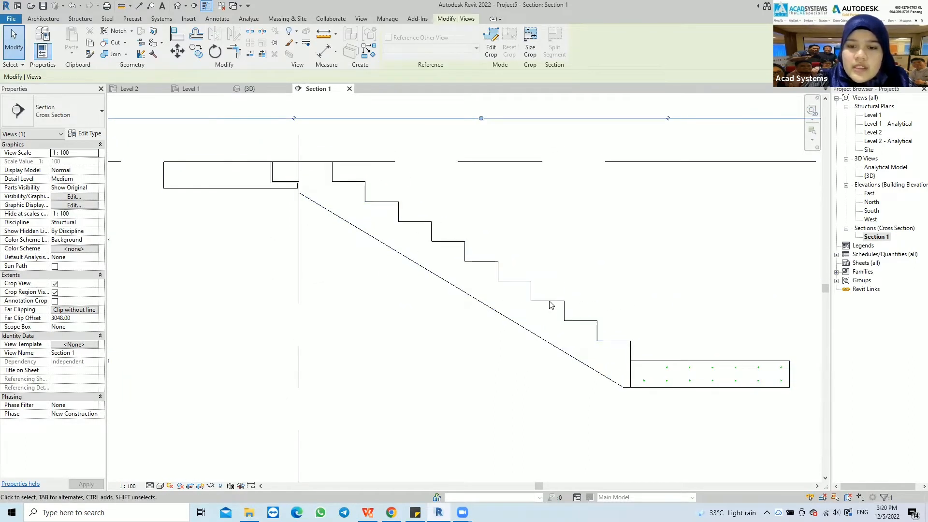
Start a sketched H12 bar in the stair with a 140 mm end leg and a 1200 mm segment along the intermediate landing's lower cover.
click(531, 300)
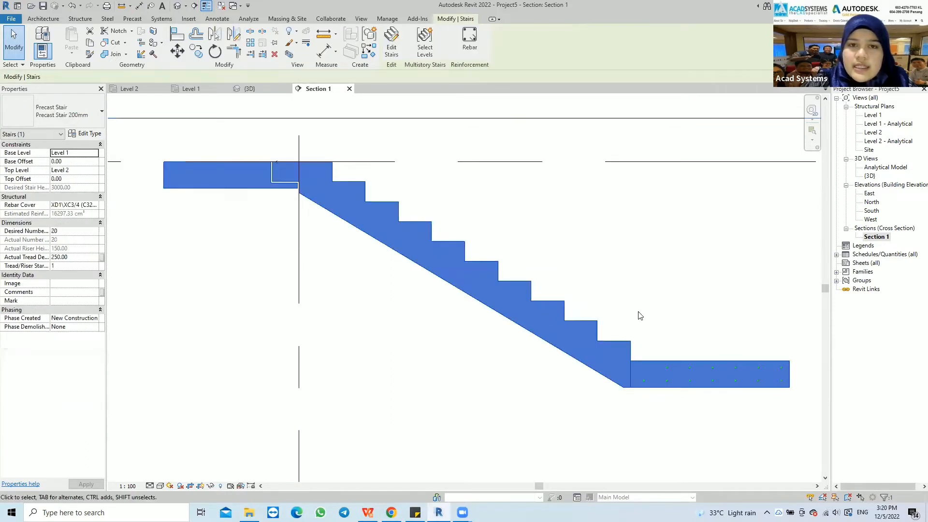
click(463, 46)
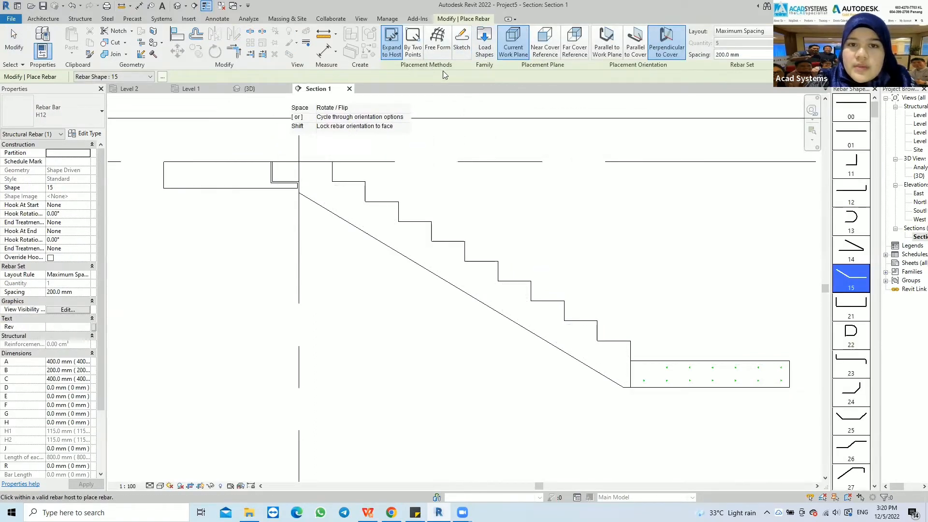
click(462, 43)
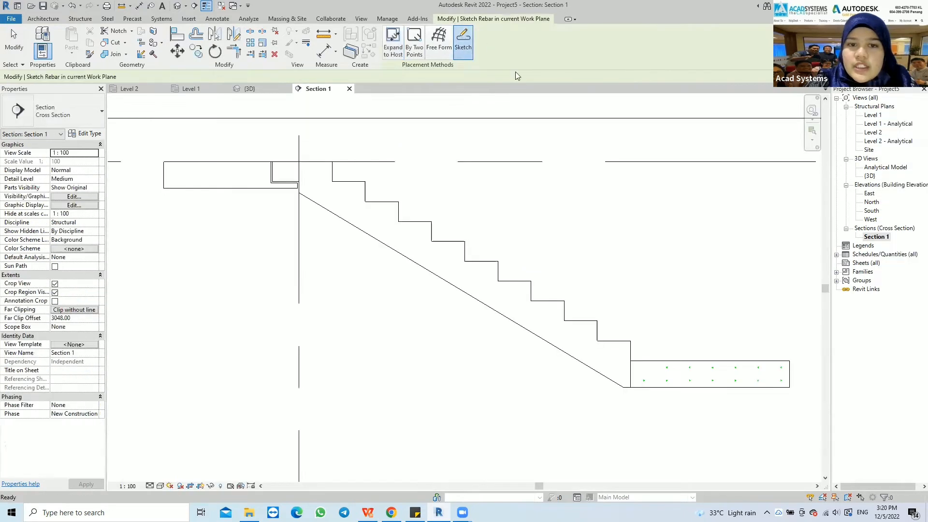
click(542, 308)
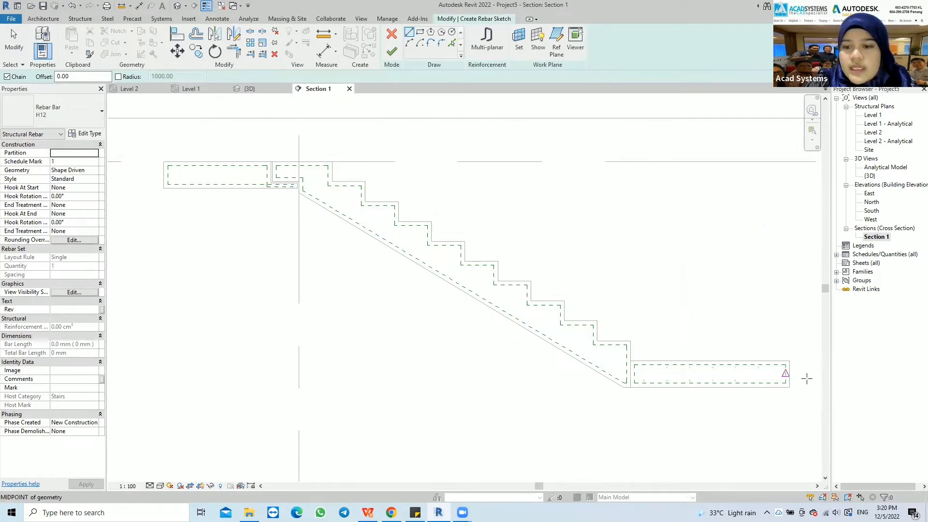
click(785, 364)
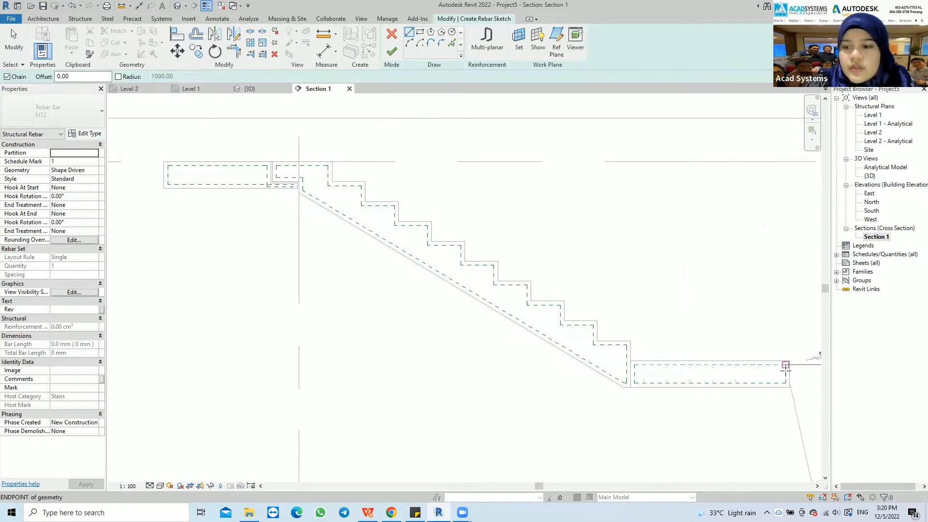
click(785, 383)
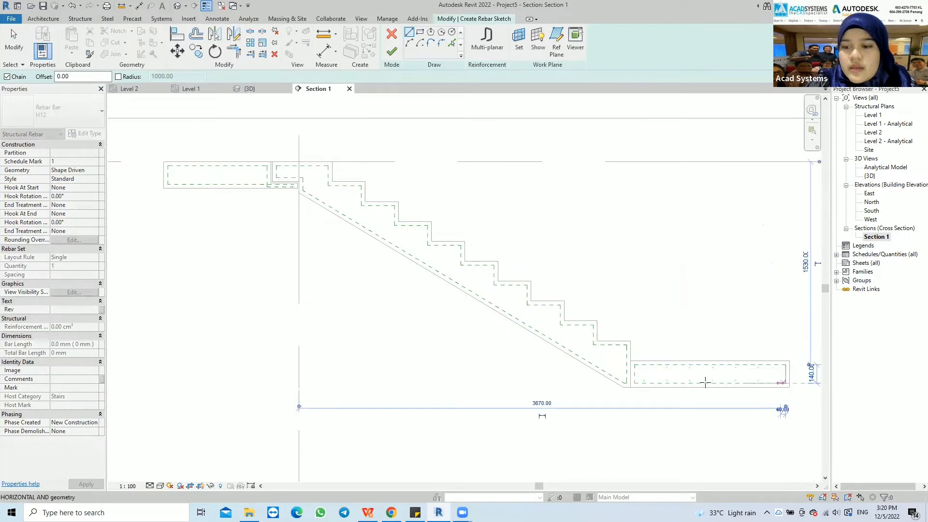
click(626, 383)
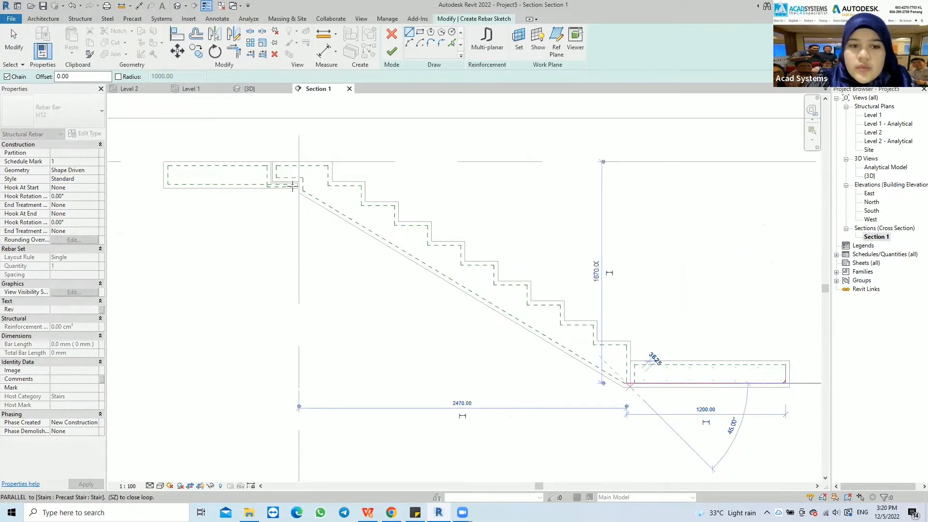
Continue the bar about 3200 mm up the waist, along the upper landing's upper cover and 140 mm down its end, and finish the sketch.
click(262, 166)
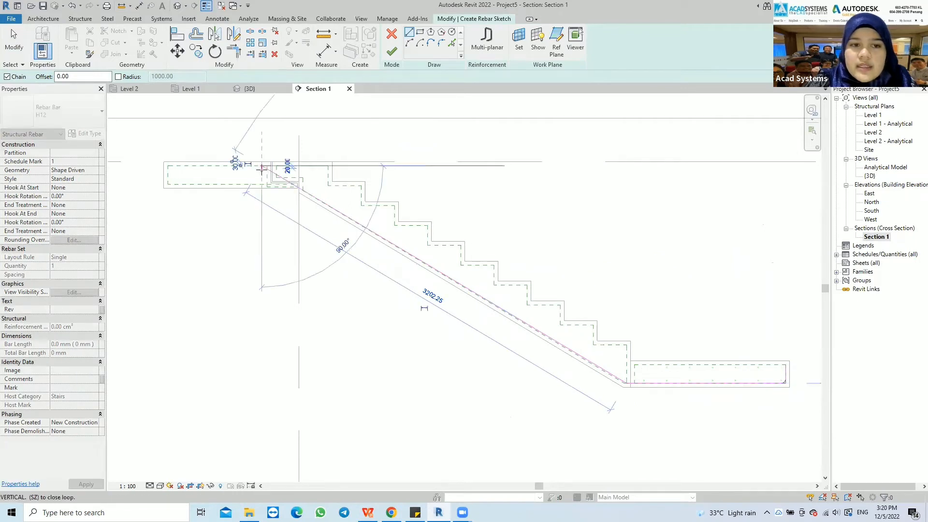
click(168, 166)
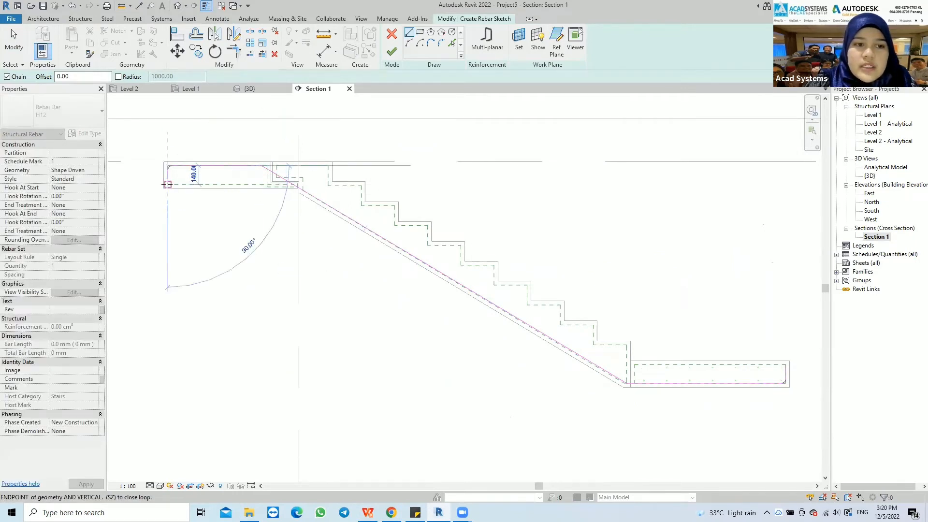
click(167, 184)
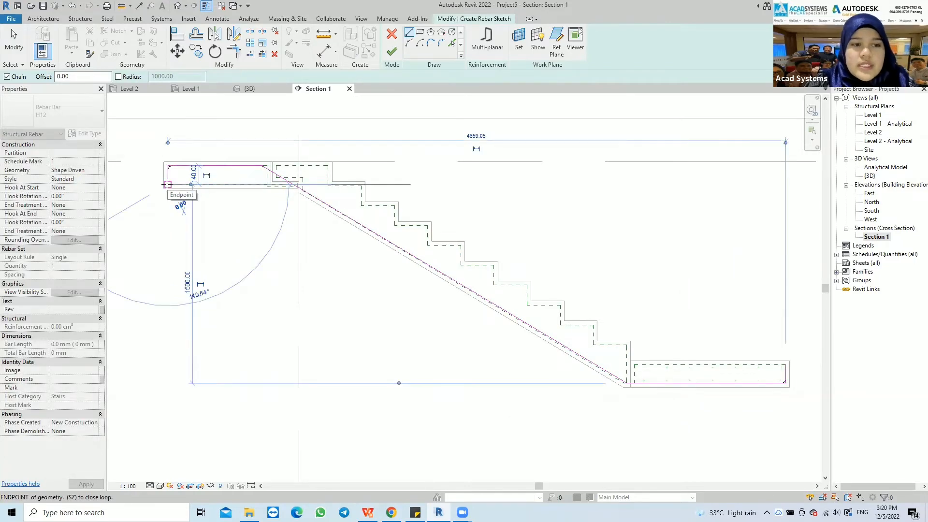
key(Escape)
key(Escape)
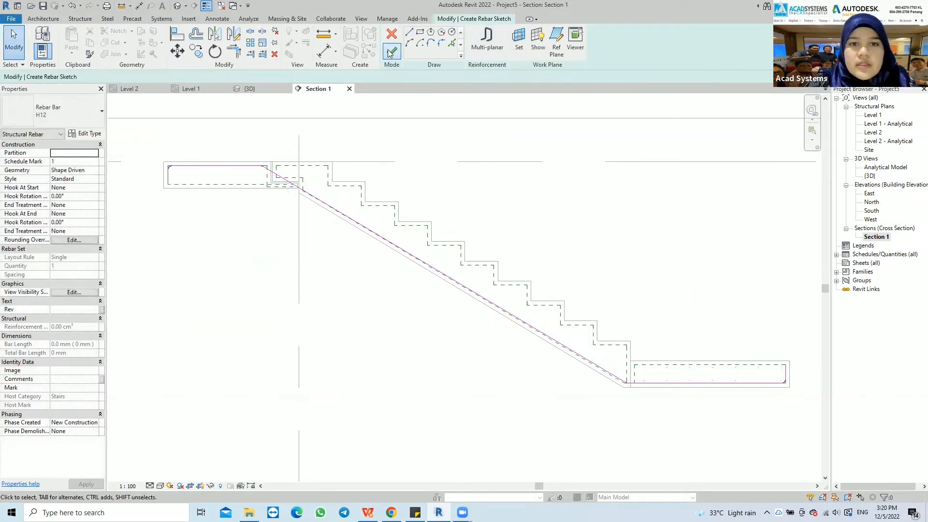
click(389, 53)
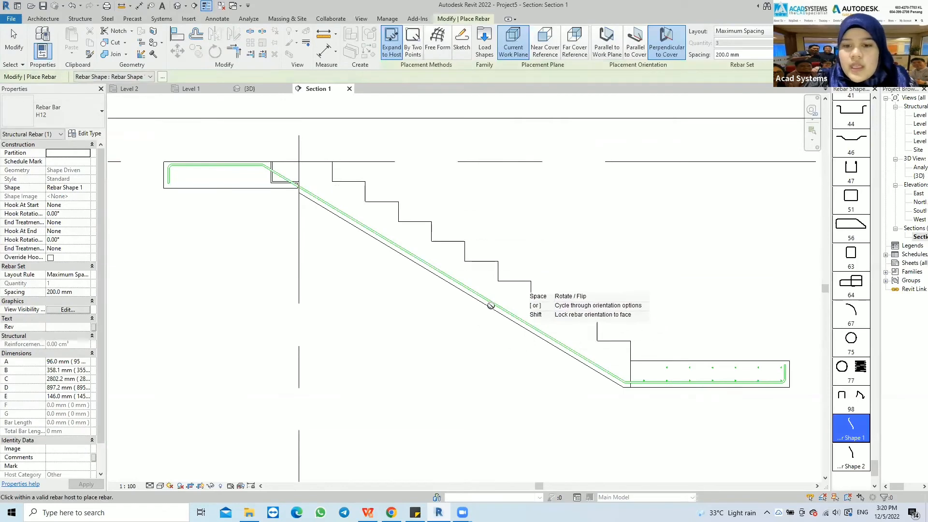
Start another sketched H12 bar in the stair with a 140 mm leg down the end of the upper landing.
click(462, 45)
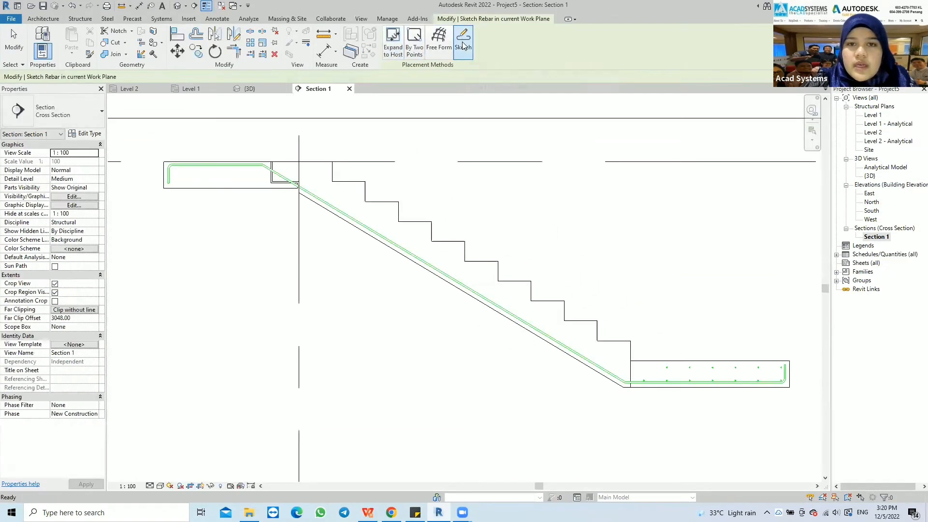
click(444, 242)
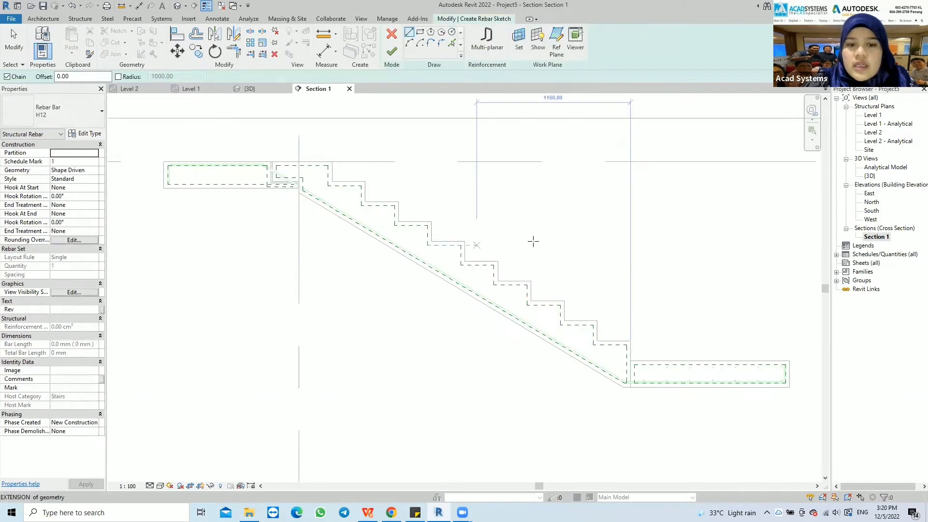
click(168, 166)
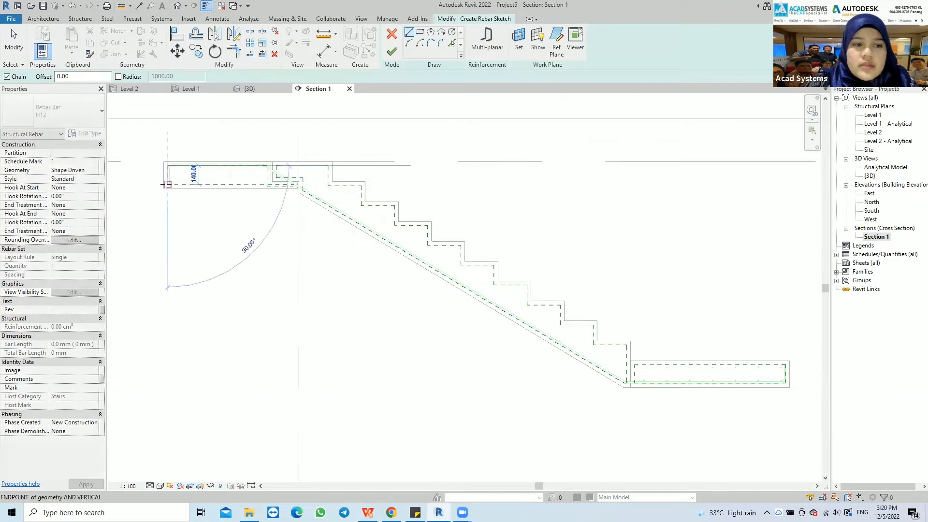
click(166, 185)
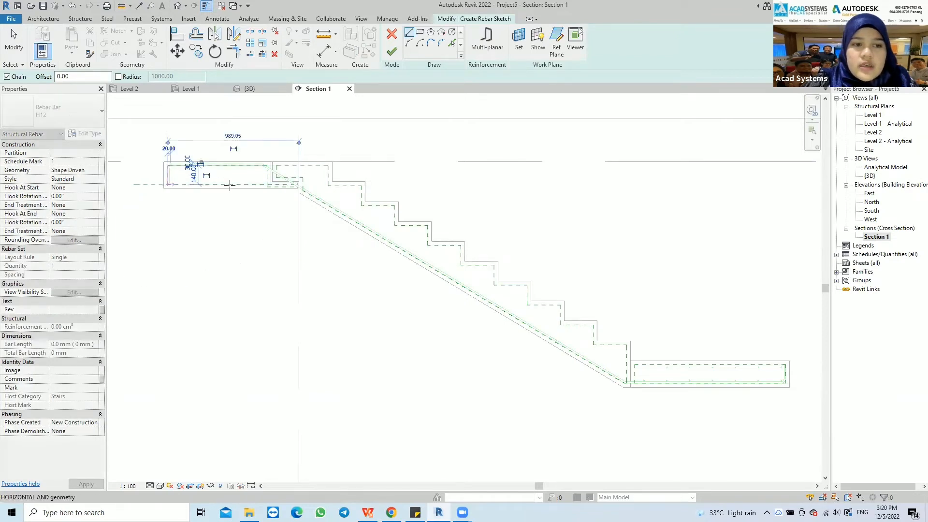
click(279, 185)
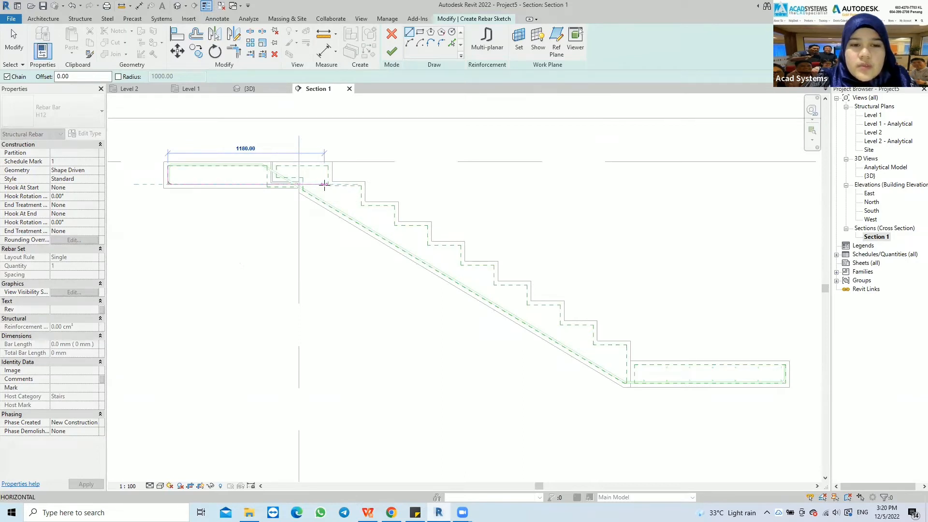
click(323, 185)
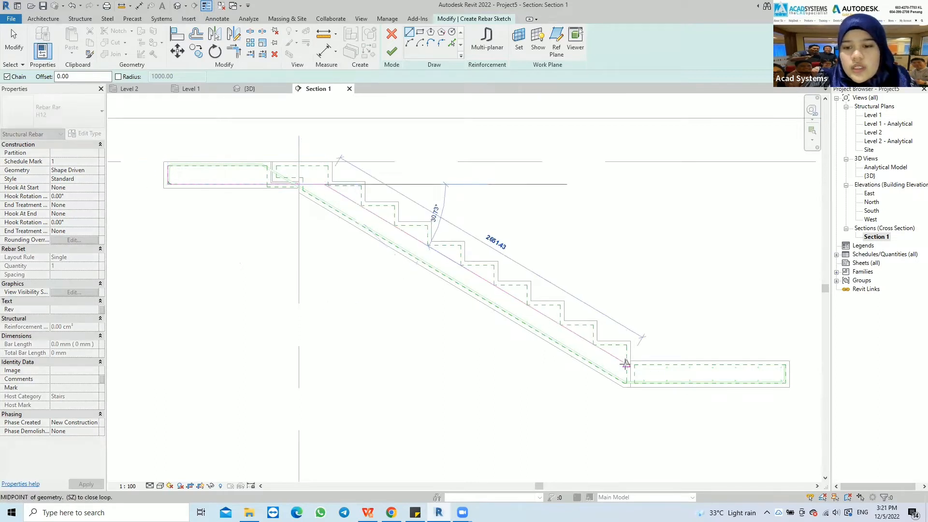
key(Escape)
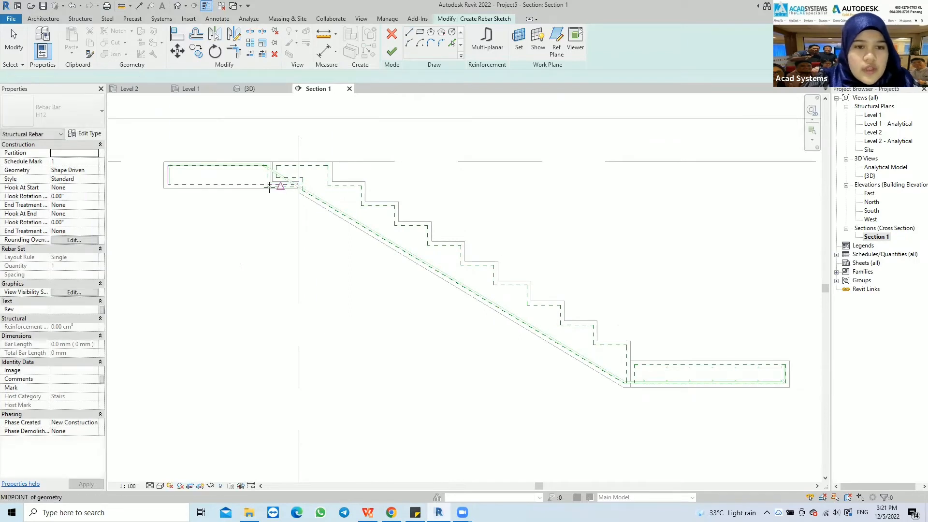
Extend the bar 1160 mm along the upper landing's lower cover and about 2640 mm down the stair waist.
click(168, 183)
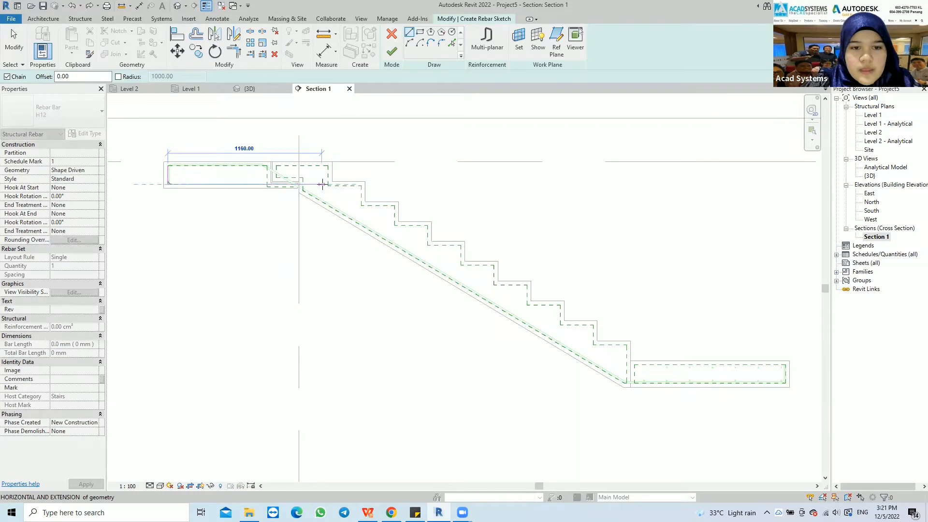
click(322, 184)
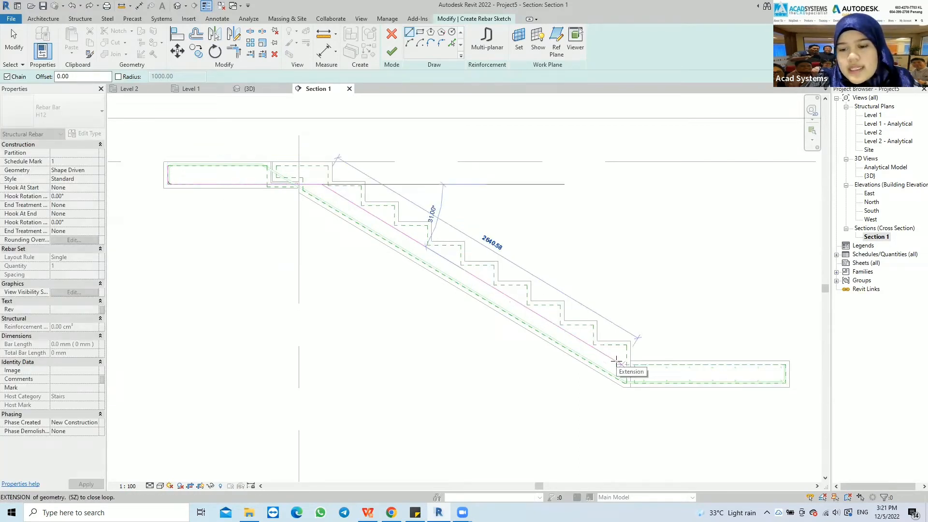
click(619, 363)
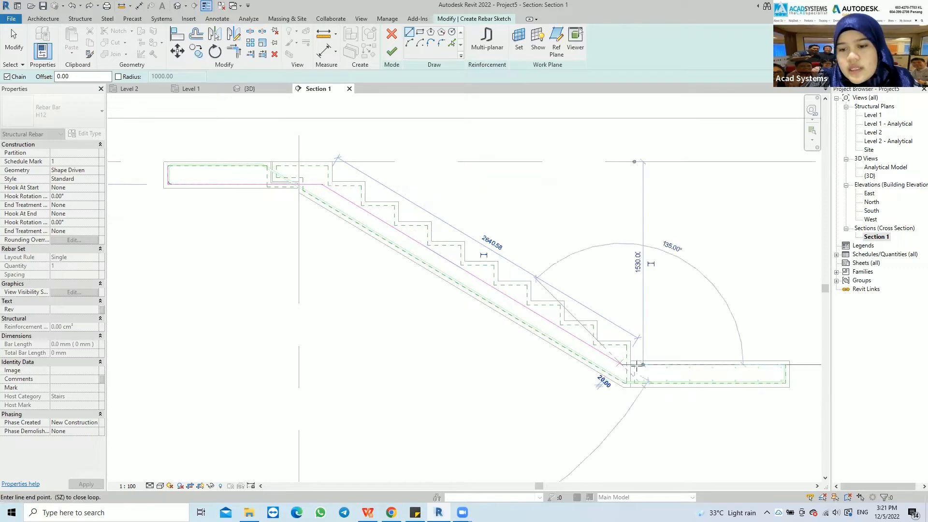
Run the bar along the intermediate landing's upper cover, end it with a 140 mm downward leg, and finish the sketch.
click(785, 364)
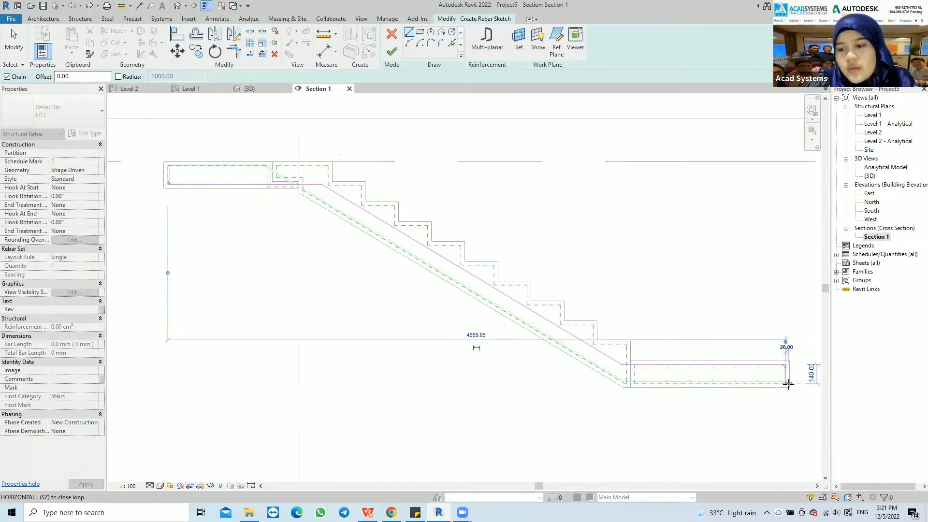
key(Escape)
key(Escape)
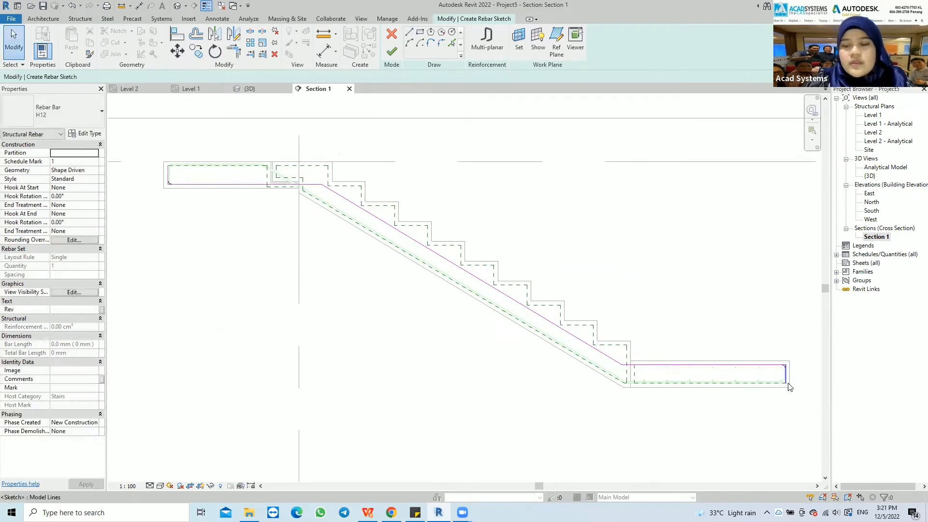
click(389, 56)
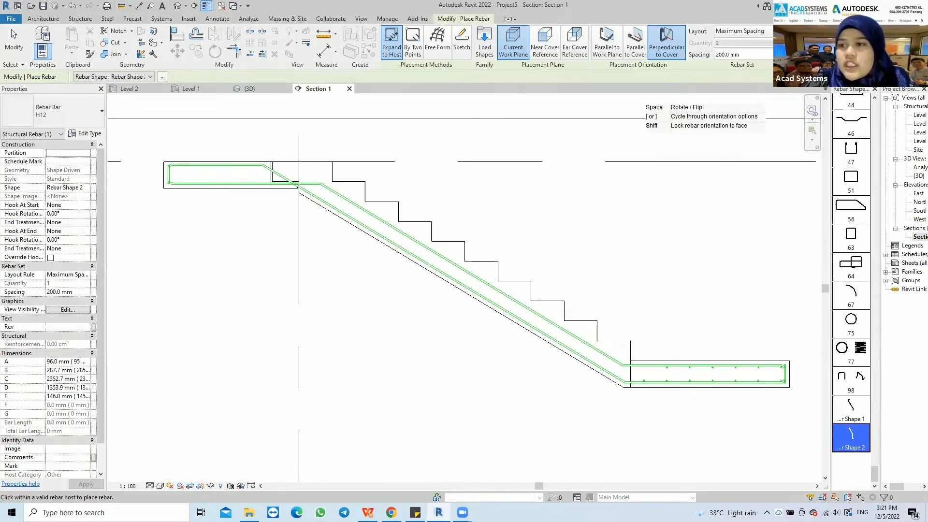
Choose straight rebar shape 00 with the Perpendicular to Cover orientation for placing bars in the stair waist.
drag(875, 473, 868, 316)
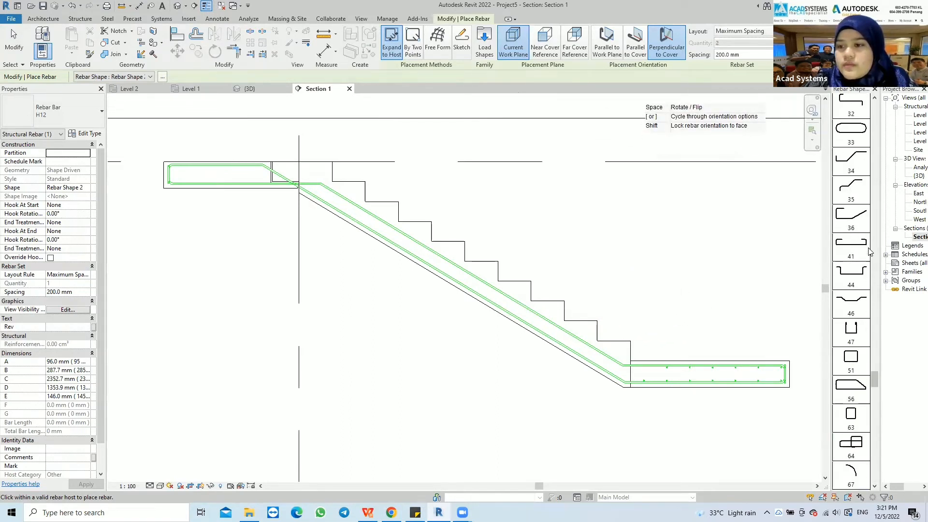
drag(877, 380, 875, 104)
click(861, 111)
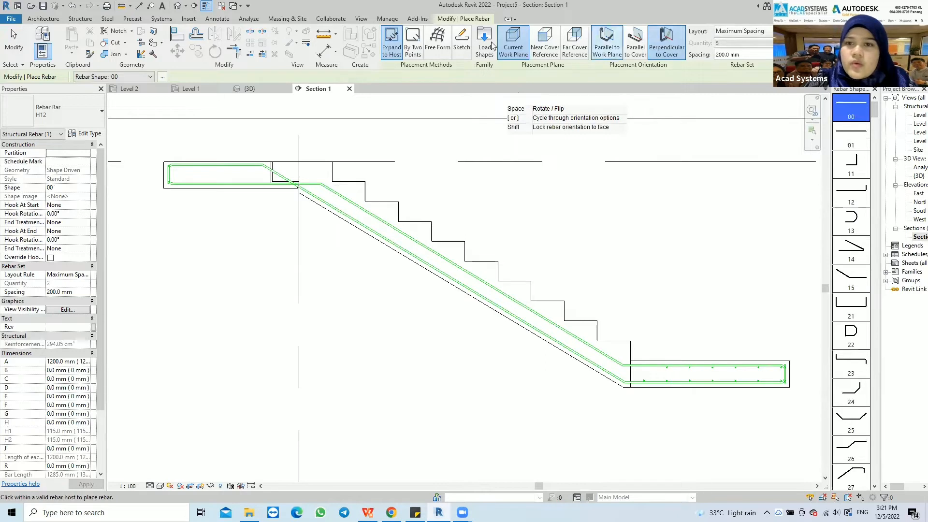
click(665, 55)
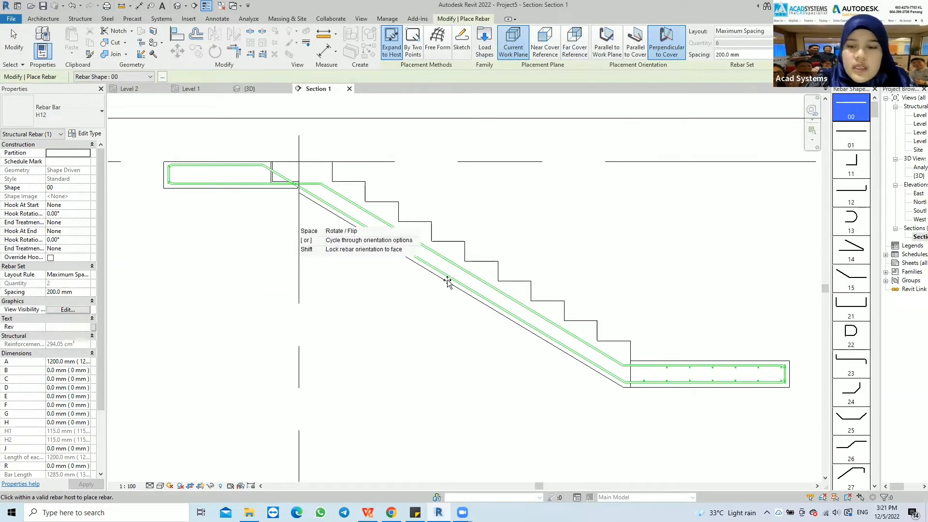
Place straight H12 distribution bars (shape 00) at 200 mm maximum spacing along the sloping flight and upper landing.
click(184, 183)
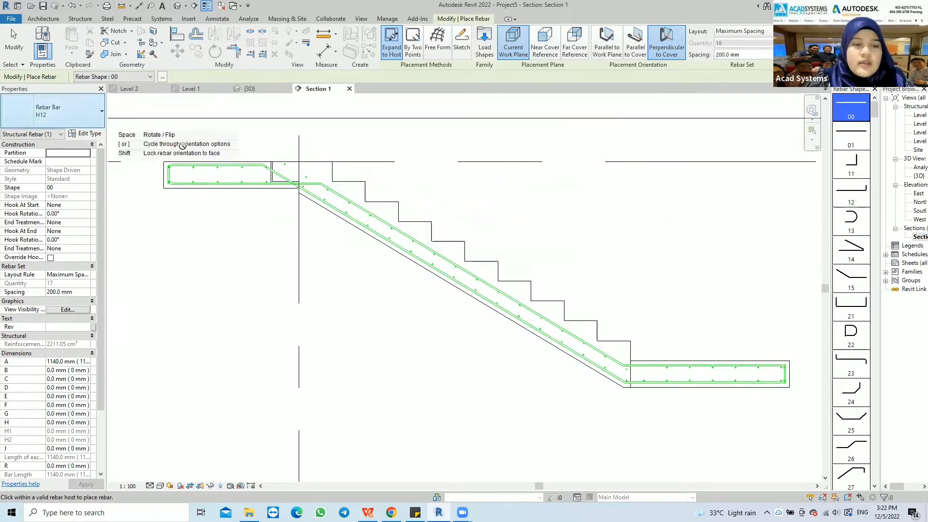
click(184, 187)
key(Escape)
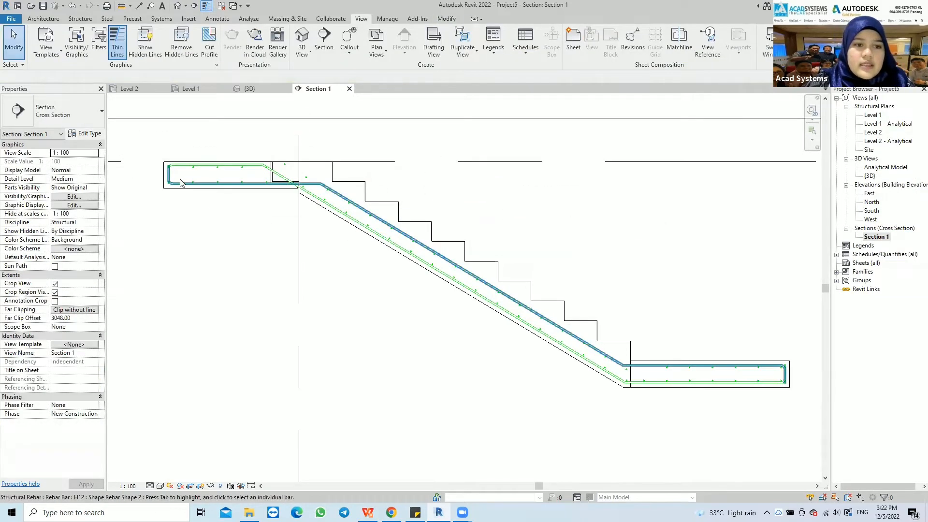
Pull both ends of the upper landing's top distribution bar set inward to fit between the main bar's bends.
scroll(177, 178, up, 2)
scroll(177, 175, up, 1)
middle_drag(176, 175, 283, 258)
scroll(284, 258, up, 1)
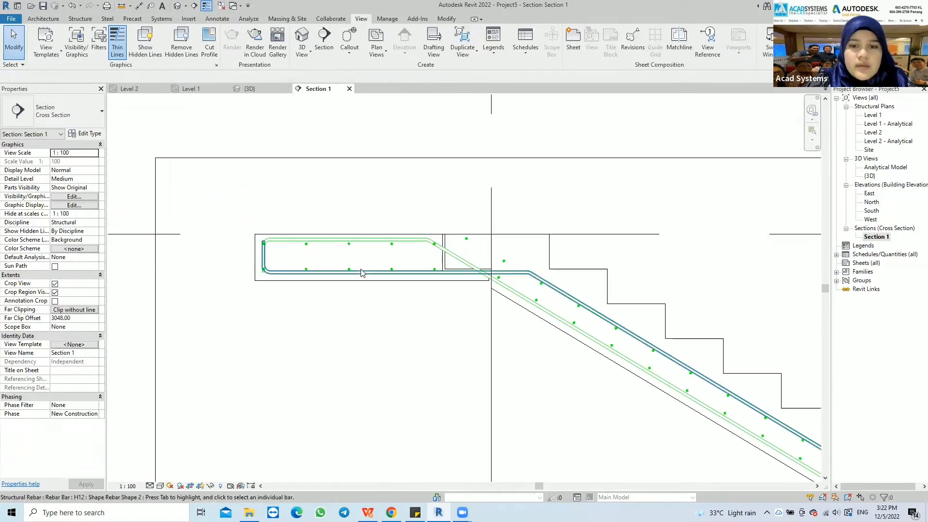
scroll(361, 270, up, 2)
scroll(361, 272, up, 2)
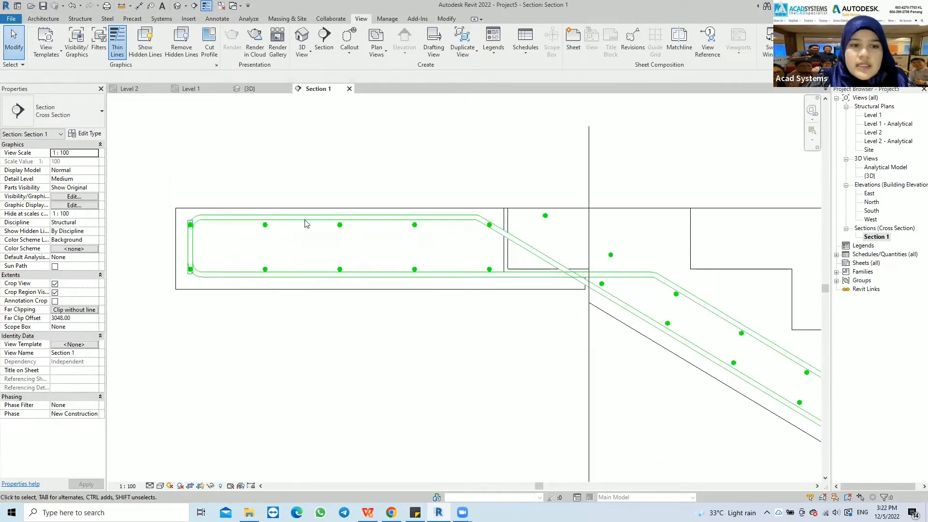
click(208, 235)
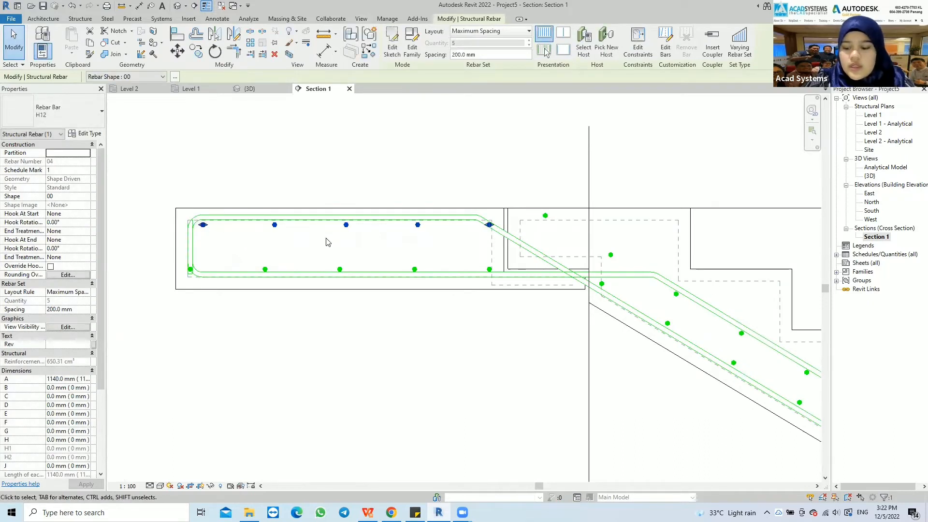
mouse_move(486, 223)
mouse_down()
mouse_move(469, 224)
mouse_move(477, 223)
mouse_up()
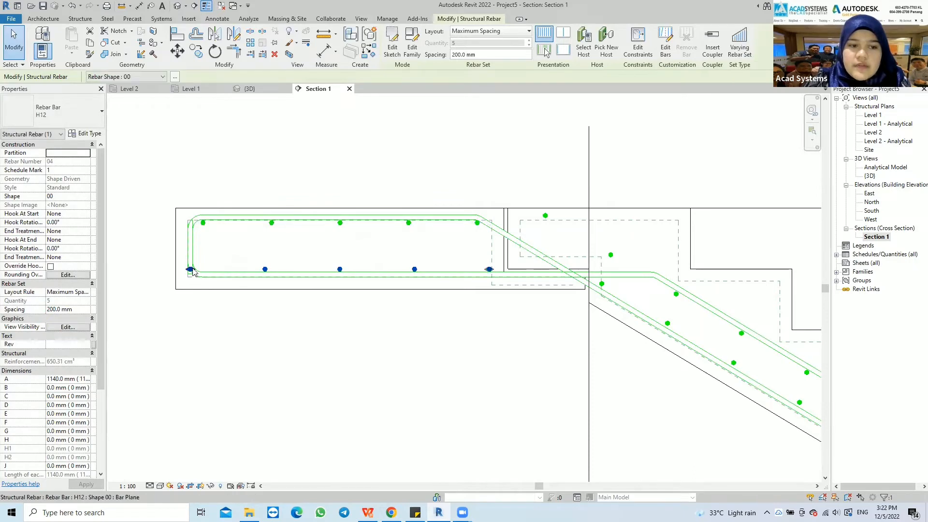
Move the upper landing's bottom bar set inward at its outer end and extend it toward the flight.
click(192, 274)
drag(489, 272, 551, 269)
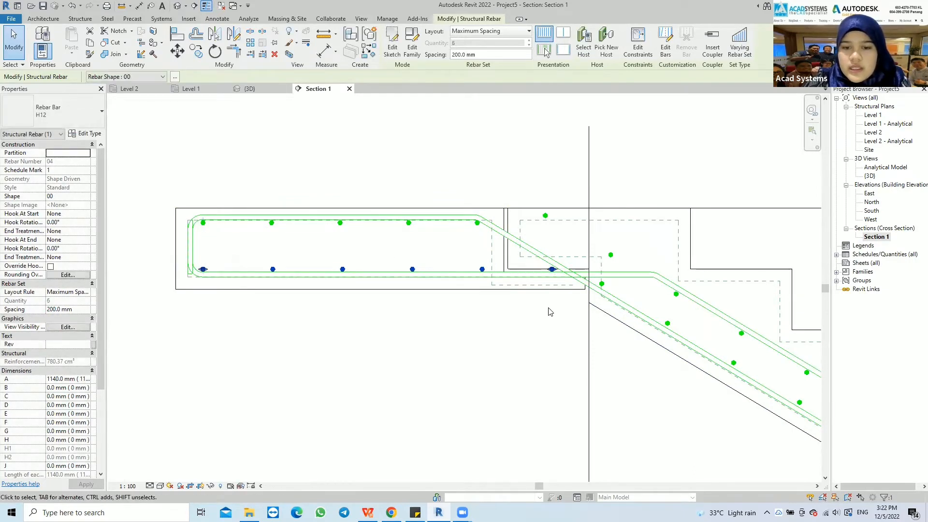
key(Escape)
Adjust the upper end of the flight's bottom distribution bar set so it follows the sloping main bar.
middle_drag(582, 296, 416, 266)
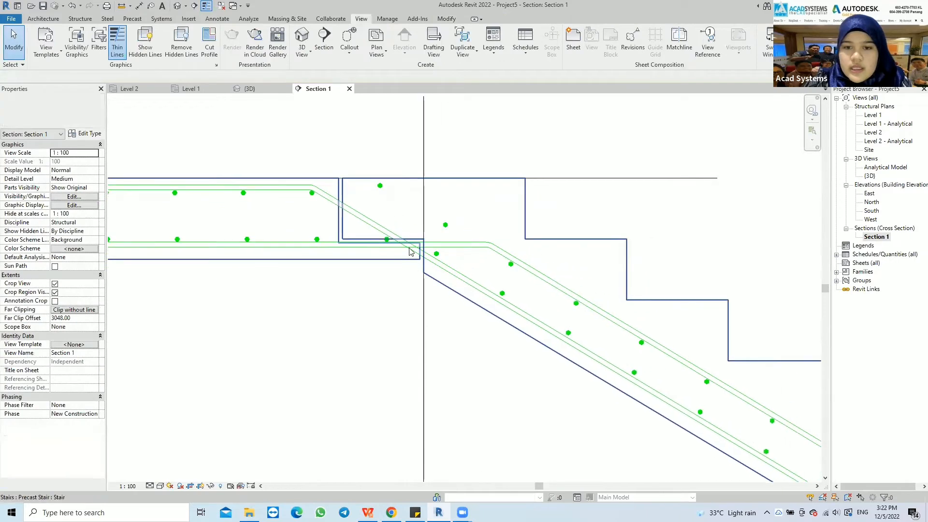
click(436, 255)
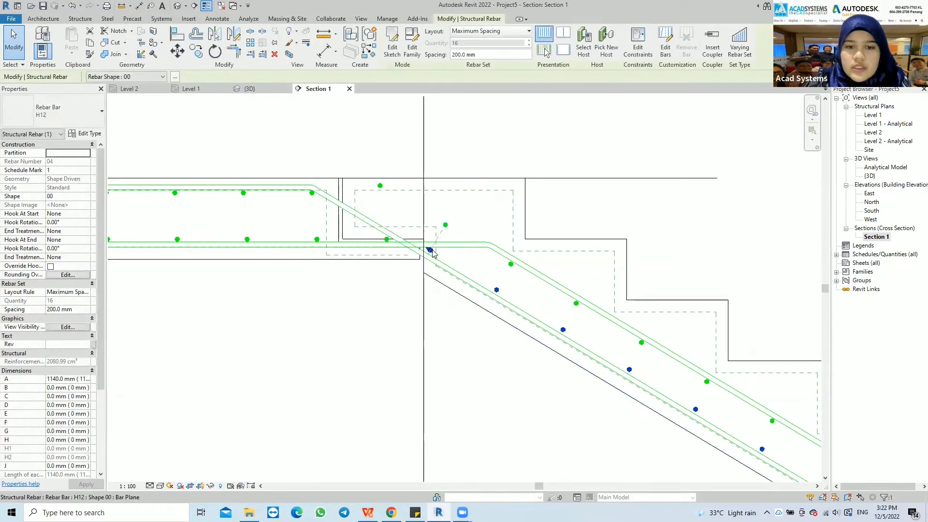
click(461, 253)
click(432, 250)
drag(431, 250, 436, 257)
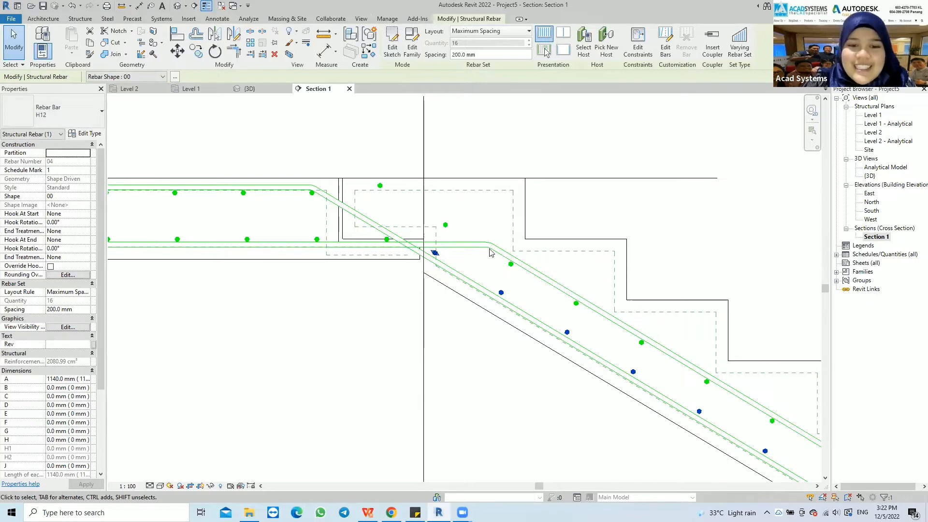
Align the flight's top distribution bar set with the main bar's bends at the upper and lower landings.
drag(435, 252, 484, 262)
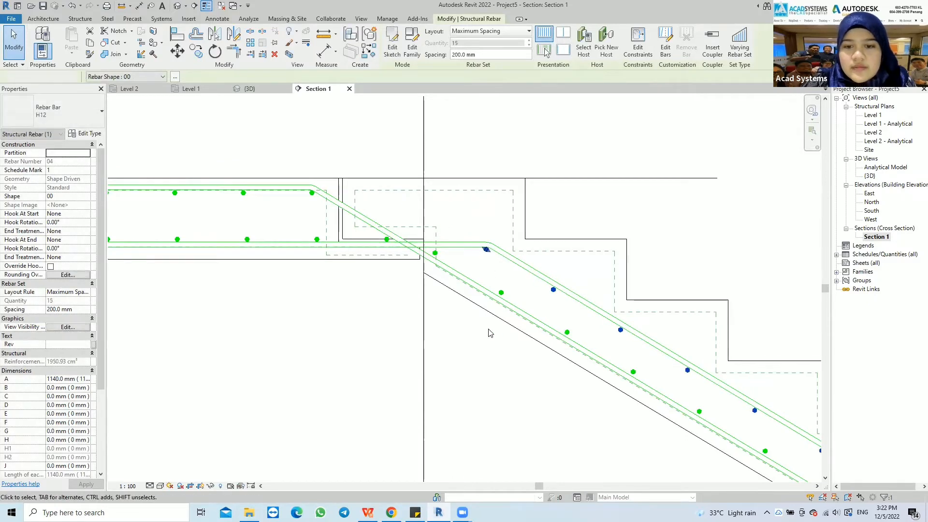
click(489, 330)
scroll(539, 334, down, 2)
middle_drag(599, 352, 375, 158)
middle_drag(603, 261, 247, 160)
middle_drag(528, 268, 326, 164)
middle_drag(614, 248, 574, 235)
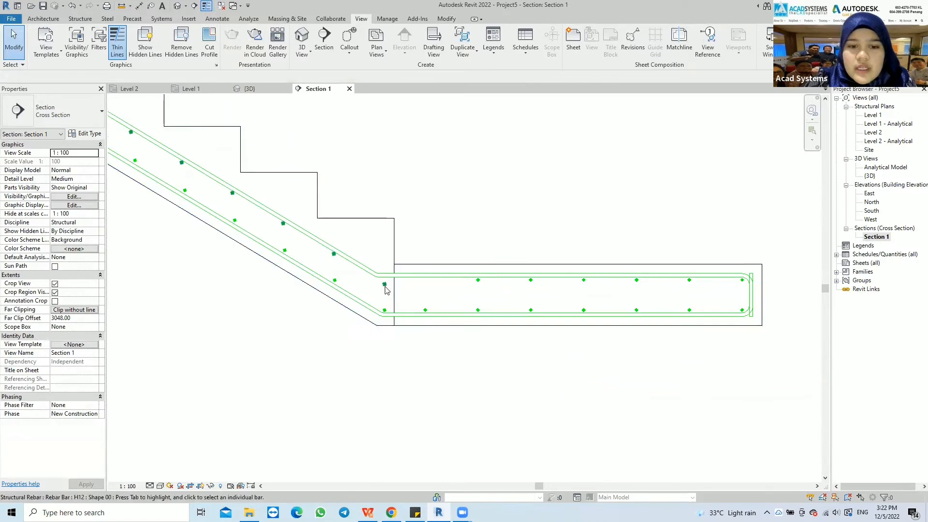
scroll(386, 289, up, 1)
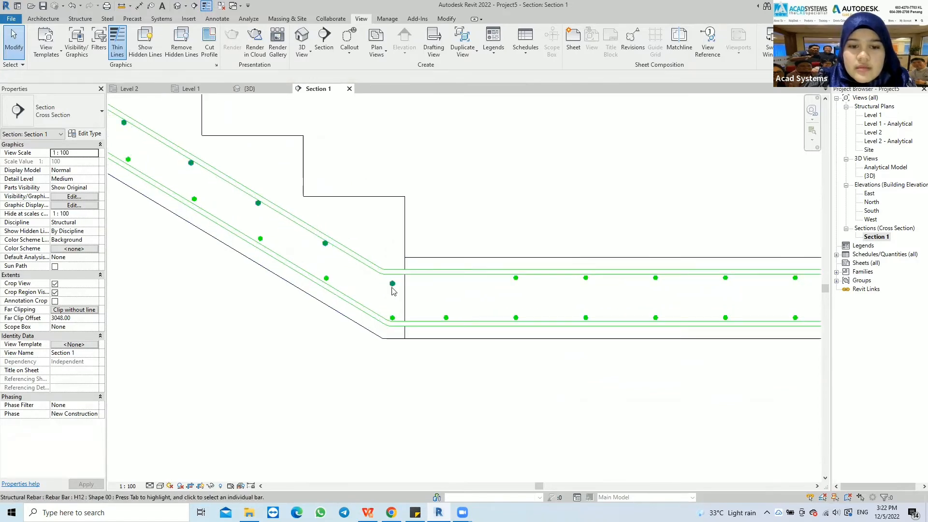
click(393, 285)
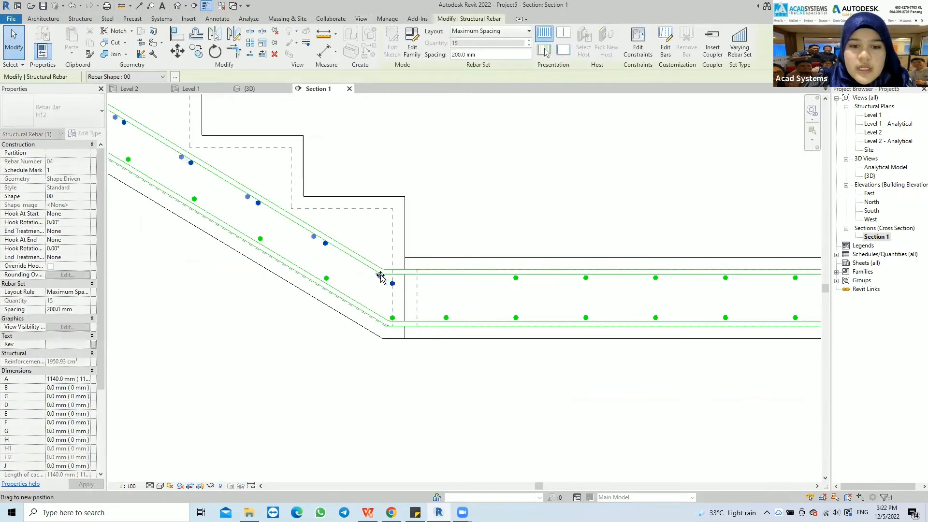
drag(380, 276, 380, 276)
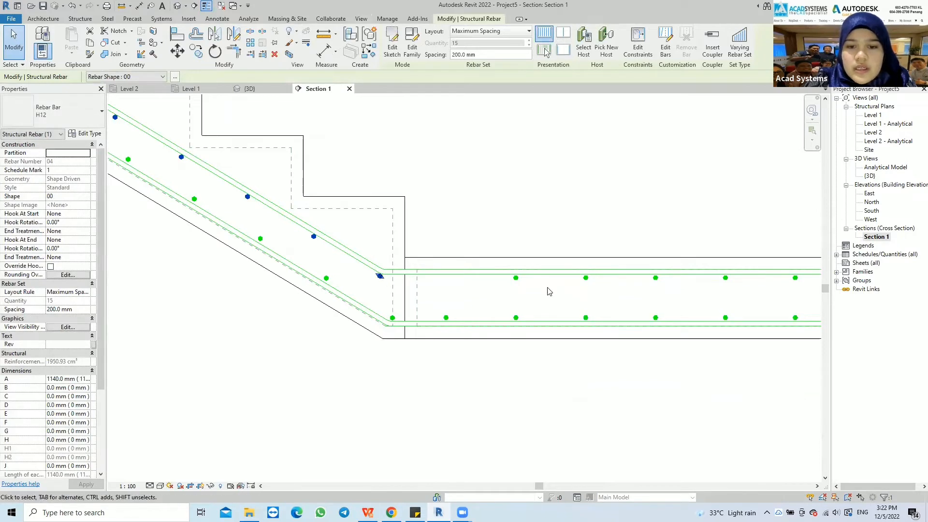
Extend the lower landing's top distribution bar set toward the flight to line up with the bottom set.
click(543, 271)
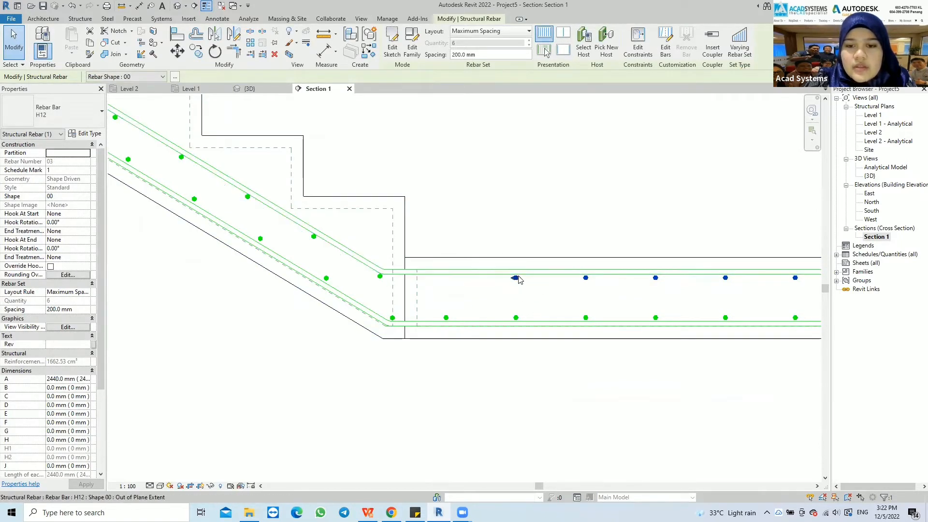
drag(513, 281, 445, 279)
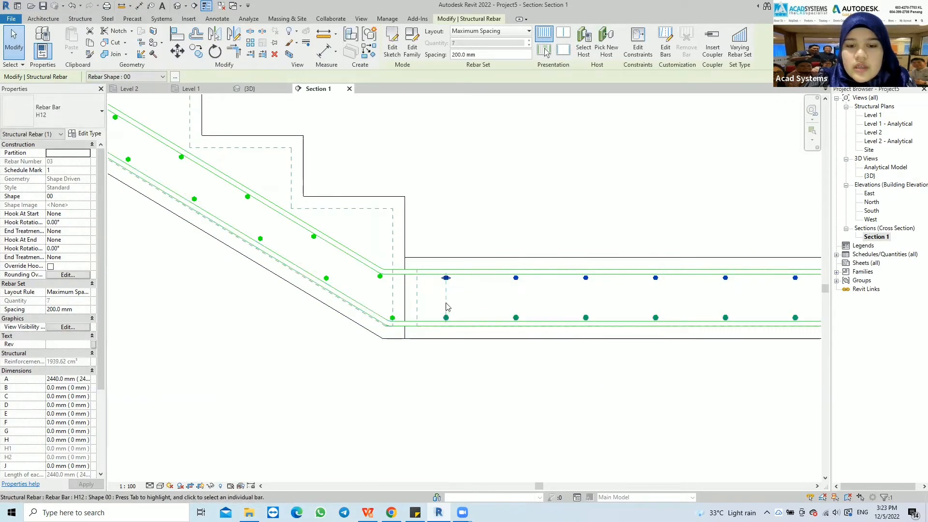
scroll(358, 301, down, 3)
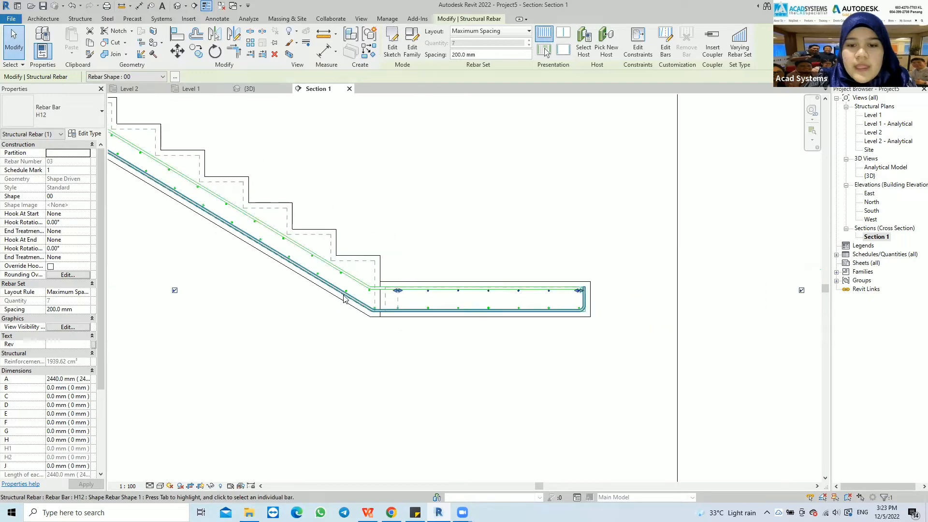
middle_drag(349, 297, 413, 303)
click(499, 343)
Sketch a rebar in the stair with a horizontal line across the upper landing and a sloping line about 1374 mm long down the flight.
scroll(227, 195, down, 3)
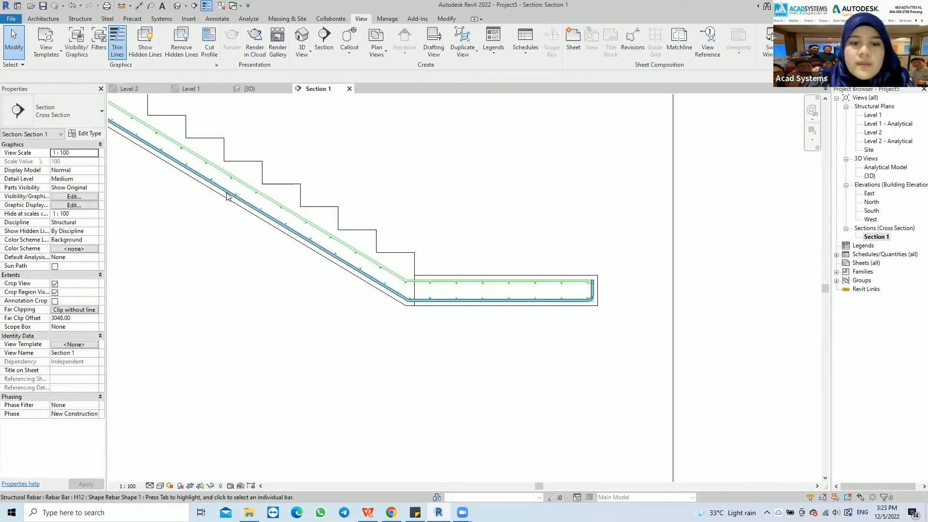
middle_drag(246, 206, 355, 265)
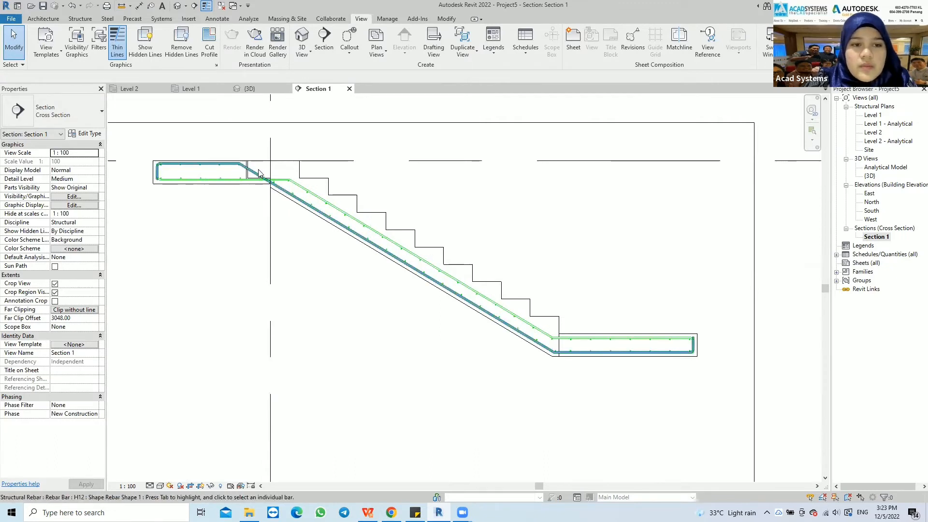
scroll(213, 166, up, 2)
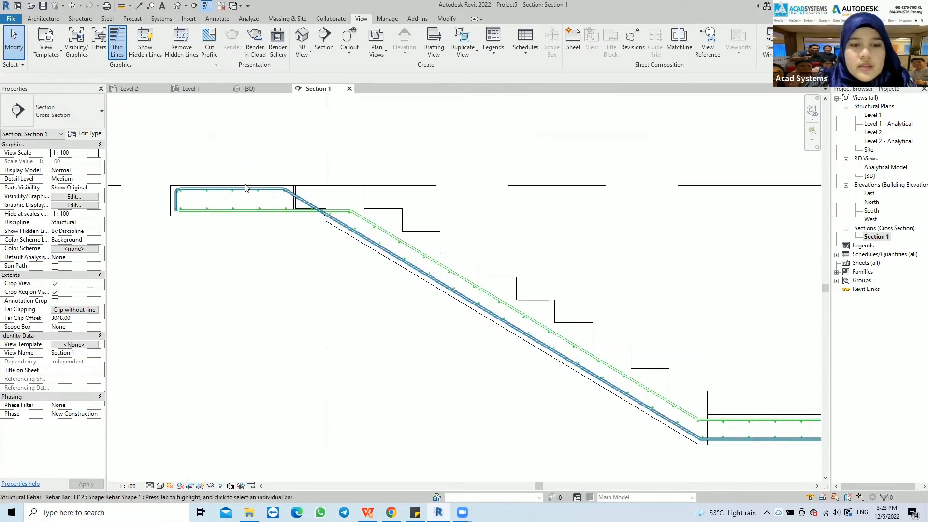
scroll(338, 203, up, 1)
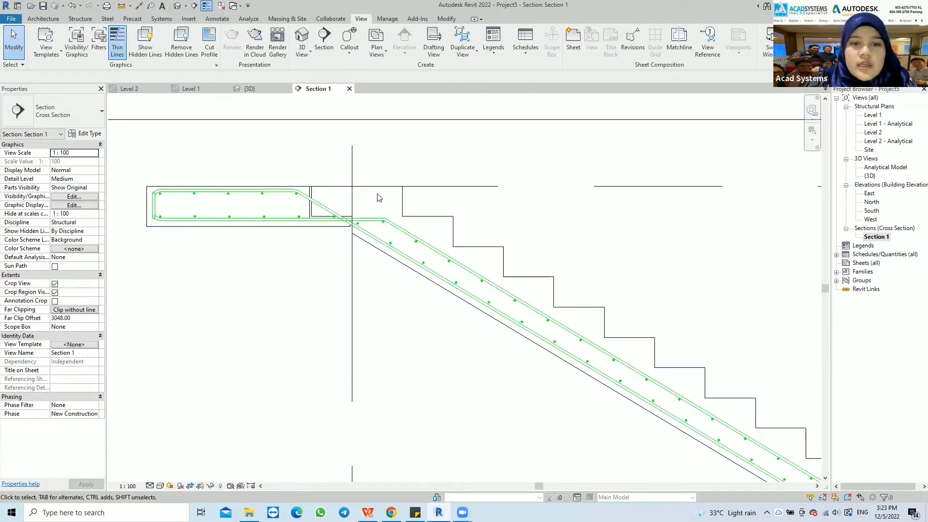
click(394, 197)
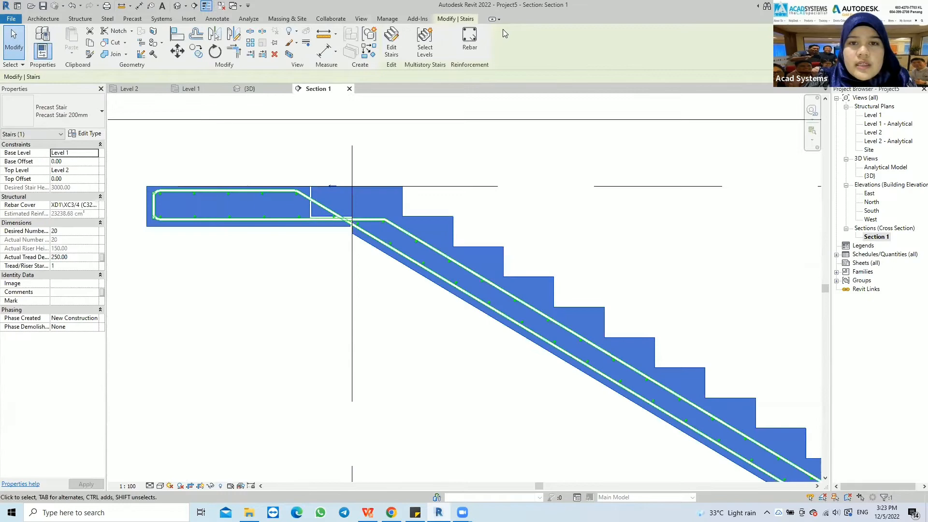
click(472, 44)
click(463, 41)
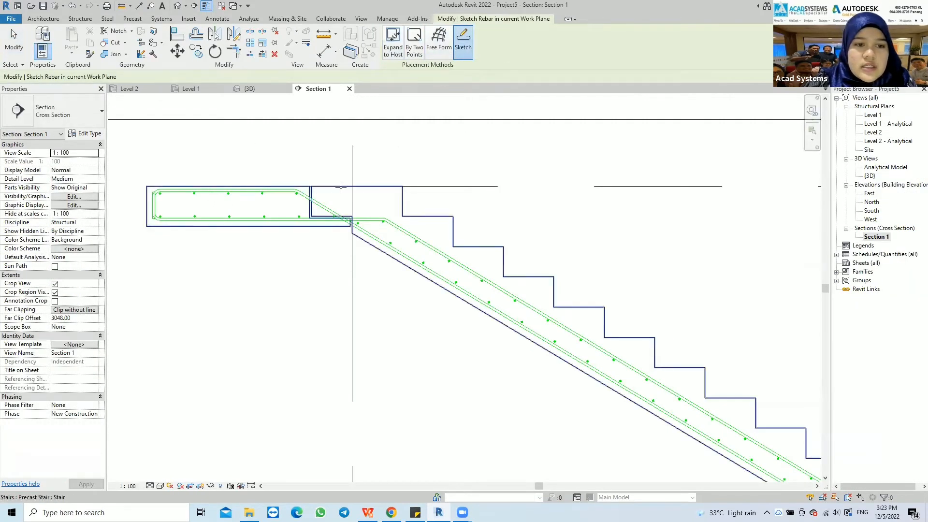
click(382, 199)
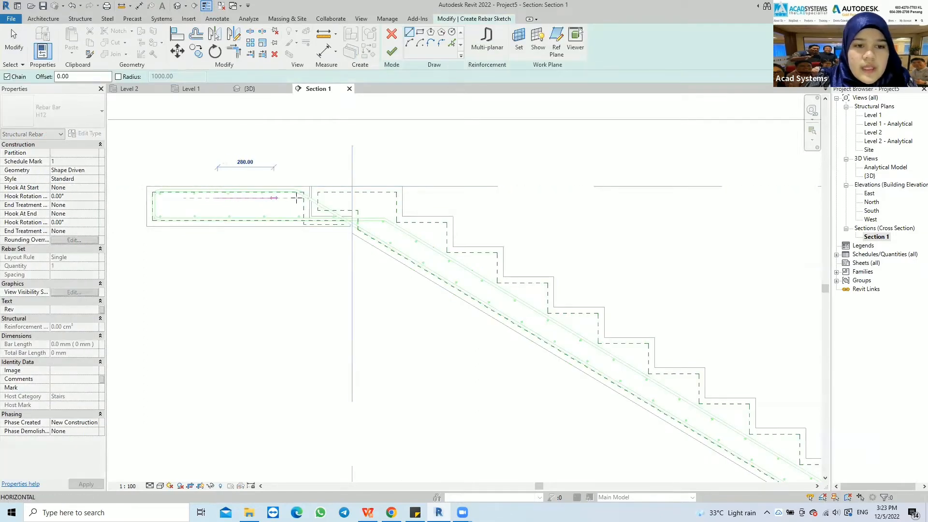
click(397, 200)
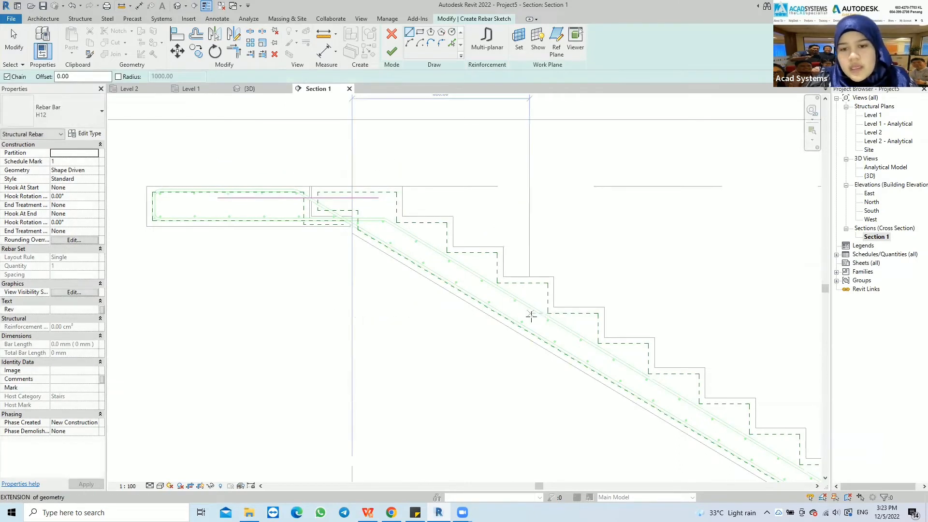
click(563, 335)
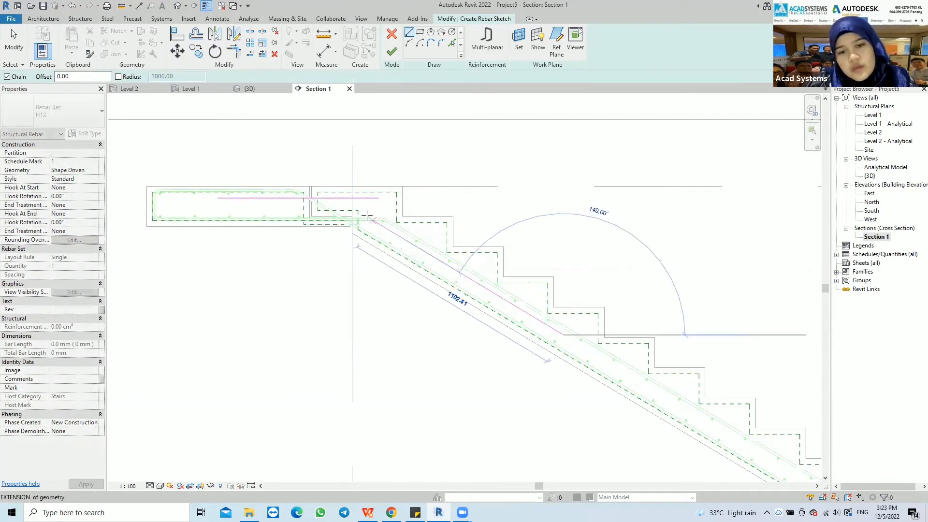
click(331, 195)
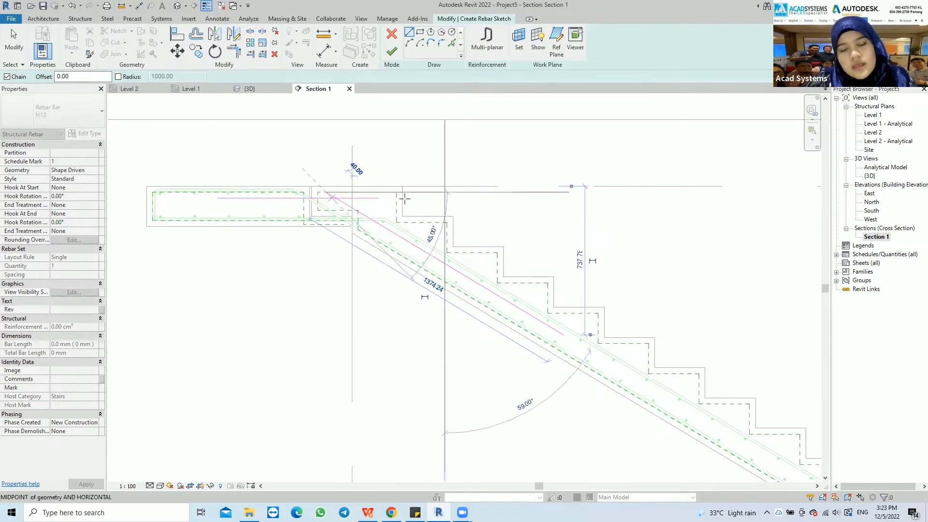
Trim the horizontal and sloping sketch lines into a corner, finish the rebar sketch and end rebar placement.
key(Escape)
key(Escape)
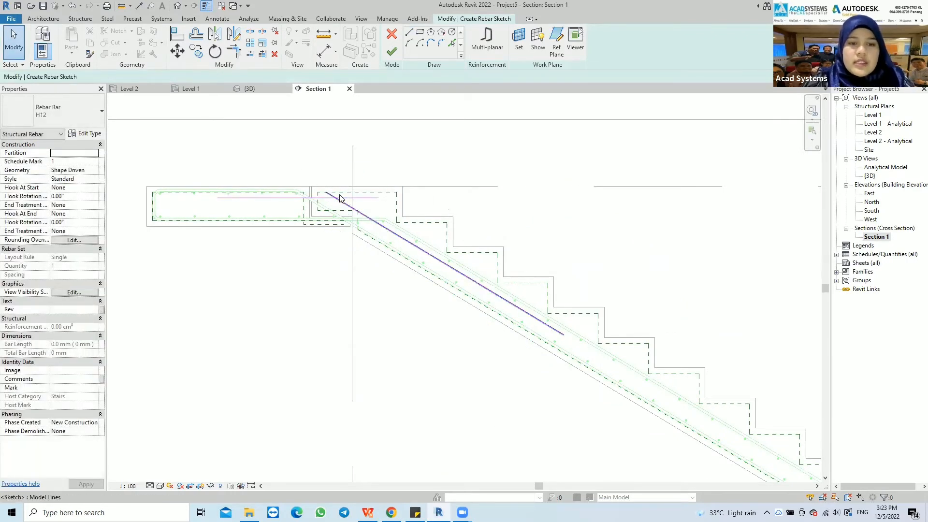
key(t)
key(r)
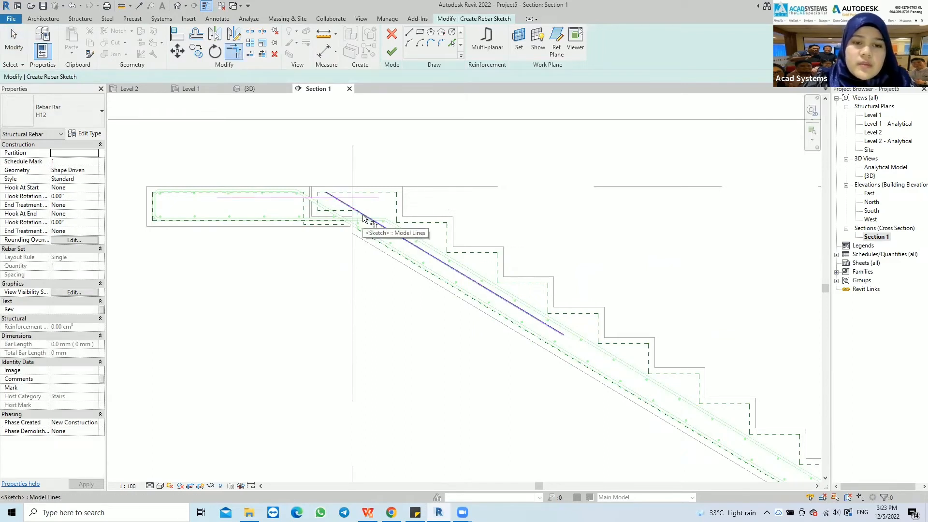
click(363, 215)
click(271, 198)
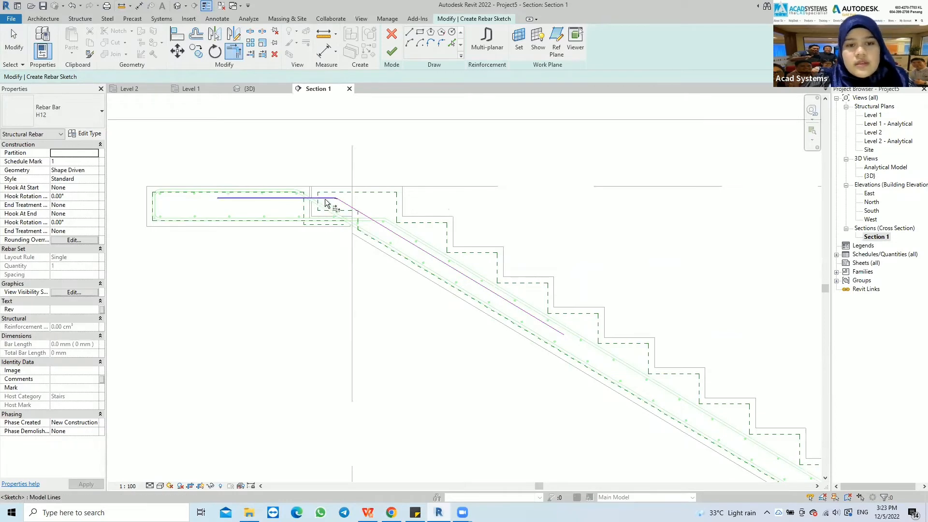
click(397, 53)
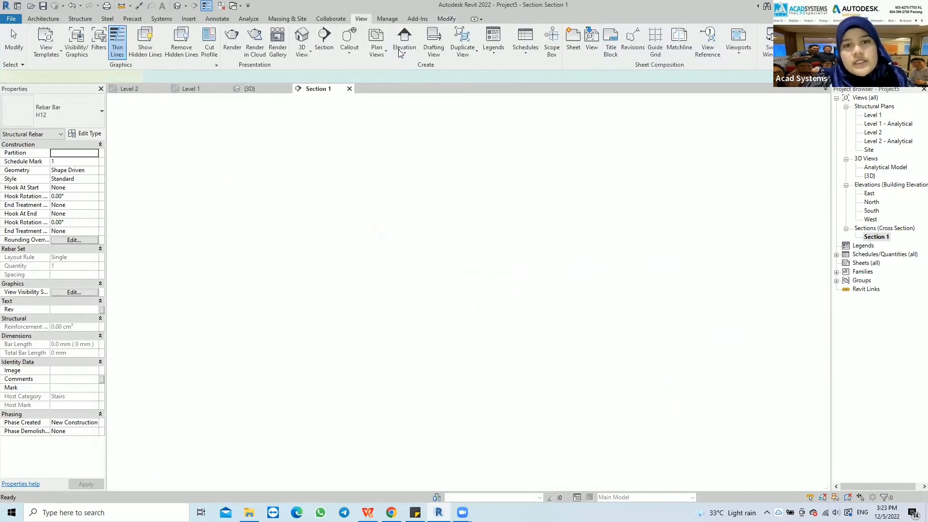
scroll(420, 270, down, 3)
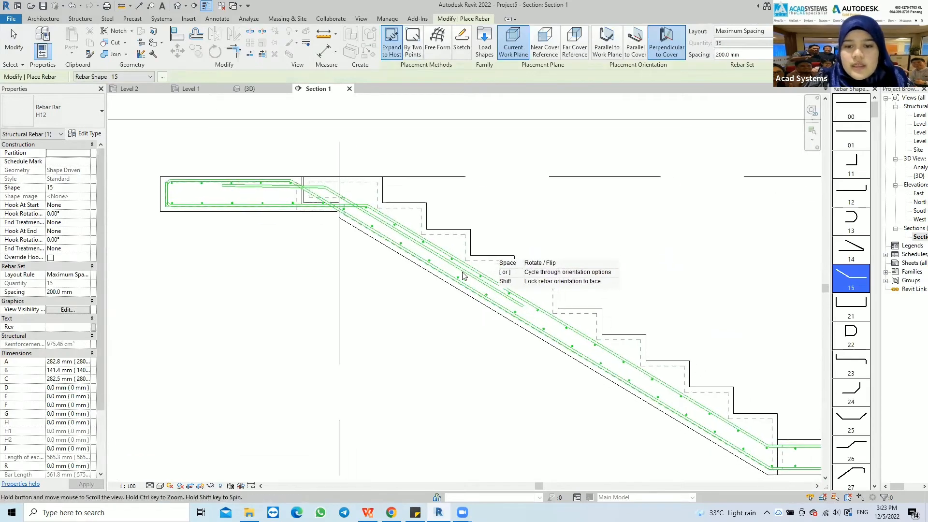
middle_drag(706, 382, 618, 357)
scroll(567, 312, down, 1)
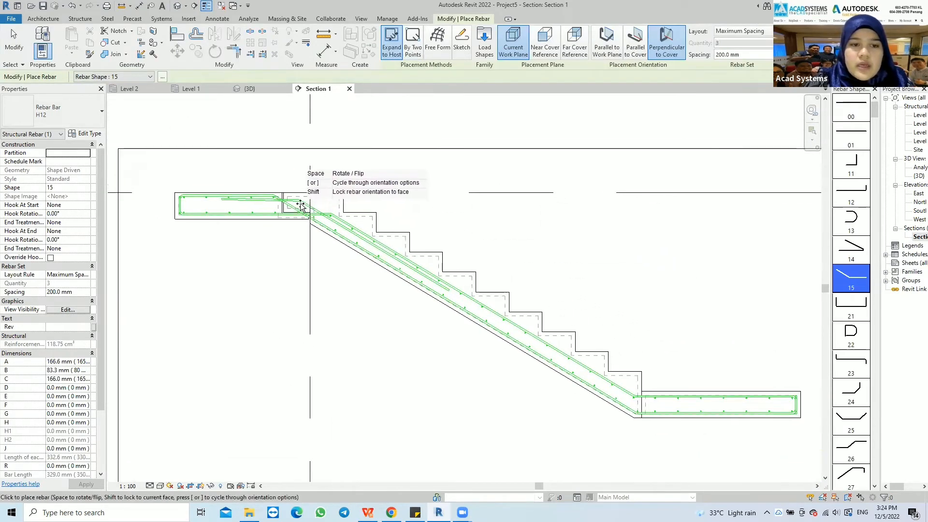
key(Escape)
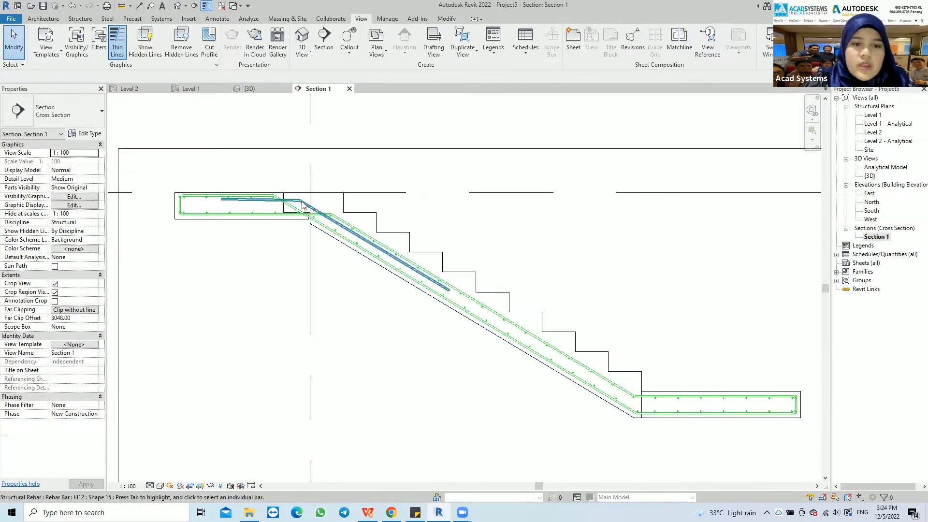
Select all rebar in the stair host and set its layout to Maximum Spacing at 200 mm.
click(304, 204)
right_click(303, 204)
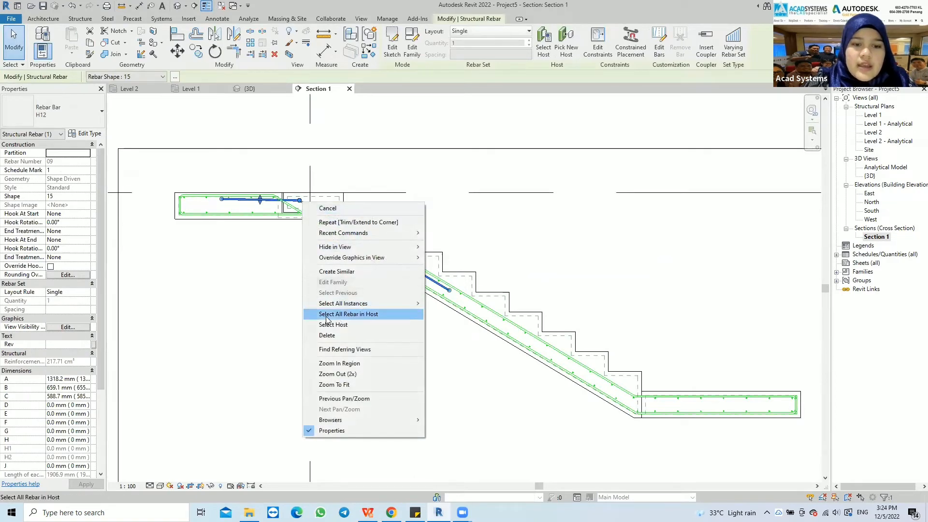
click(367, 314)
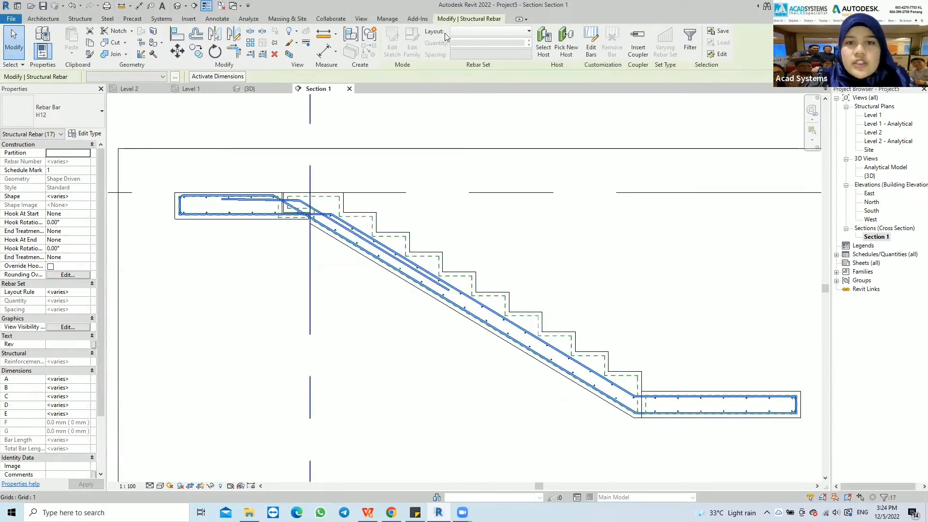
click(482, 34)
click(479, 59)
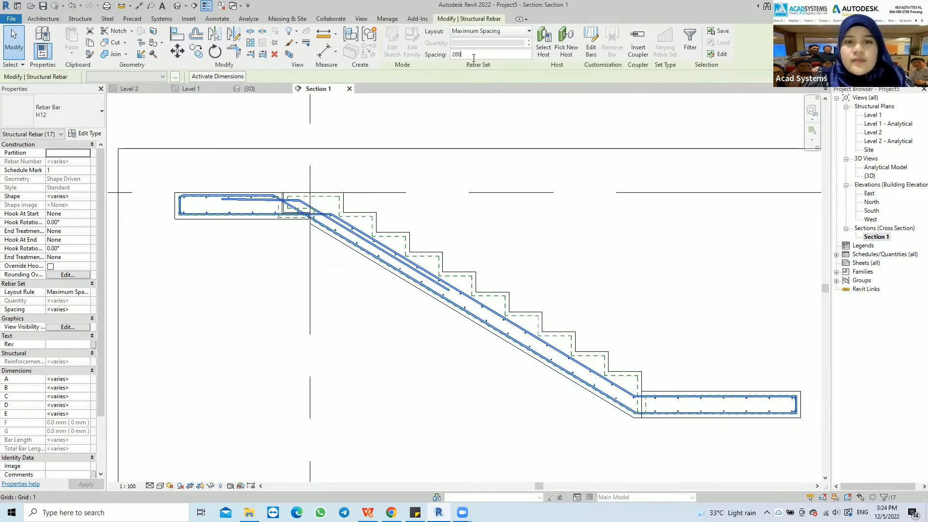
key(Return)
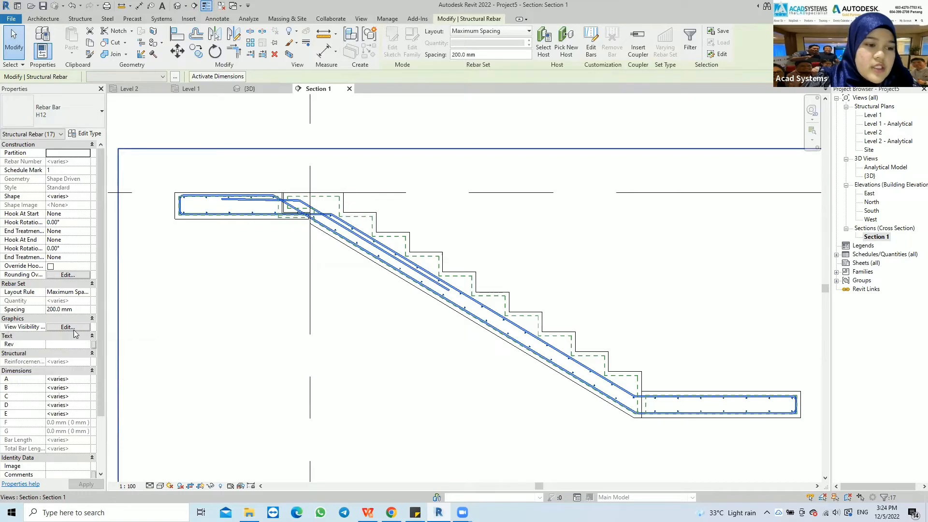
Show the selected rebar unobscured and as solid in the Analytical Model and {3D} views, and inspect the stair reinforcement in 3D.
click(64, 329)
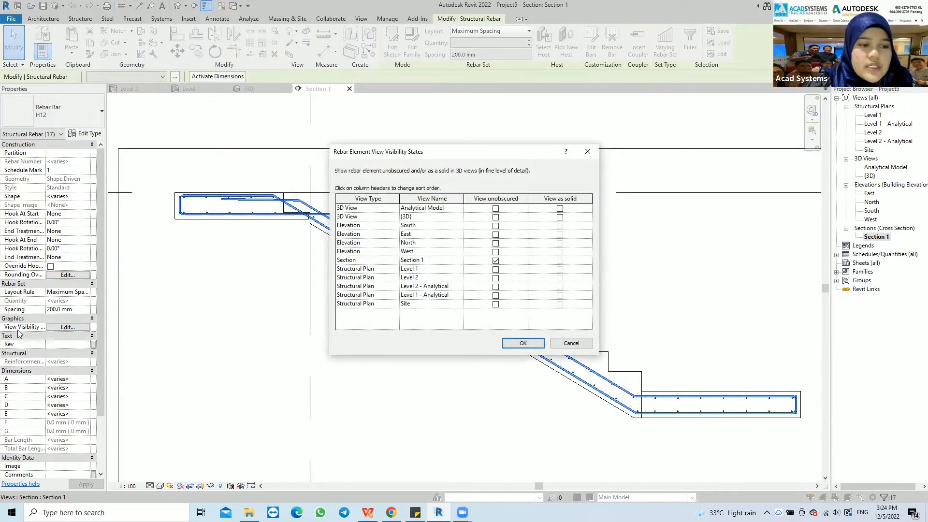
click(495, 217)
click(560, 217)
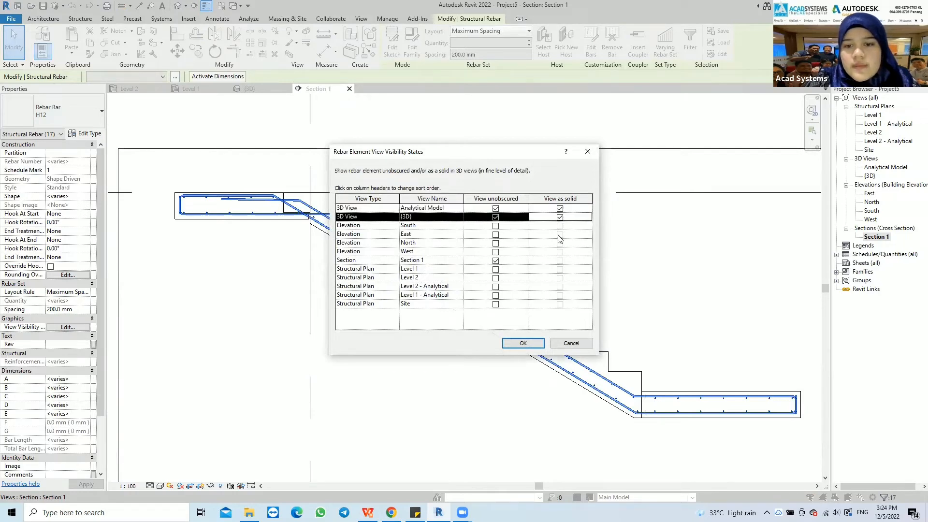
click(523, 344)
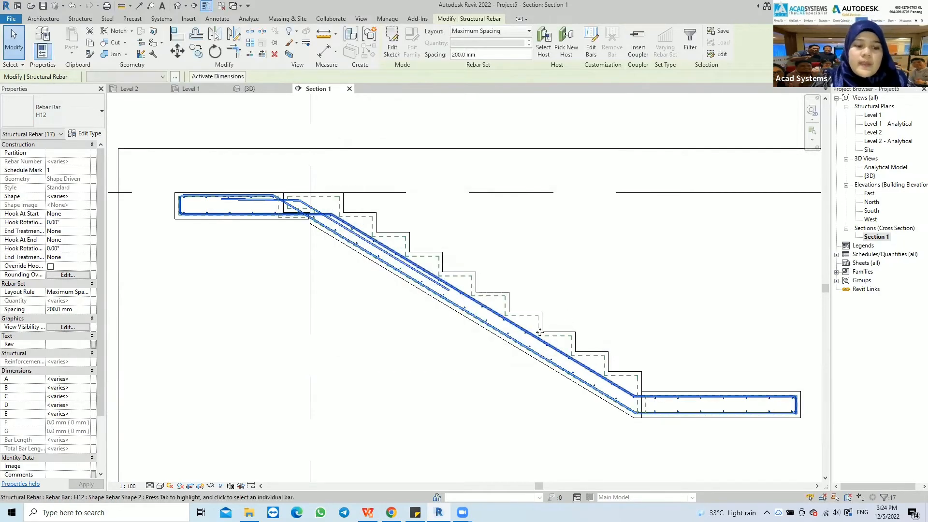
click(687, 190)
click(249, 89)
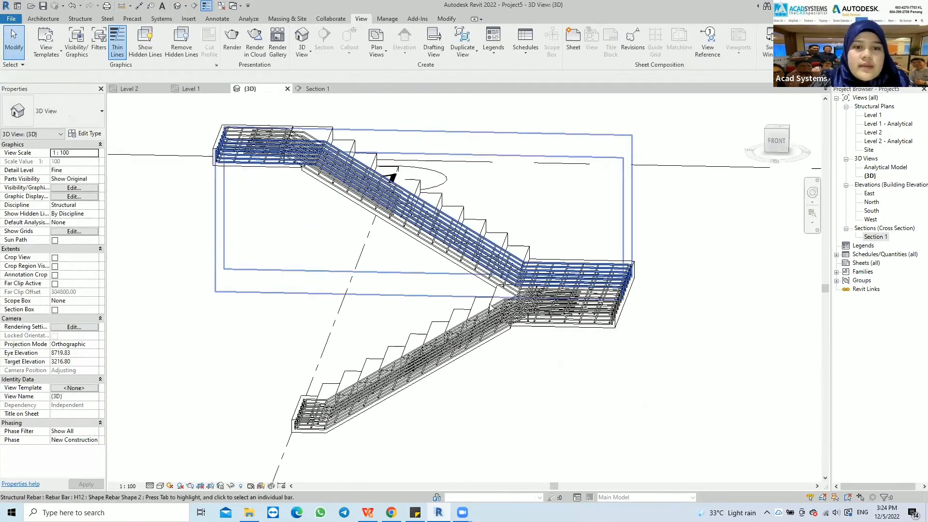
shift+middle_drag(570, 314, 507, 306)
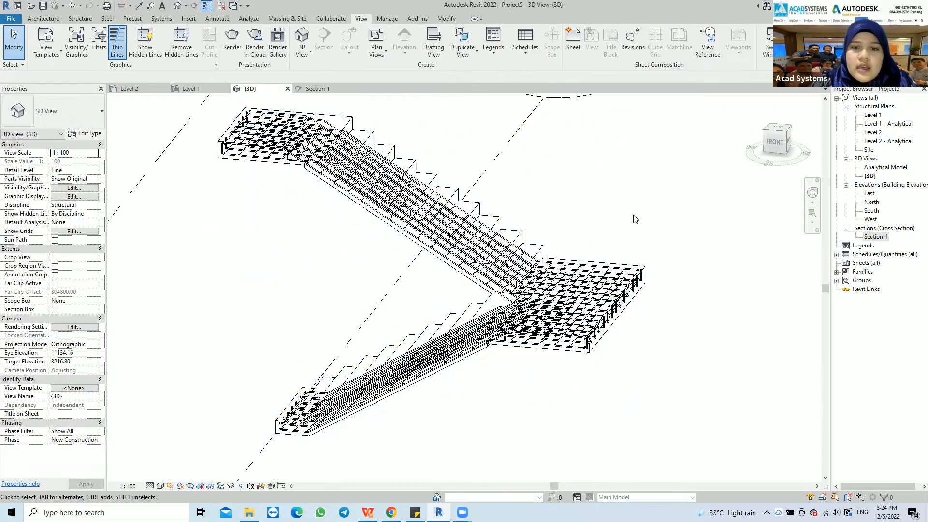
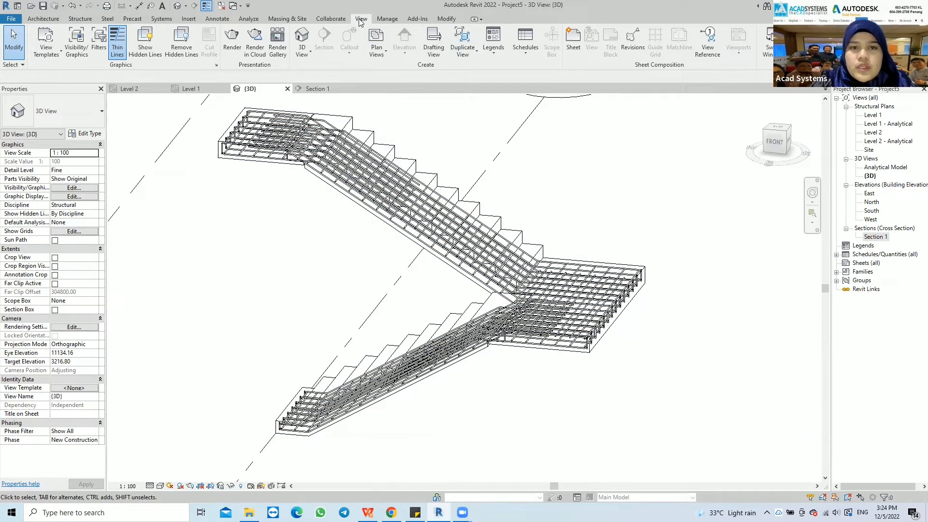
Create a new schedule for the Structural Rebar category in the New Construction phase.
click(524, 47)
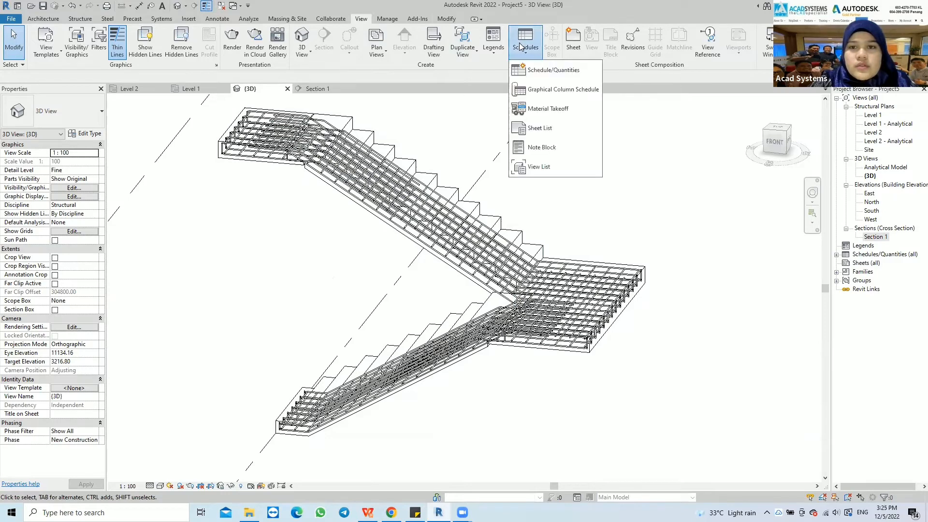
click(553, 72)
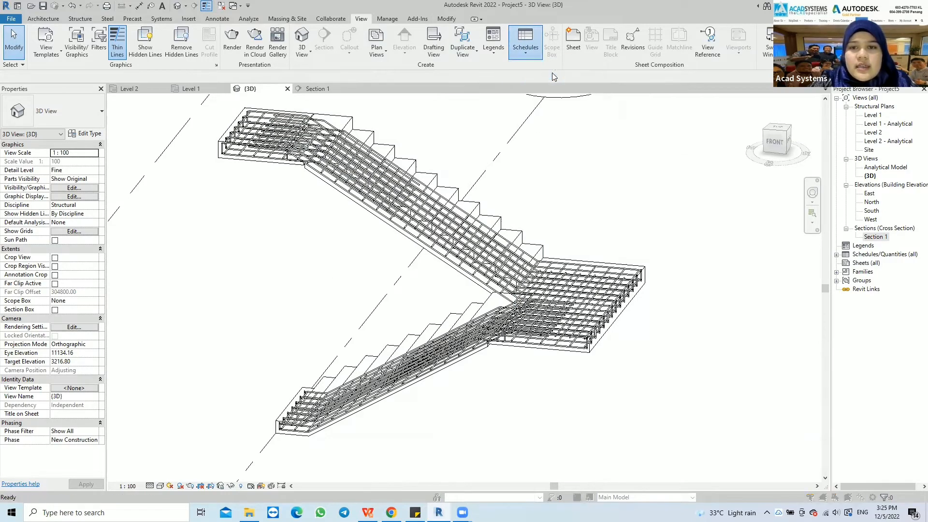
scroll(401, 251, down, 10)
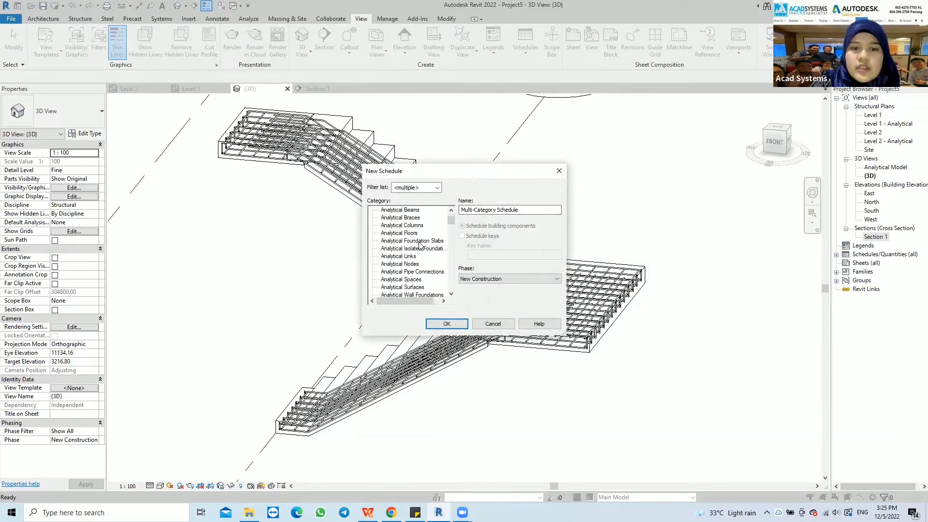
scroll(427, 248, down, 2)
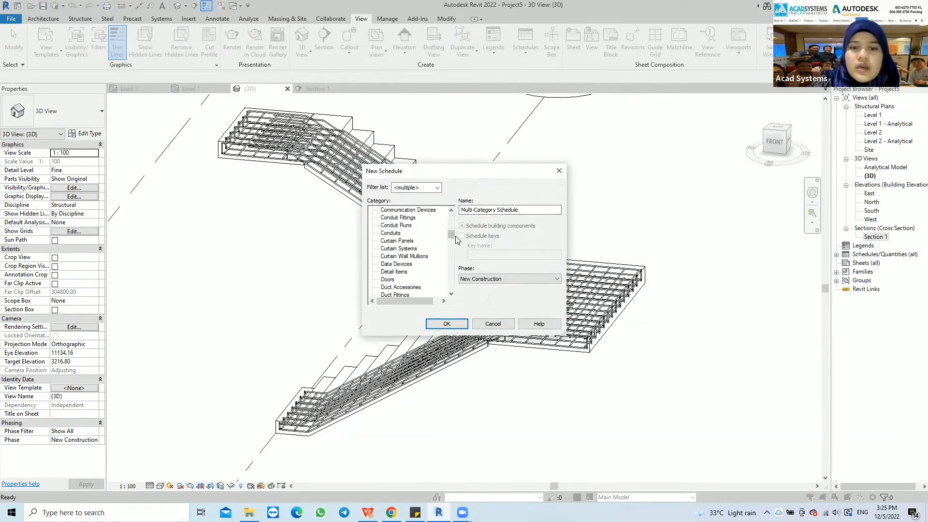
drag(453, 236, 451, 280)
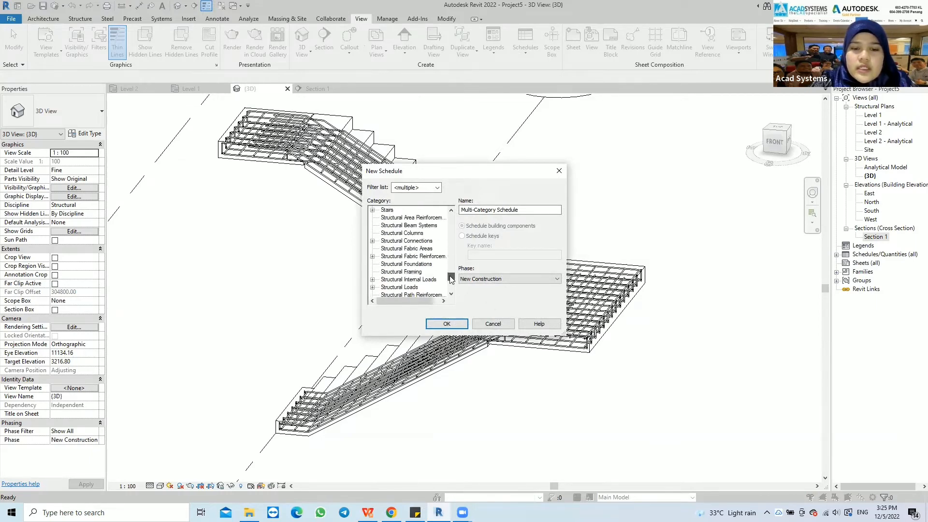
scroll(409, 265, down, 2)
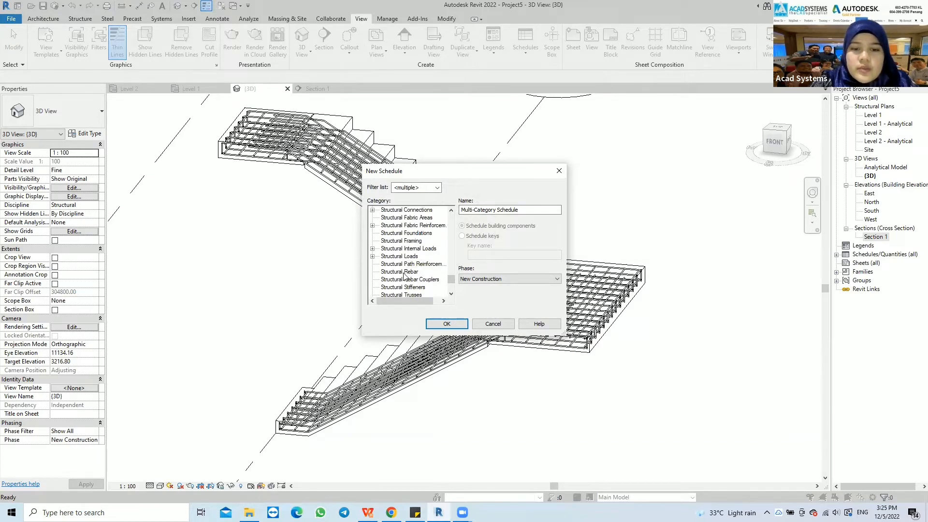
click(404, 273)
click(435, 323)
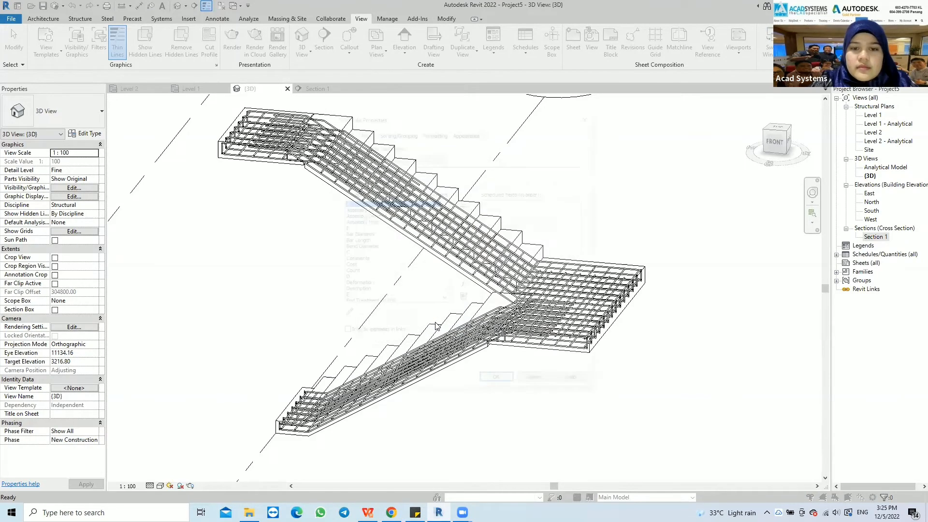
Add Schedule Mark as the first field of the rebar schedule.
scroll(362, 252, down, 9)
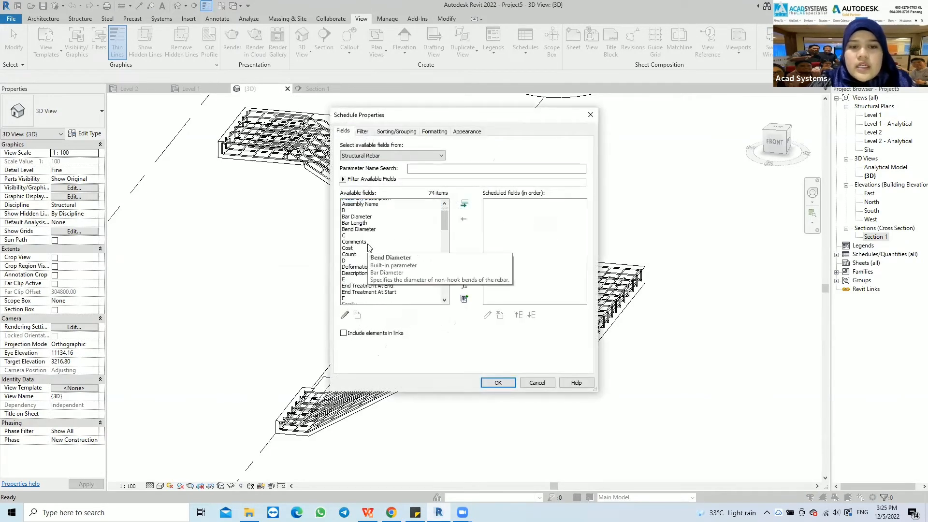
scroll(415, 253, down, 7)
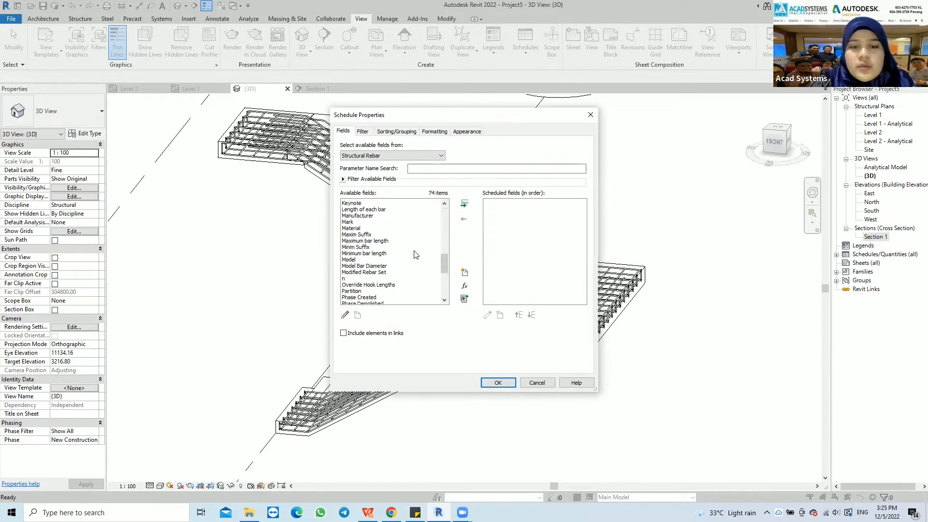
drag(444, 275, 445, 220)
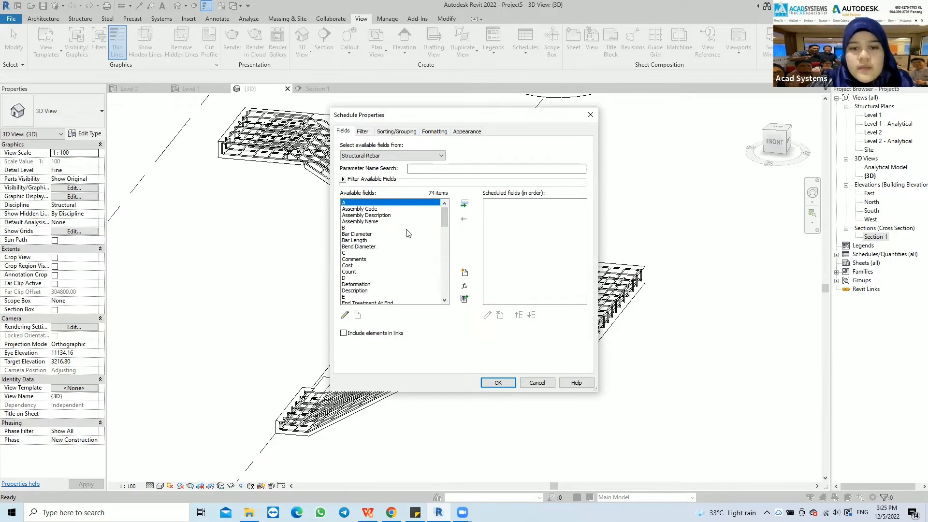
scroll(408, 234, down, 15)
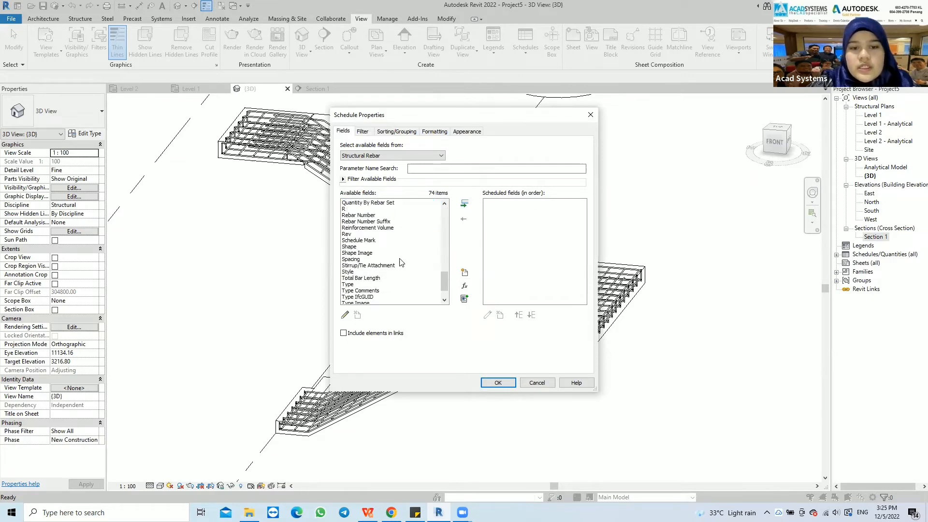
click(353, 241)
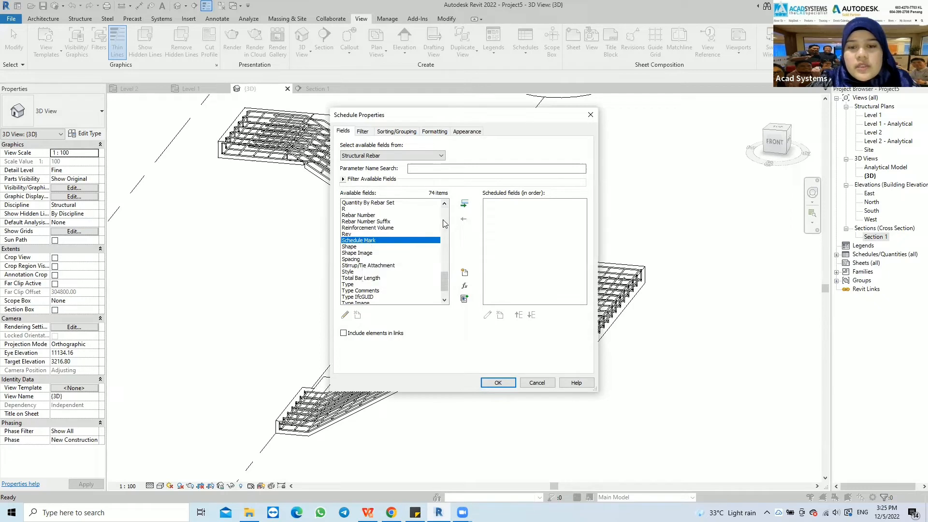
click(465, 205)
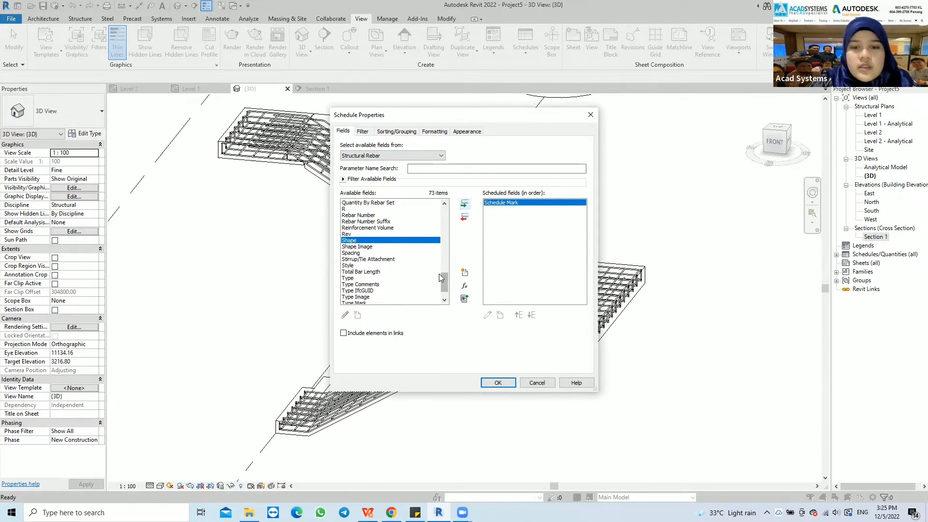
Add the Bar Diameter and Bar Length fields to the rebar schedule.
drag(441, 277, 447, 217)
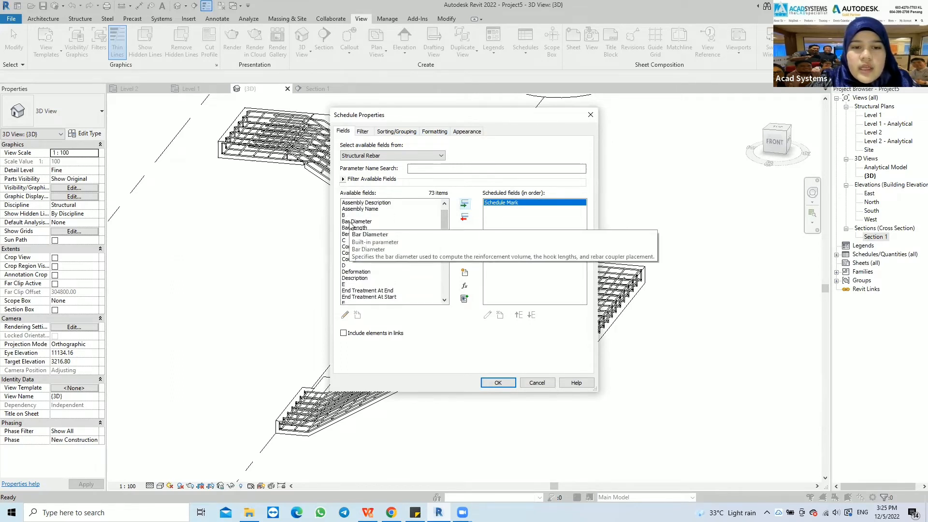
click(354, 221)
click(464, 206)
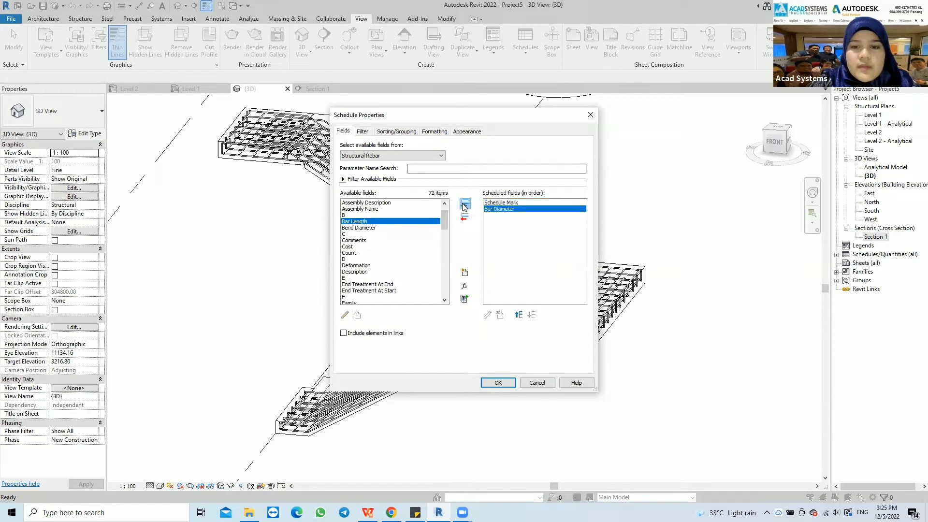
click(465, 206)
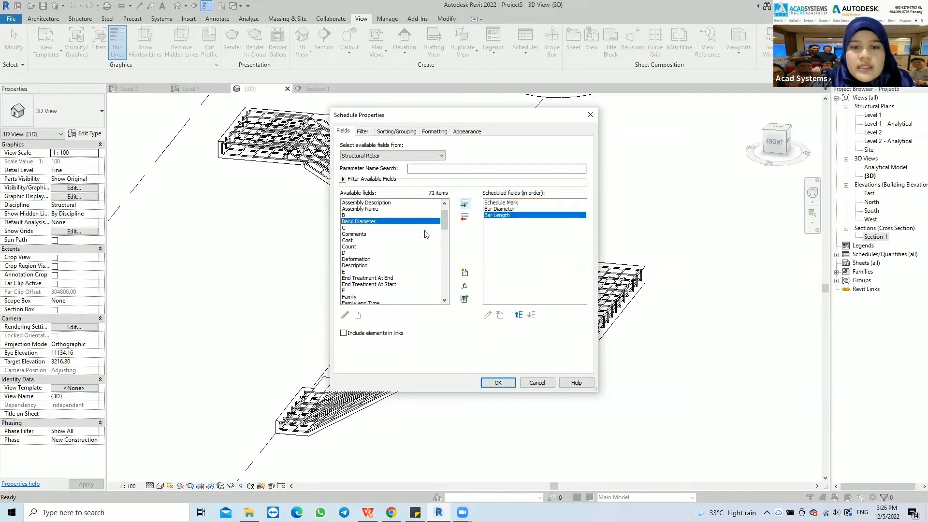
Add the bar dimension fields A, B, C, D and E to the rebar schedule in that order.
drag(446, 230, 447, 221)
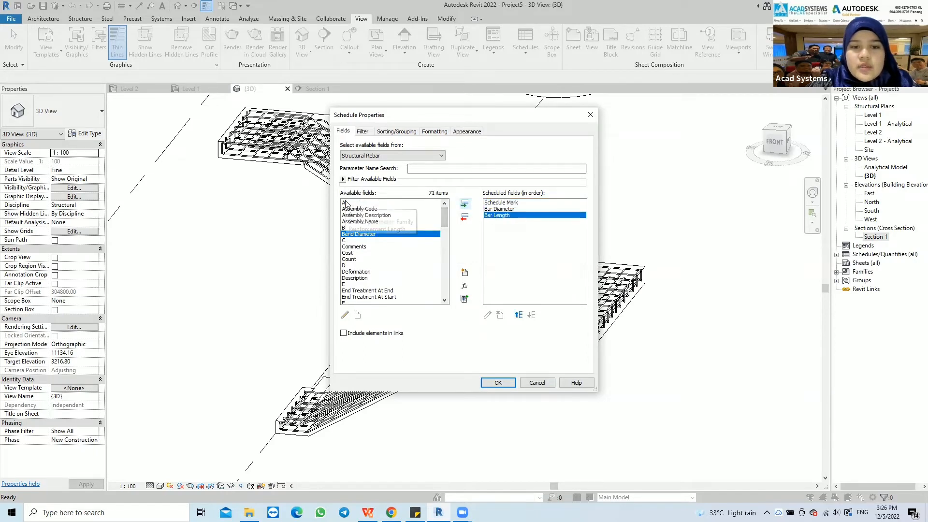
click(355, 203)
click(464, 207)
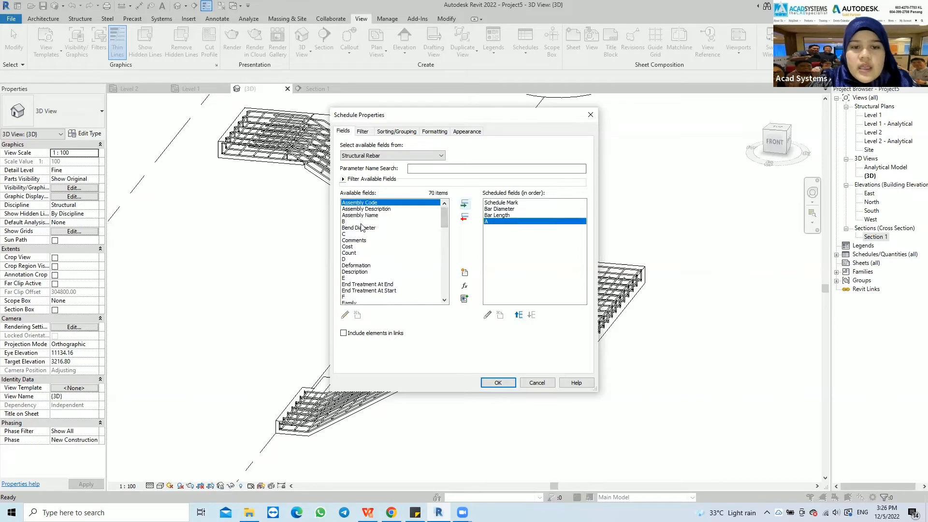
click(362, 222)
click(464, 206)
click(390, 228)
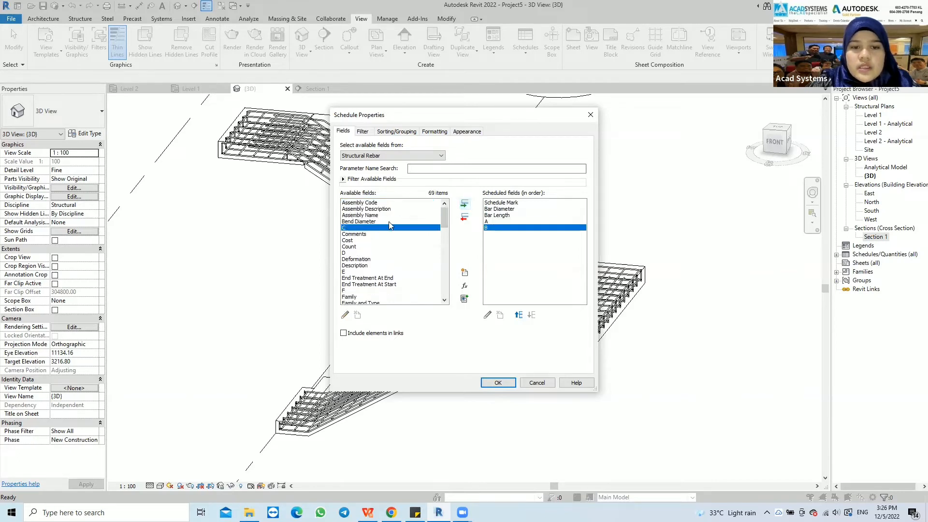
click(468, 204)
click(361, 246)
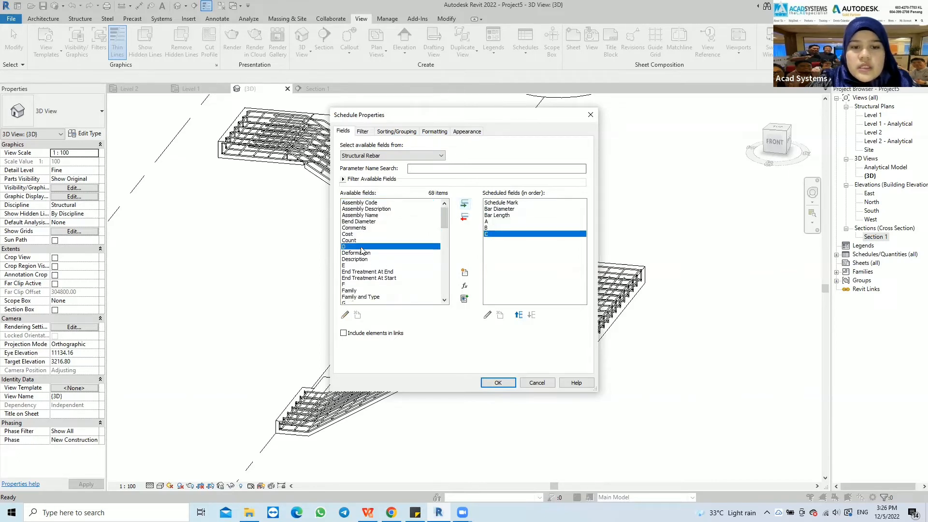
click(464, 206)
click(464, 205)
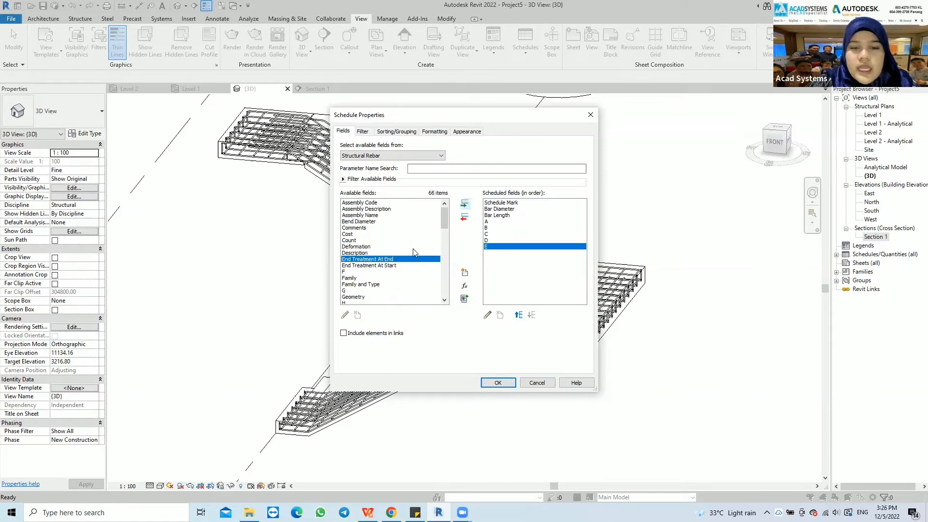
Add Total Bar Length as the last scheduled field and generate the rebar schedule.
drag(443, 217, 445, 290)
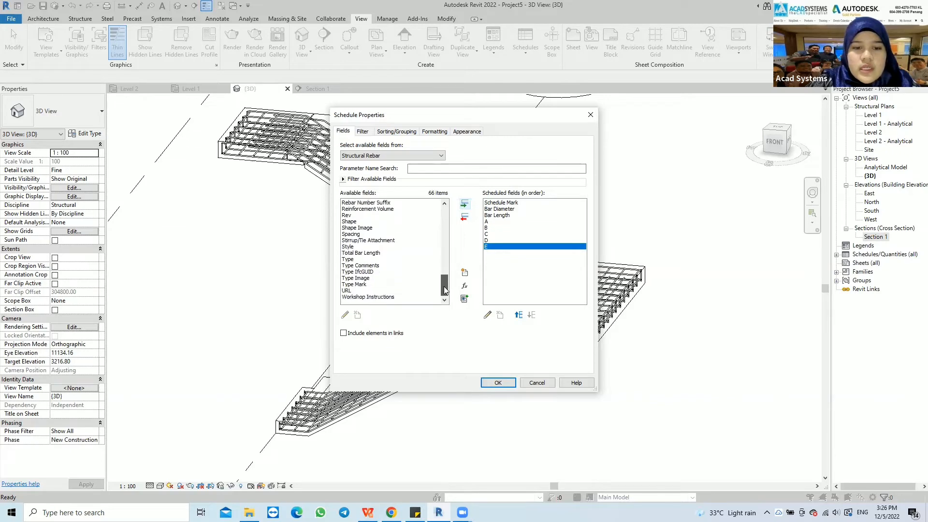
click(355, 253)
click(464, 204)
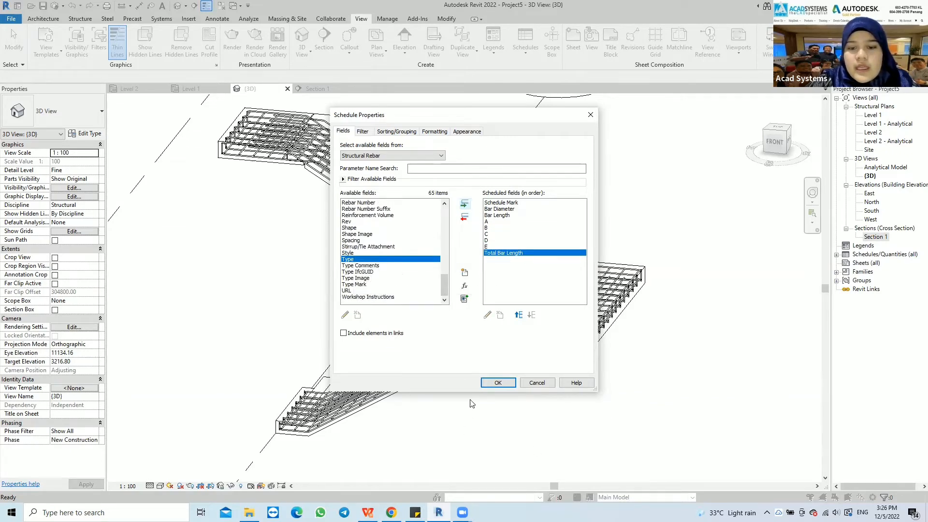
click(489, 384)
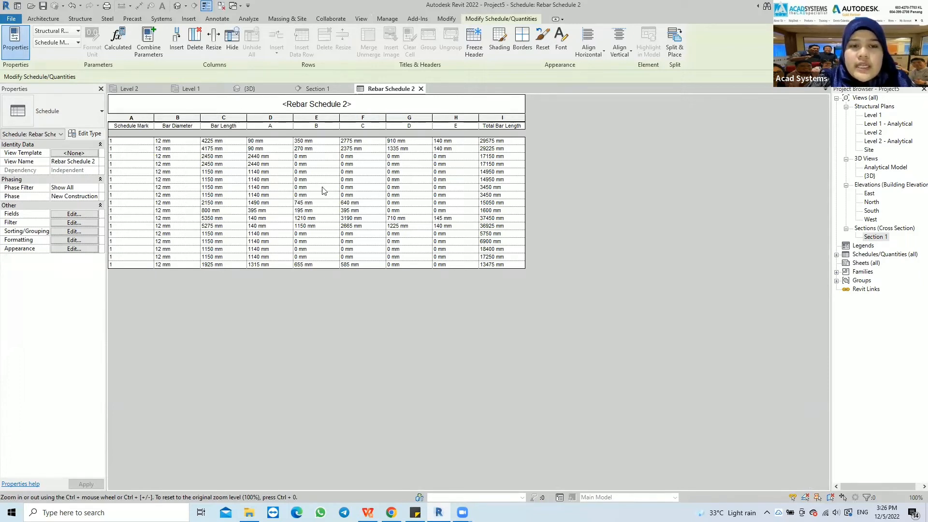
Format the rebar schedule's title as bold Arial text with a 4 mm font size, keeping the font colour black.
click(344, 104)
drag(348, 101, 274, 99)
click(272, 100)
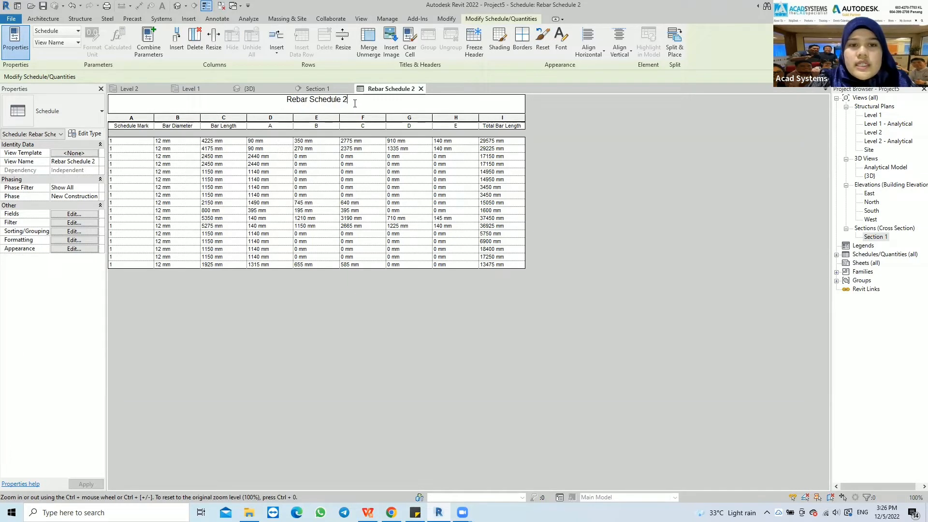
click(559, 47)
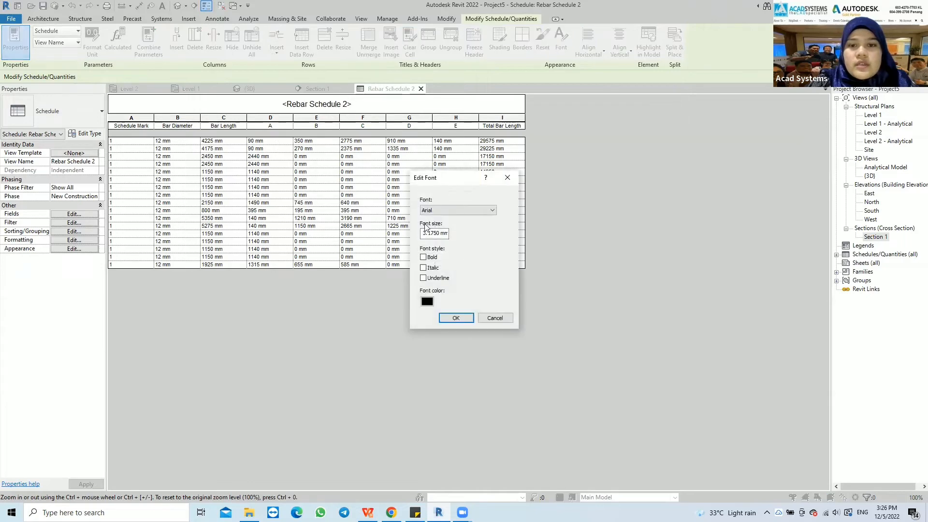
click(438, 211)
scroll(452, 315, down, 18)
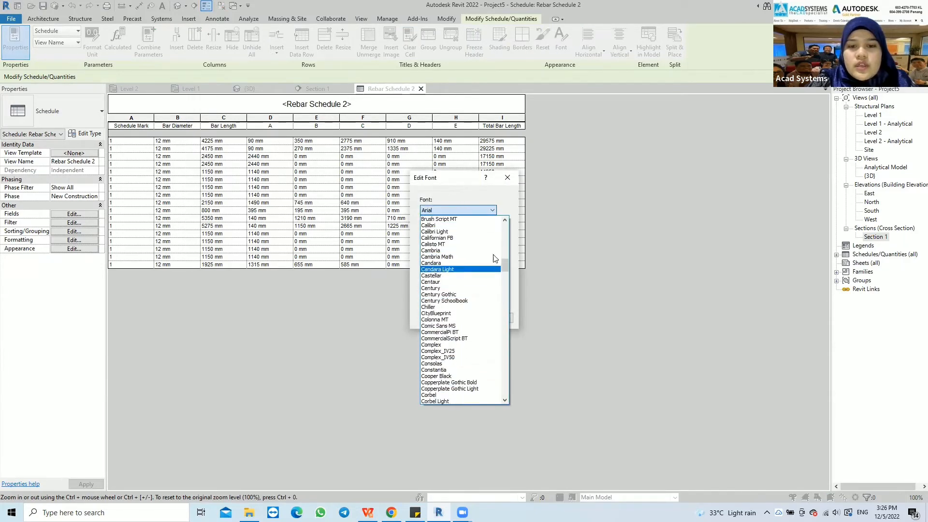
click(457, 210)
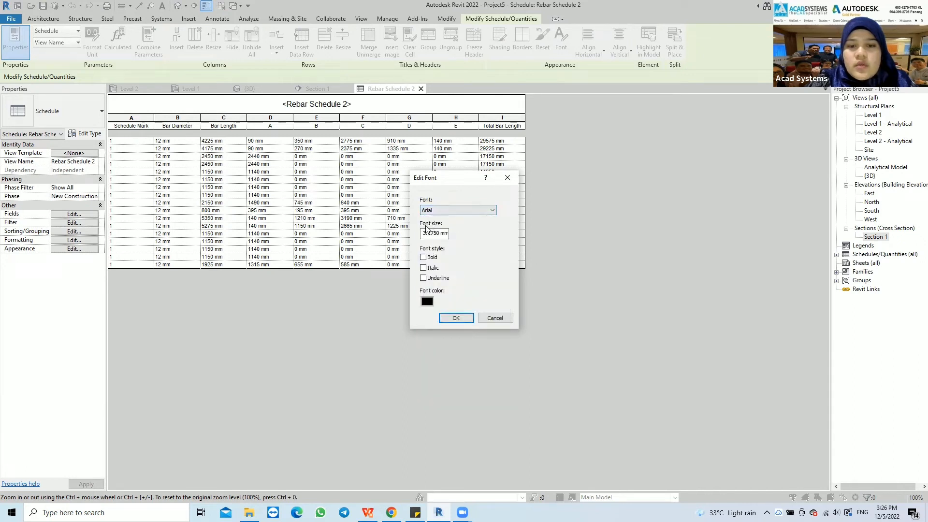
double_click(441, 233)
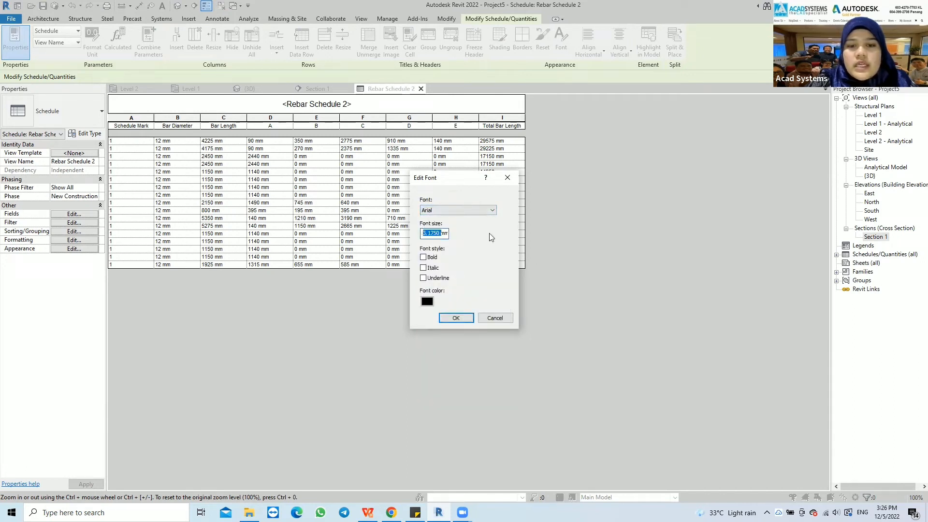
text(4)
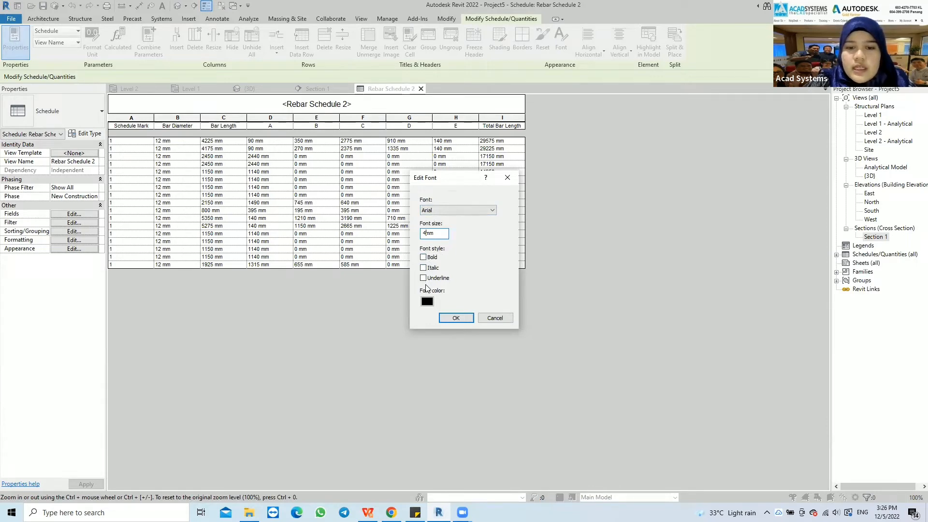
click(427, 301)
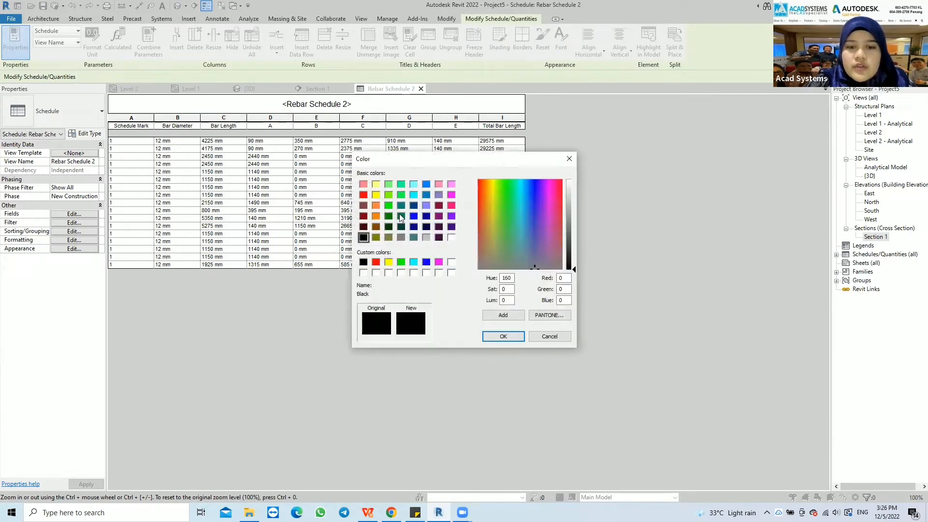
click(569, 158)
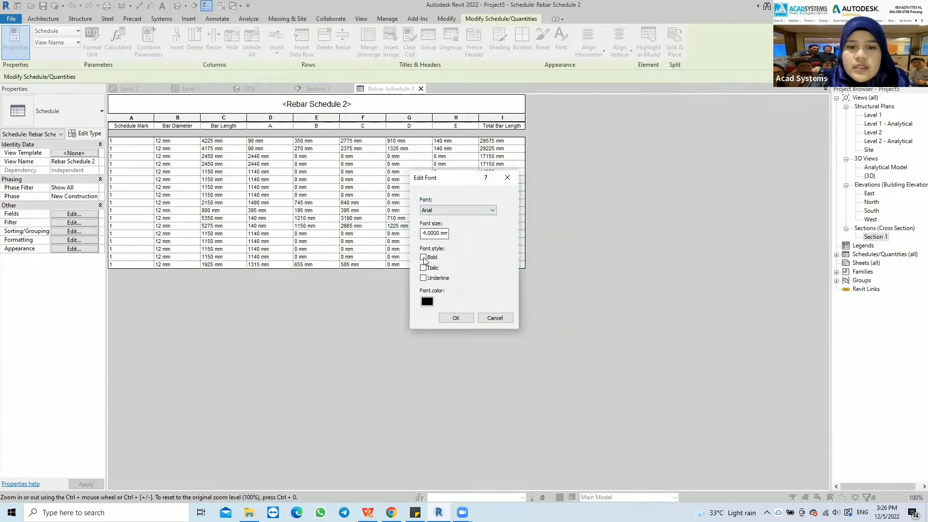
click(459, 319)
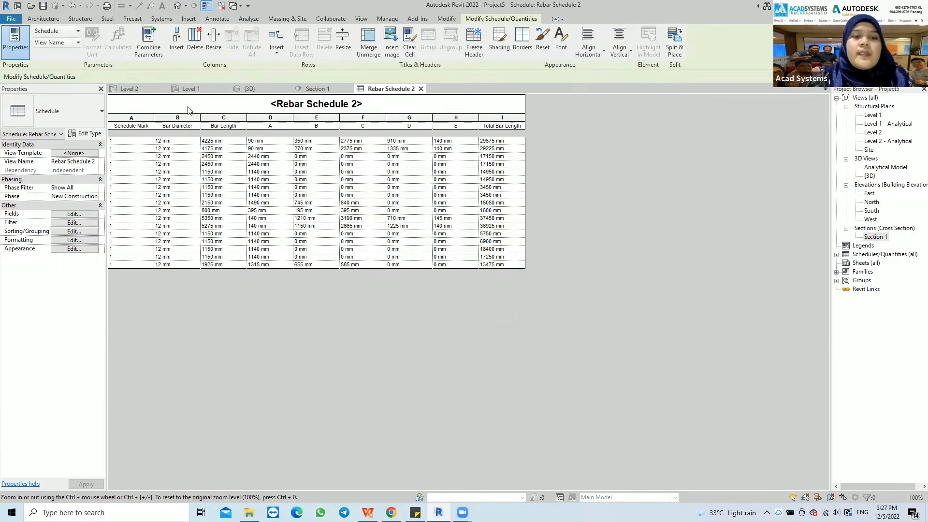
Shade the rebar schedule's title row blue with colour RGB 000-128-192.
click(167, 110)
click(109, 107)
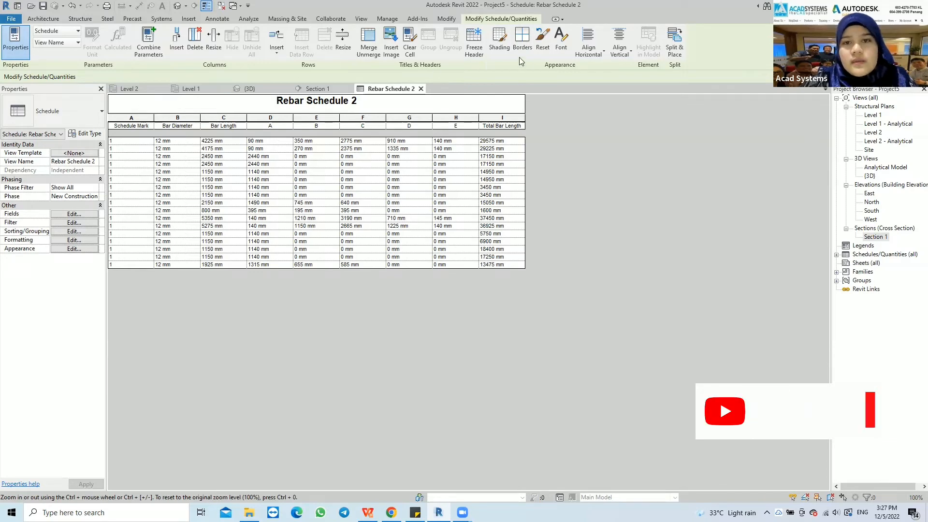
click(492, 51)
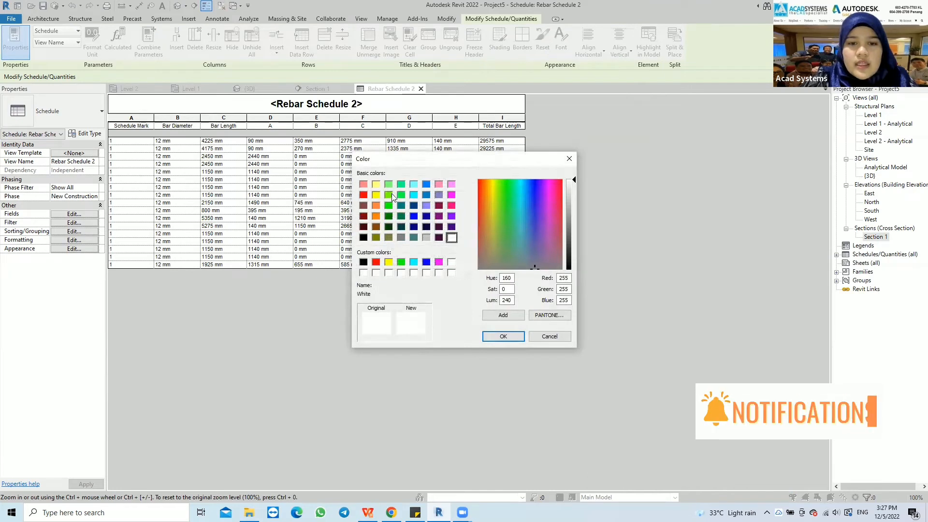
click(426, 195)
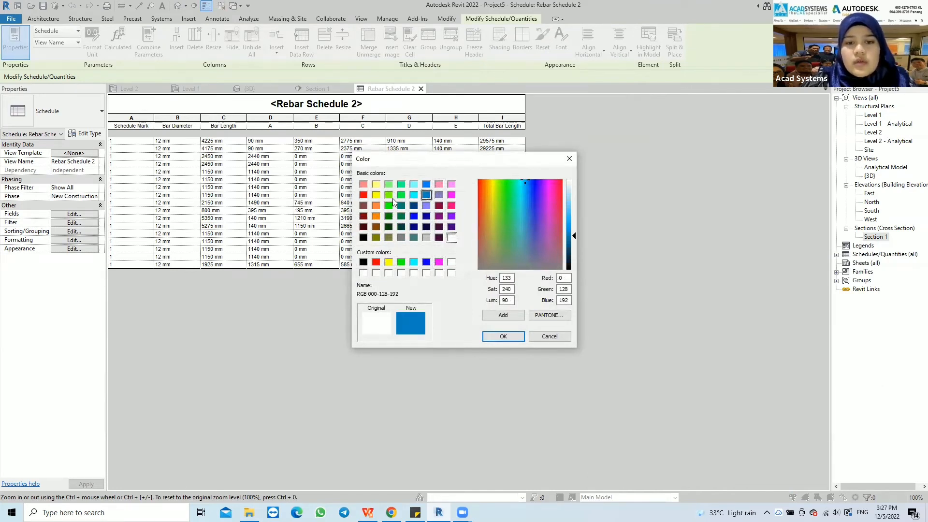
click(389, 196)
click(426, 194)
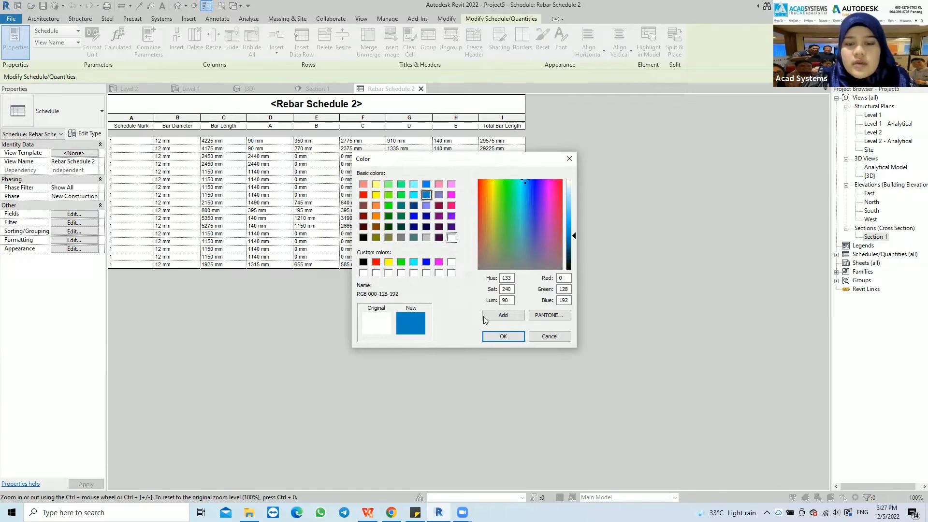
click(503, 336)
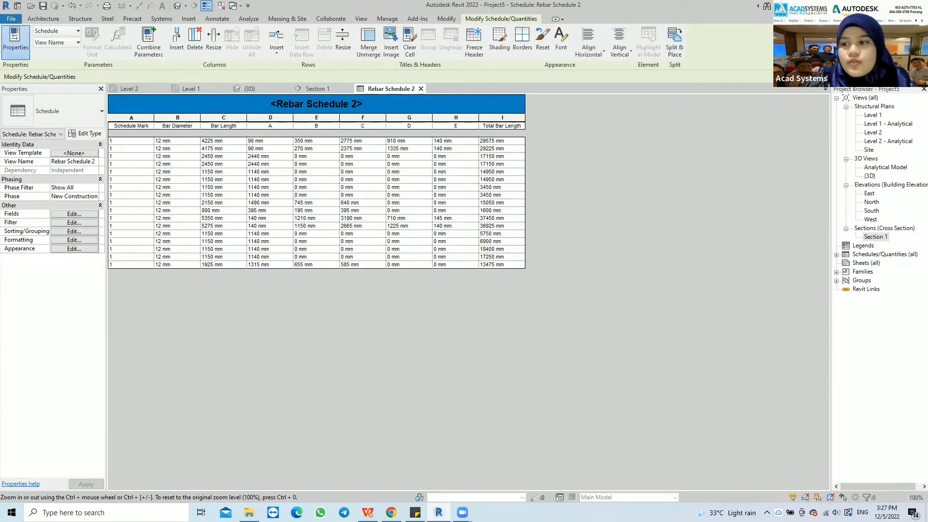
Create a new sheet using the A3 titleblock loaded from the Title Blocks family folder.
click(861, 265)
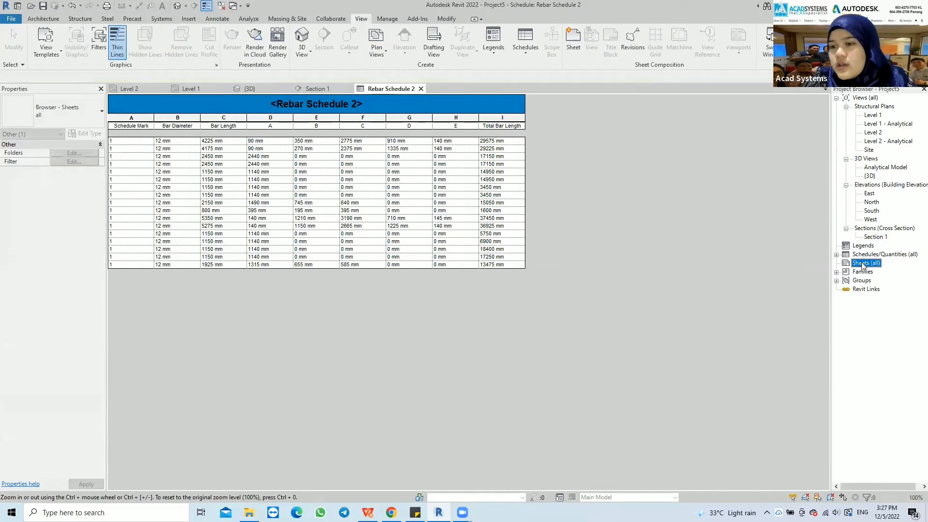
right_click(868, 266)
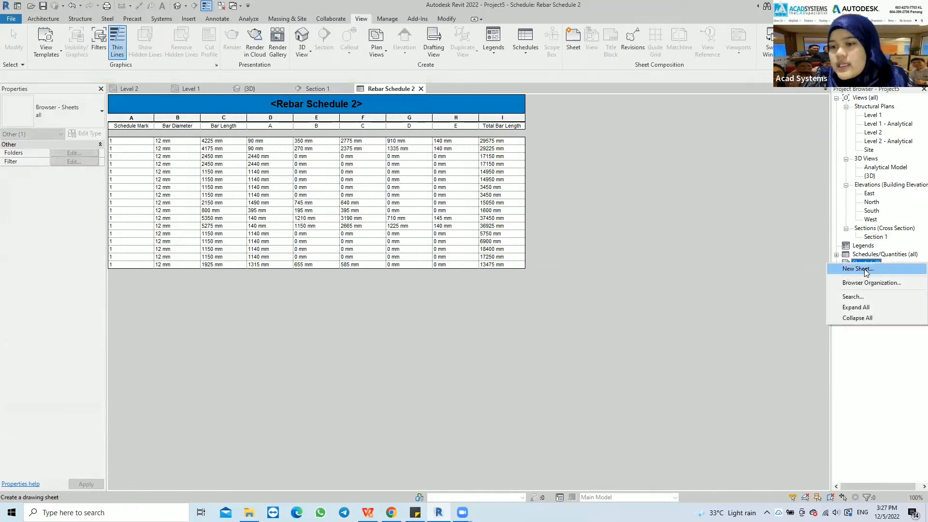
click(858, 269)
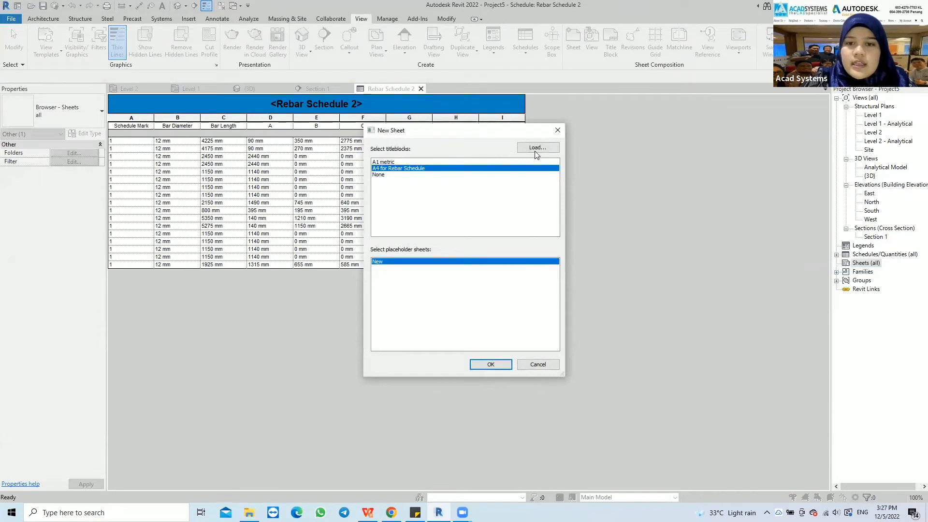
click(384, 162)
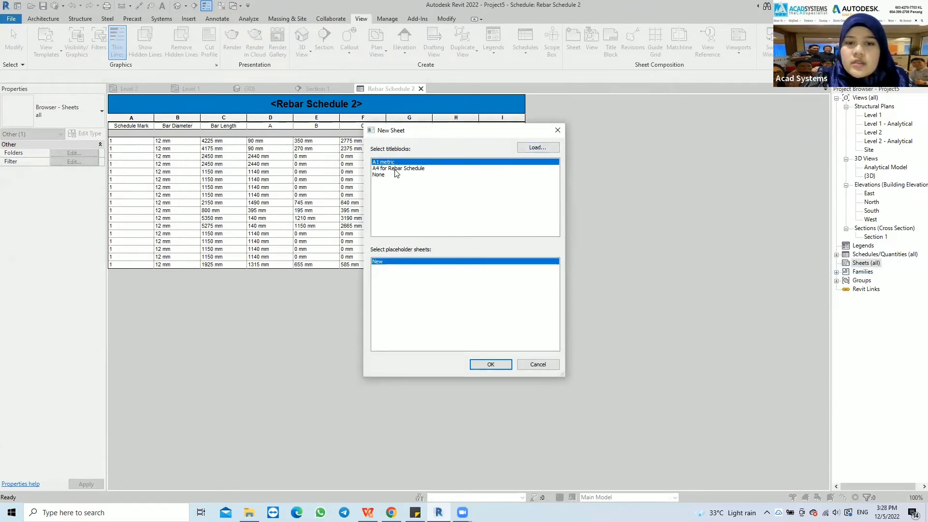
click(534, 151)
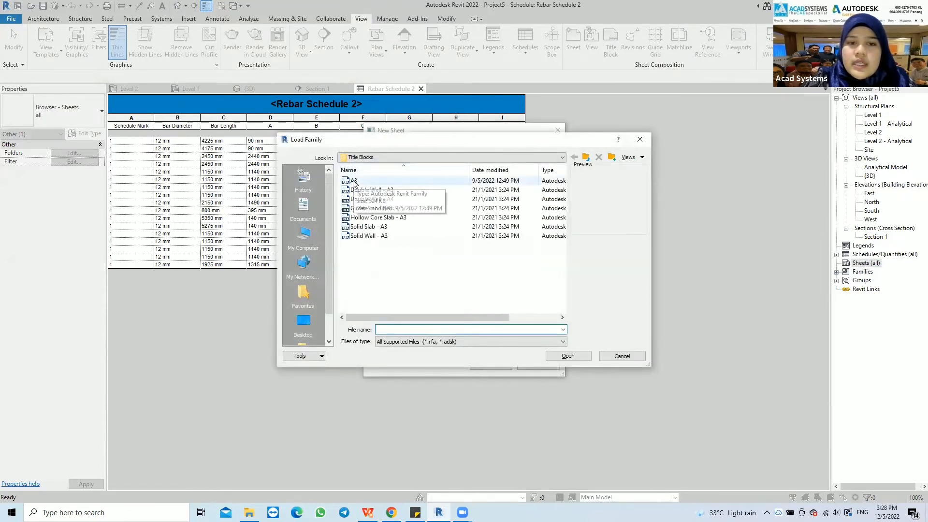
click(353, 181)
click(559, 358)
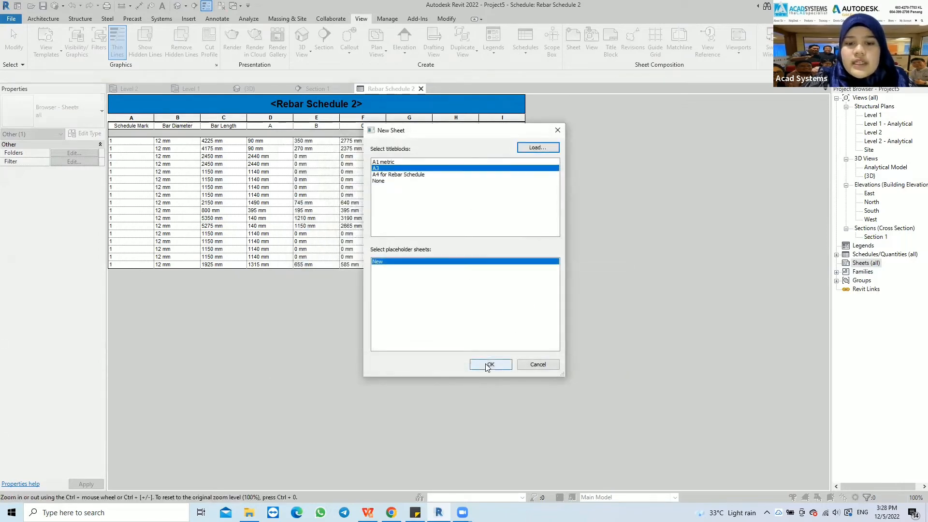
click(489, 366)
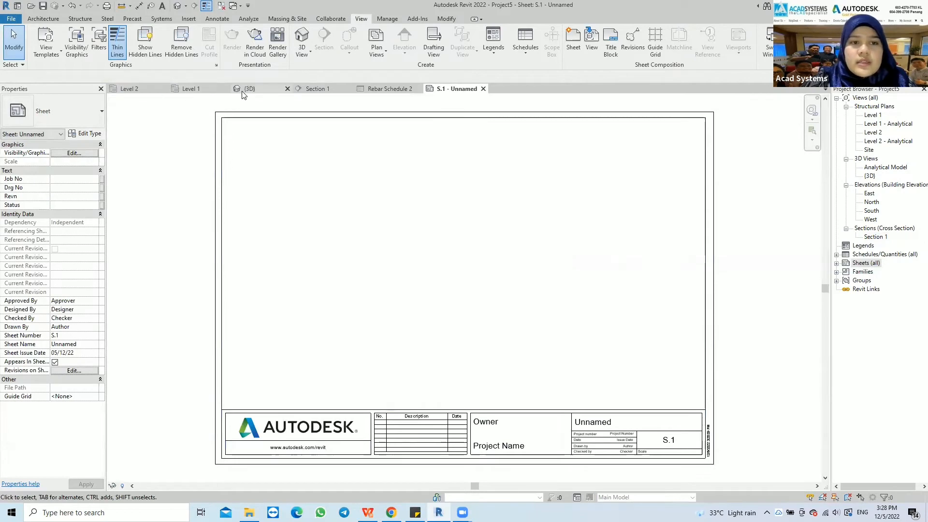
Remove the horizontal reference planes extending beyond the stair from the Level 1 structural plan.
click(199, 90)
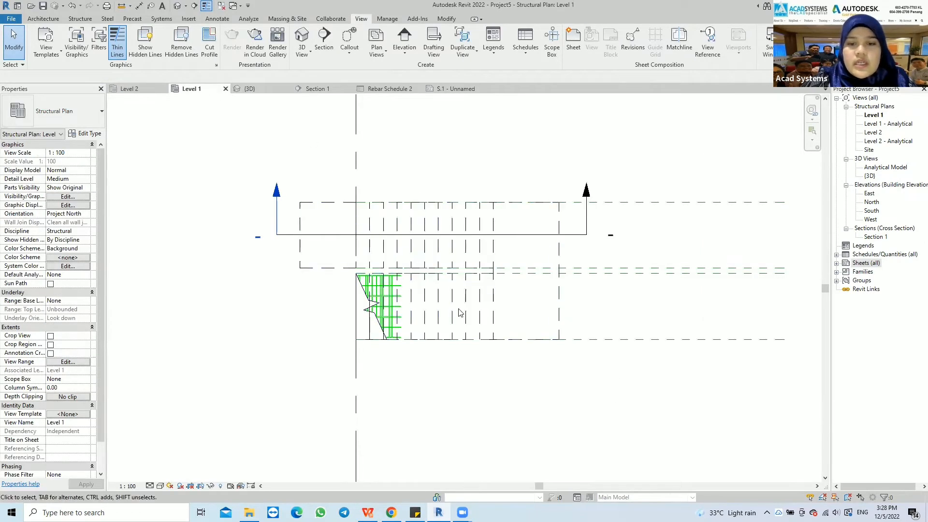
scroll(459, 313, down, 3)
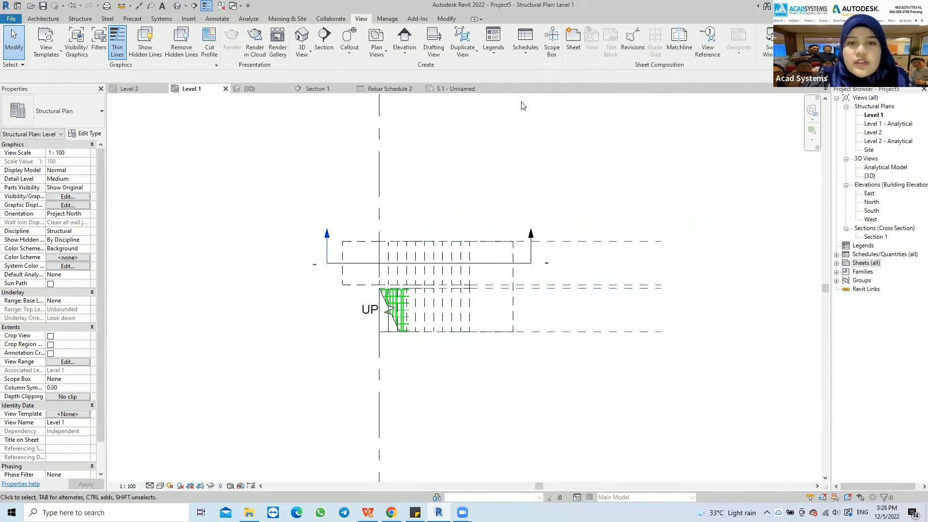
scroll(482, 229, down, 1)
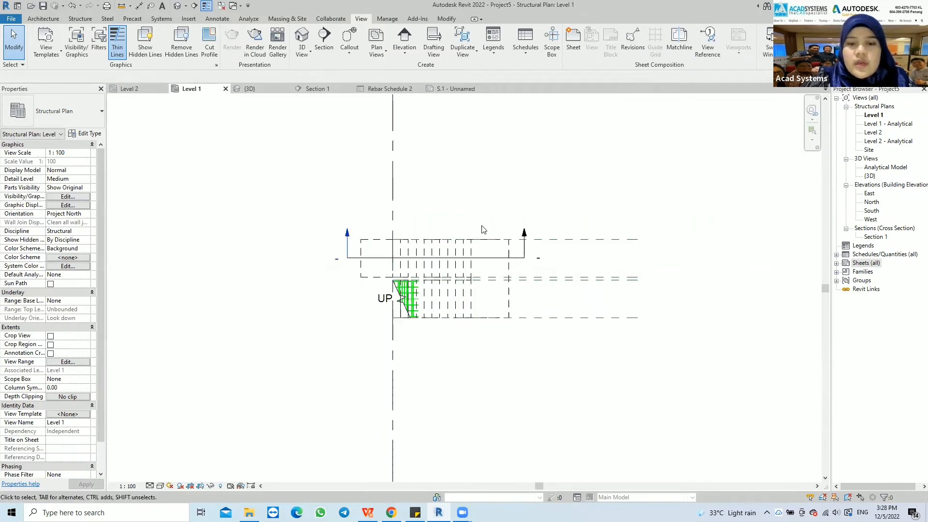
drag(602, 356, 589, 216)
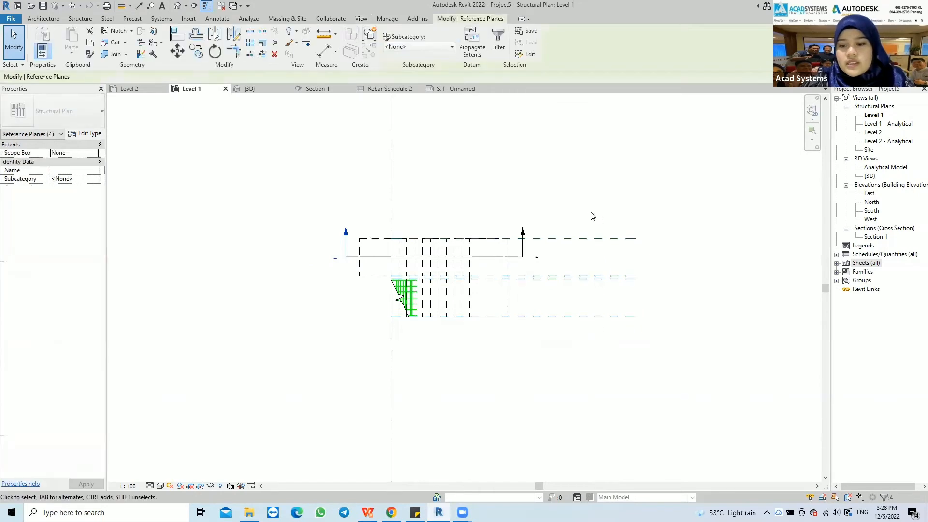
click(592, 216)
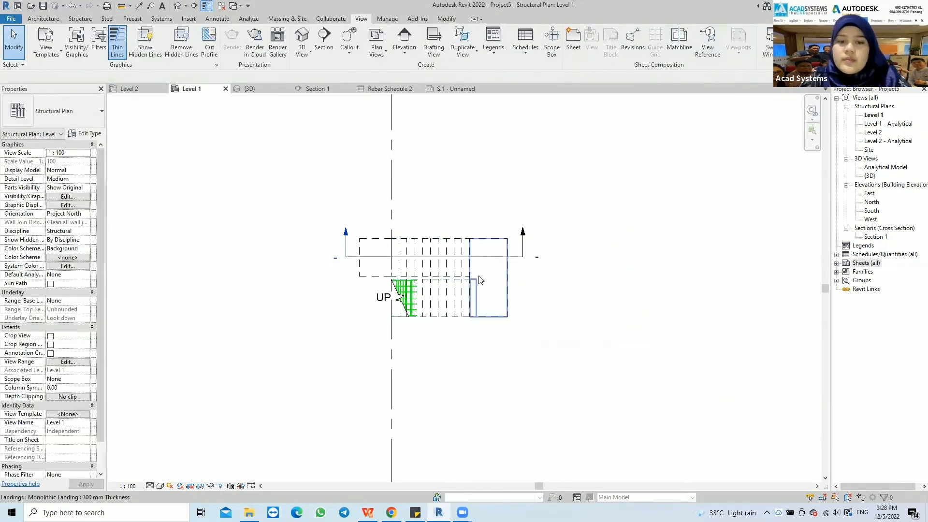
Shorten grid line 1 at both ends so it extends only slightly beyond the stair in the Level 1 plan.
scroll(481, 292, down, 2)
scroll(481, 291, down, 3)
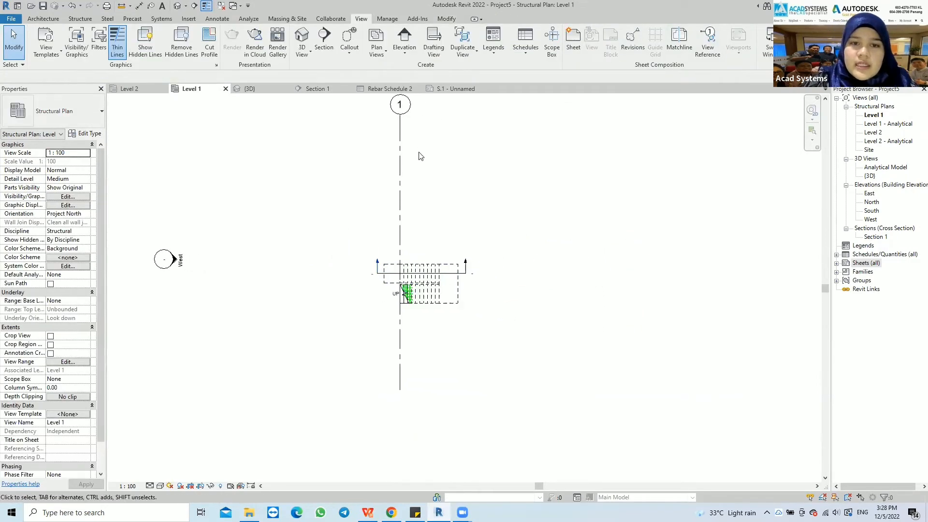
click(401, 117)
drag(401, 117, 400, 247)
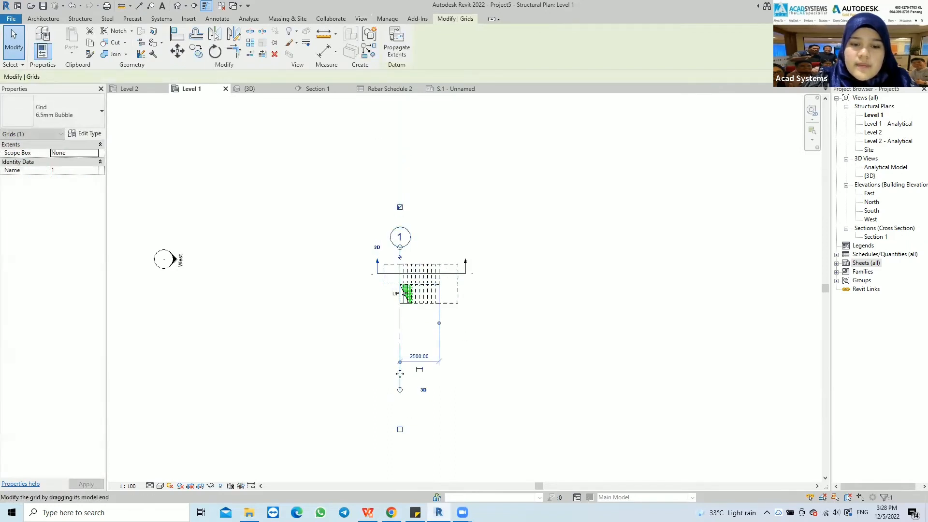
drag(400, 389, 401, 315)
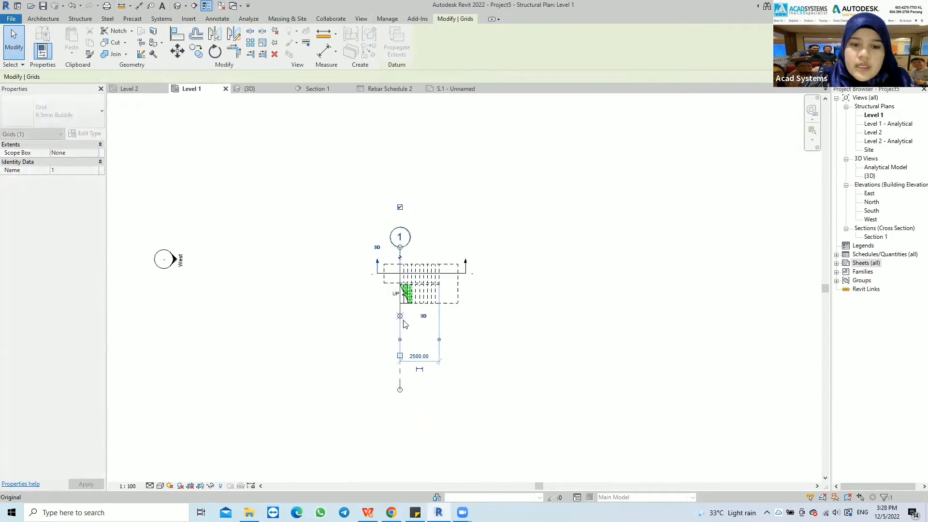
click(469, 340)
Turn on and show the crop region of the Level 1 structural plan.
scroll(458, 286, down, 1)
scroll(458, 289, down, 5)
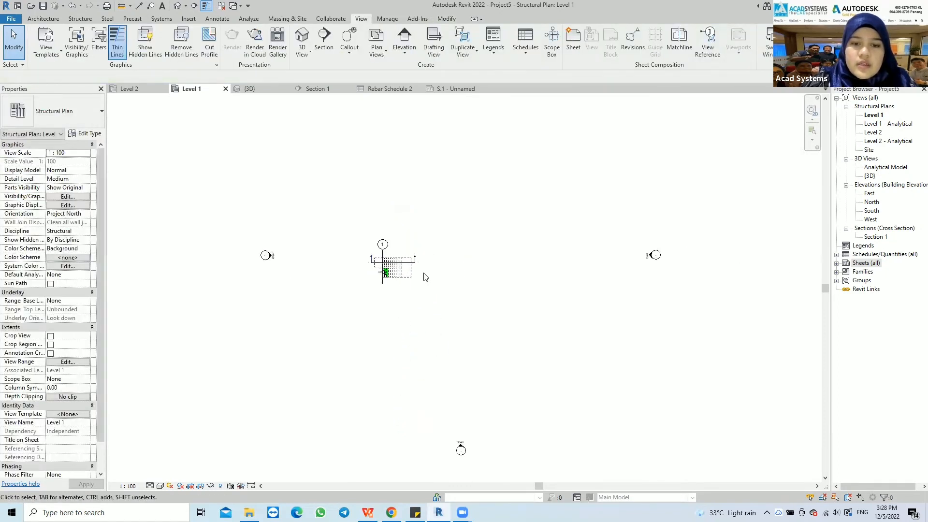
scroll(422, 286, up, 1)
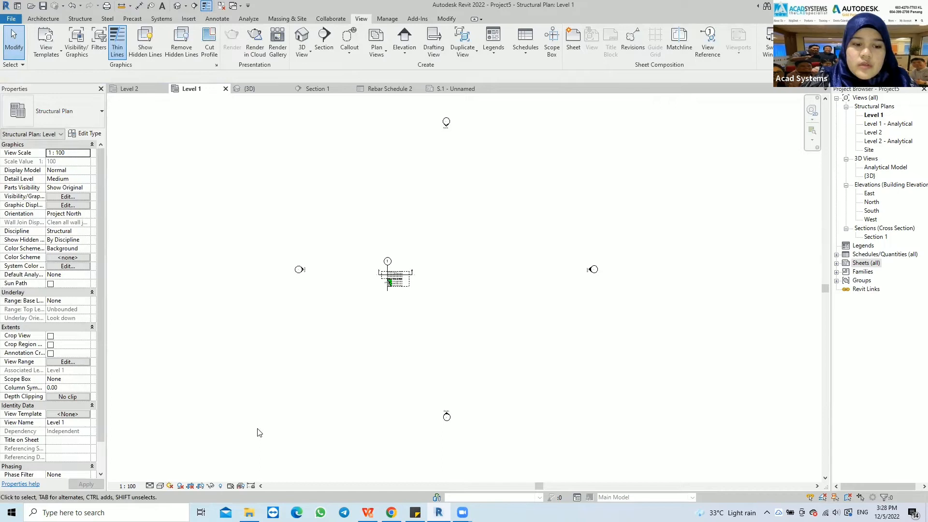
click(201, 486)
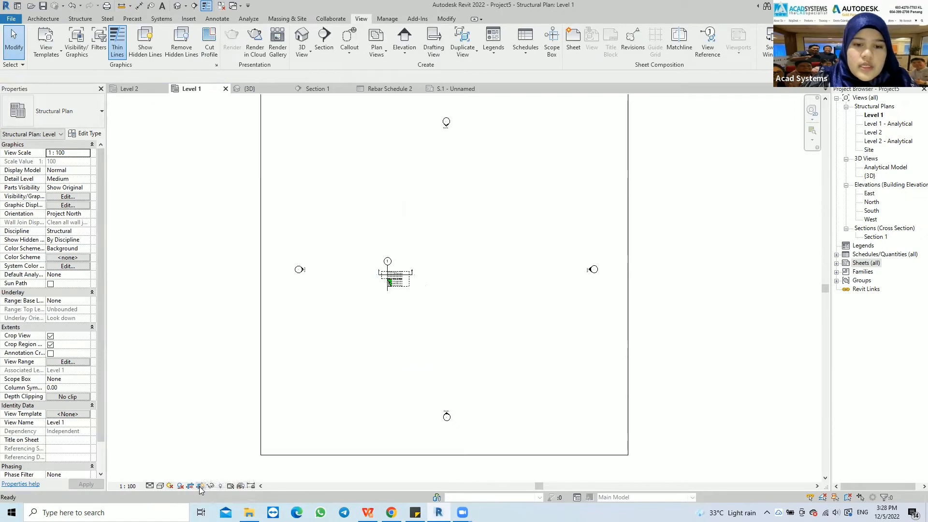
Tighten all four sides of the Level 1 crop region around the stair, section mark and grid bubble, excluding the elevation markers.
click(453, 456)
drag(444, 455, 442, 291)
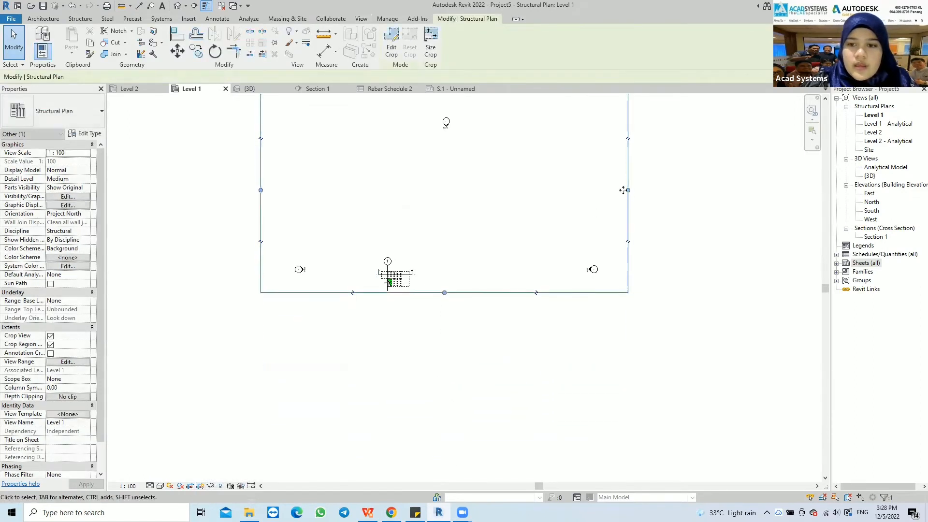
drag(628, 190, 414, 207)
drag(259, 196, 378, 200)
middle_drag(394, 227, 398, 262)
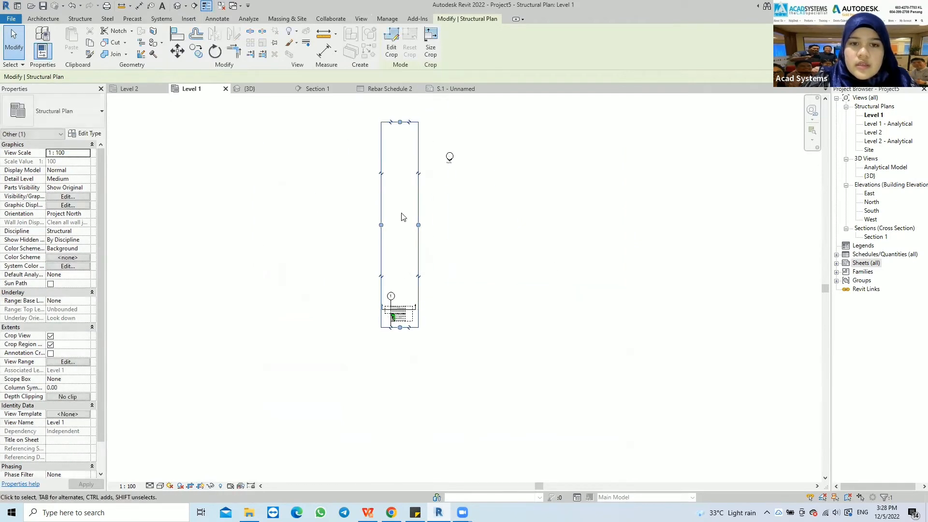
drag(400, 122, 403, 290)
scroll(399, 311, up, 5)
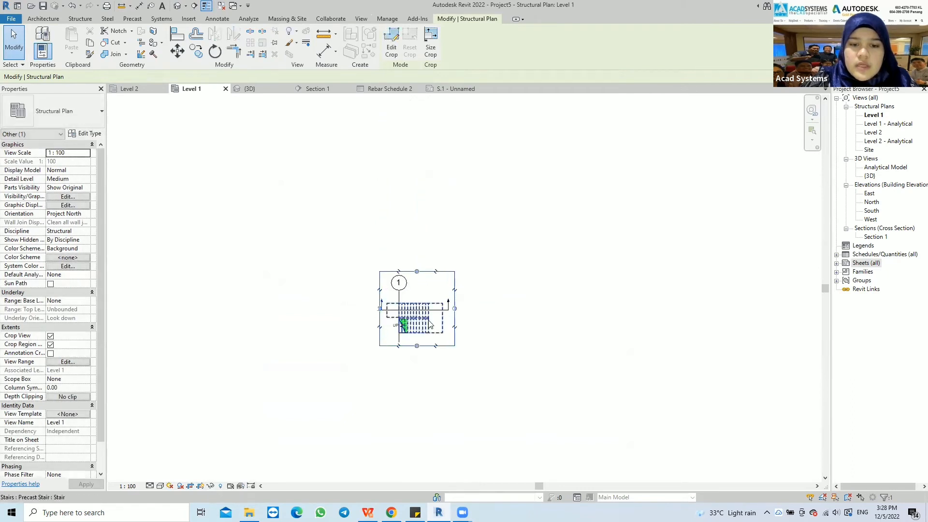
Hide the crop region boundary of the Level 1 structural plan.
middle_drag(415, 328, 424, 298)
scroll(423, 311, up, 2)
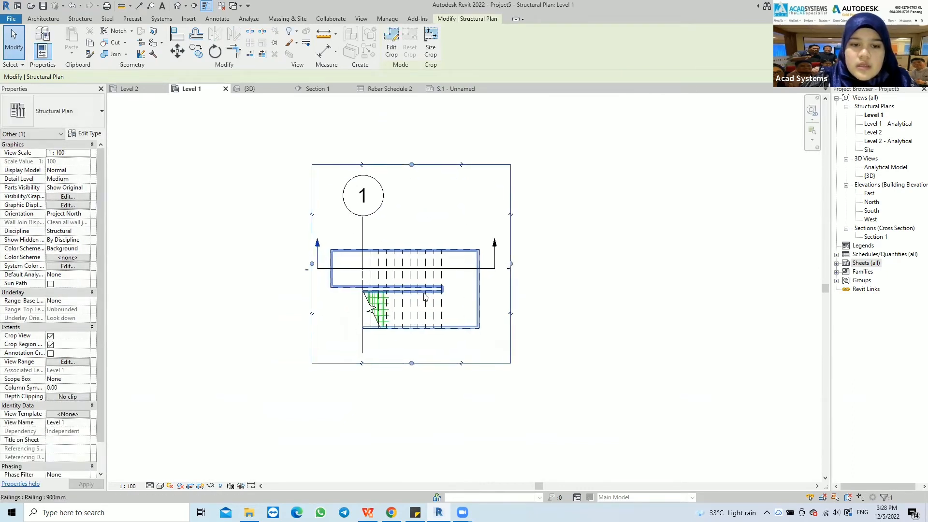
click(200, 486)
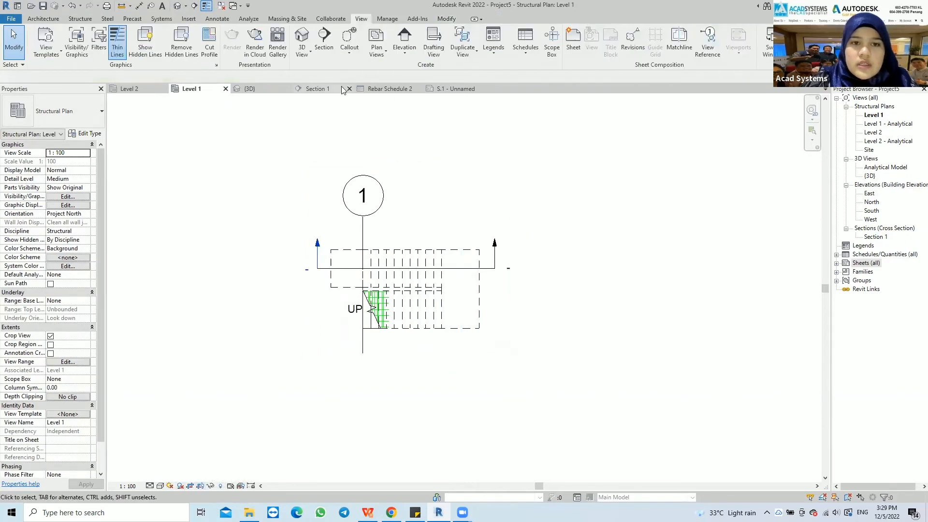
Turn on and show the crop region of the 3D view.
click(249, 89)
scroll(447, 307, down, 8)
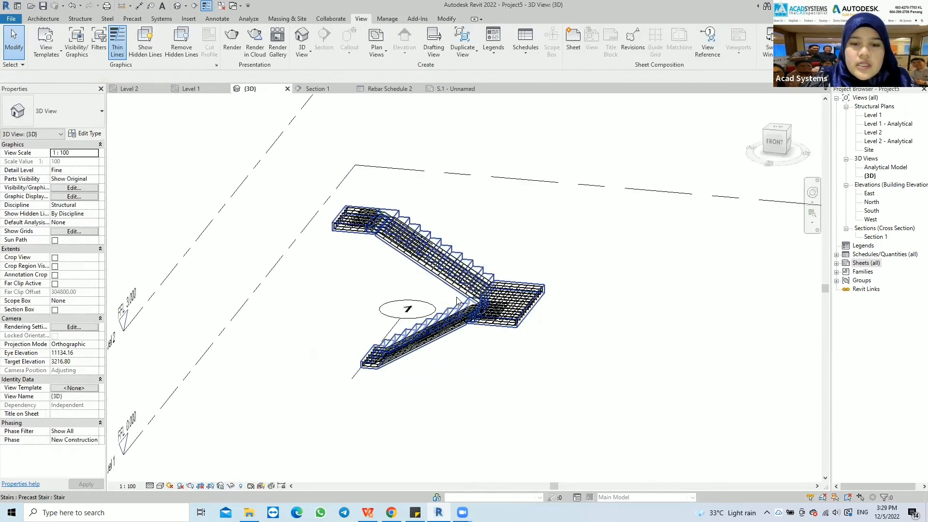
click(211, 486)
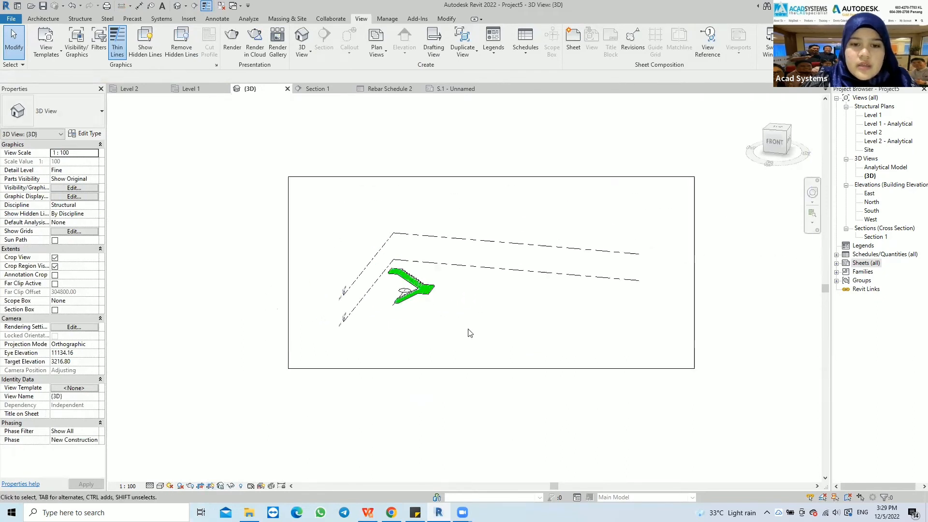
Tighten all four sides of the 3D view's crop region closely around the stair and grid bubble.
click(670, 263)
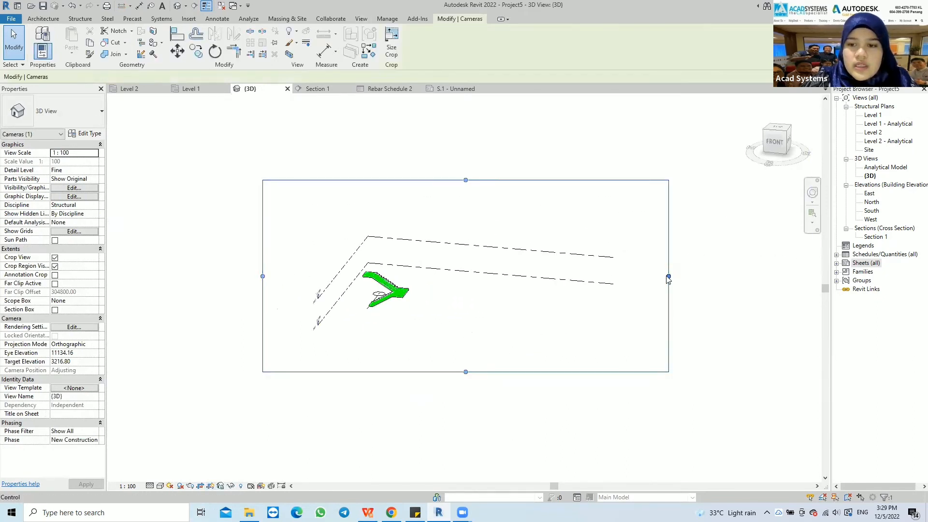
drag(668, 276, 413, 278)
drag(262, 275, 360, 276)
drag(385, 180, 385, 268)
drag(387, 372, 386, 309)
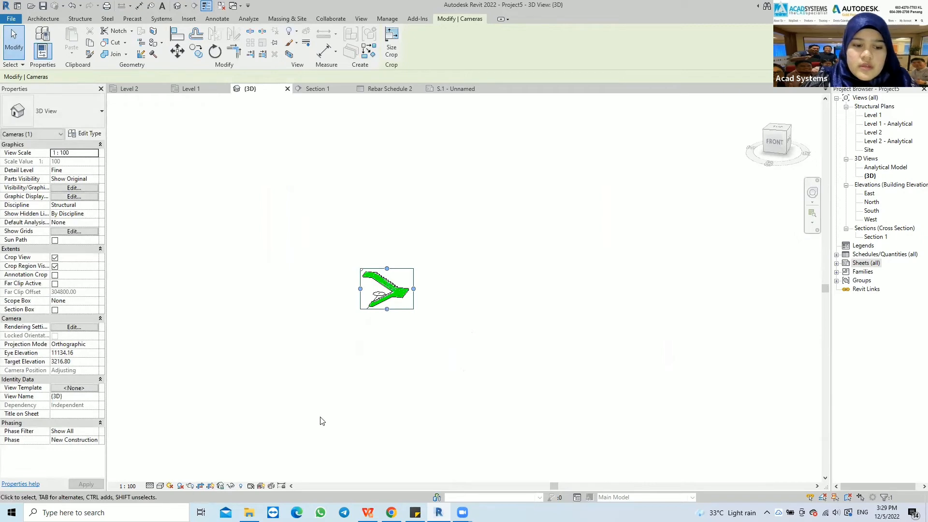
Hide the crop region boundary of the 3D view.
scroll(360, 315, up, 8)
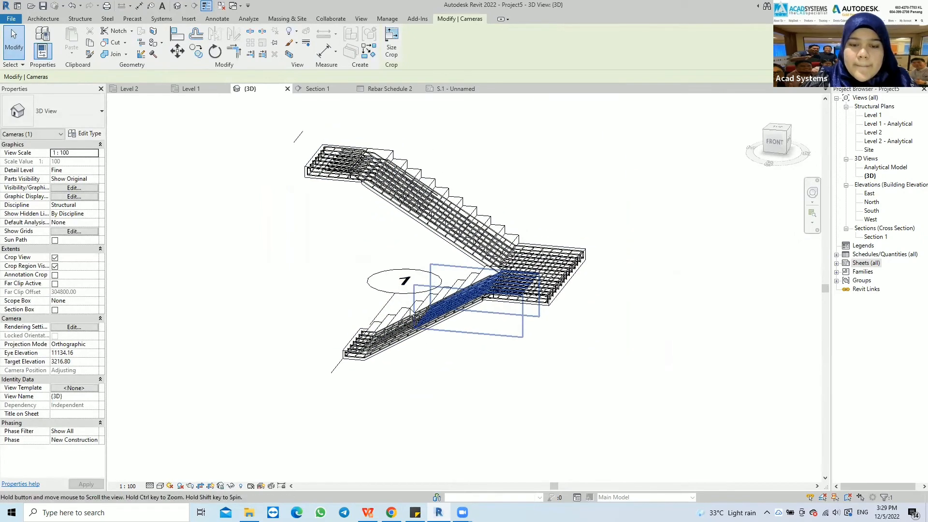
middle_drag(413, 314, 407, 324)
click(214, 487)
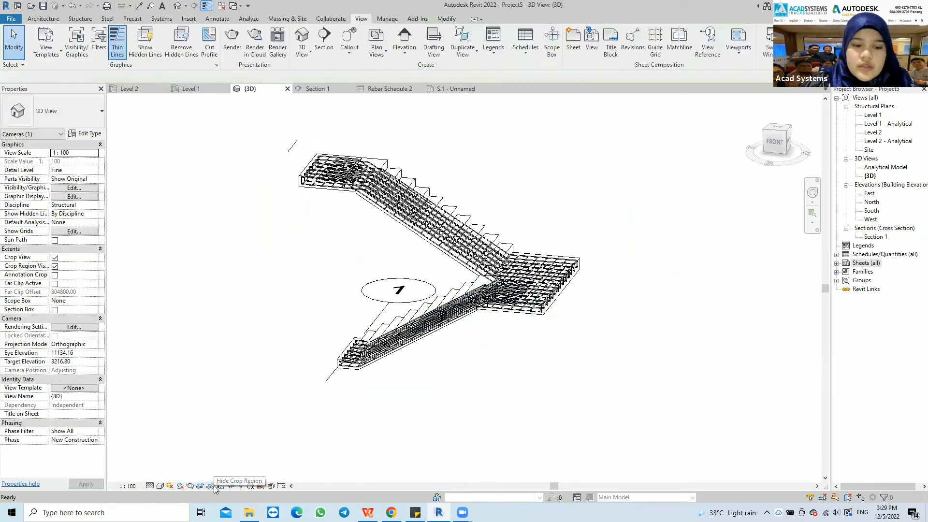
Move the Section 1 line in the Level 2 plan onto the lower stair flight so the section cuts through it.
click(317, 89)
scroll(503, 272, down, 5)
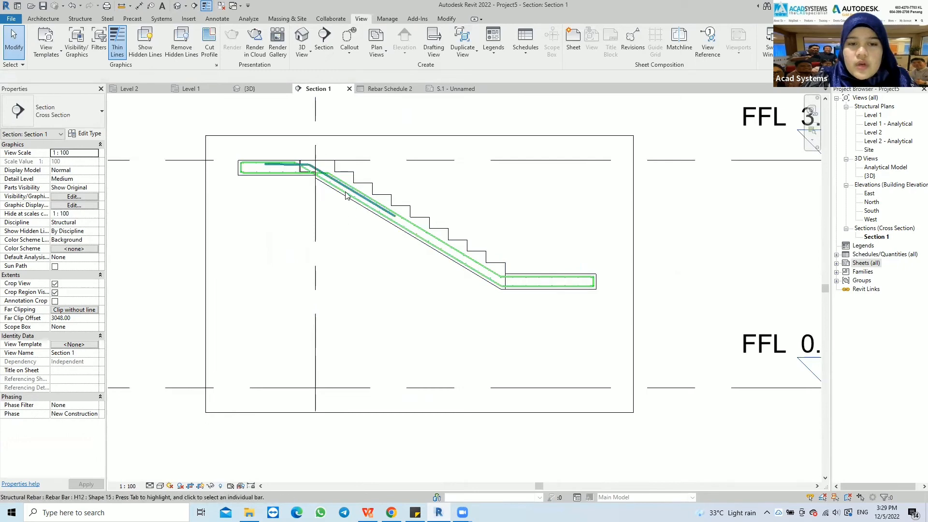
click(130, 93)
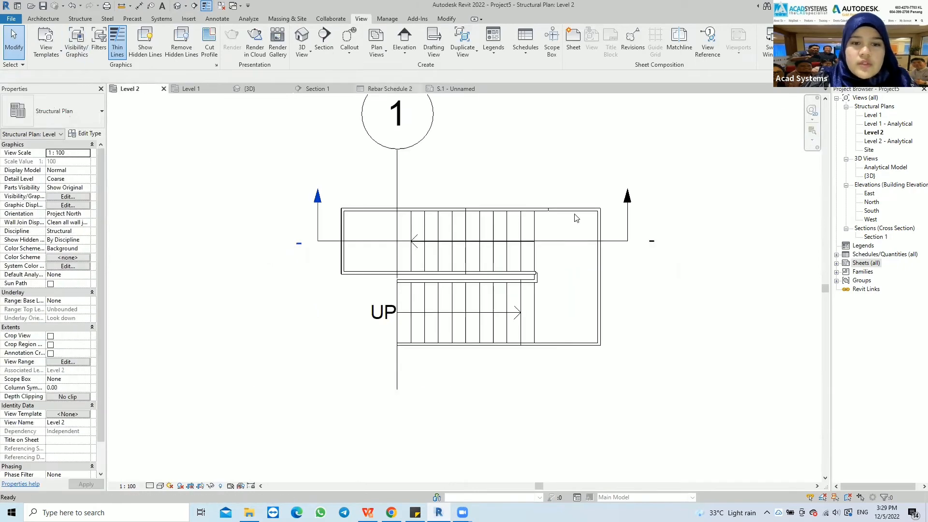
click(612, 241)
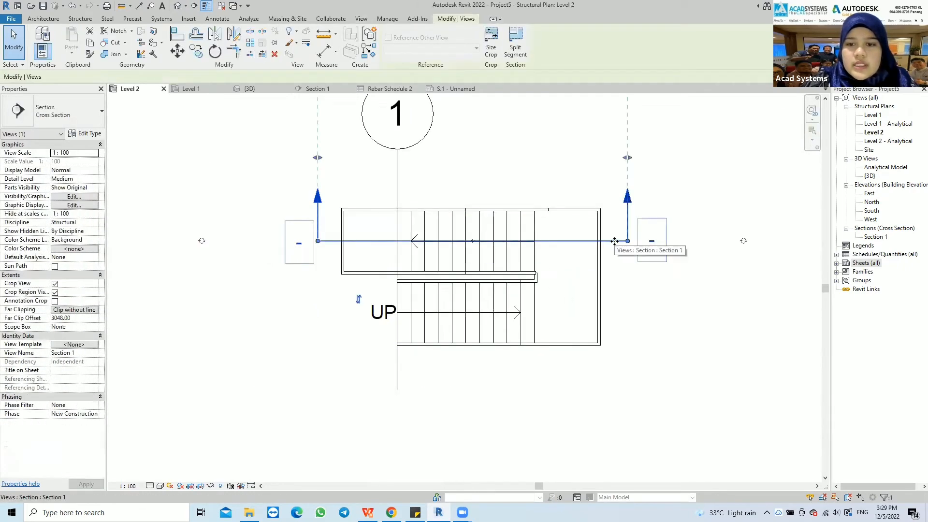
drag(612, 241, 612, 313)
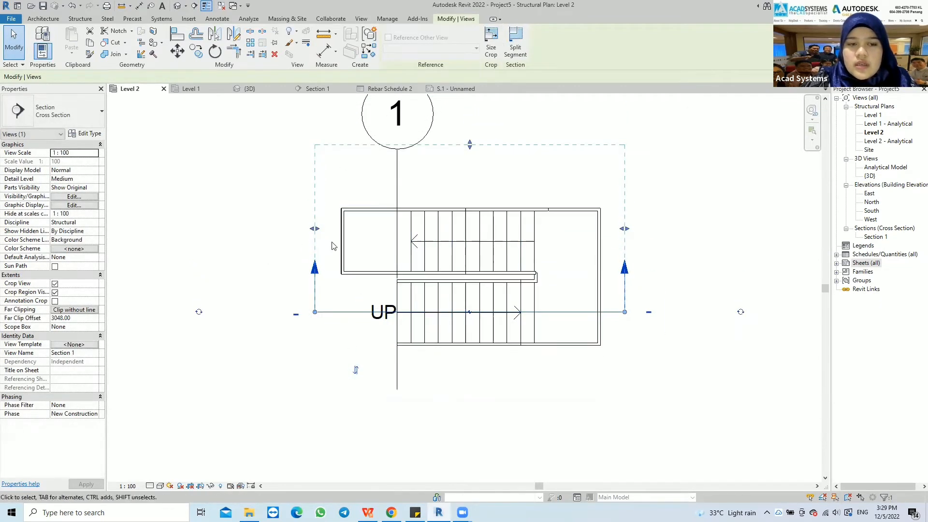
Hide the crop region boundary of the Section 1 view.
click(309, 89)
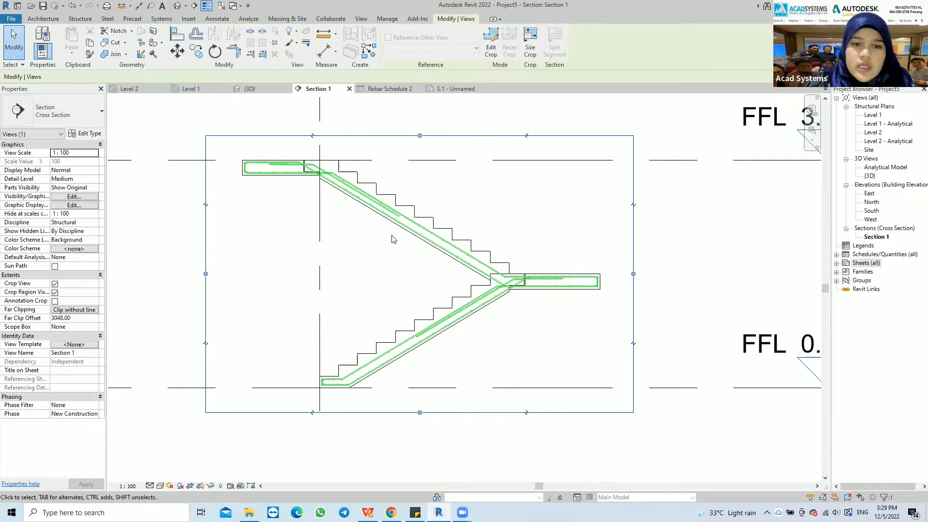
click(201, 486)
scroll(410, 340, down, 4)
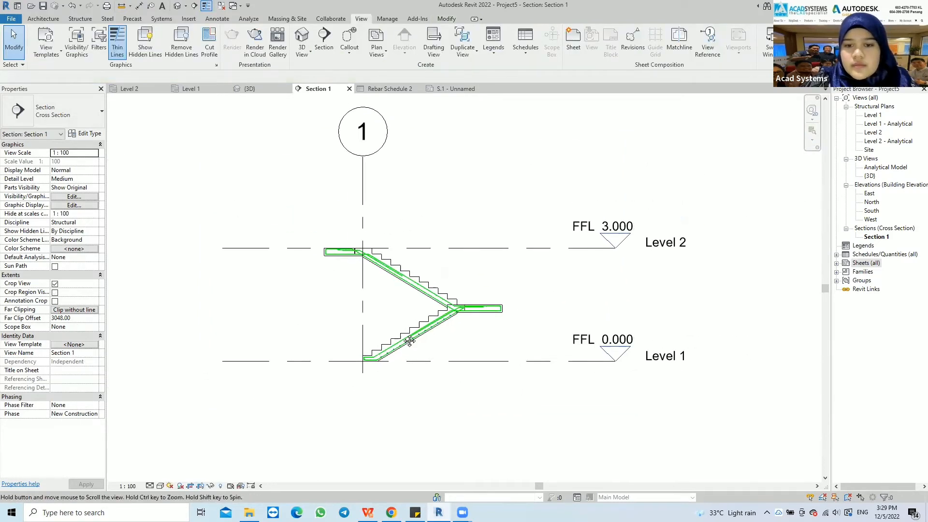
Pull the Level 1 and Level 2 heads and the grid 1 bubble in close to the stair in Section 1.
middle_drag(409, 341, 385, 340)
click(541, 249)
drag(590, 250, 481, 263)
click(338, 173)
drag(337, 158, 337, 231)
Shorten the headless ends of both level lines to just beyond the upper landing in Section 1.
click(197, 250)
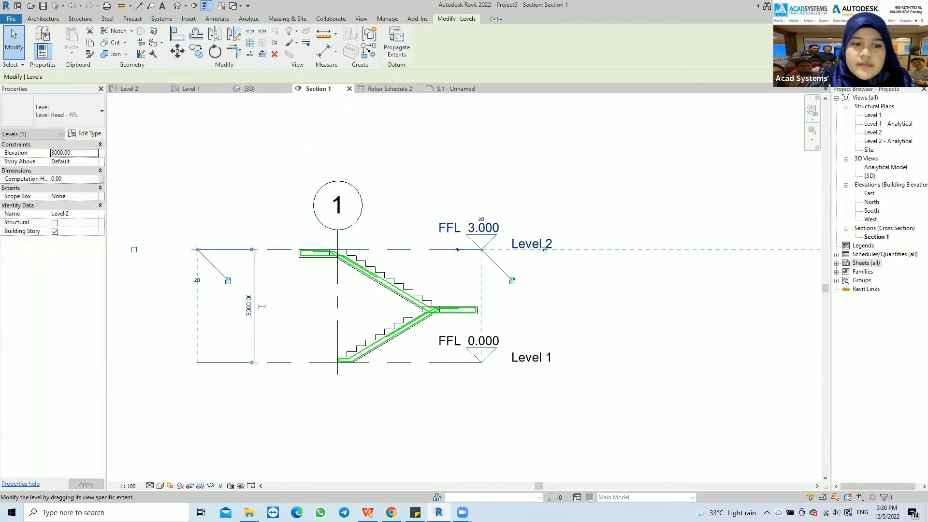
drag(197, 249, 291, 249)
click(324, 306)
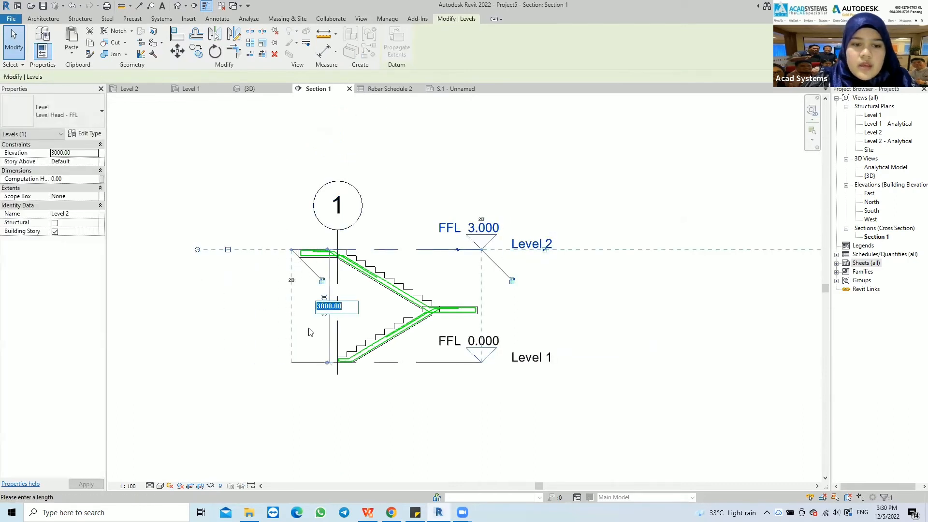
key(Escape)
Set the view scale of Section 1, the 3D view and the Level 1 plan to 1:50.
click(129, 486)
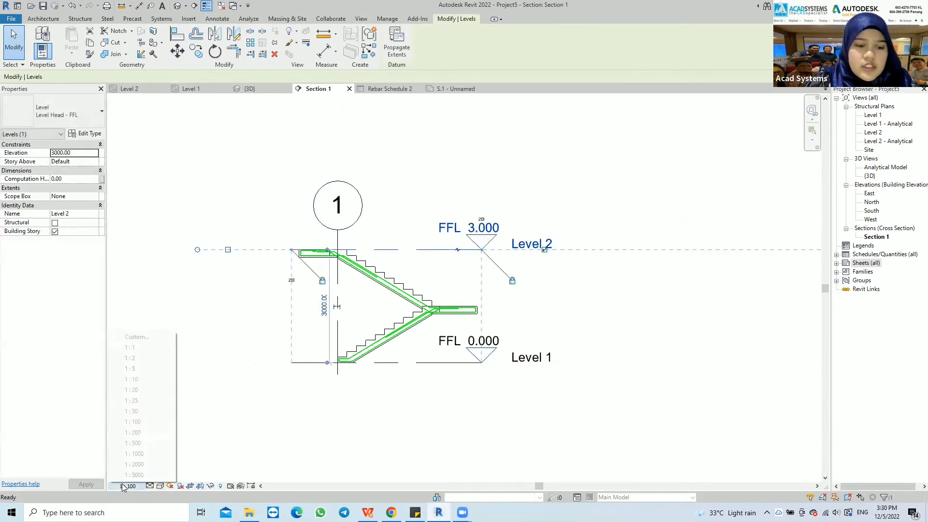
click(135, 411)
click(254, 90)
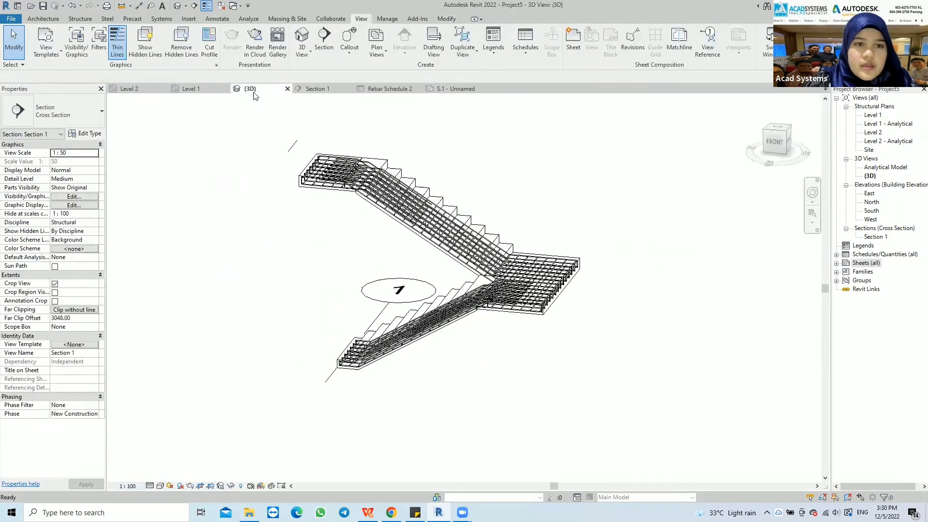
click(129, 486)
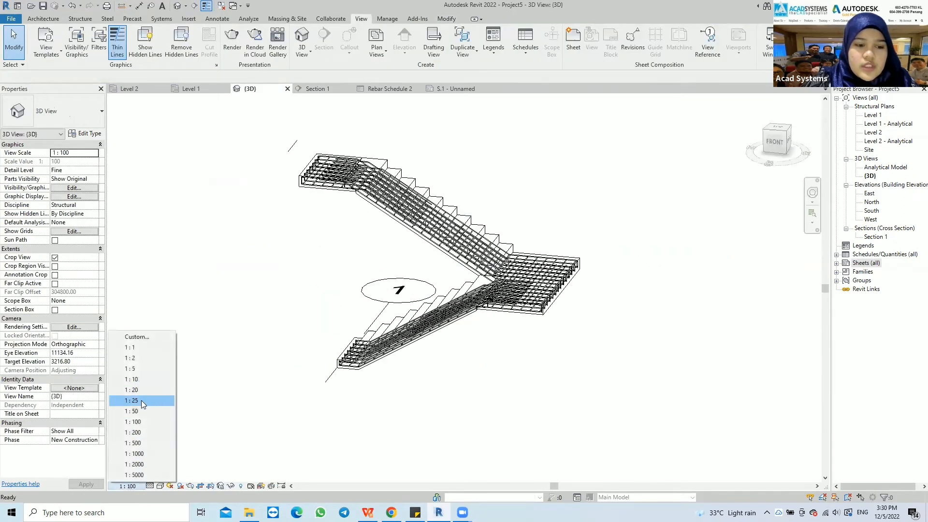
click(135, 412)
click(193, 89)
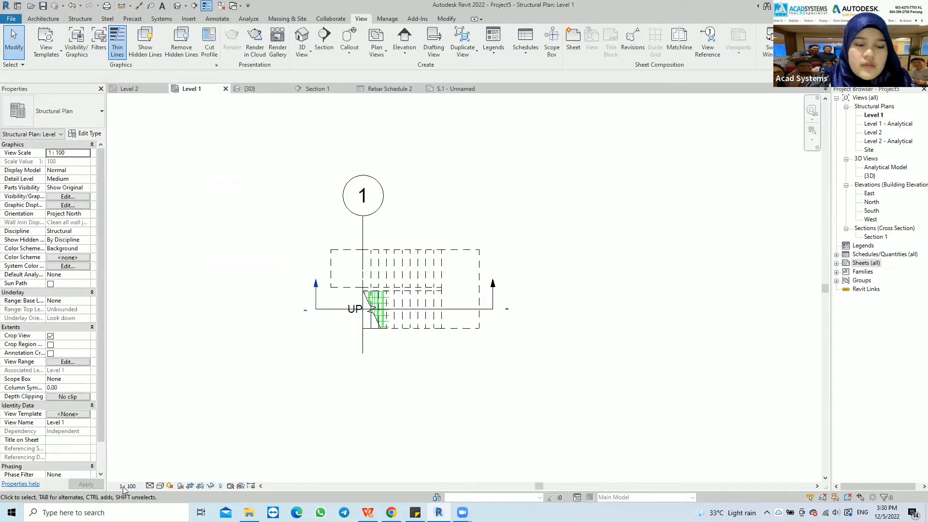
click(130, 486)
click(138, 412)
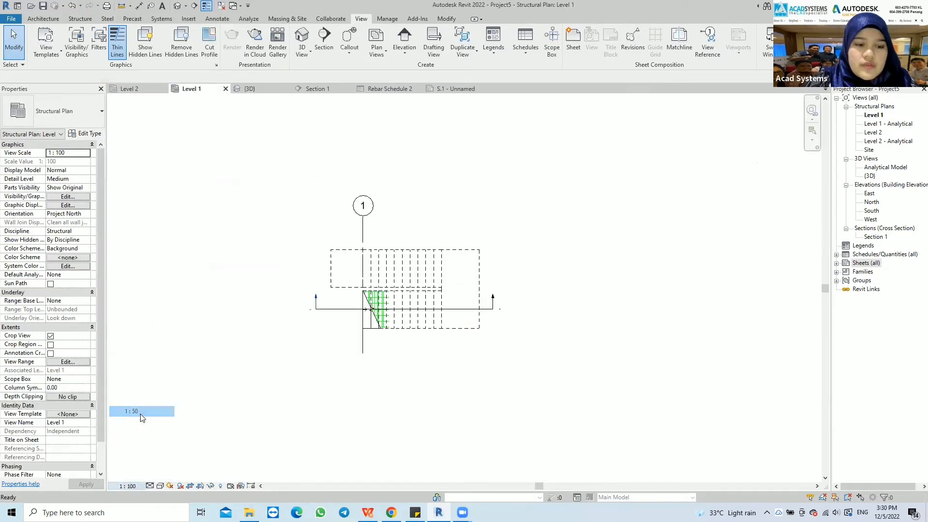
Place Rebar Schedule 2 in the upper-left corner of sheet S.1.
click(449, 88)
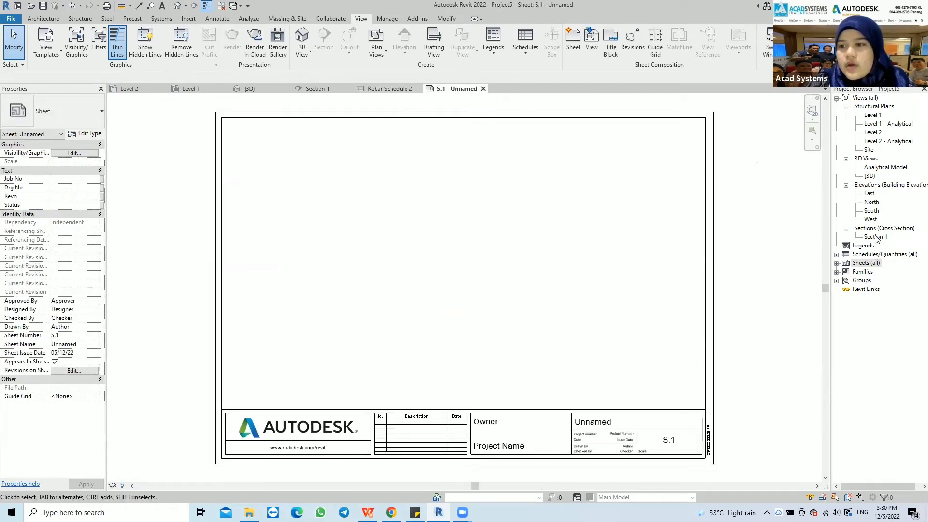
click(836, 255)
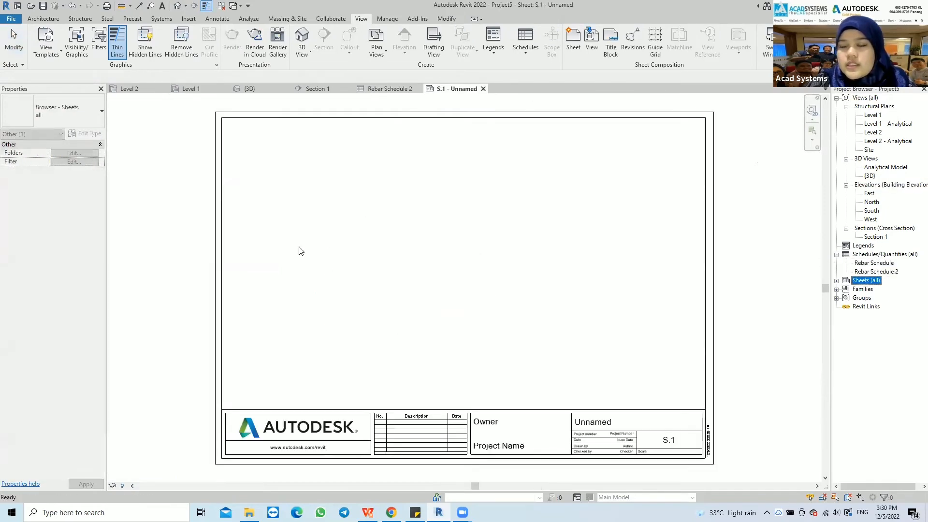
click(873, 271)
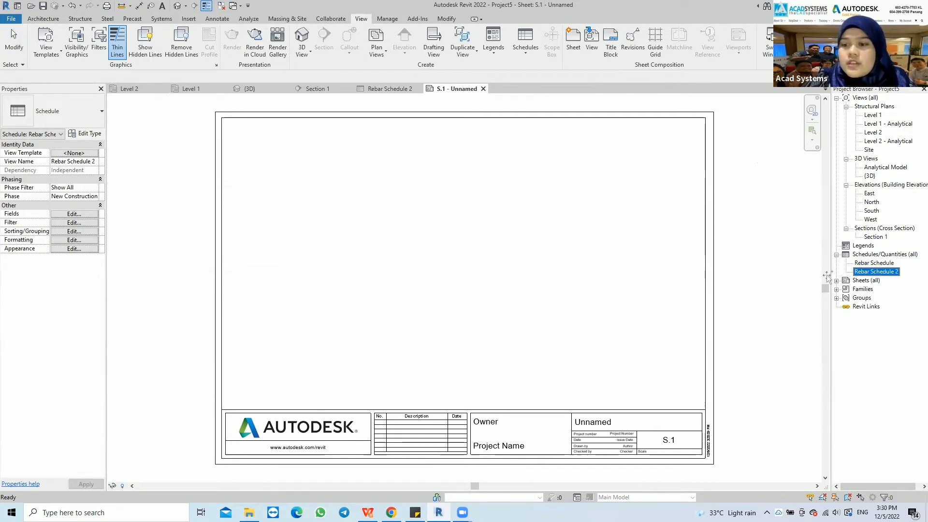
drag(380, 213, 356, 195)
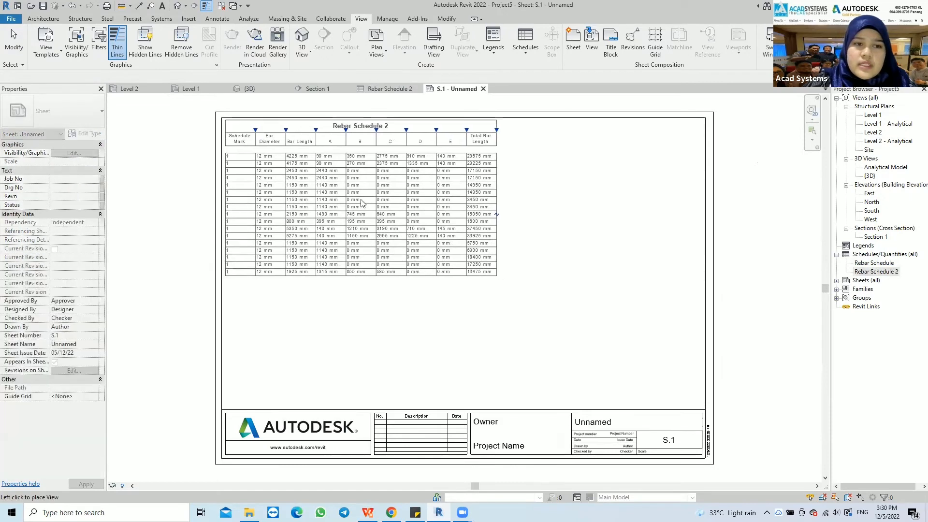
click(362, 203)
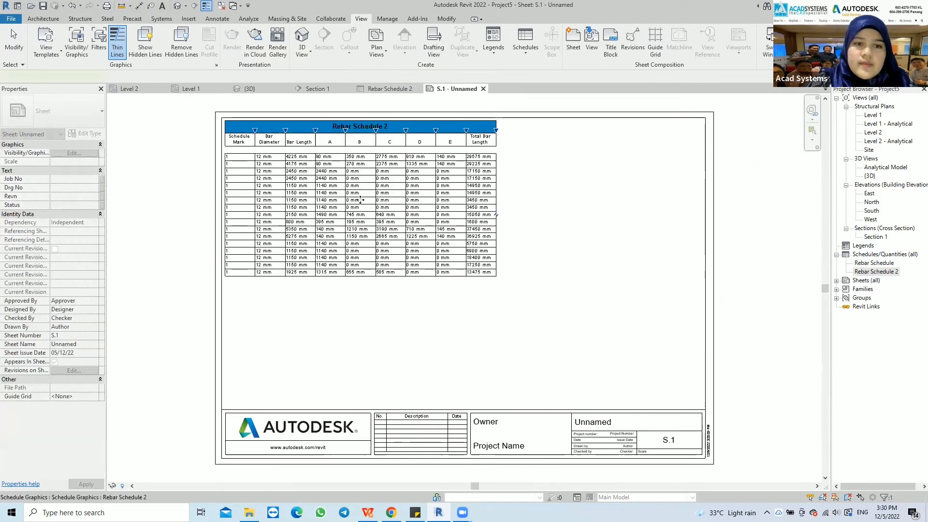
click(562, 240)
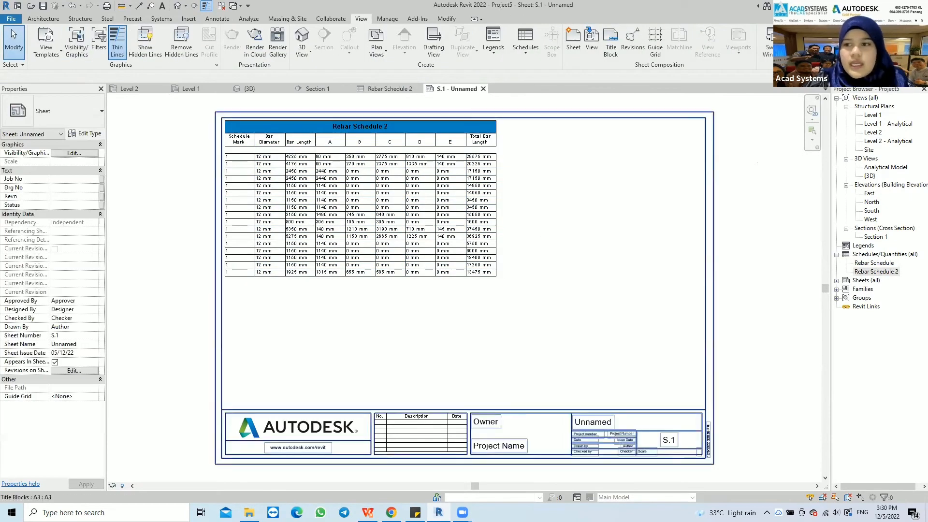
Place the Section 1 view on sheet S.1, to the right of the rebar schedule.
click(877, 236)
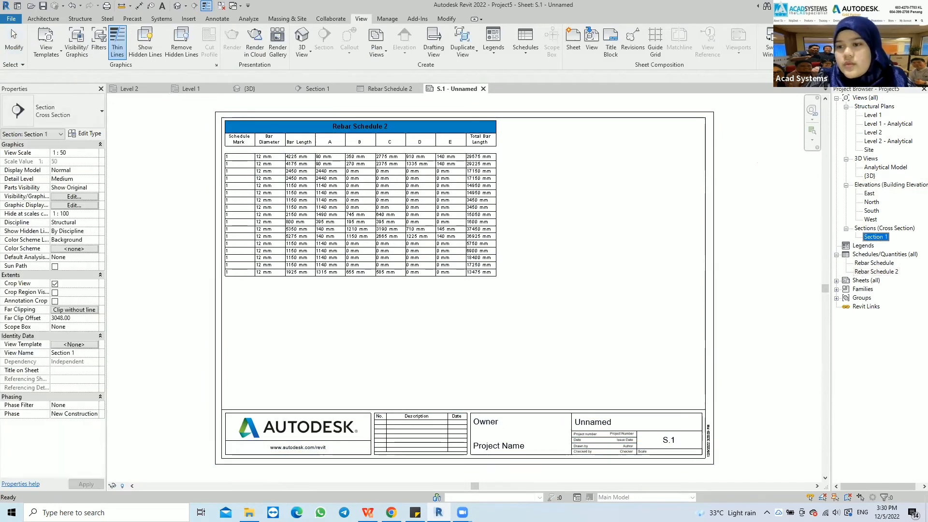
click(599, 189)
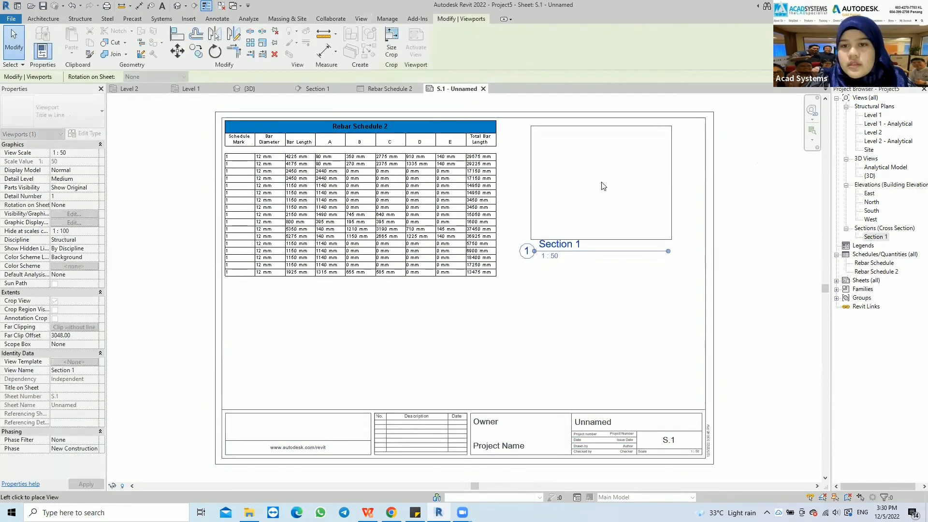
click(628, 278)
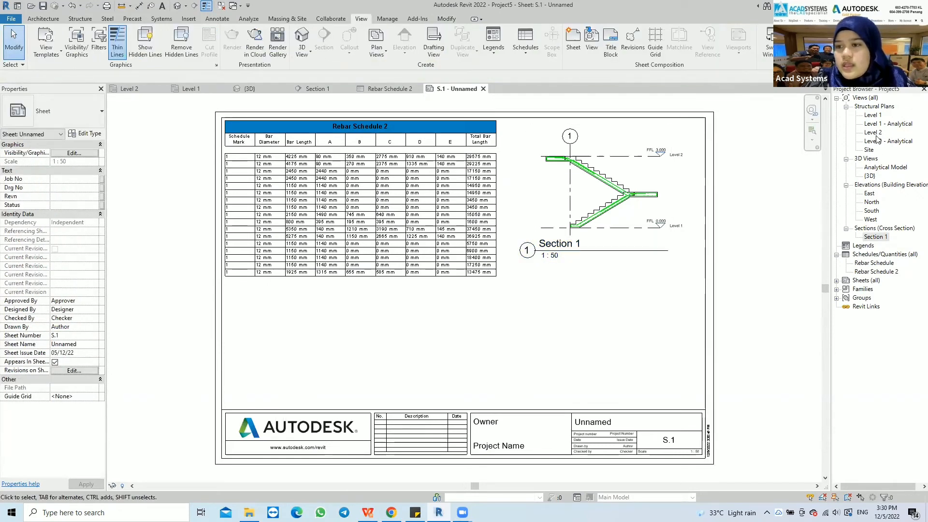
Place the Level 1 structural plan on sheet S.1, in the lower-left area above the title block.
double_click(872, 116)
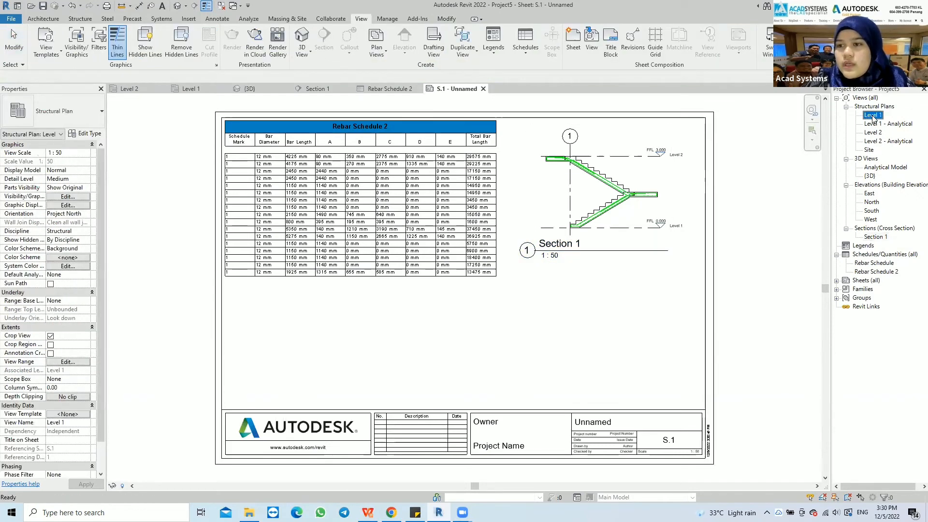
click(454, 88)
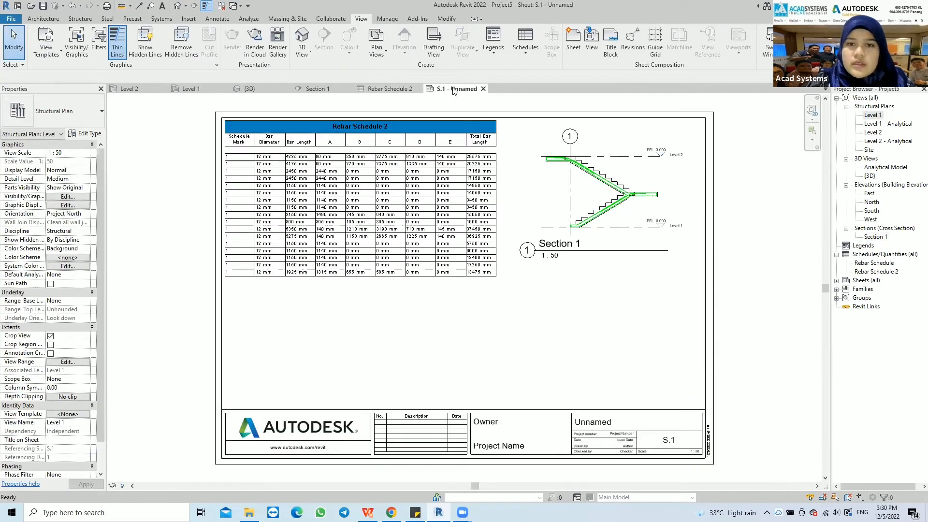
click(875, 116)
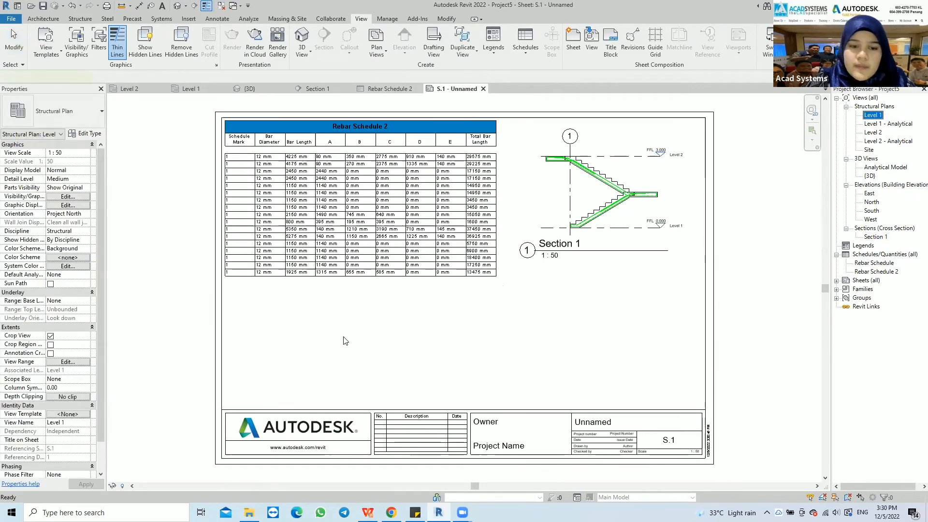
drag(343, 337, 340, 337)
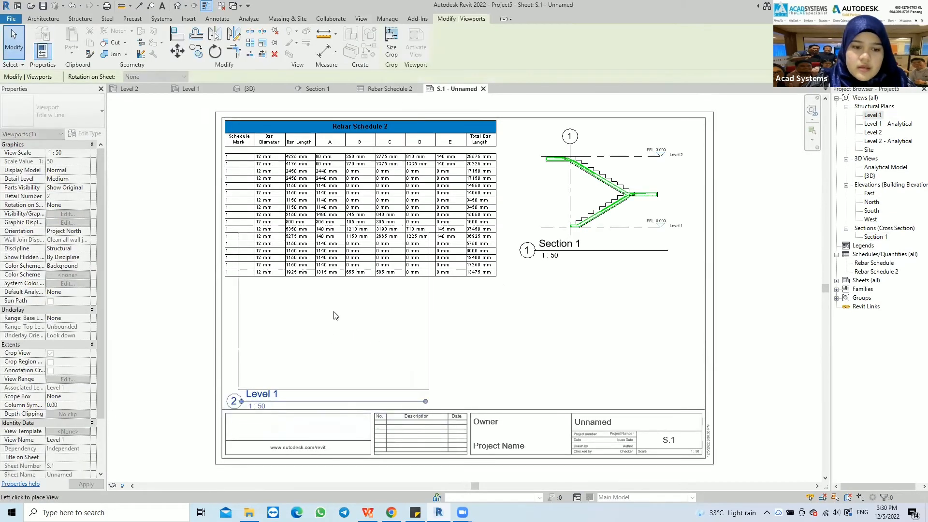
click(336, 315)
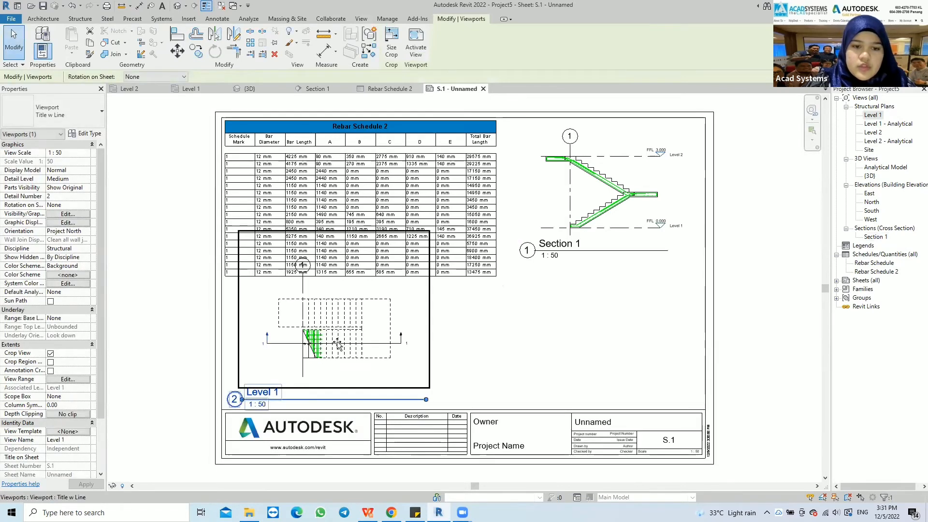
Move the Level 1 viewport slightly lower on sheet S.1, closer to the title block.
drag(338, 344, 351, 356)
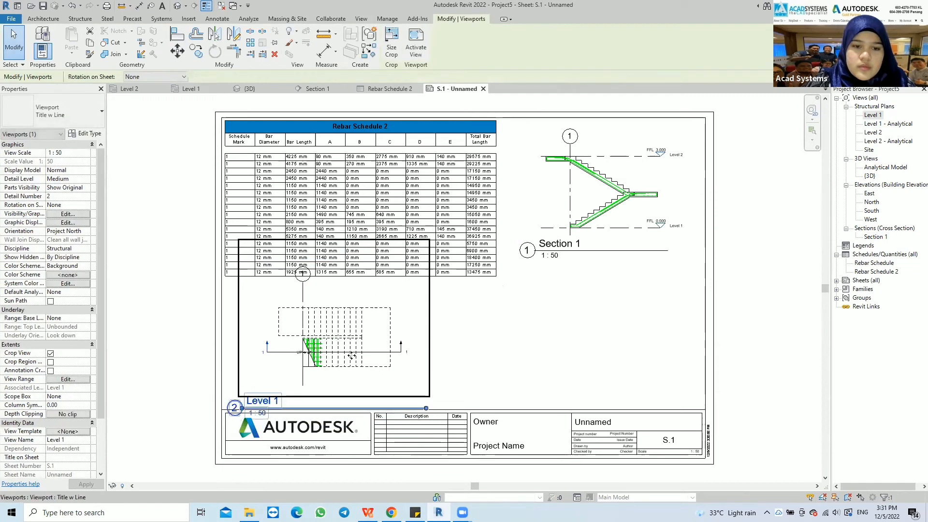
key(Escape)
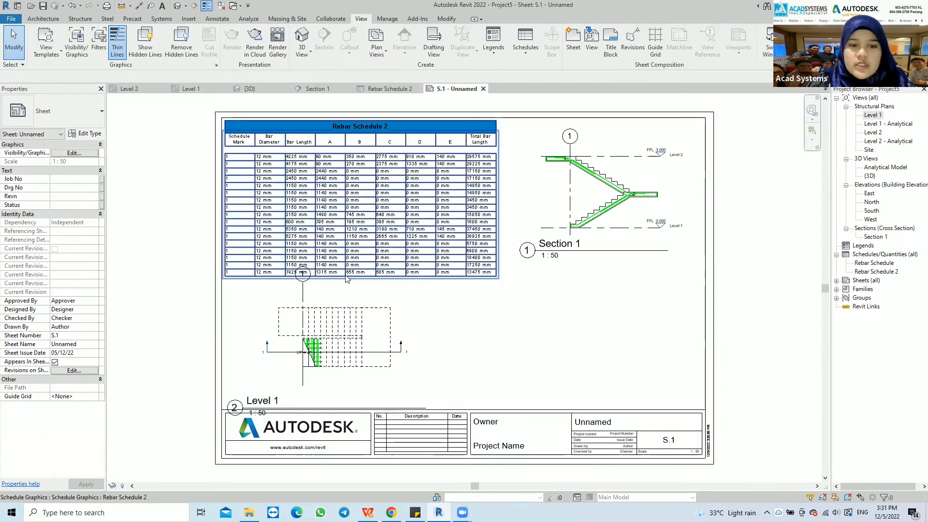
click(429, 290)
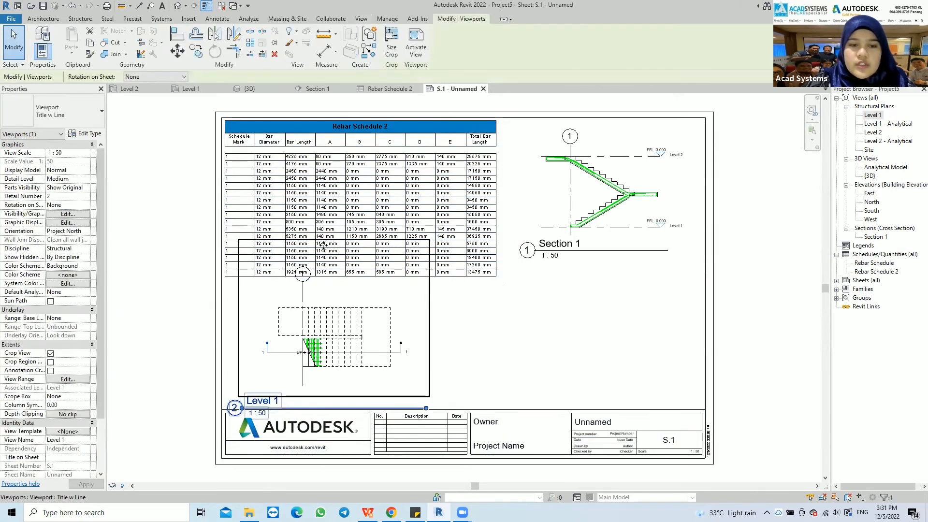
key(Escape)
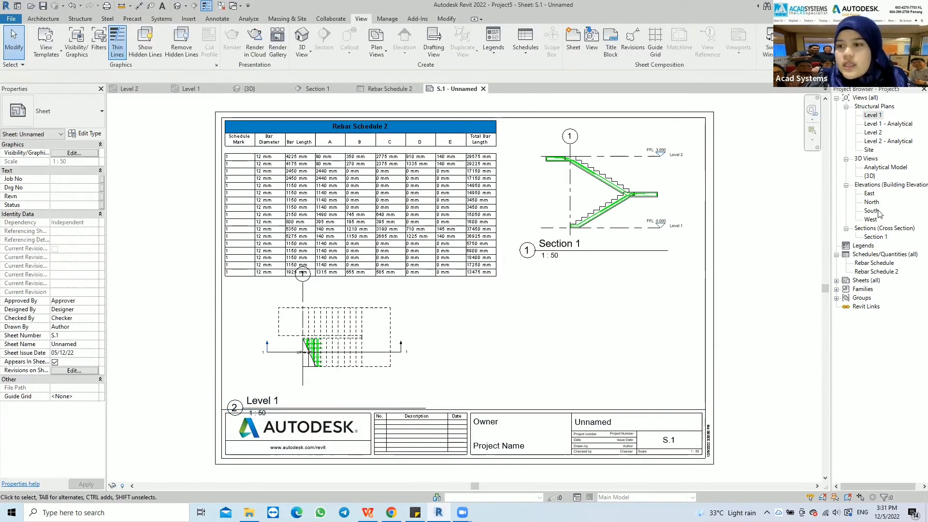
Place the {3D} view on sheet S.1, below the Section 1 view.
click(869, 176)
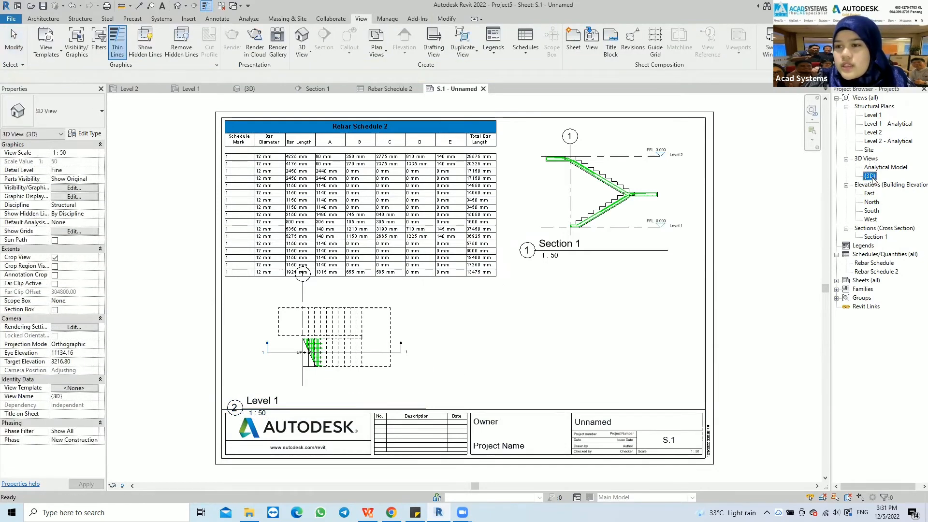
drag(635, 331, 589, 332)
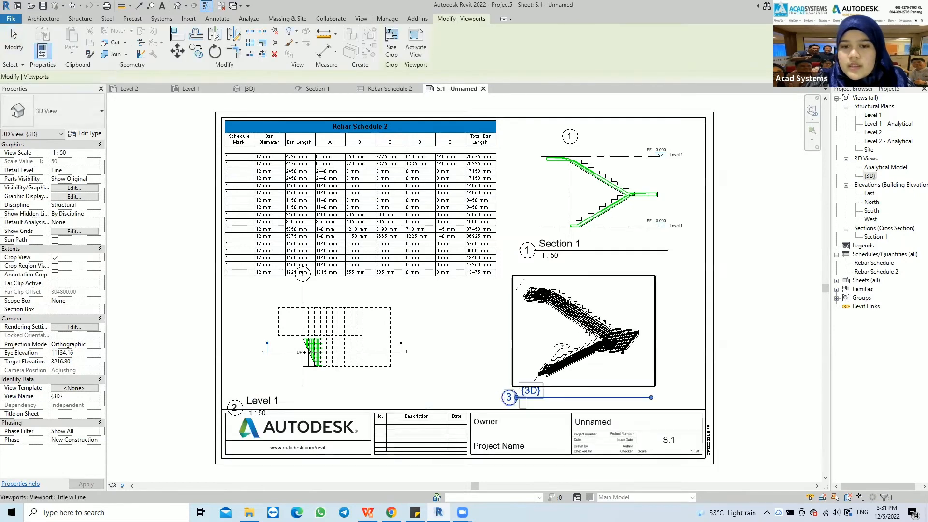
Activate the Level 1 view on the sheet, show its crop region, and lower the region's top edge closer to the stair.
click(334, 352)
double_click(323, 387)
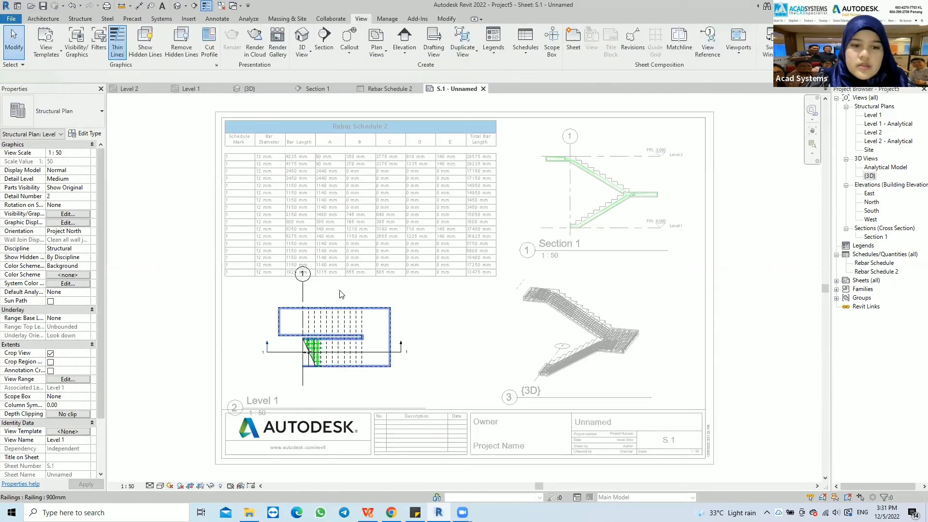
click(211, 486)
click(339, 242)
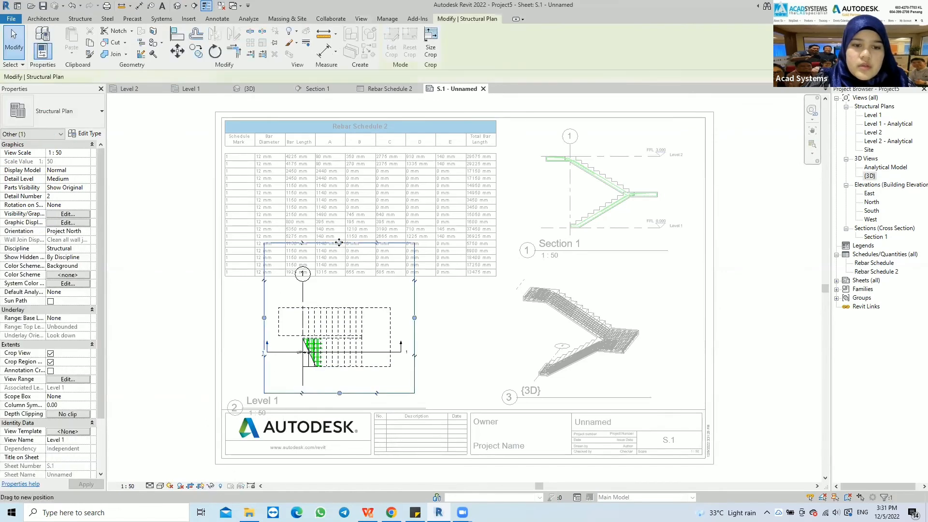
drag(339, 242, 340, 264)
click(423, 249)
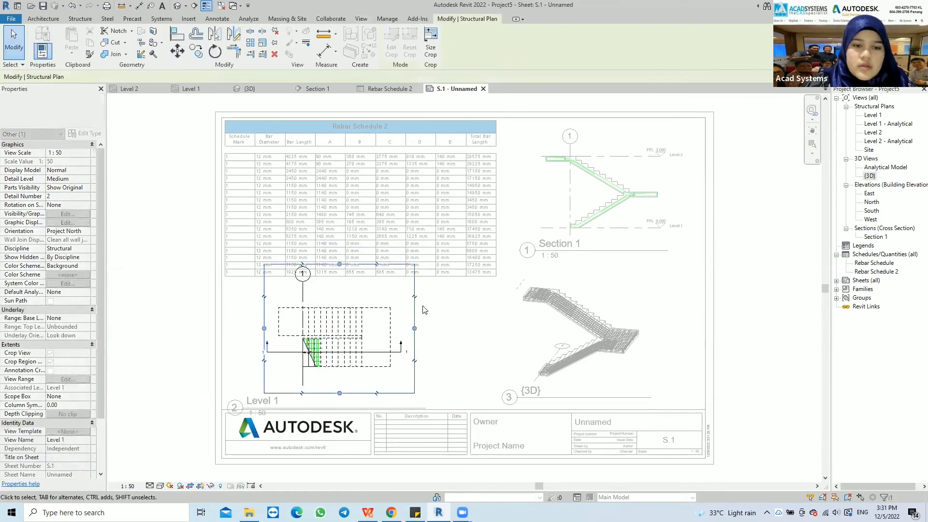
double_click(439, 354)
Reactivate the Level 1 view on the sheet, hide its crop region, and deactivate the view.
click(357, 366)
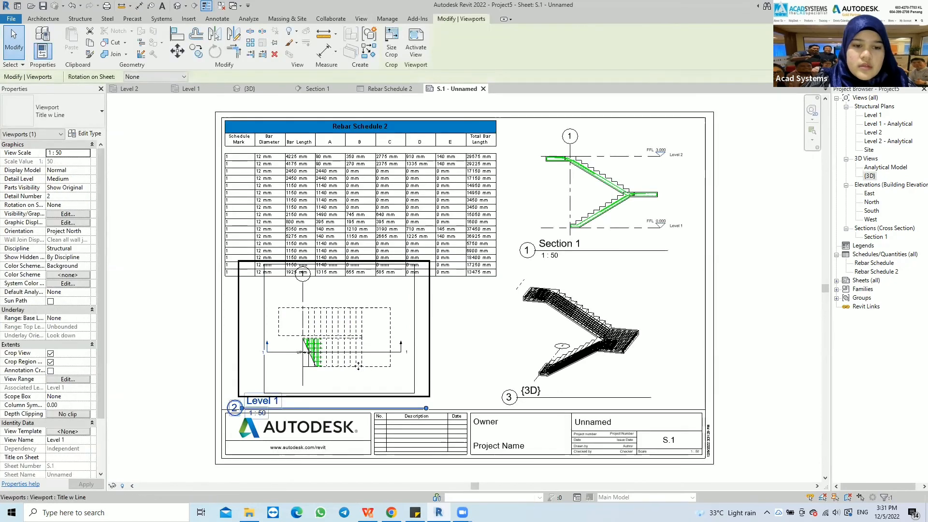
key(Escape)
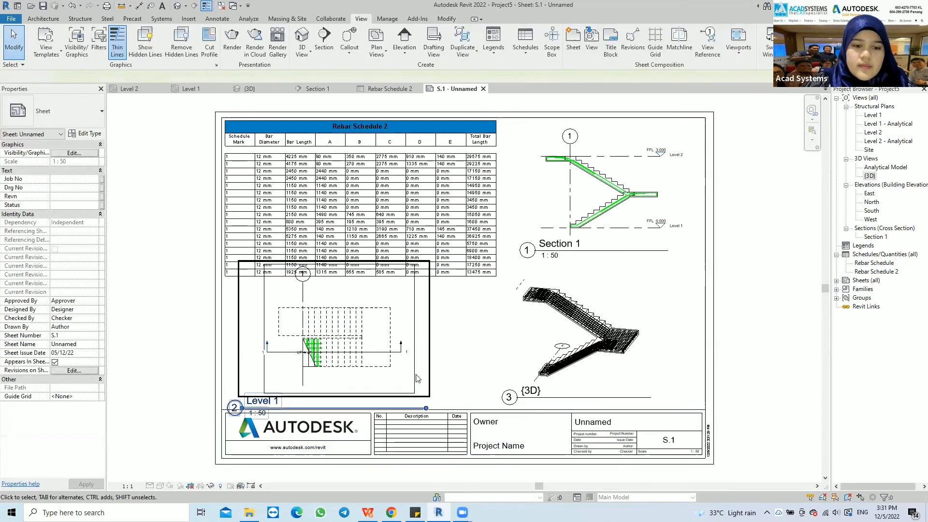
double_click(418, 378)
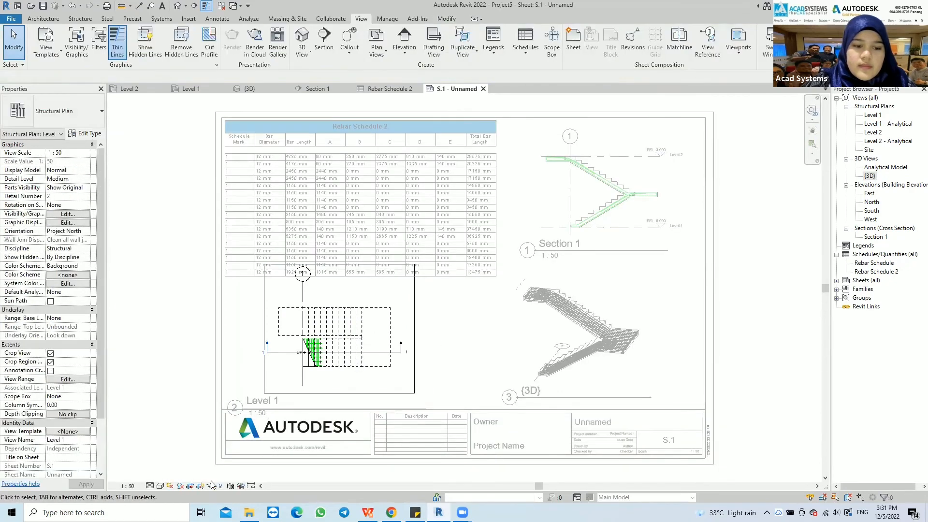
double_click(445, 352)
Delete the Level 1 viewport and place the Level 1 plan on sheet S.1 again, between the rebar schedule and the title block.
drag(367, 362, 367, 378)
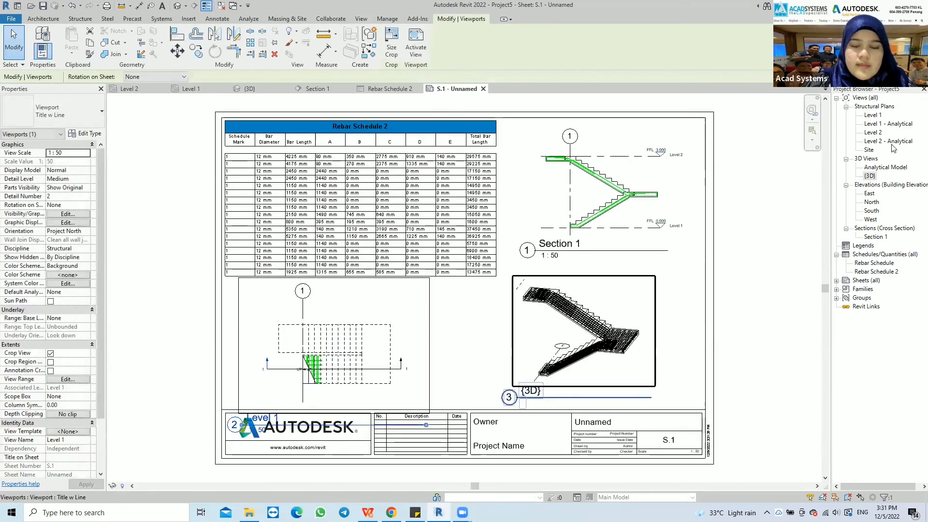
key(Delete)
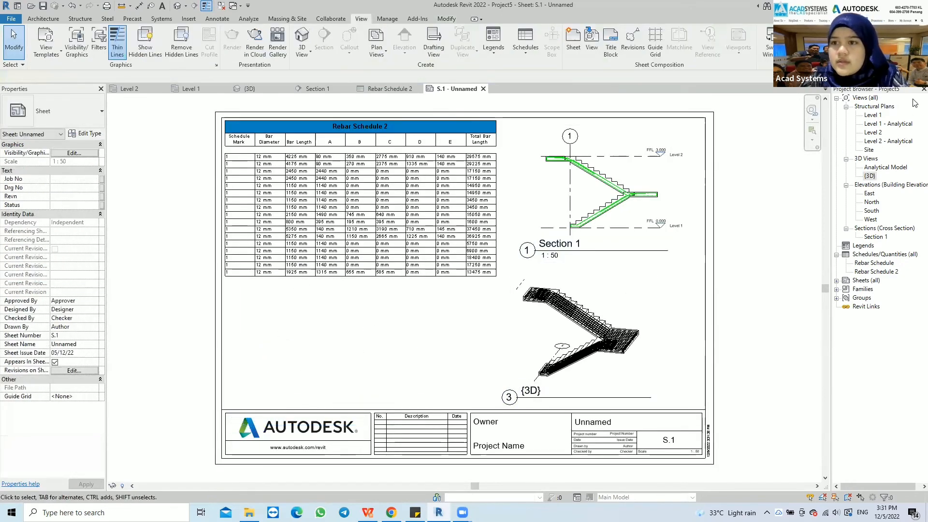
click(872, 116)
drag(827, 136, 343, 321)
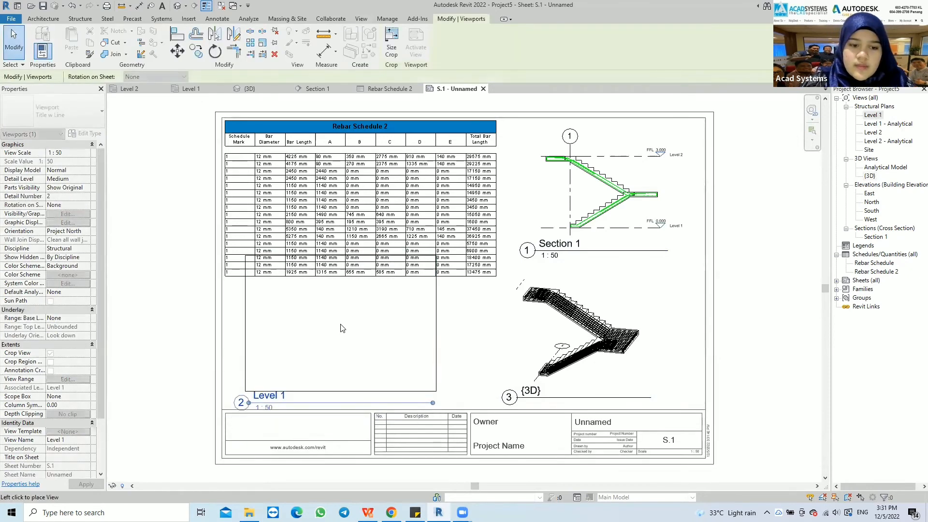
click(343, 322)
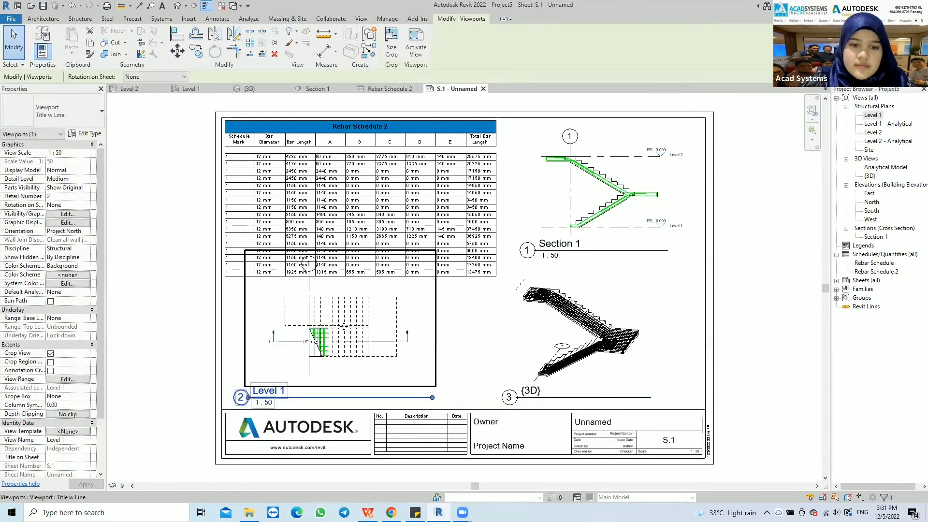
click(441, 323)
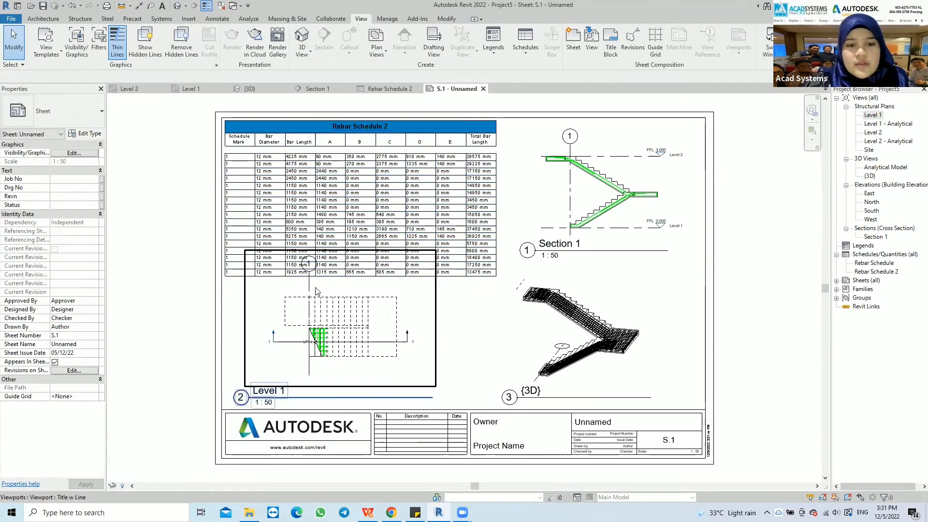
click(187, 90)
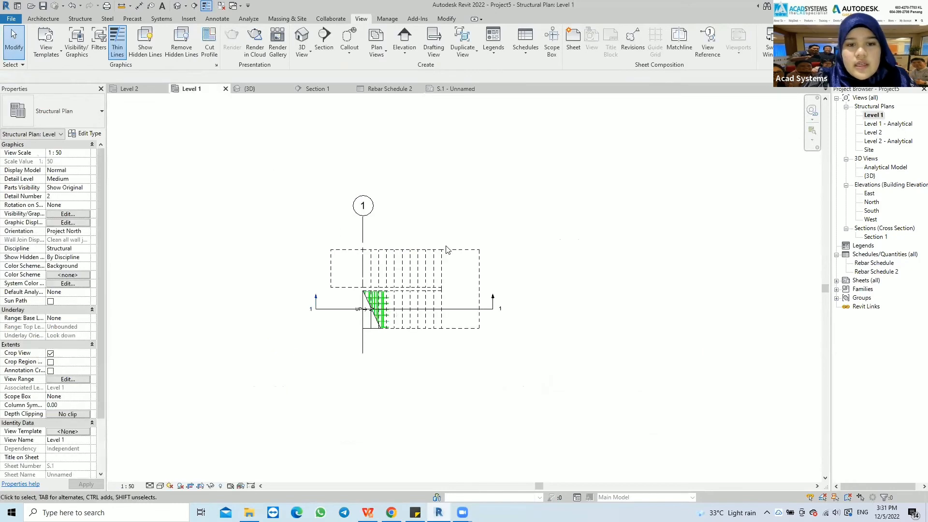
click(456, 89)
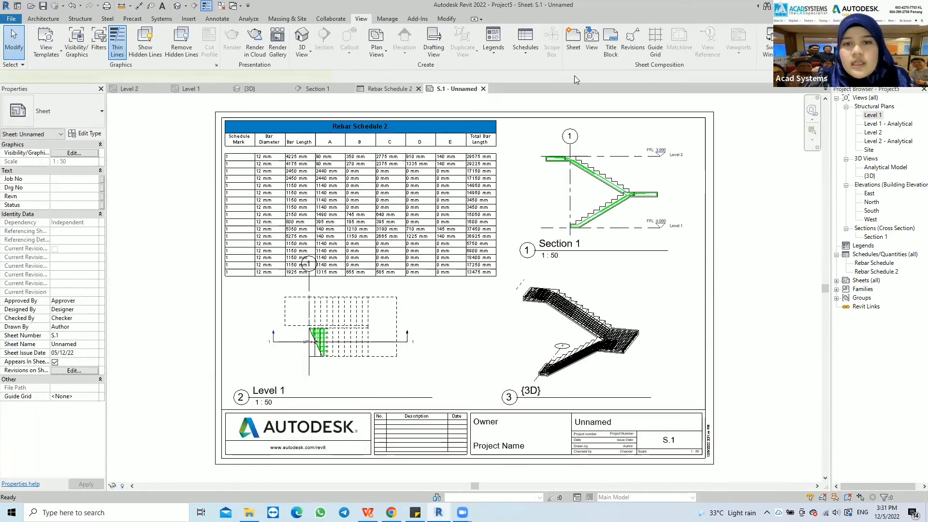
click(371, 90)
click(456, 89)
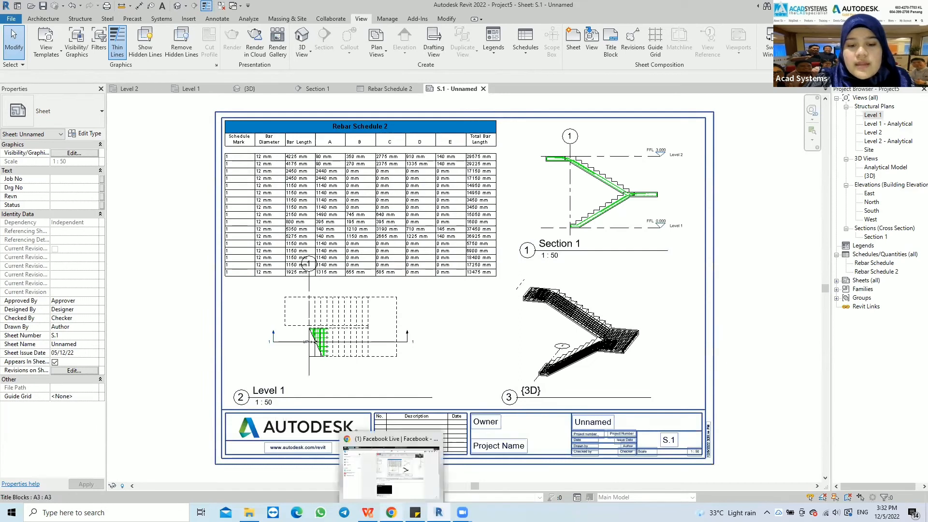
Switch to Chrome to view the Acad Systems home page at acadsystems.com, and look at its chat options.
click(392, 512)
click(387, 11)
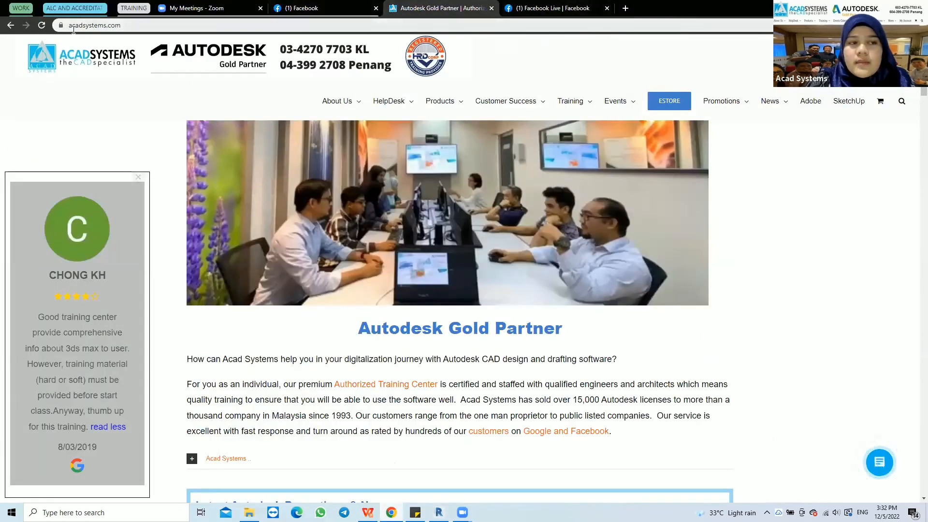
click(128, 26)
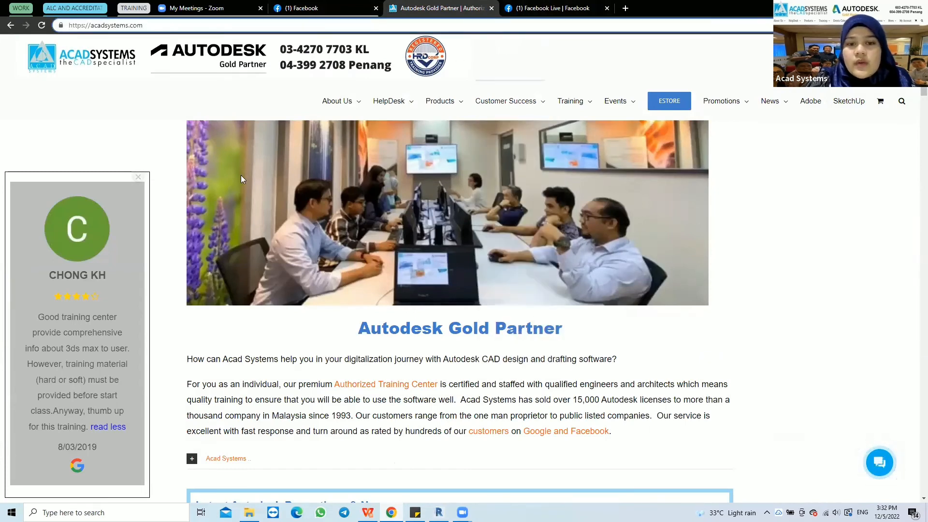
scroll(478, 253, down, 4)
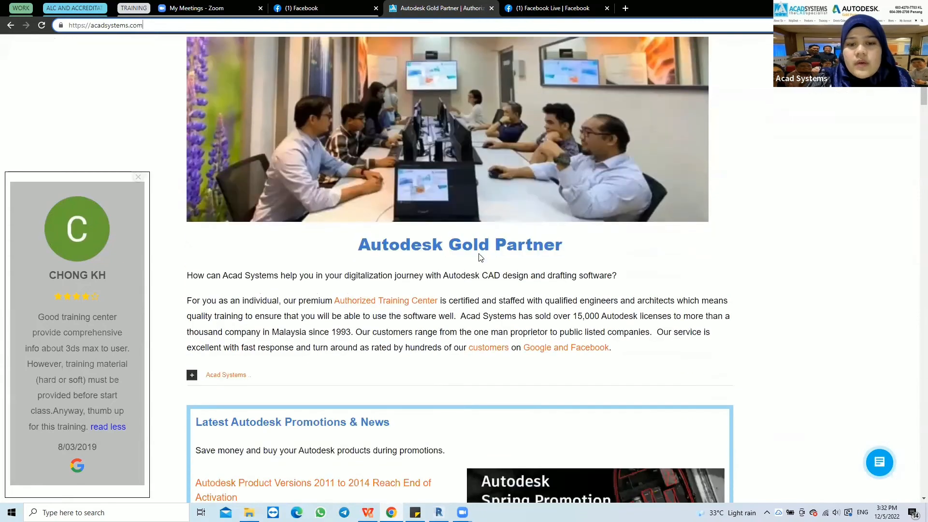
scroll(481, 259, down, 3)
scroll(429, 99, up, 7)
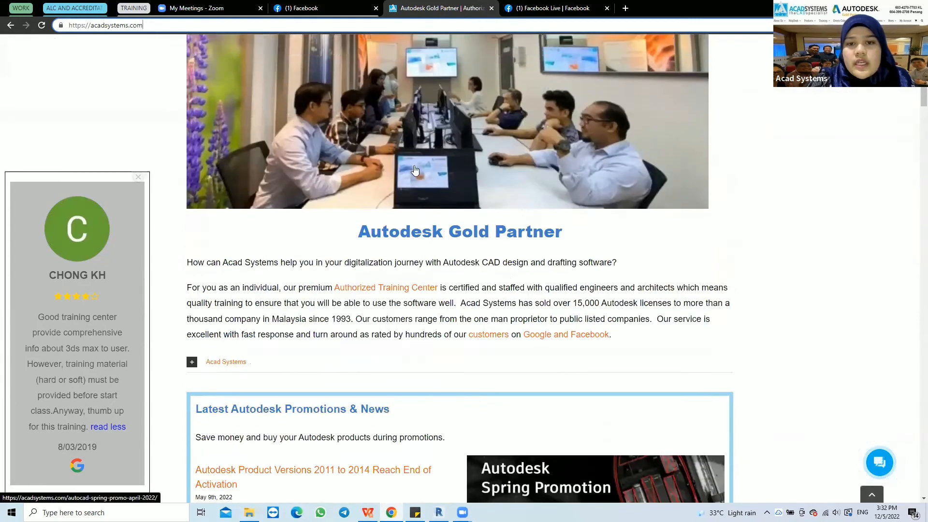
mouse_move(447, 111)
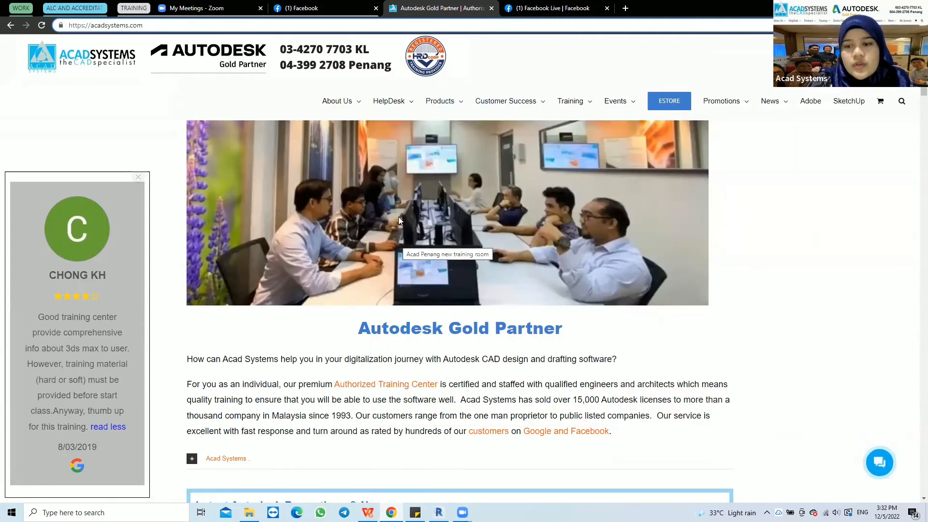
click(879, 462)
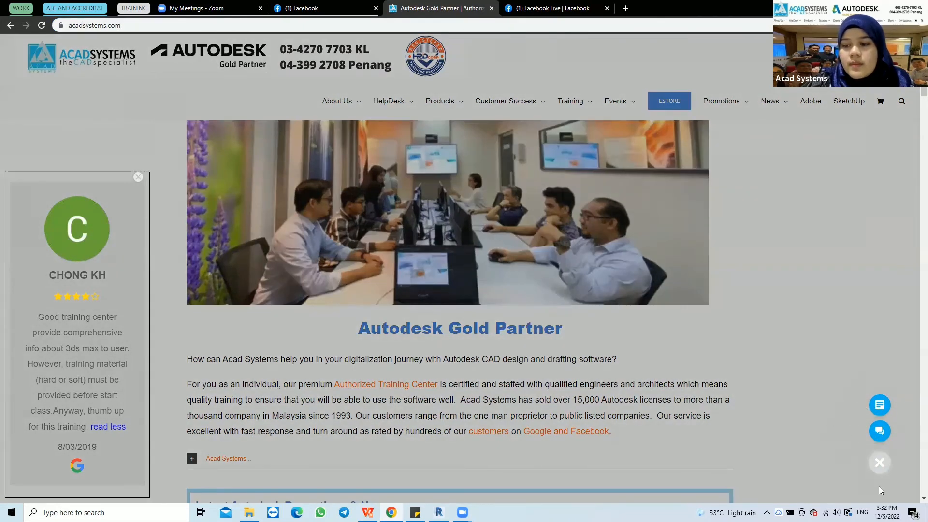
click(863, 462)
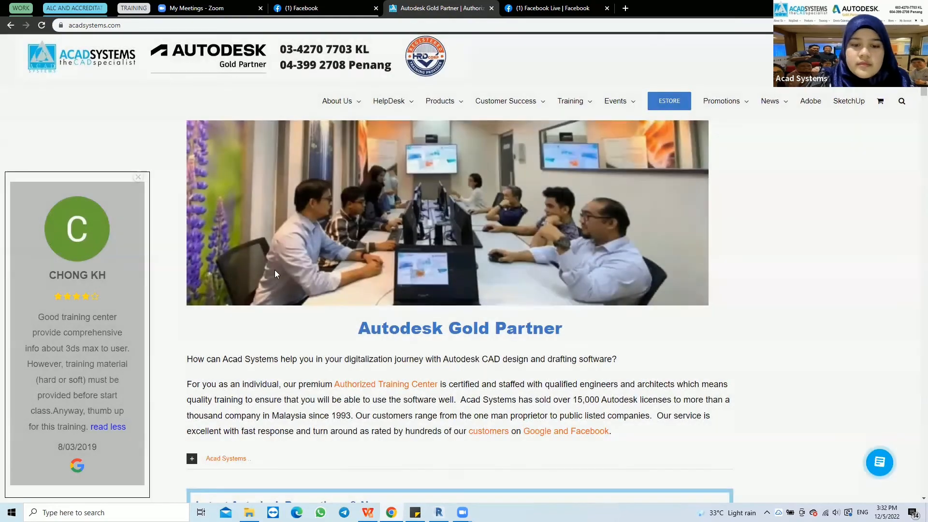
Browse the home page's Autodesk promotions and its latest online lessons, workshops and webinars.
scroll(281, 280, down, 5)
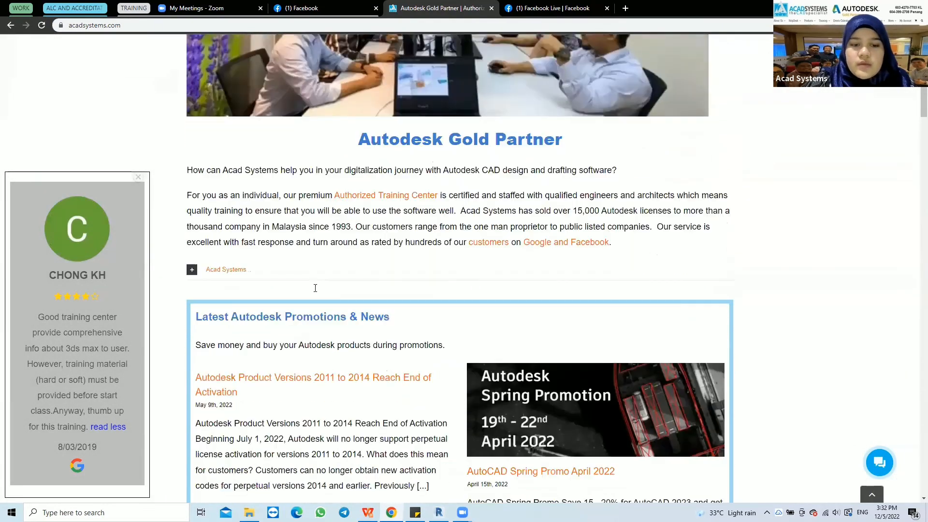
scroll(317, 290, down, 7)
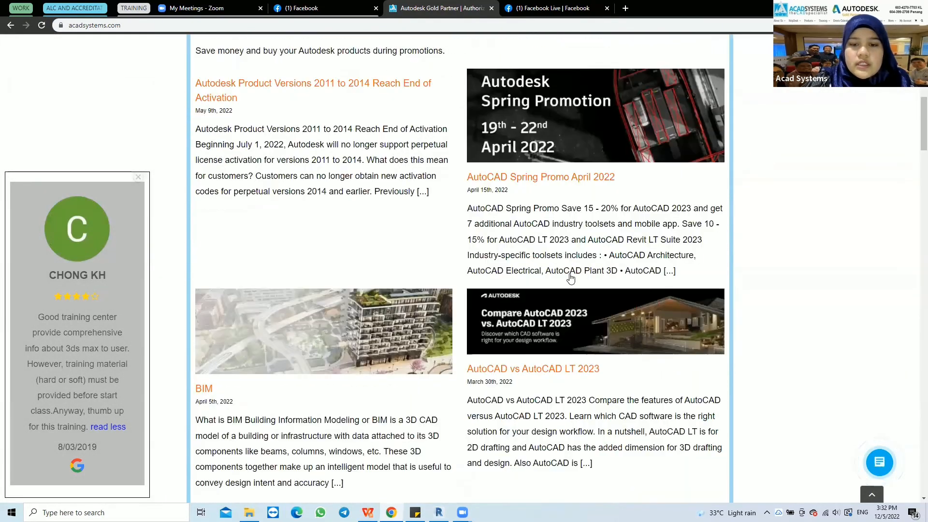
scroll(558, 320, down, 15)
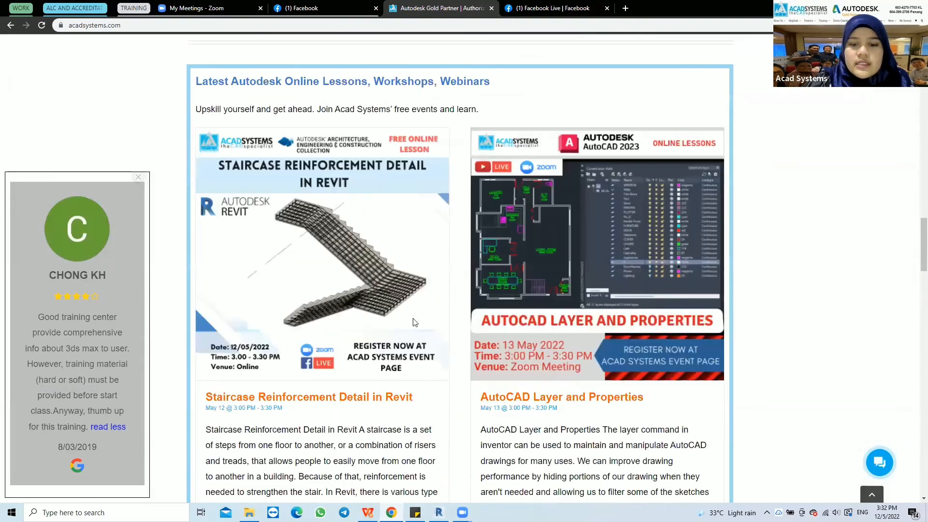
scroll(474, 264, down, 7)
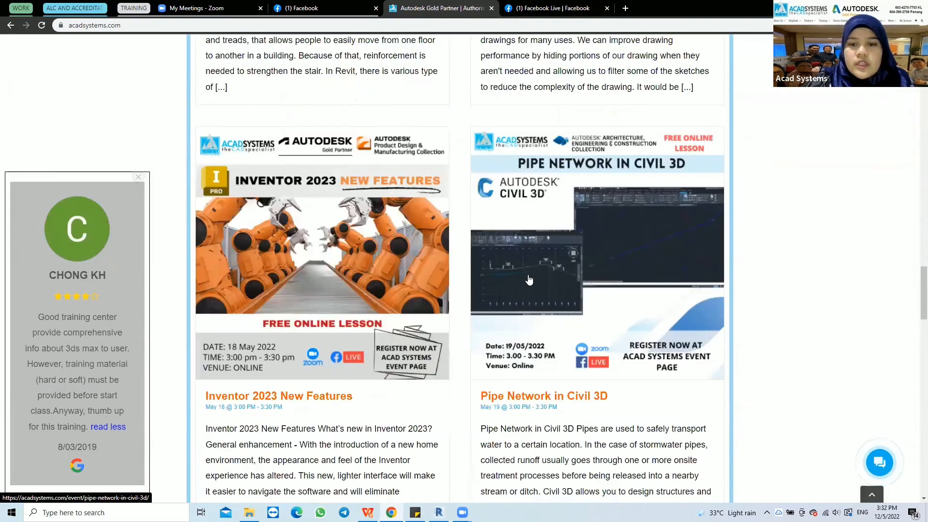
scroll(477, 277, up, 8)
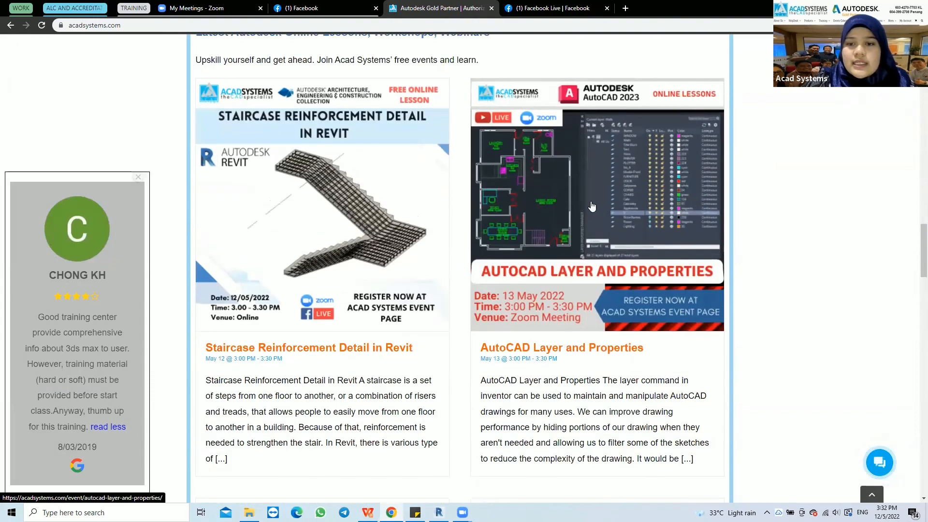
Open the AutoCAD Layer and Properties event page and its RSVP form, closing the customer review pop-up.
click(592, 206)
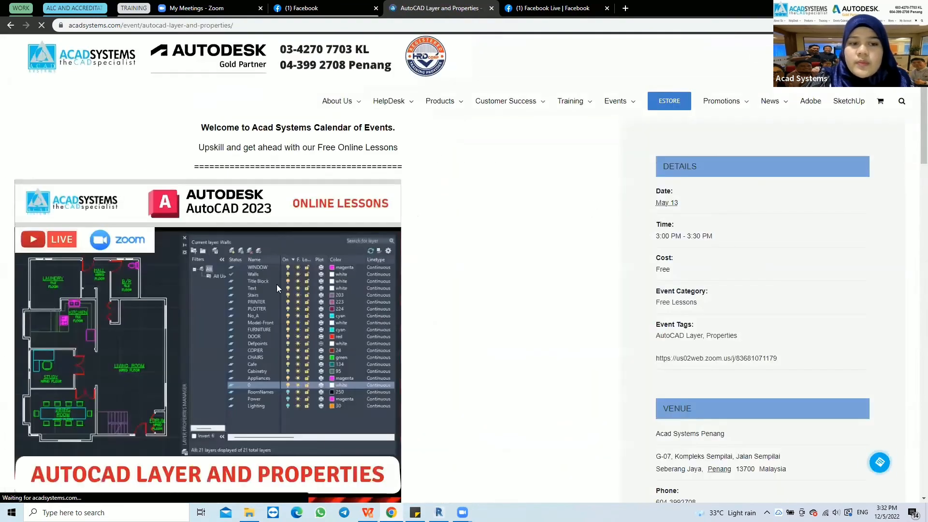
scroll(287, 319, down, 8)
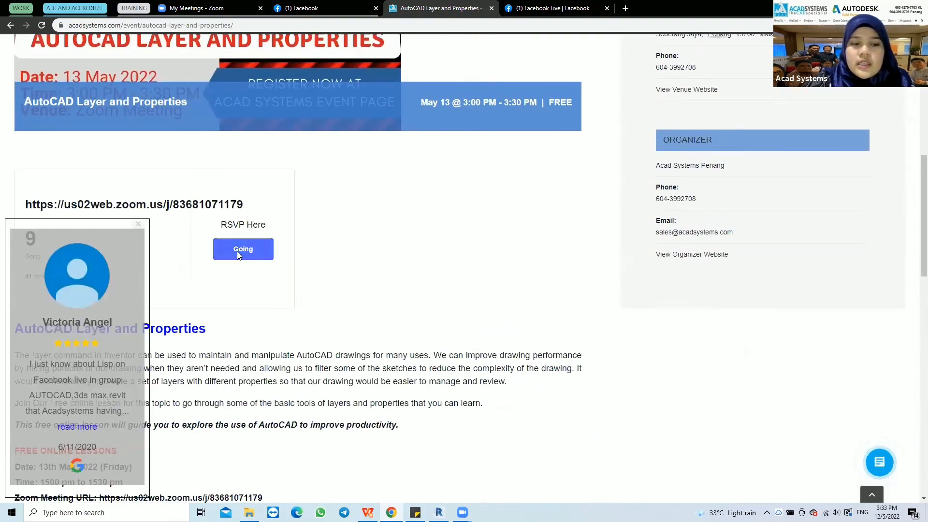
click(238, 253)
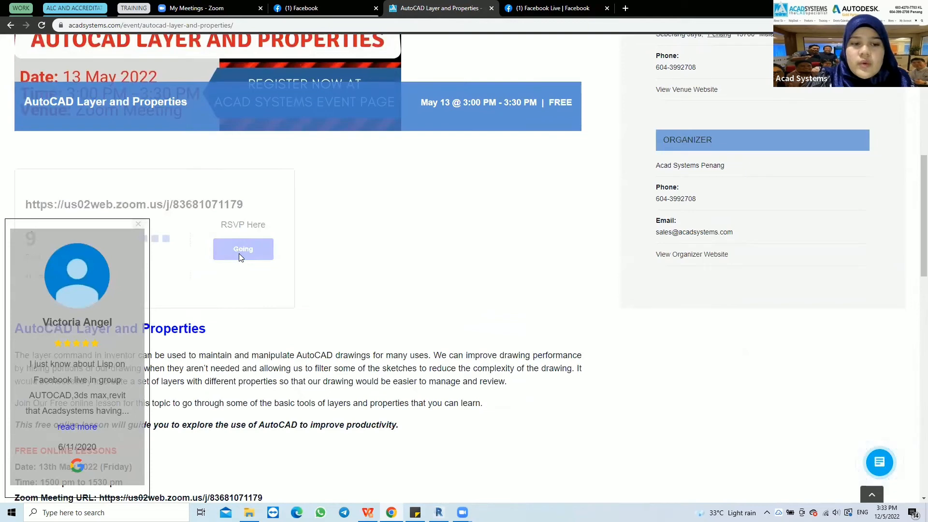
click(139, 225)
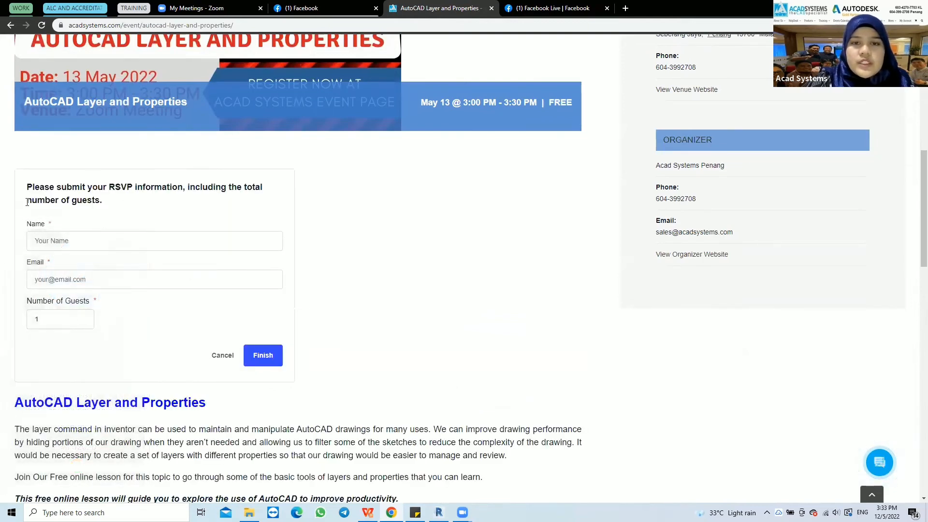
Cancel the RSVP form without submitting any registration details, and confirm the cancellation.
click(223, 356)
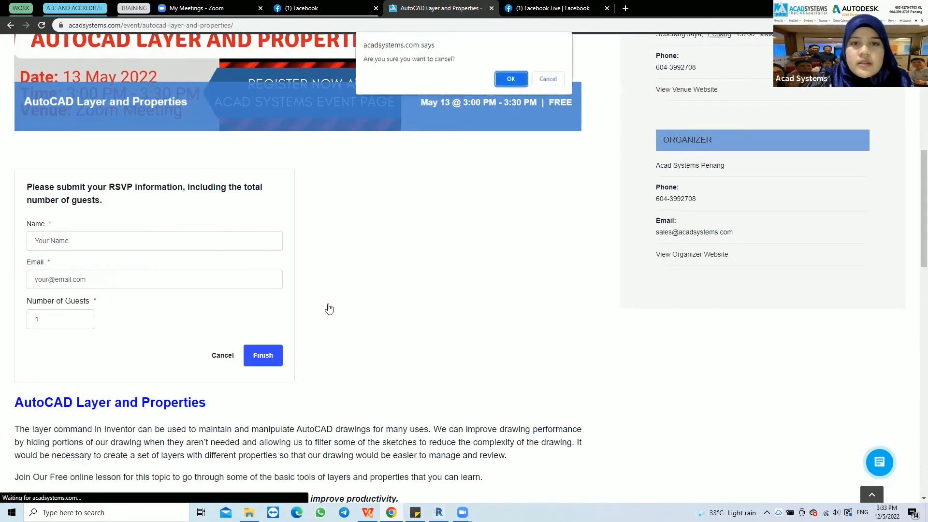
click(511, 79)
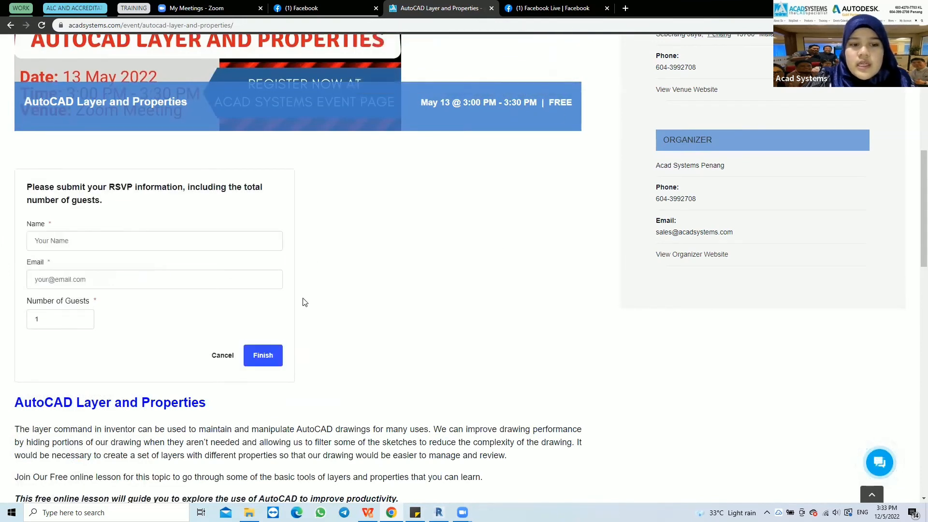
scroll(305, 302, down, 3)
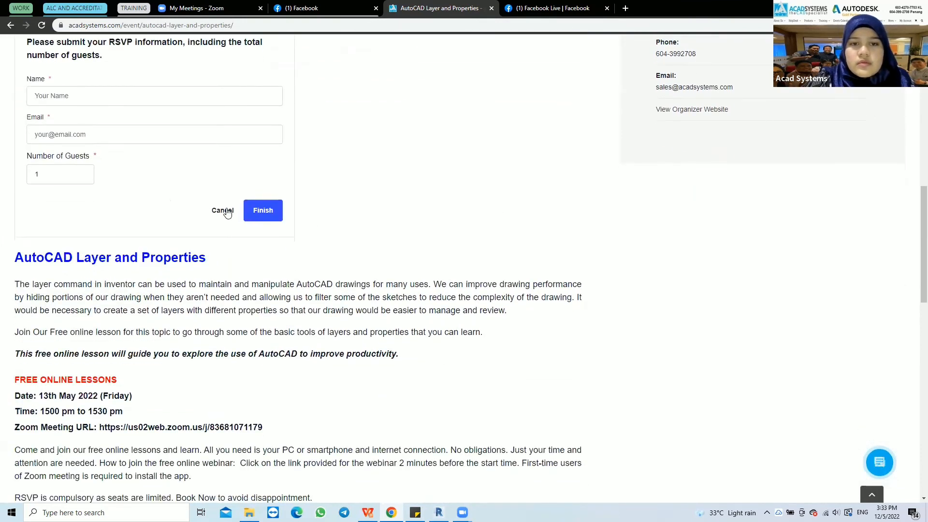
click(223, 211)
click(513, 85)
Read through the lesson's date, time and joining instructions, the 2022 online training schedule and the page footer.
scroll(498, 208, down, 4)
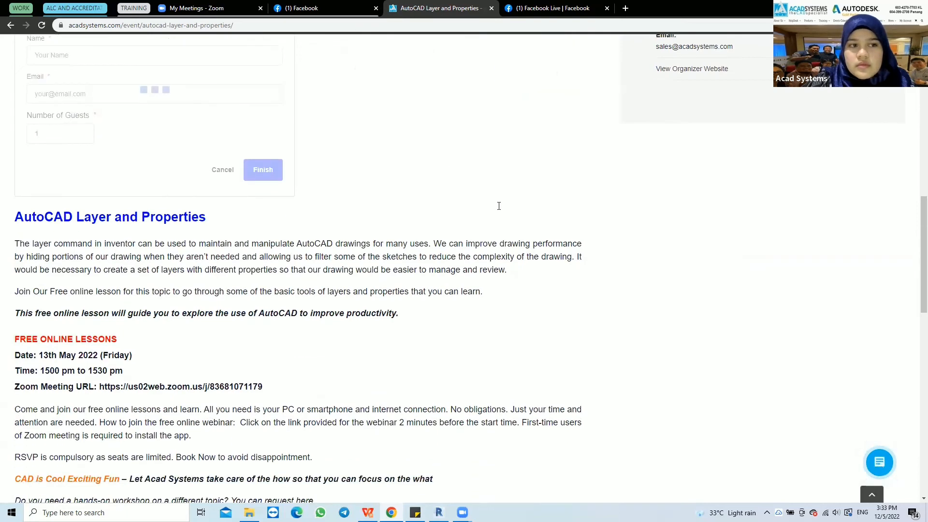
scroll(501, 210, down, 4)
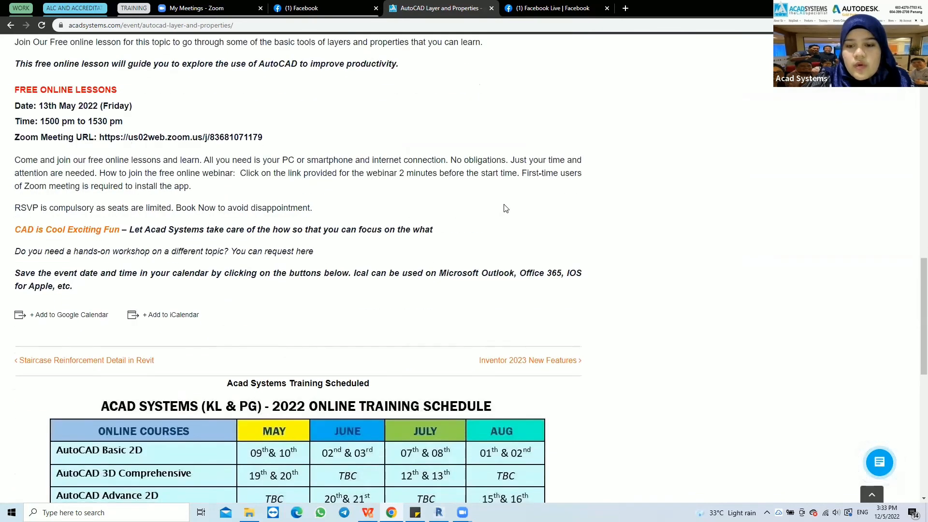
scroll(615, 309, down, 5)
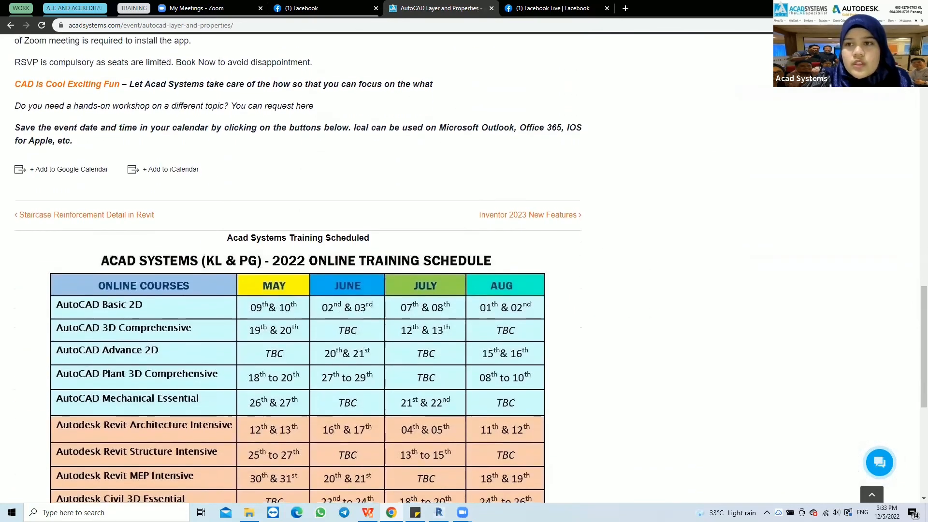
scroll(615, 251, down, 5)
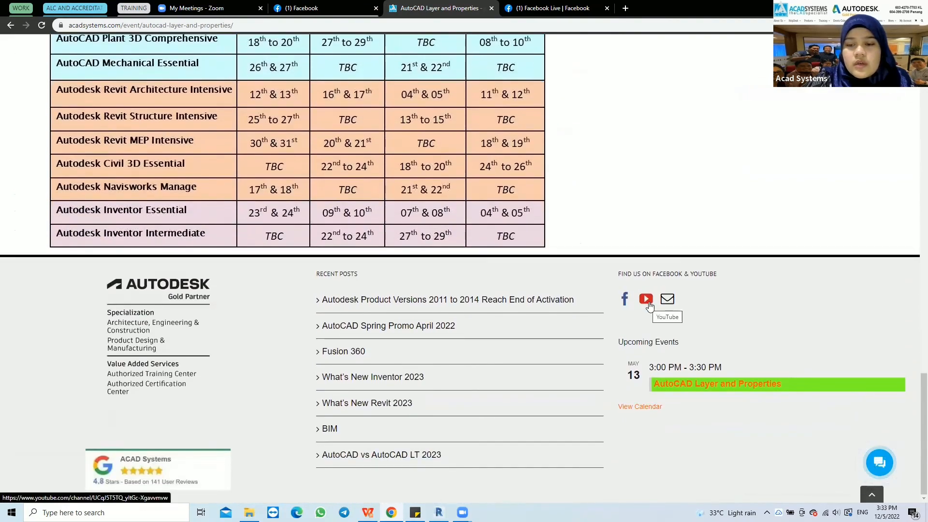
Open the Acad Systems YouTube channel from the page footer and browse its home page and uploaded videos.
click(647, 302)
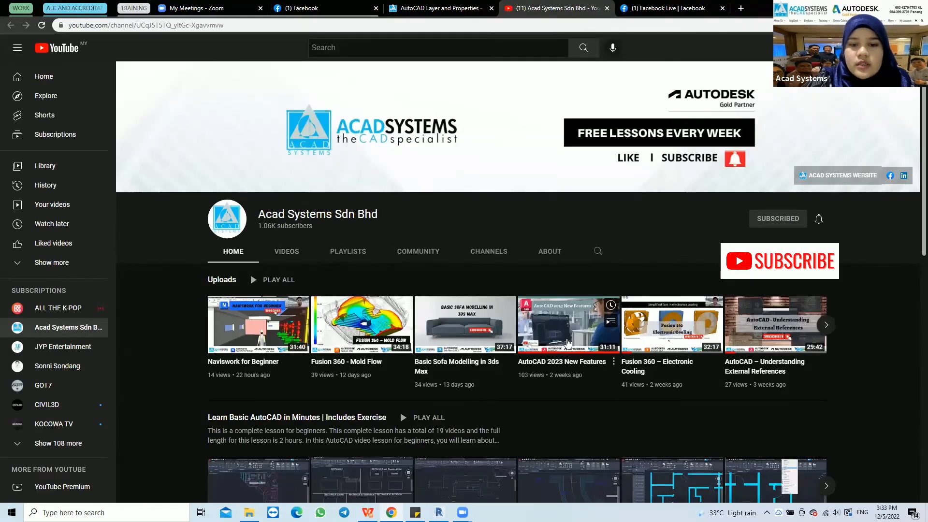
scroll(604, 312, down, 2)
scroll(275, 188, down, 1)
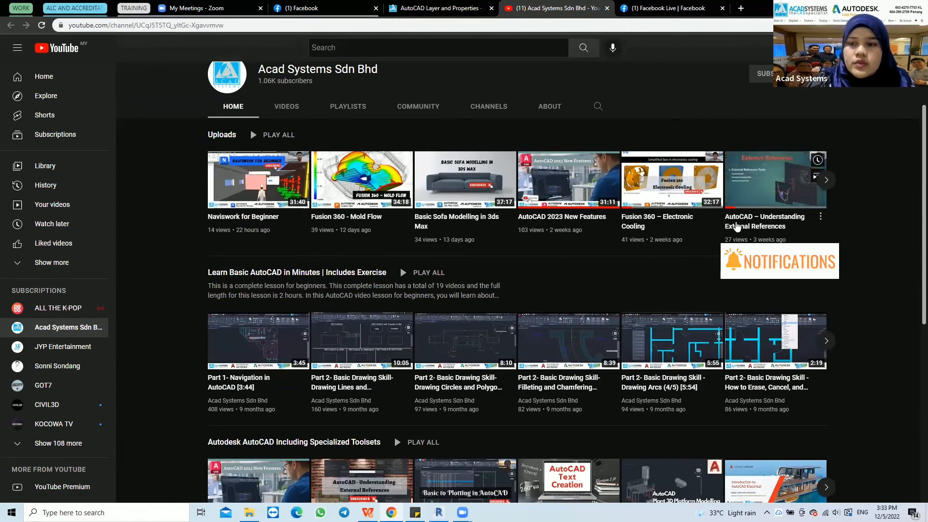
click(287, 106)
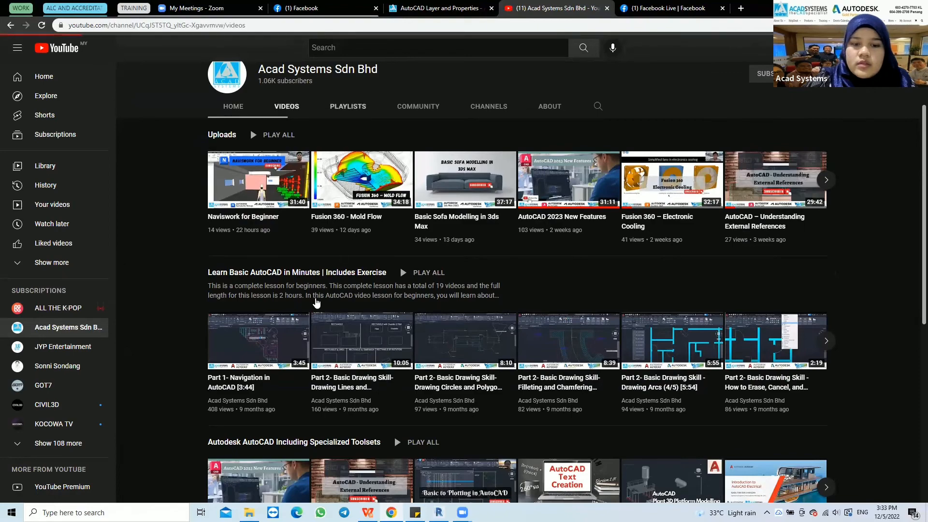
scroll(484, 329, down, 3)
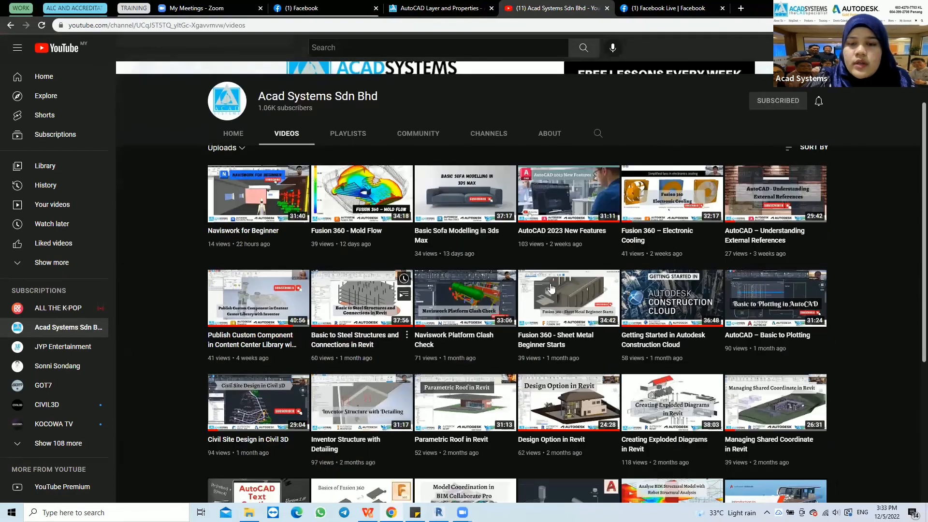
scroll(528, 318, up, 2)
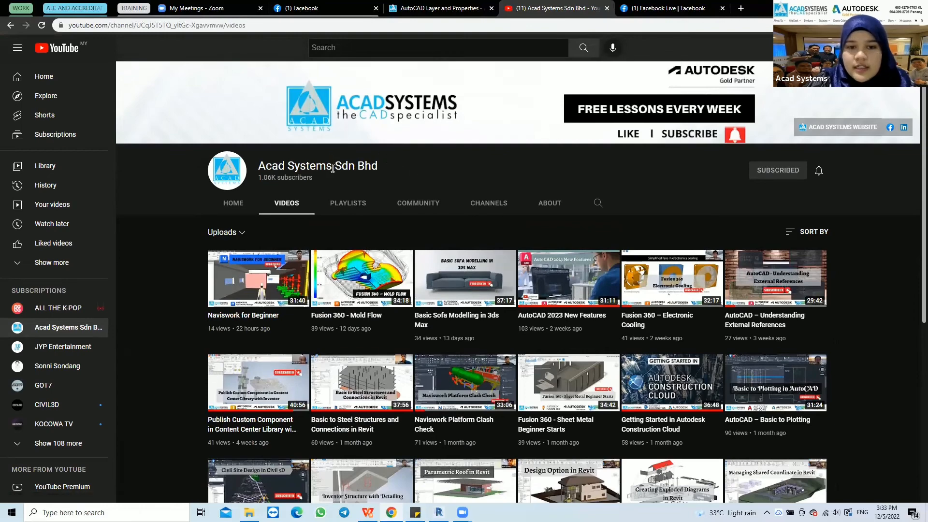
Return to the AutoCAD Layer and Properties event page on the Acad Systems website.
click(435, 8)
key(ctrl+Tab)
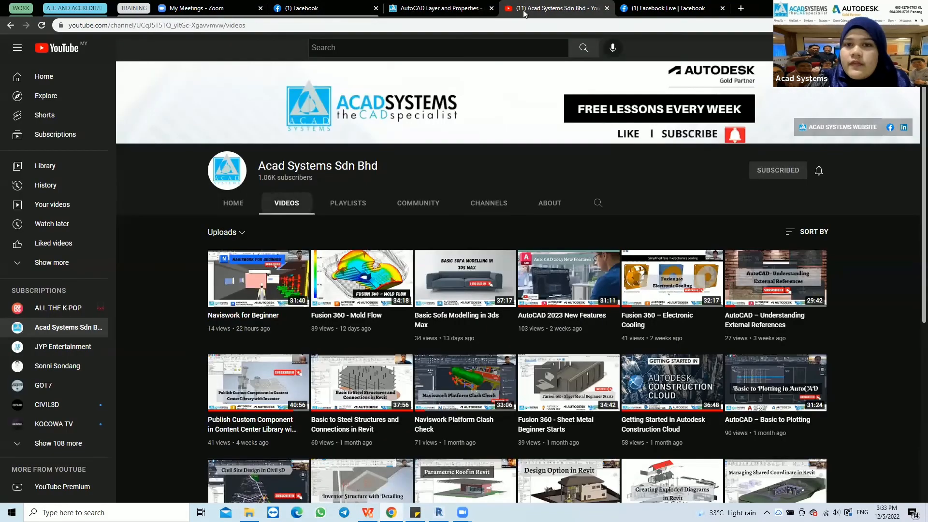
click(405, 7)
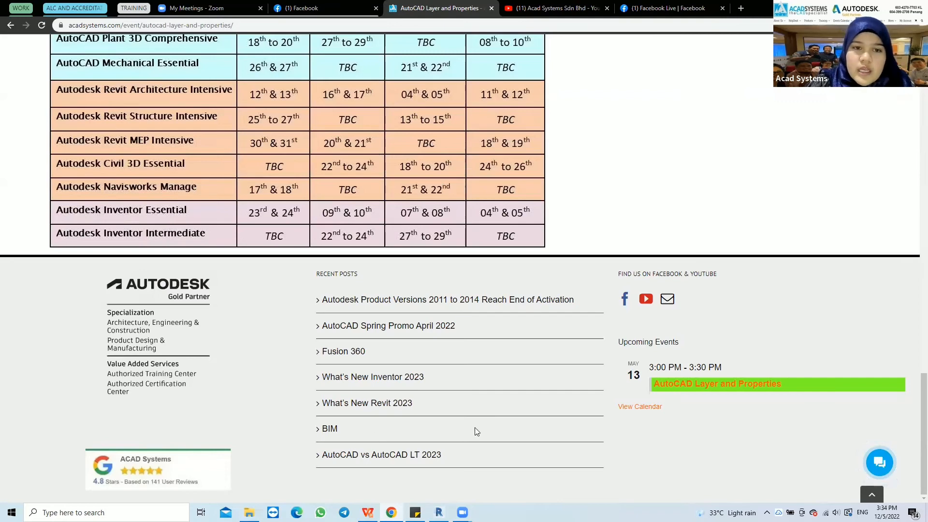
Switch to Revit and look over the stair in the Level 1, Level 2 and Section 1 views.
key(alt+Tab)
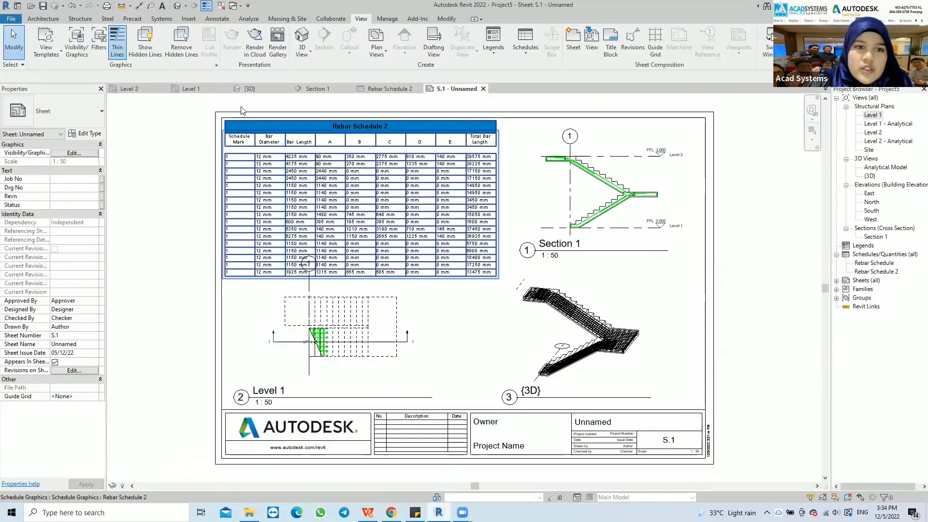
click(186, 90)
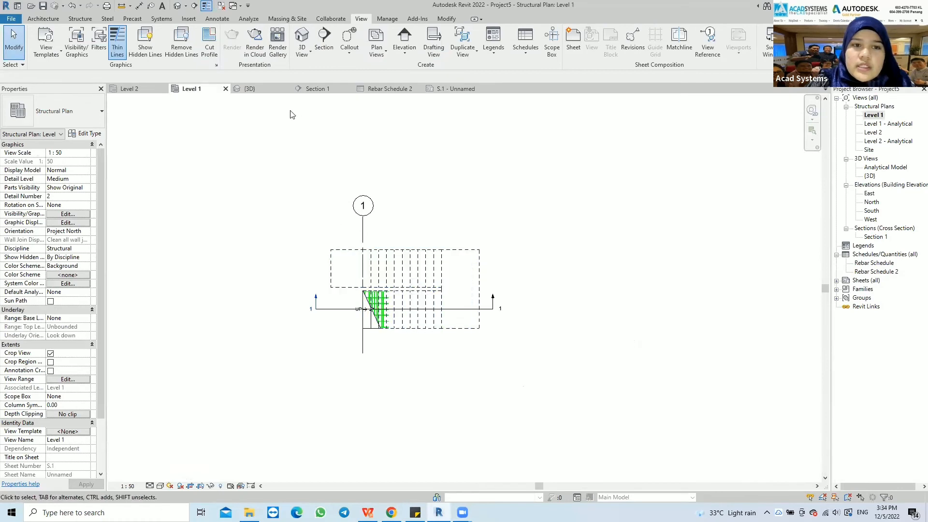
click(128, 89)
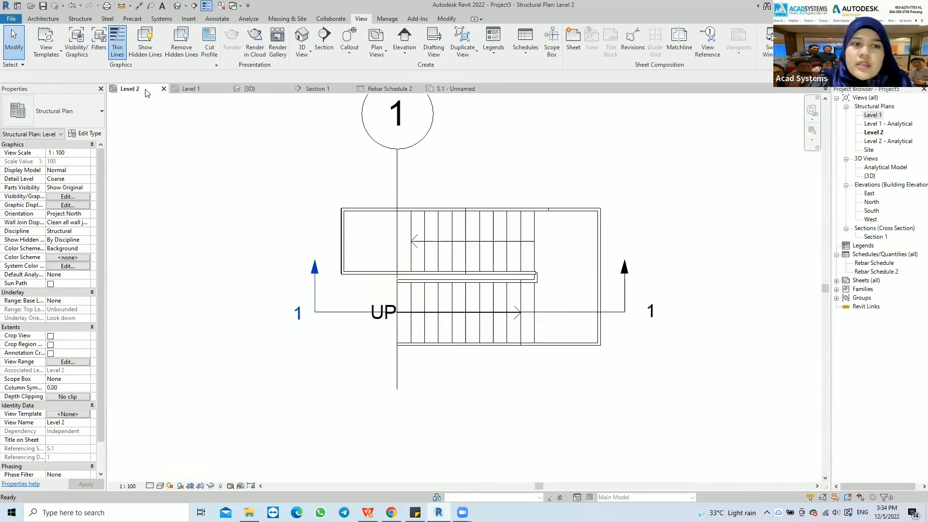
click(190, 90)
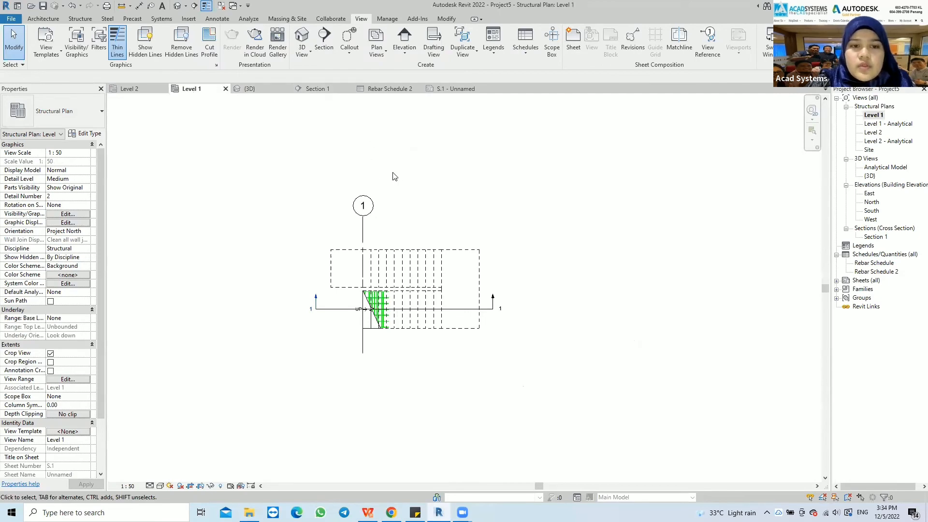
click(317, 89)
scroll(372, 290, up, 5)
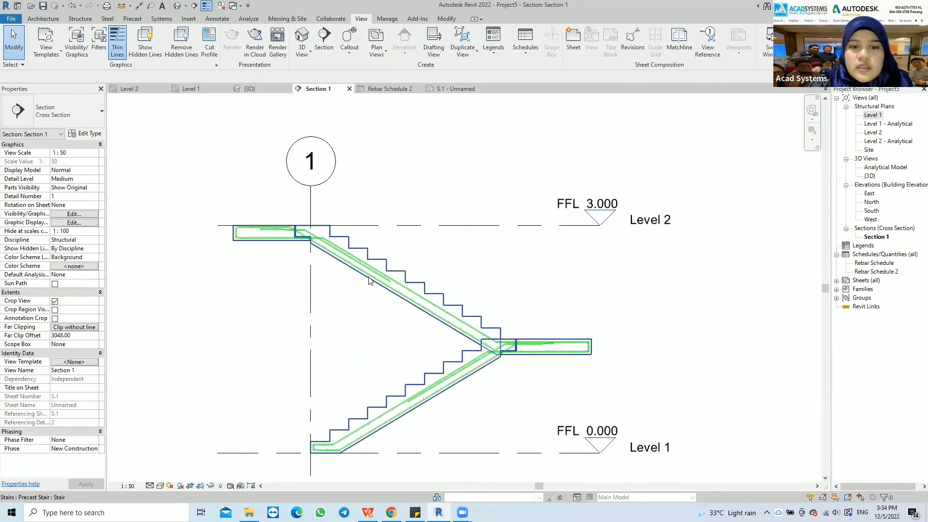
click(375, 269)
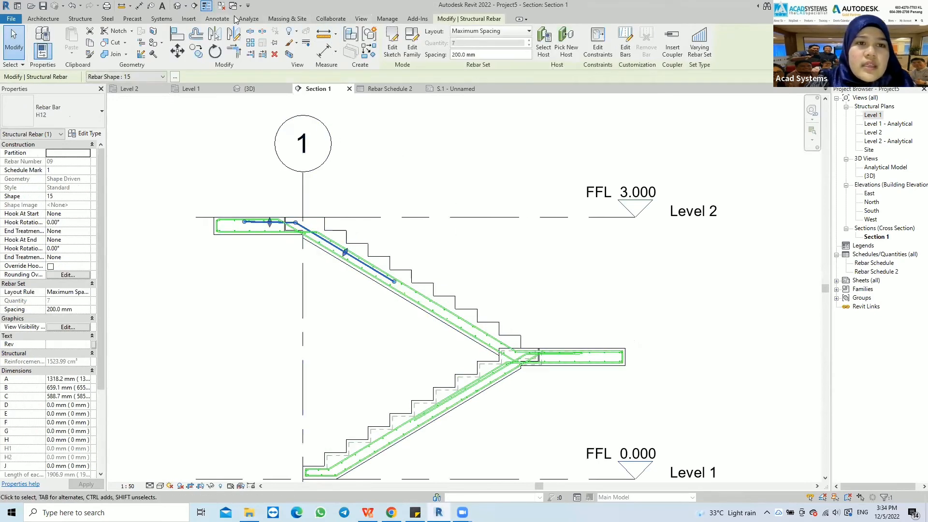
click(188, 22)
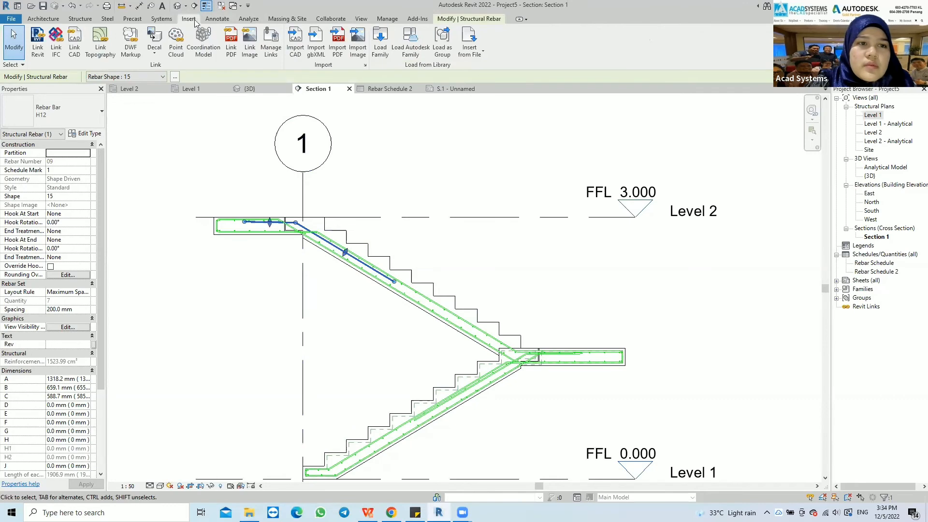
click(152, 19)
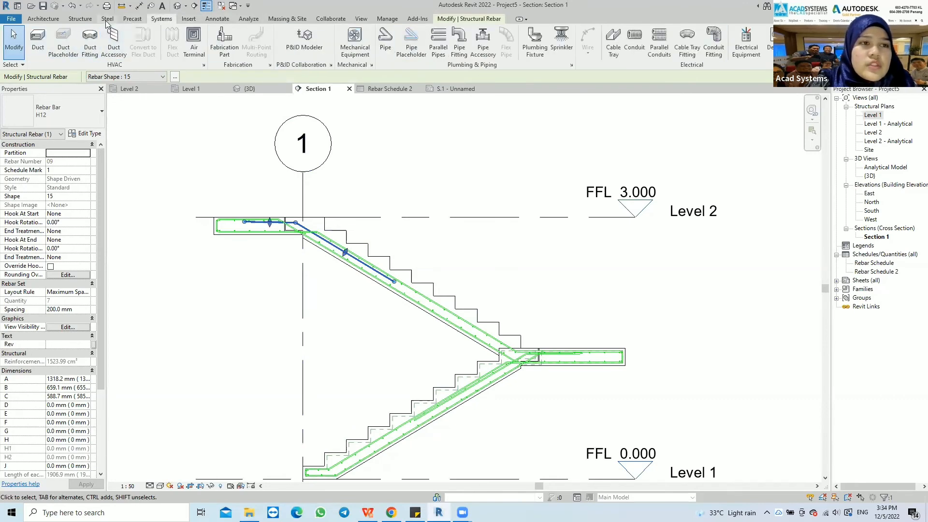
click(81, 20)
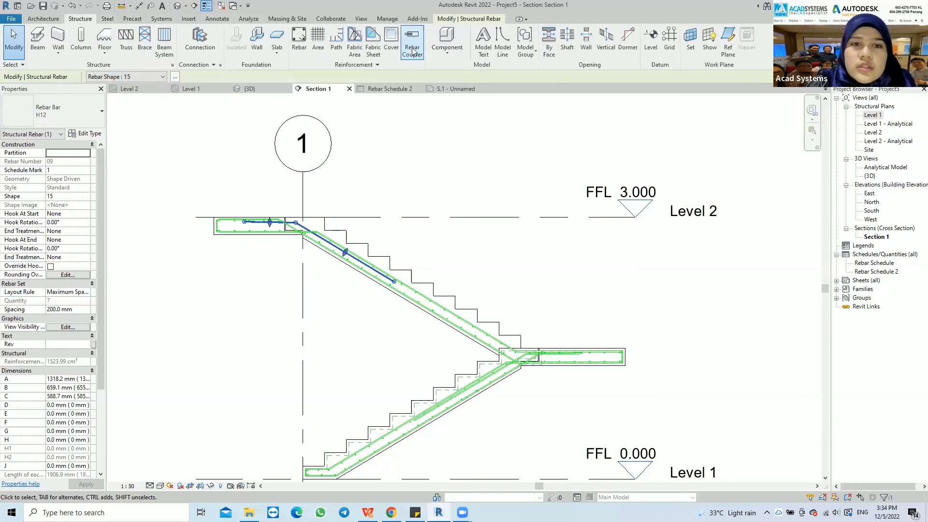
click(363, 20)
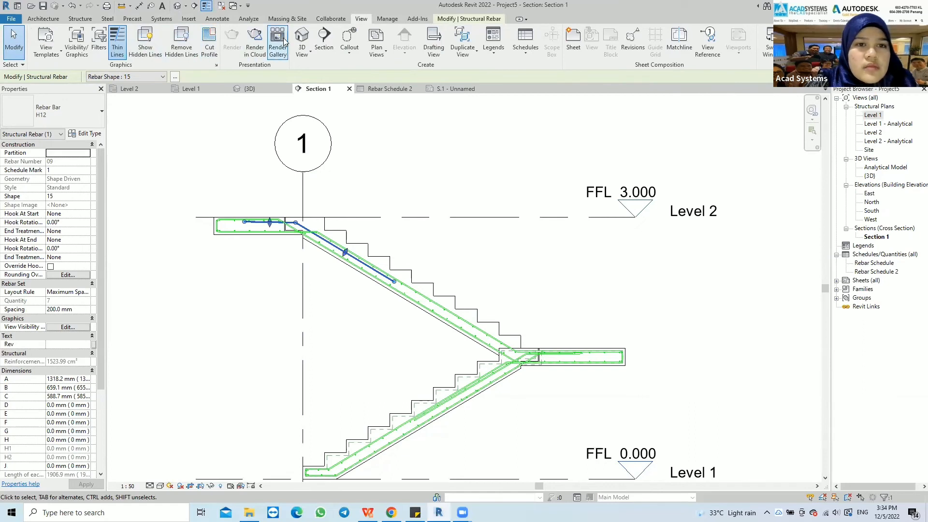
click(43, 19)
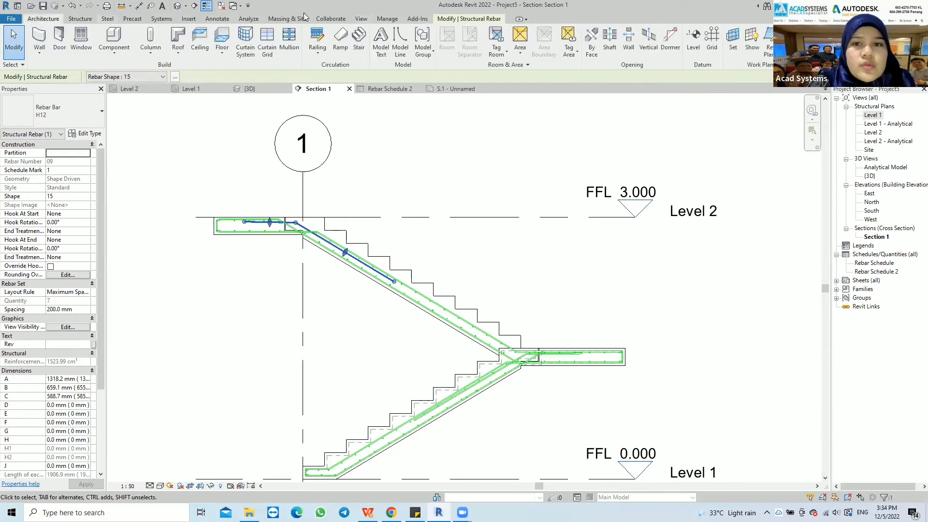
Save the project as Project5 in the Documents folder.
click(493, 39)
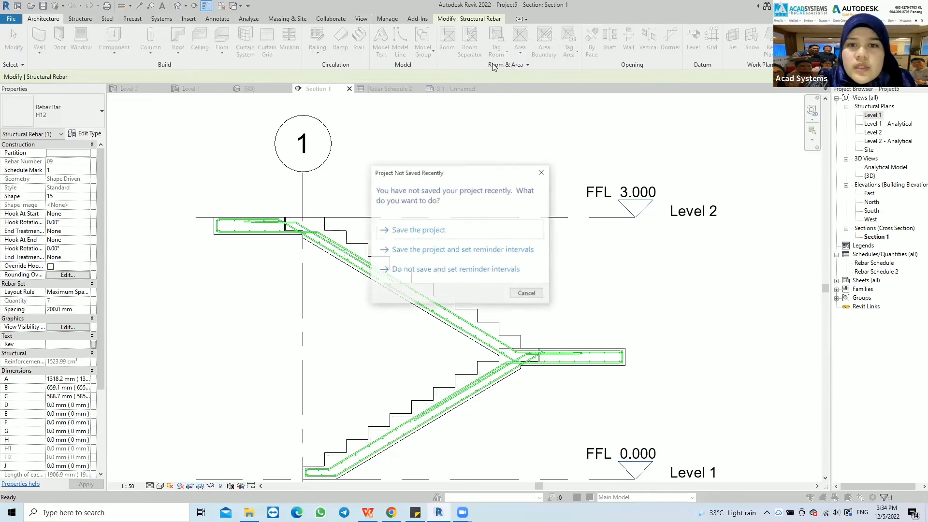
click(474, 237)
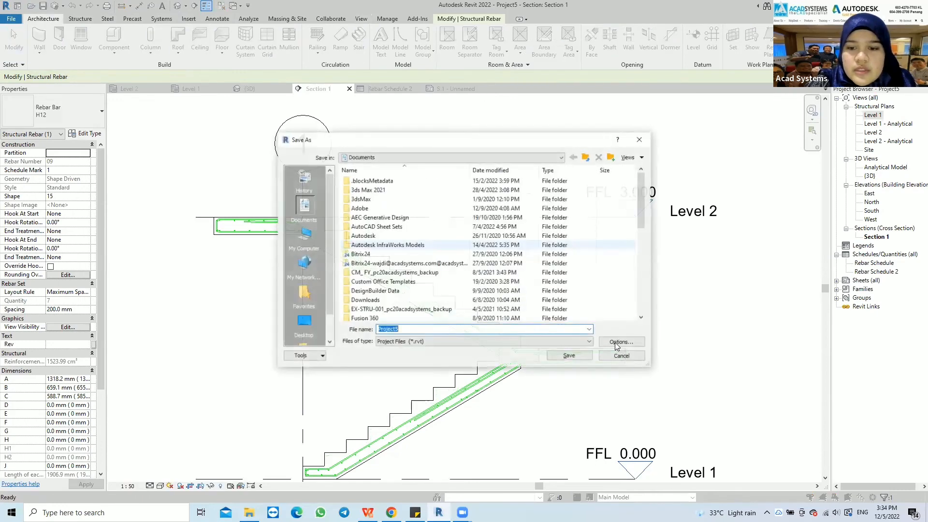
click(580, 357)
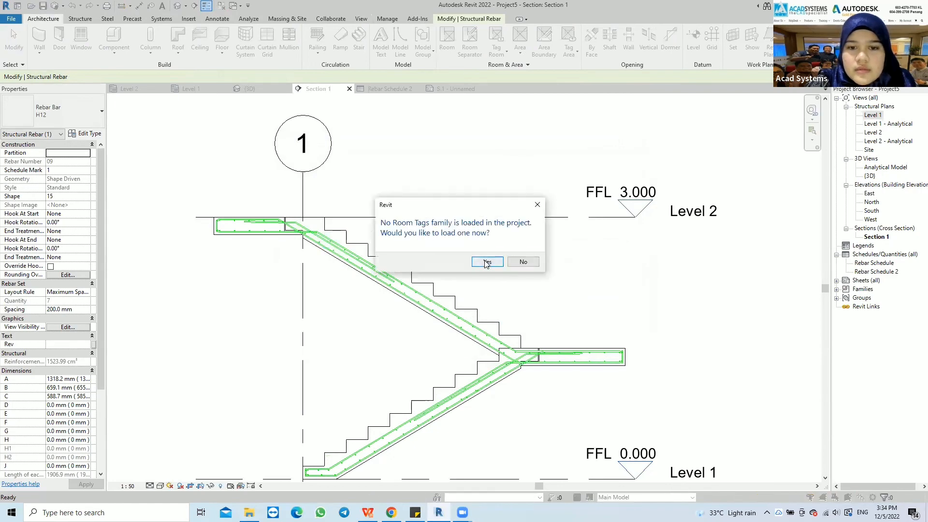
click(485, 262)
click(622, 356)
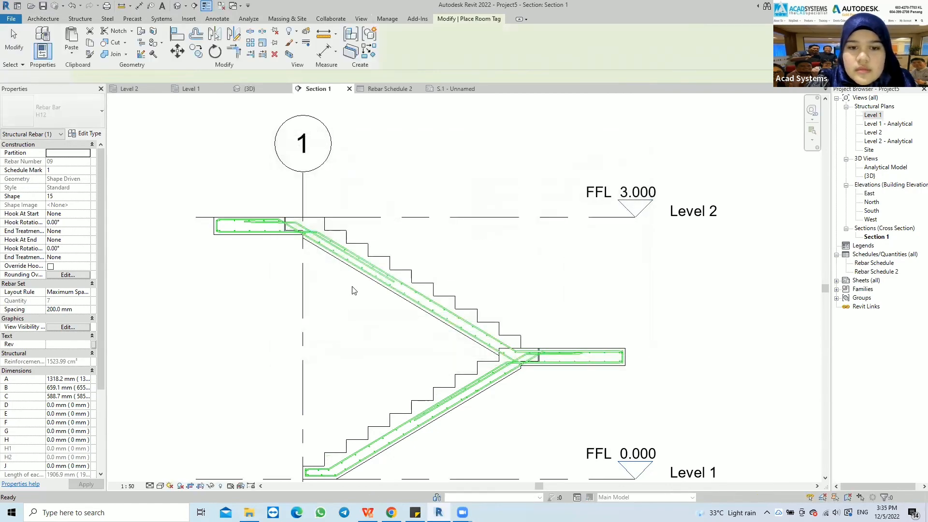
click(352, 290)
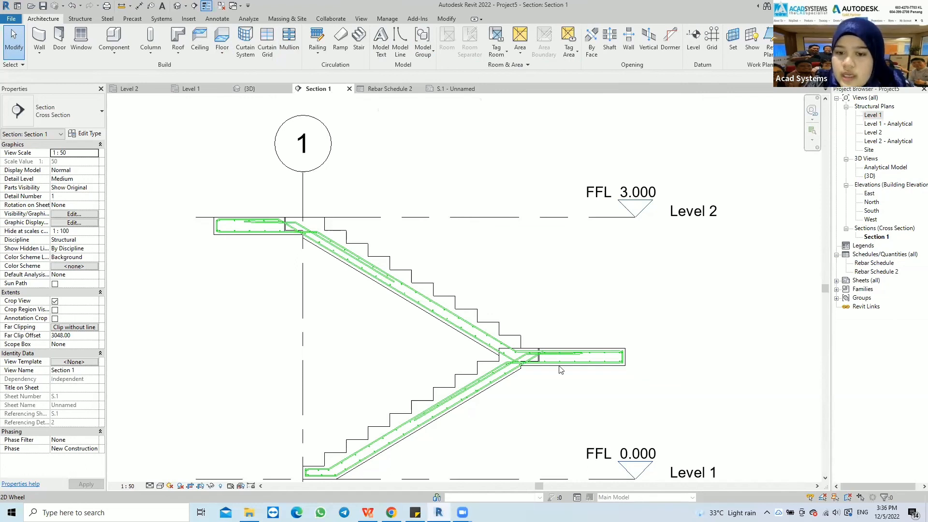
Start placing rebar in the precast stair in Section 1, using the Expand to Host placement method.
scroll(561, 369, up, 3)
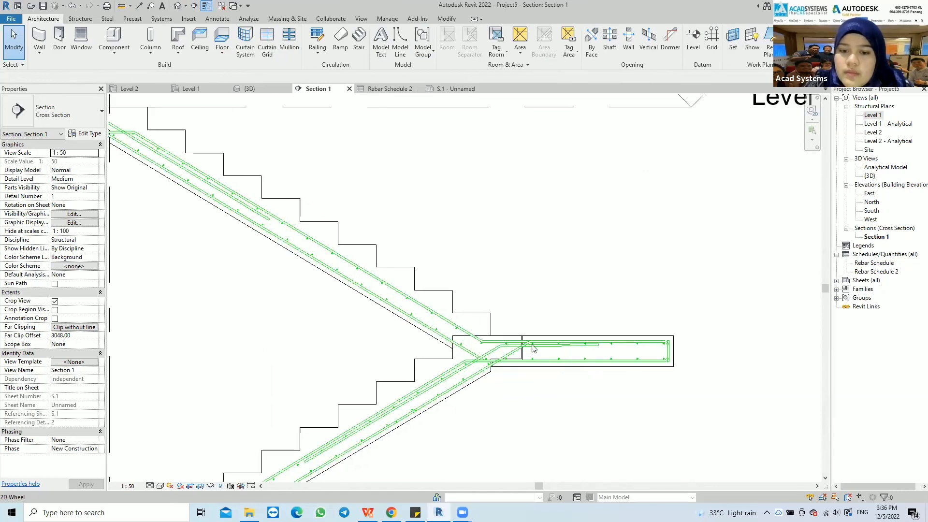
scroll(528, 346, down, 3)
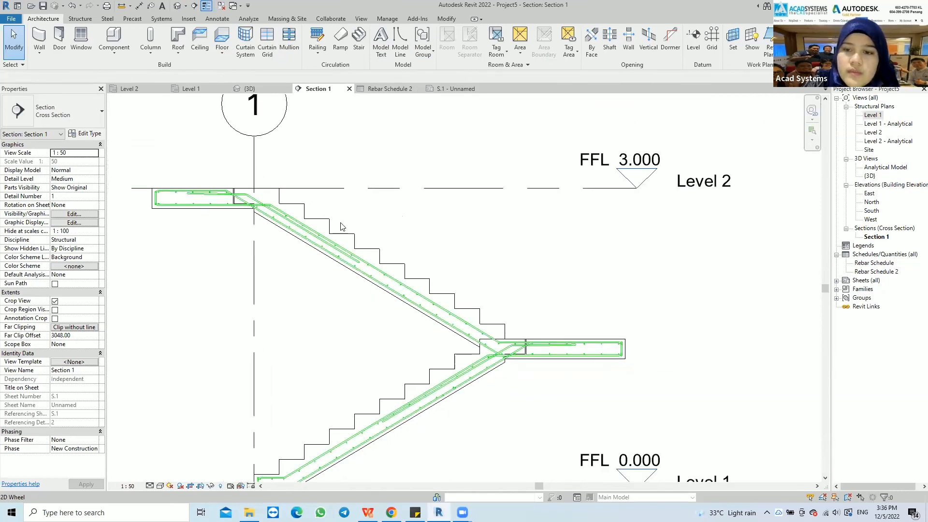
scroll(586, 358, up, 2)
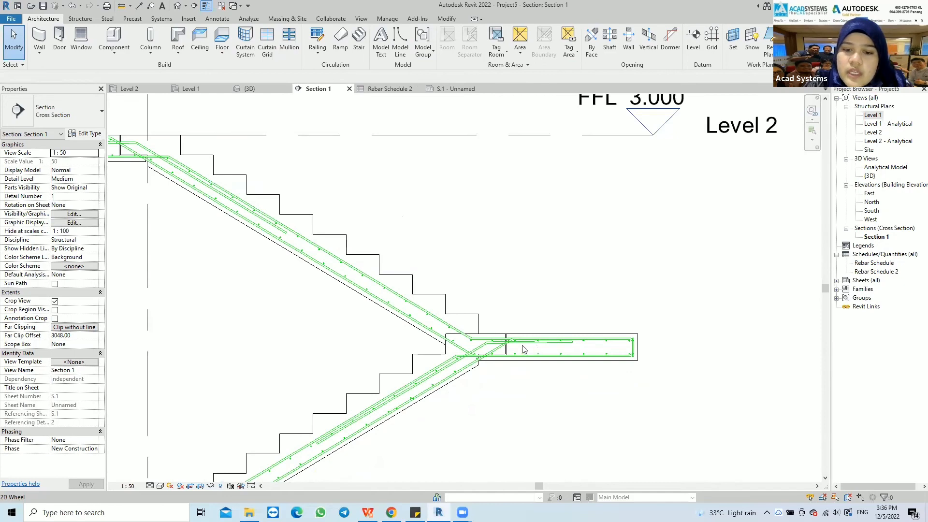
click(454, 319)
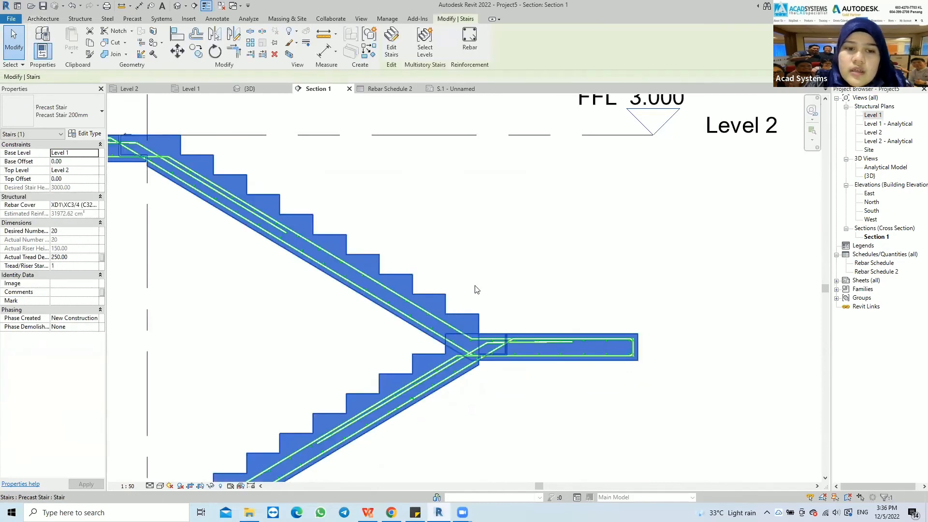
click(469, 41)
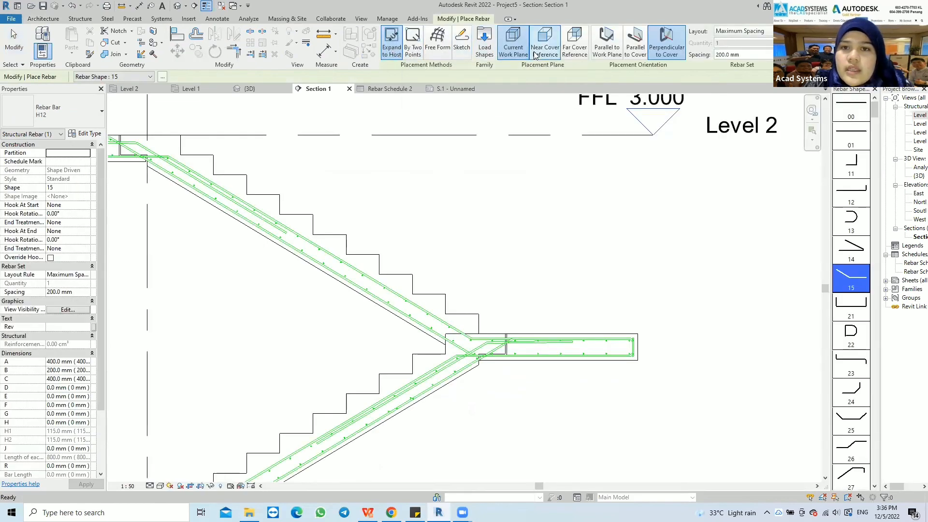
click(459, 42)
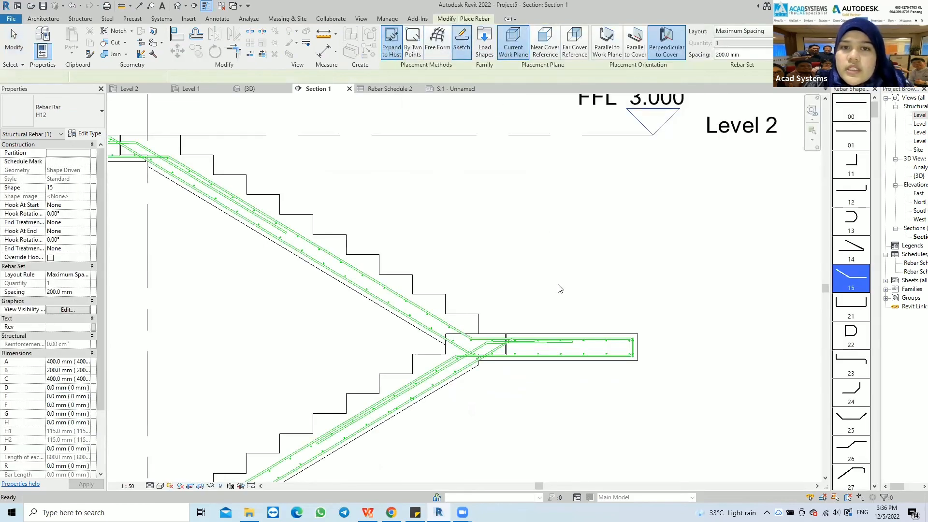
click(391, 42)
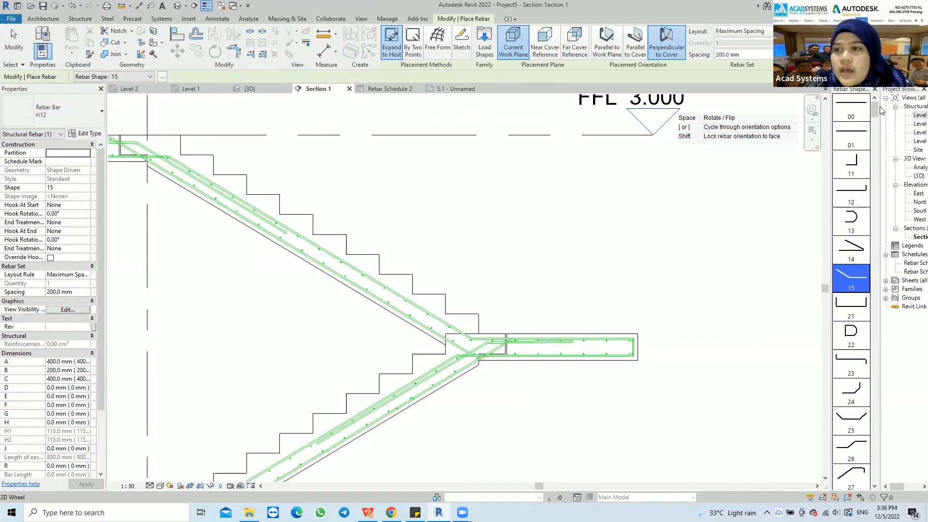
Look through the available rebar shapes and choose shape 01 for the bar being placed.
scroll(854, 268, down, 5)
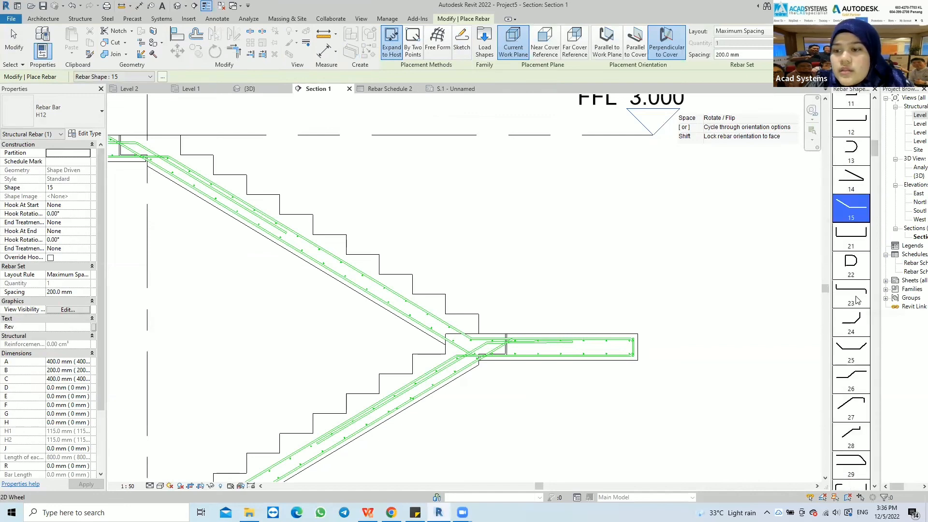
scroll(863, 183, up, 5)
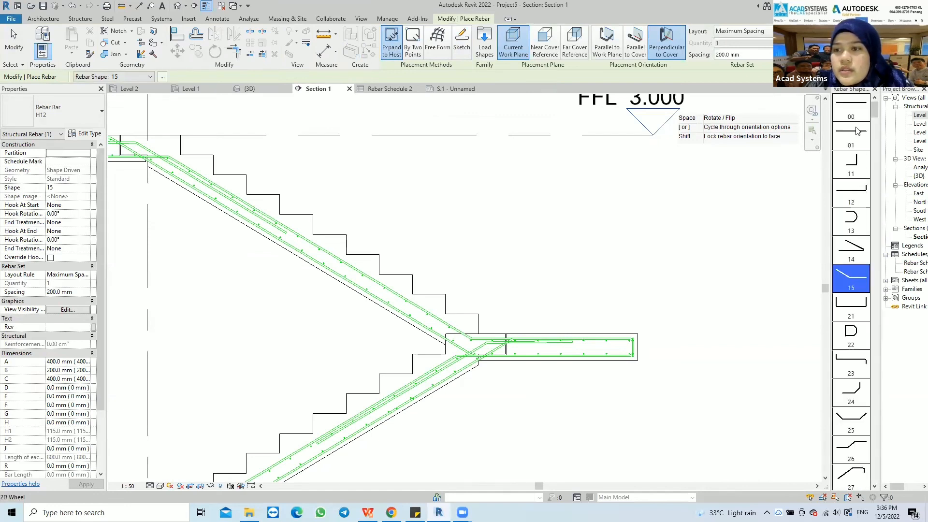
click(856, 133)
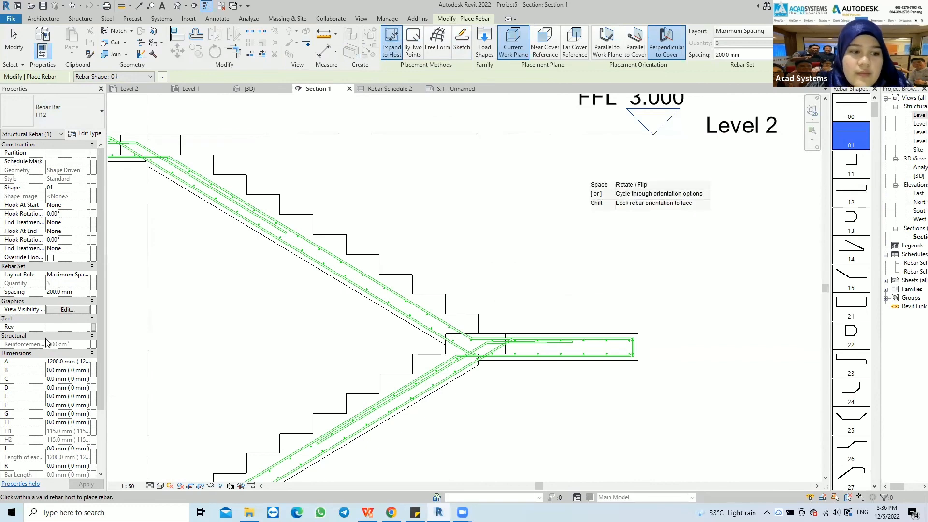
Review the type properties of the H12 rebar bar, including material, diameters and identity data, and close them without changes.
click(86, 134)
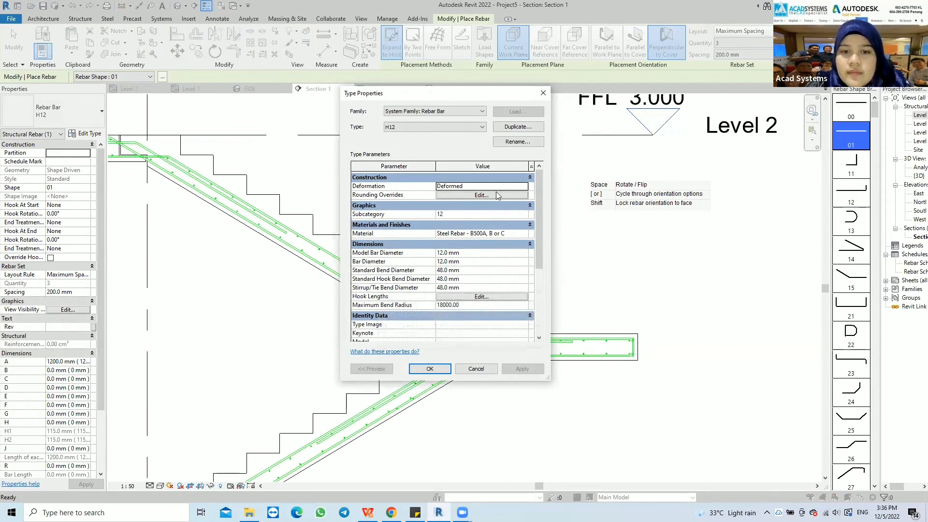
scroll(435, 269, down, 3)
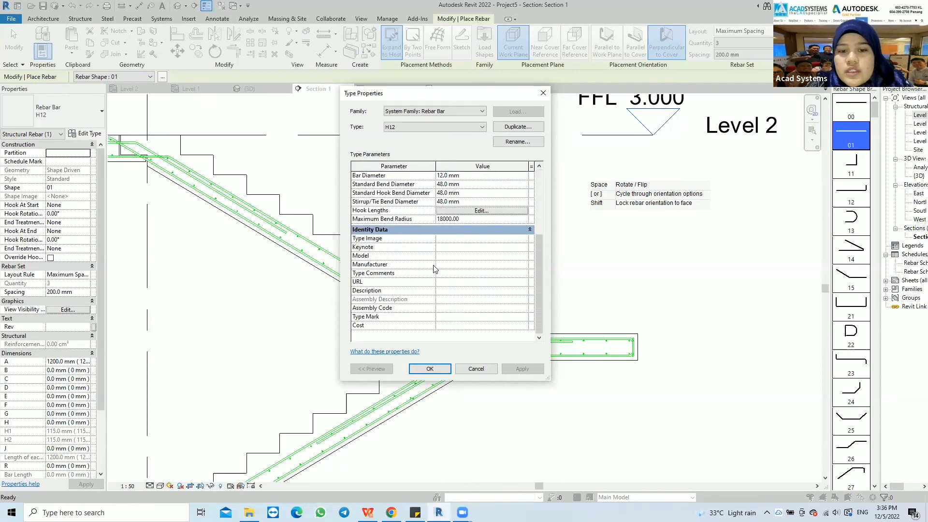
scroll(483, 274, up, 3)
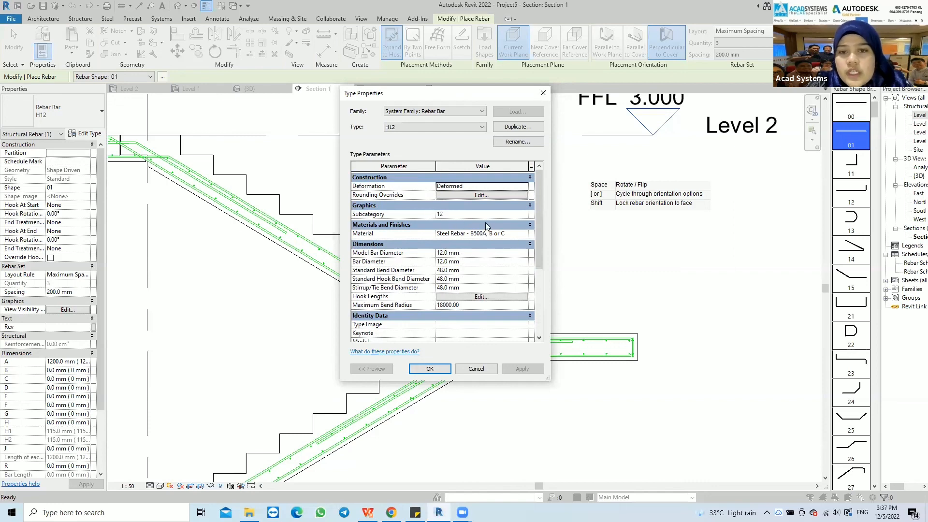
click(489, 369)
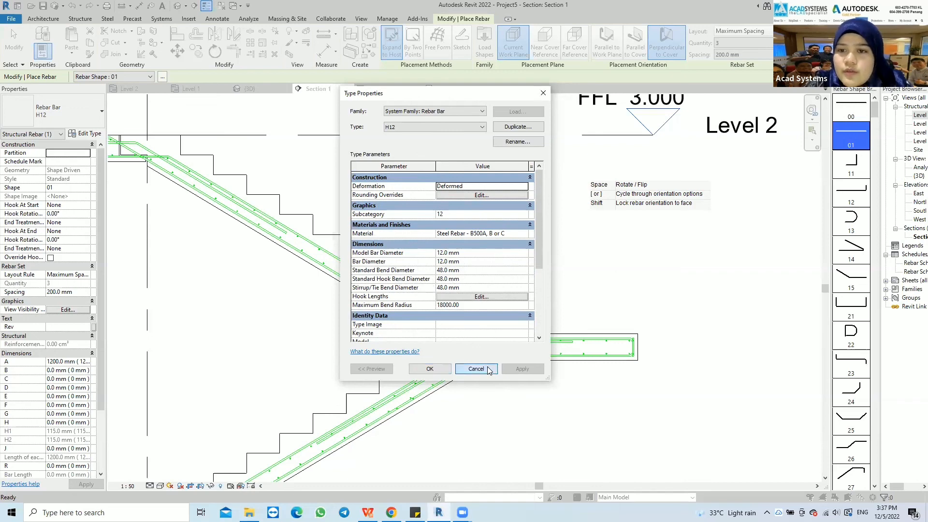